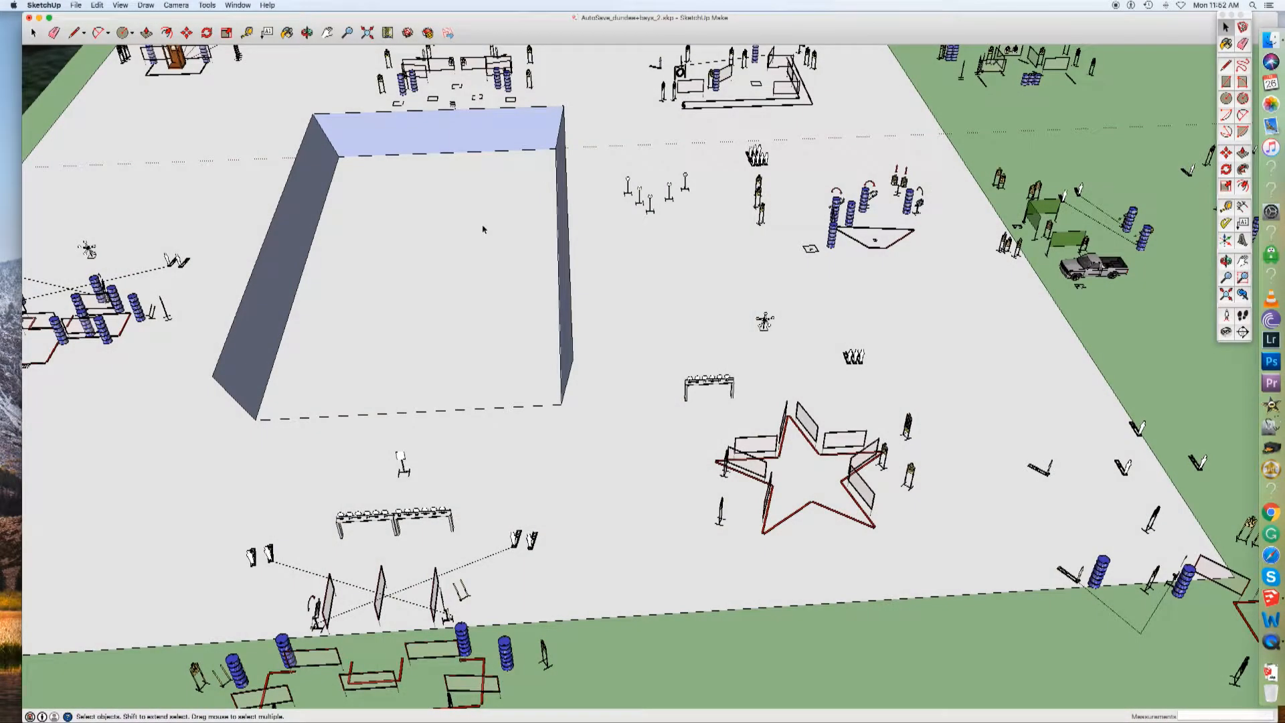
# Copy a wall panel from the stage in front of the empty bay and paste it on the bay floor.
pyautogui.moveTo(541, 19); pyautogui.dragTo(528, 25)
pyautogui.press('o')
pyautogui.moveTo(453, 307); pyautogui.dragTo(562, 201)
pyautogui.press('space')
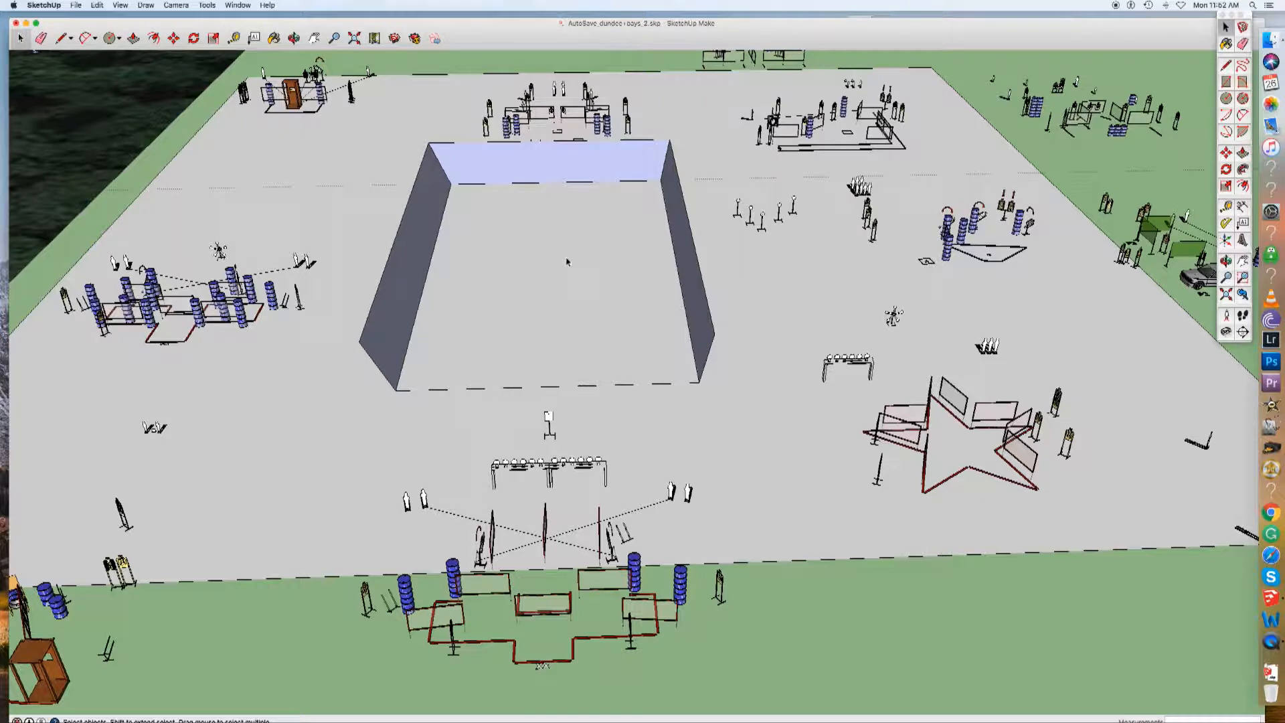
pyautogui.click(605, 584)
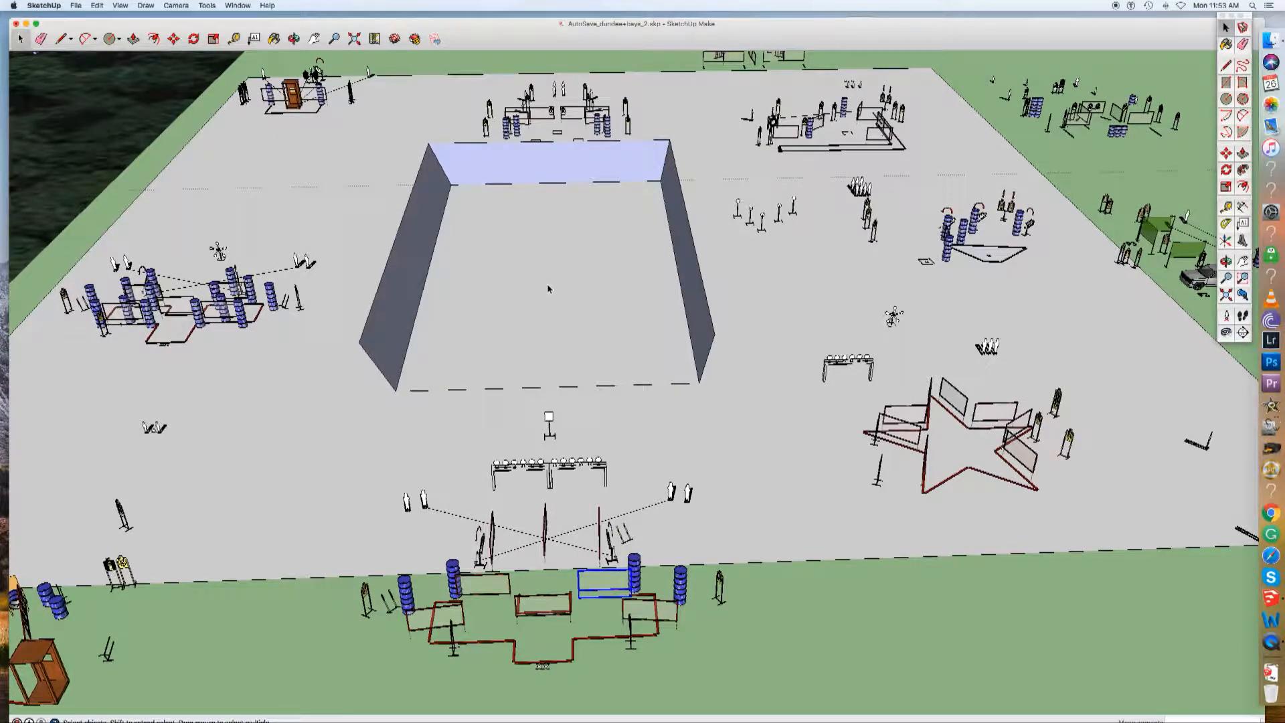
pyautogui.click(512, 289)
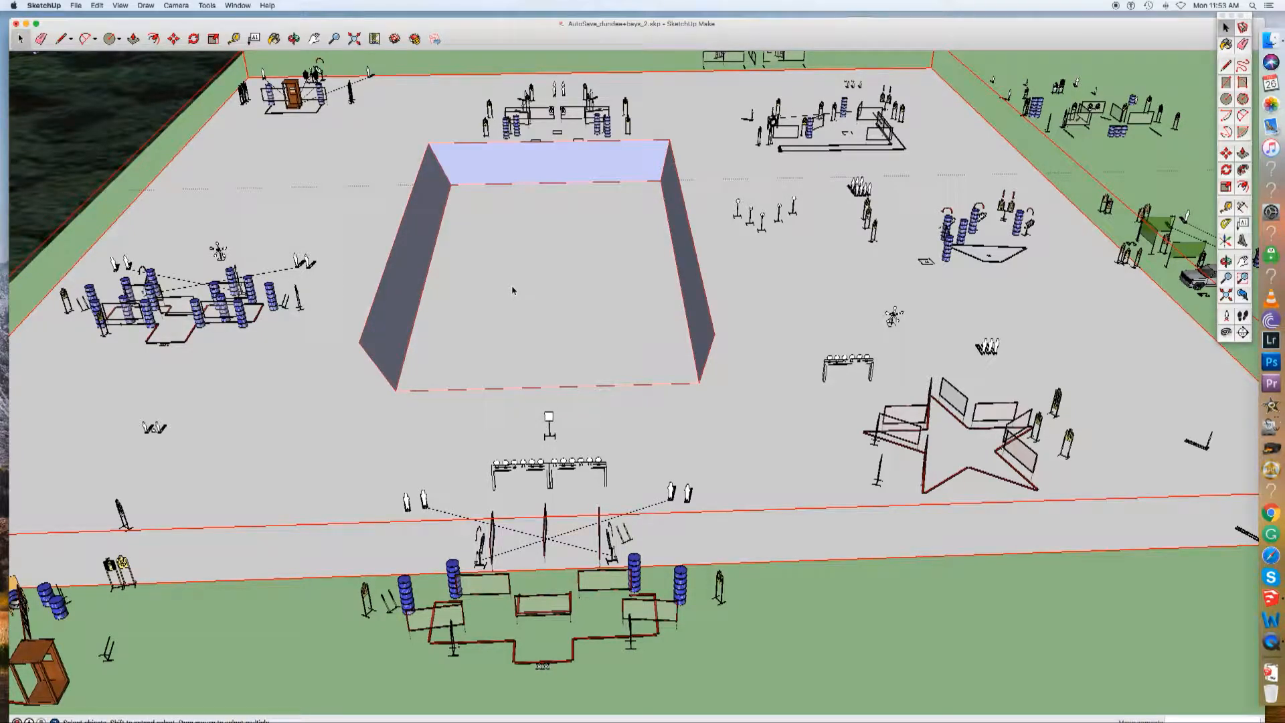
pyautogui.press('super+v')
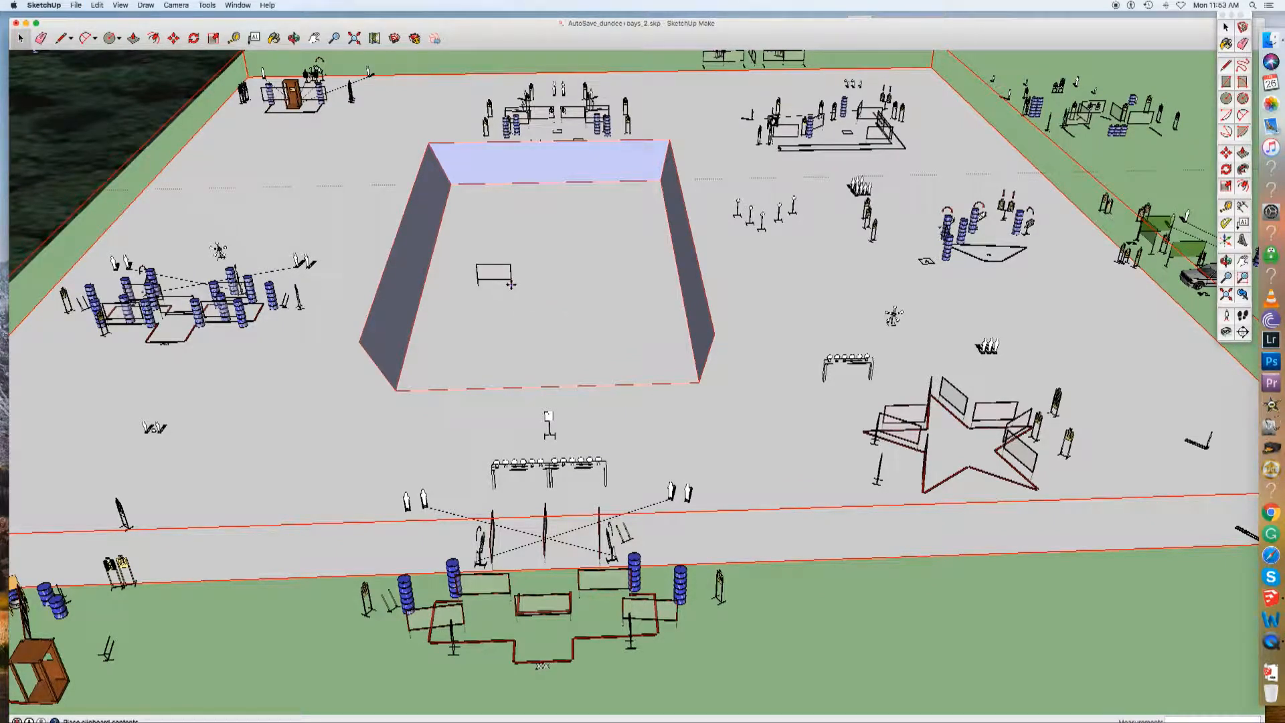
pyautogui.click(511, 284)
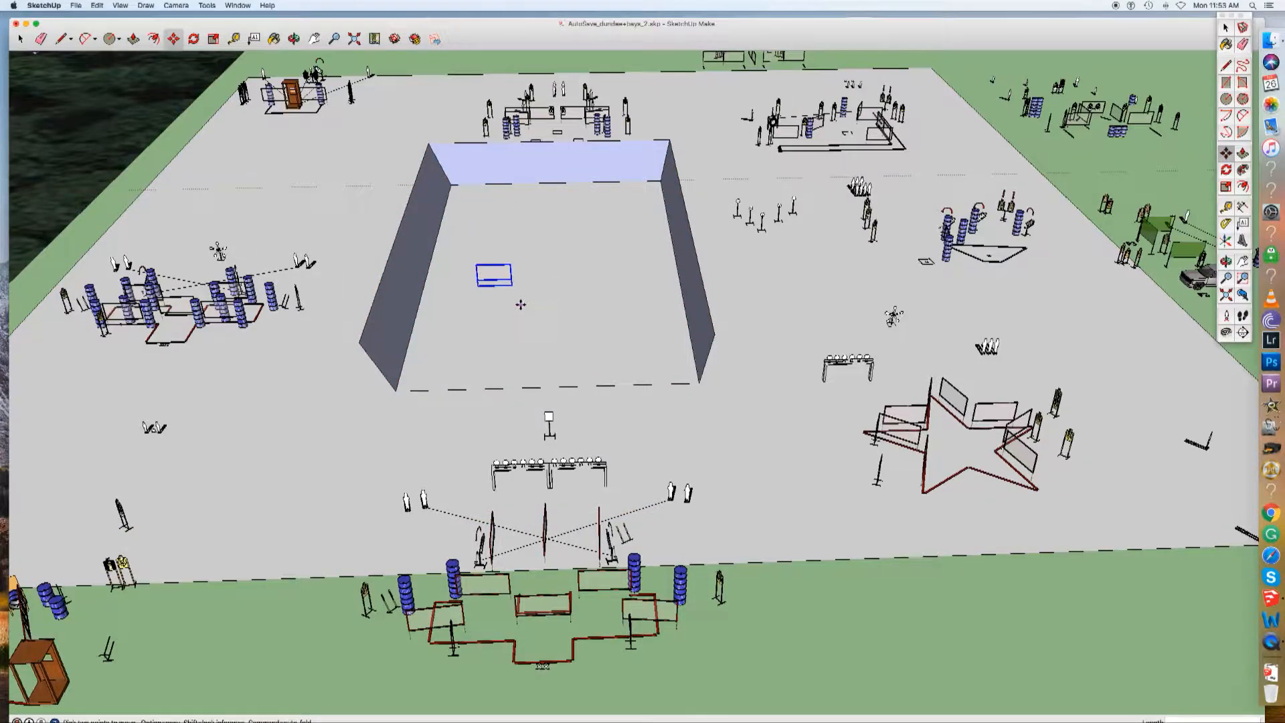
pyautogui.click(1227, 29)
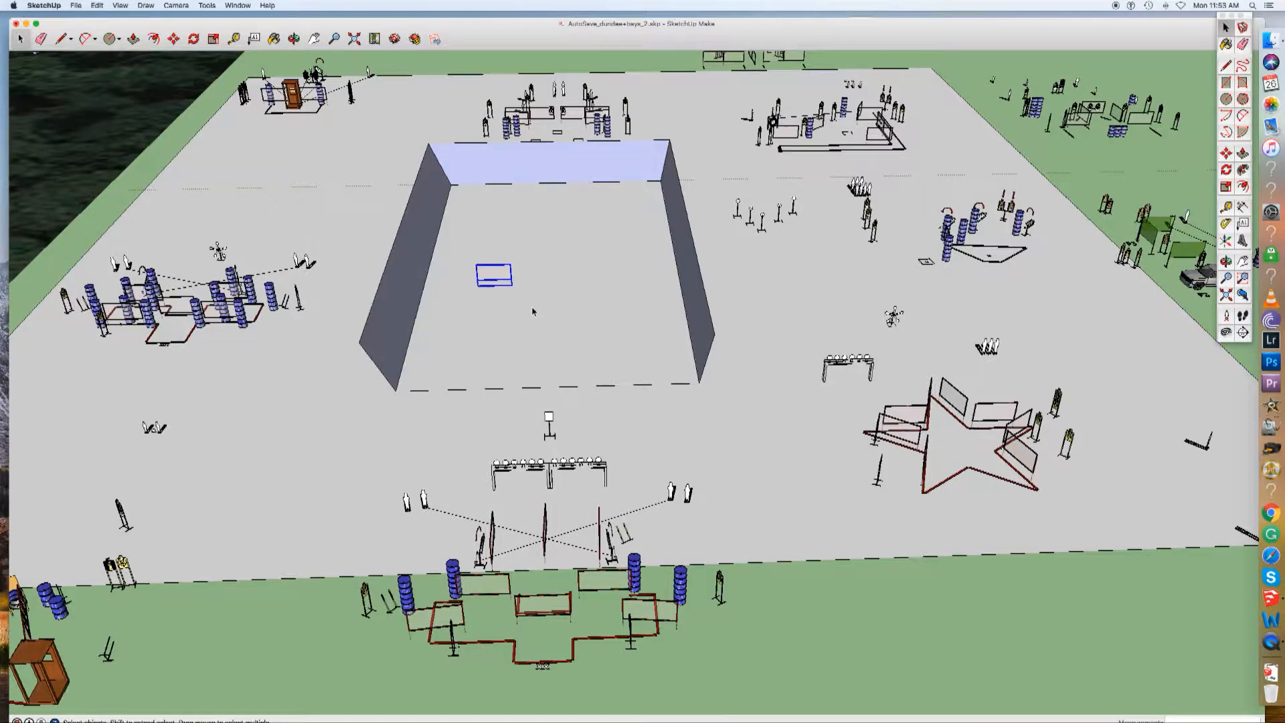
# Move the pasted wall panel a short distance to the right along the red axis.
pyautogui.scroll(10, 515, 308)
pyautogui.scroll(-2, 502, 292)
pyautogui.moveTo(577, 404); pyautogui.dragTo(593, 429, button='middle')
pyautogui.tripleClick(484, 274)
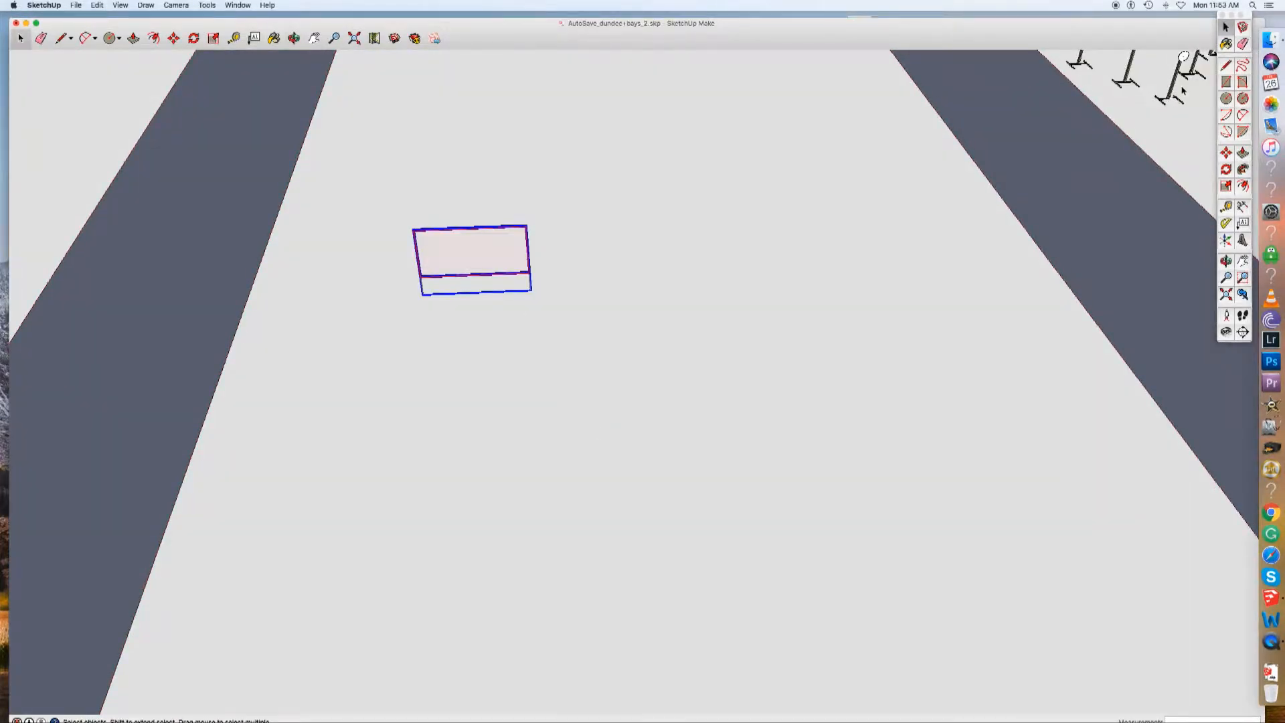
pyautogui.click(1225, 152)
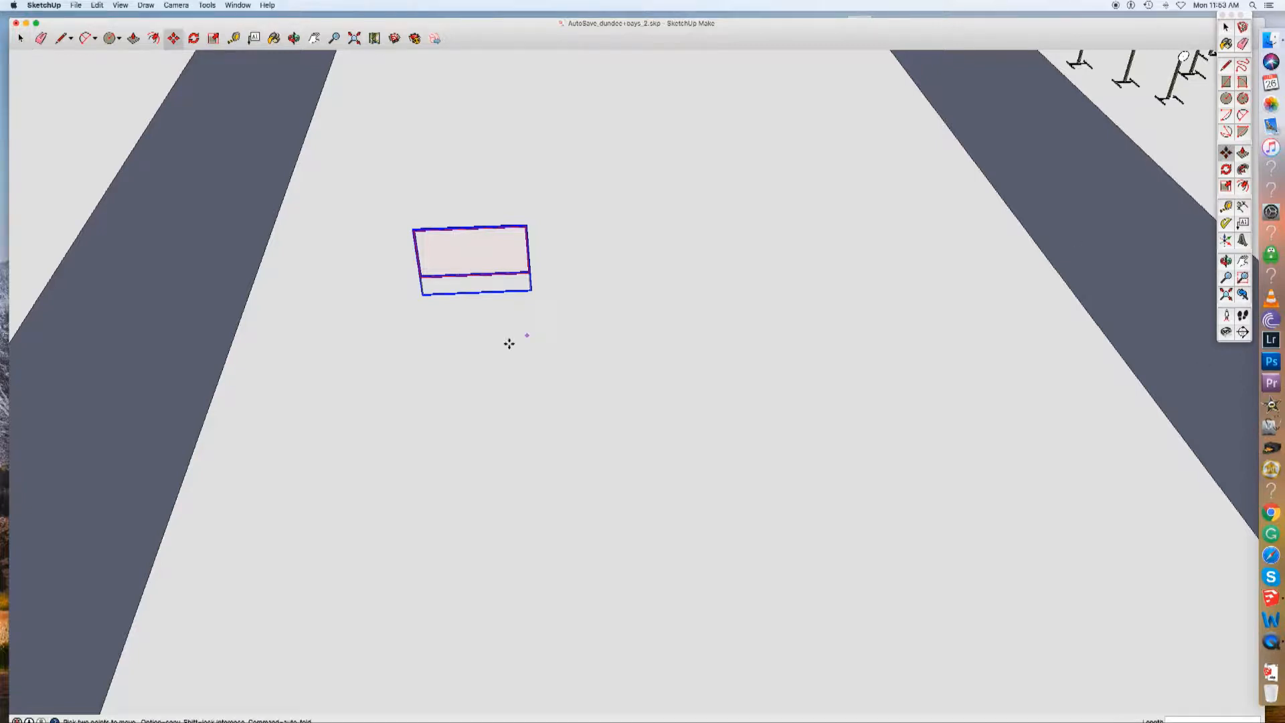
pyautogui.click(503, 346)
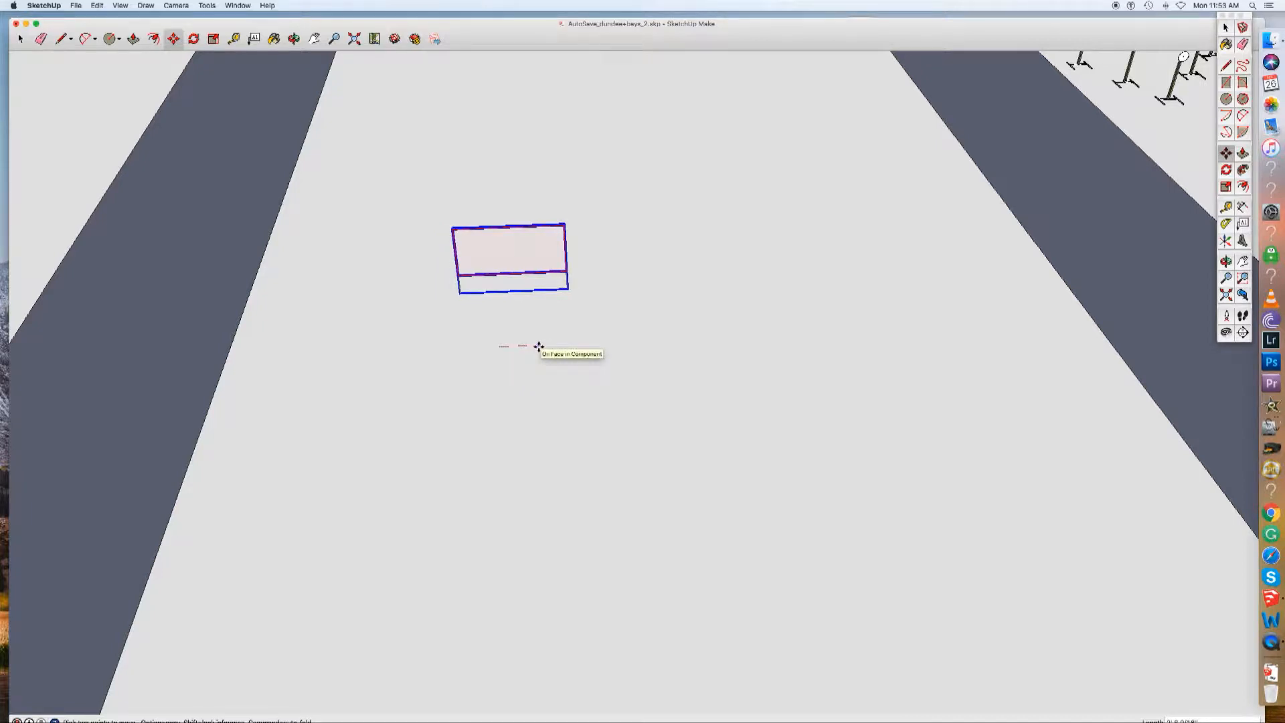
pyautogui.click(543, 346)
pyautogui.click(1225, 27)
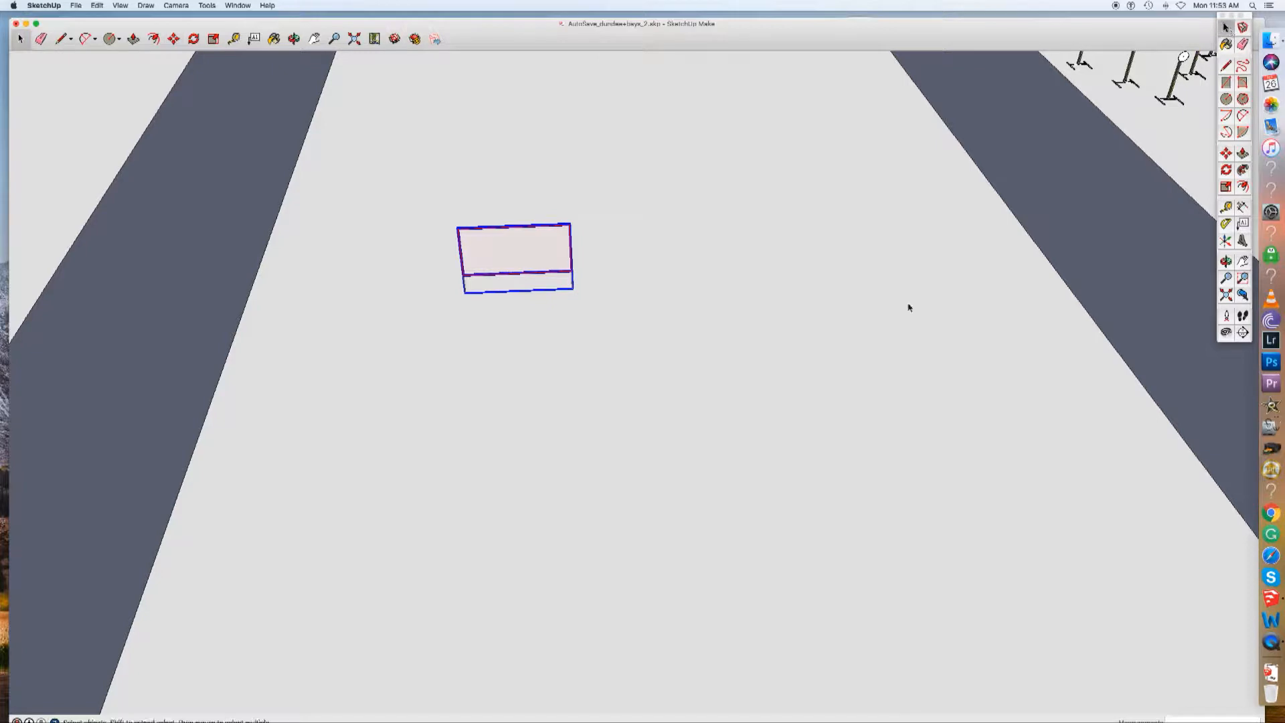
# Paste a second wall panel just behind the right end of the first one.
pyautogui.click(770, 309)
pyautogui.moveTo(736, 315); pyautogui.dragTo(595, 386, button='middle')
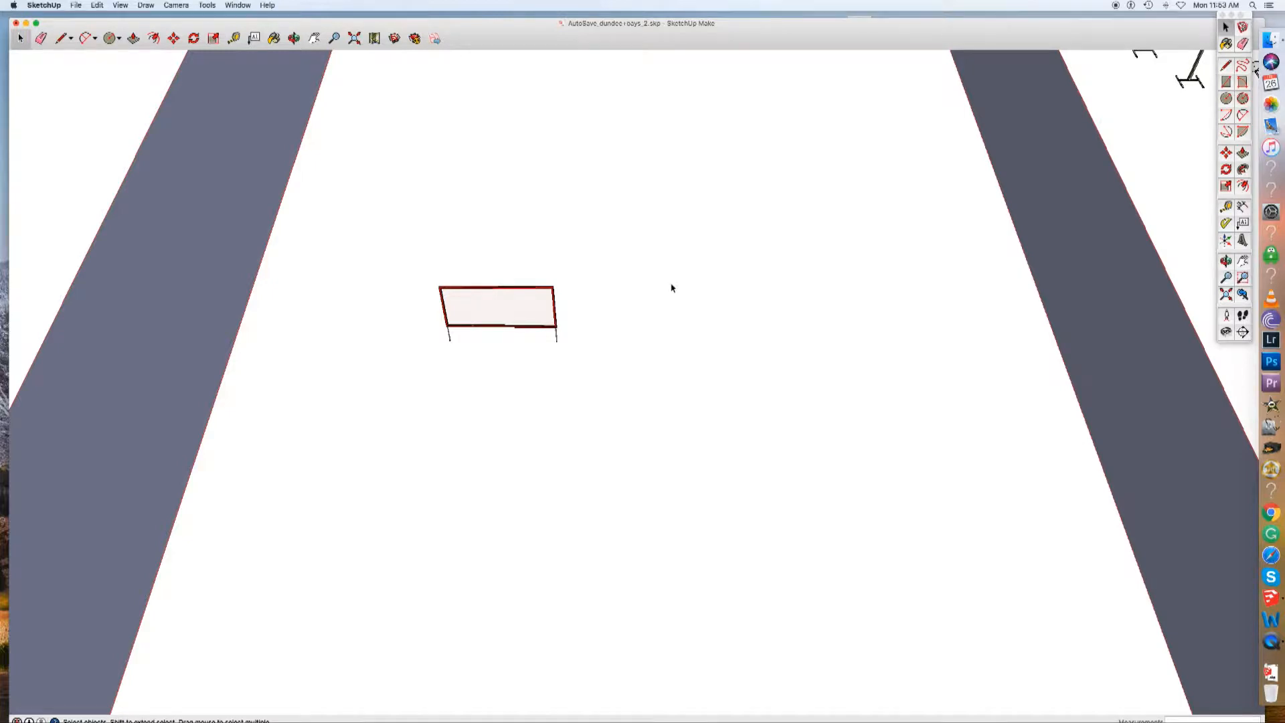
pyautogui.press('super+v')
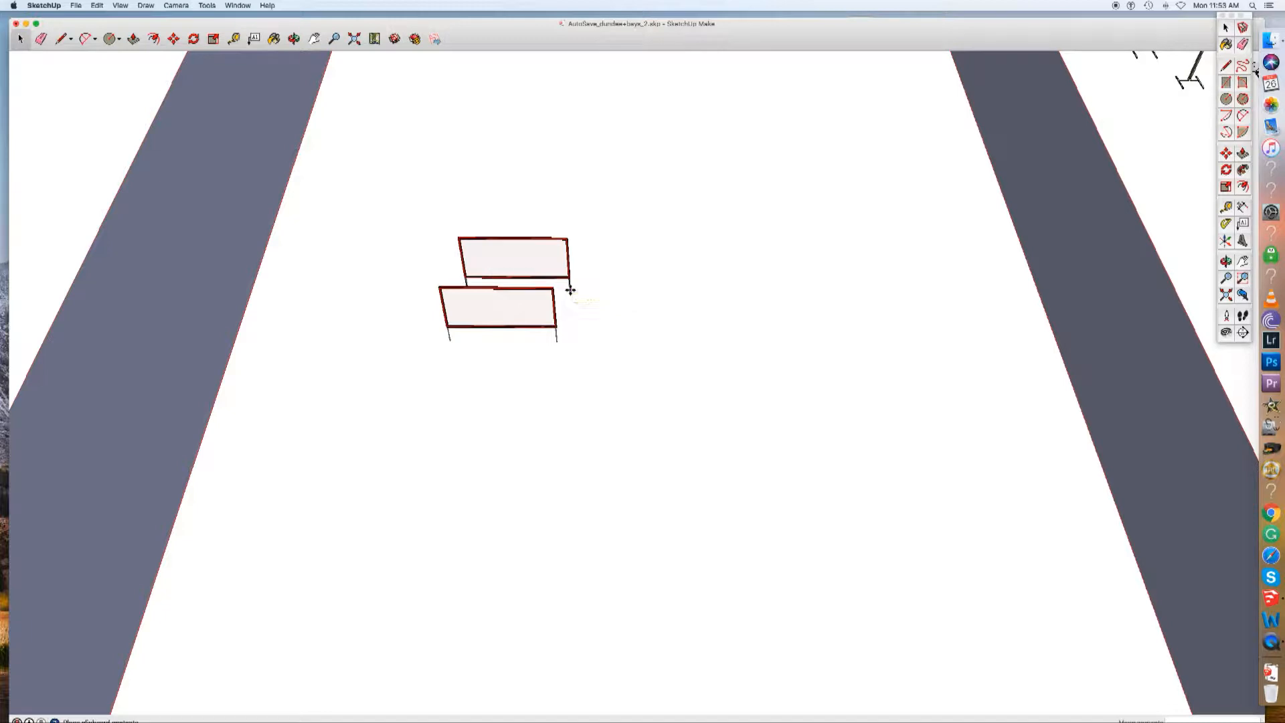
pyautogui.click(569, 288)
pyautogui.press('m')
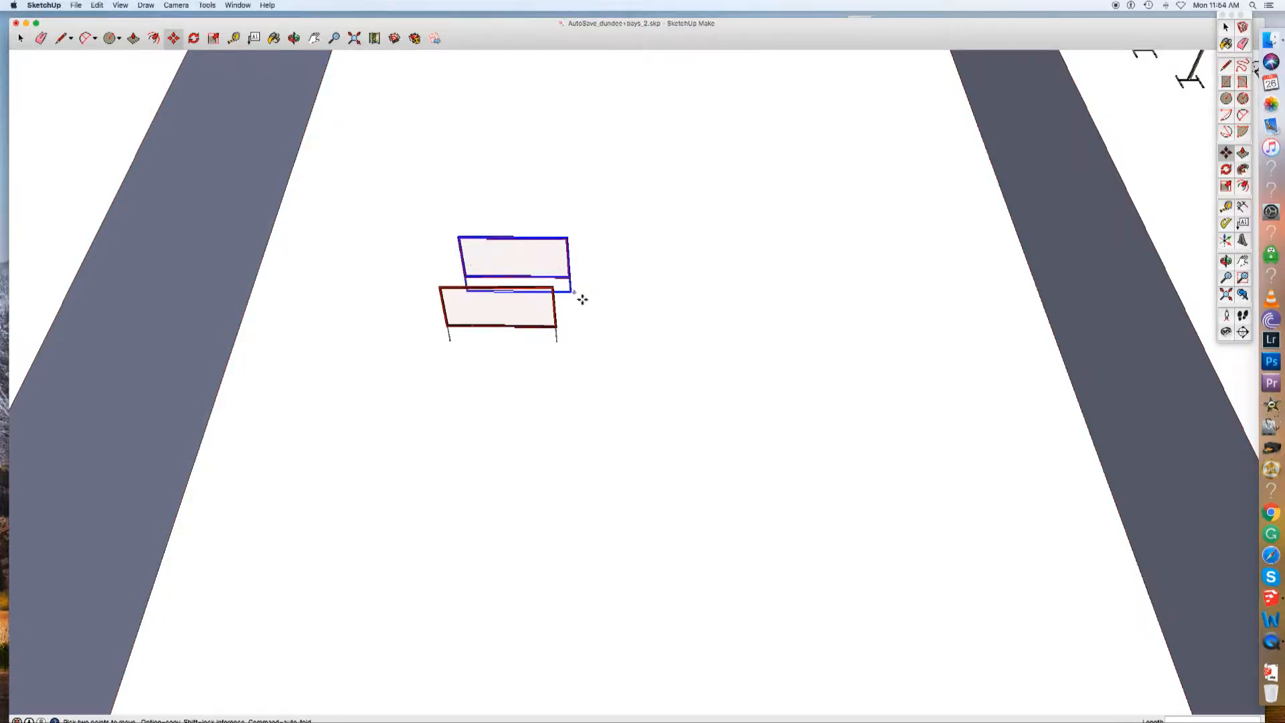
# Rotate the second wall panel 90 degrees around its right base corner so it runs along the green axis.
pyautogui.moveTo(1036, 247); pyautogui.dragTo(1050, 355, button='middle')
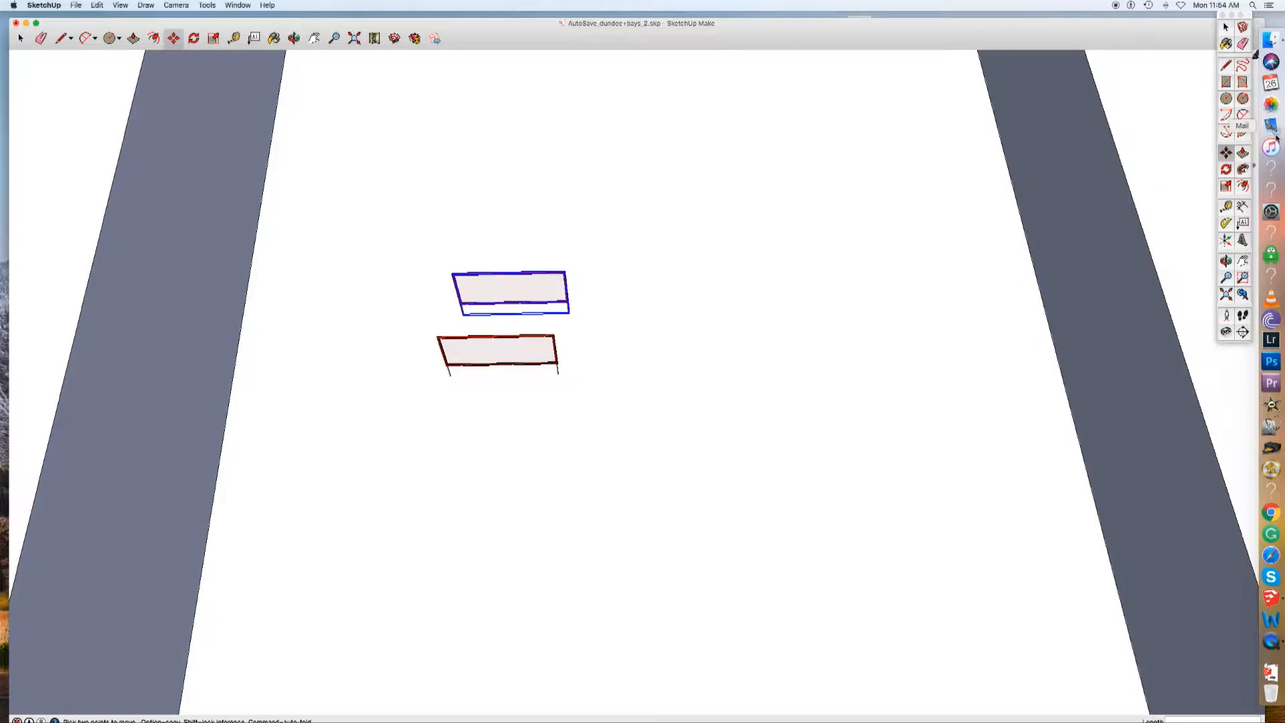
pyautogui.click(1226, 170)
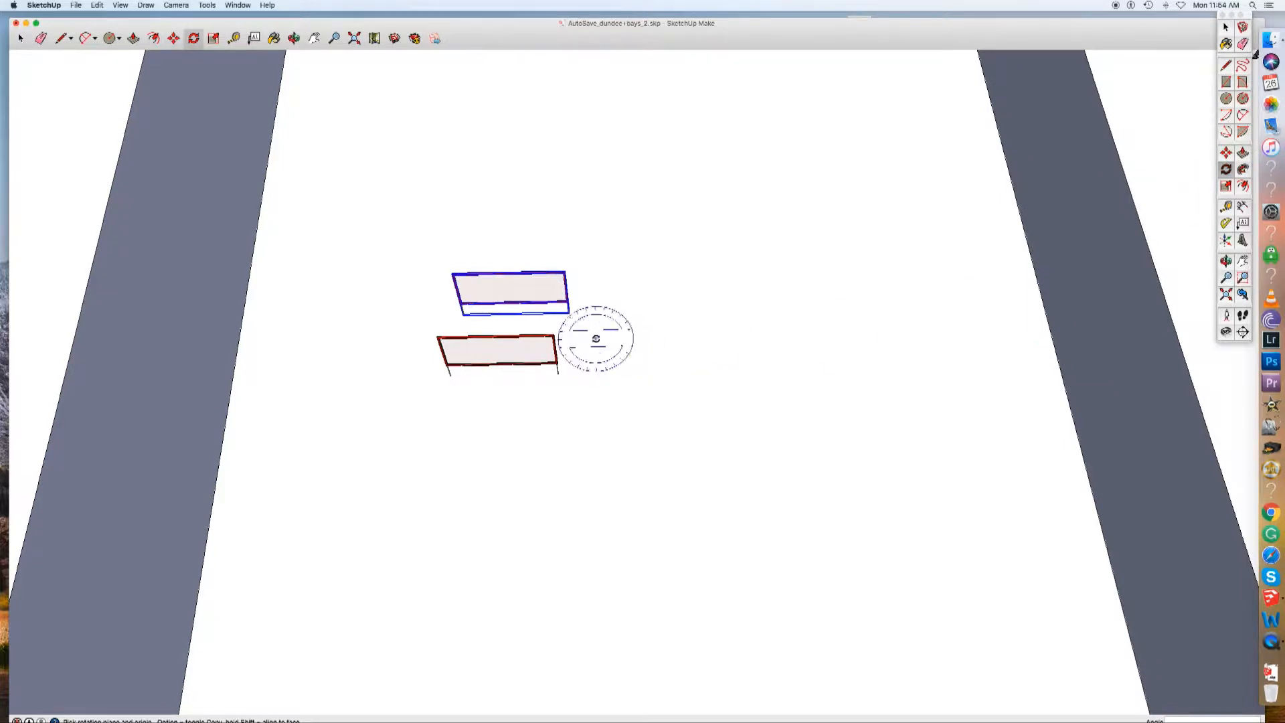
pyautogui.click(569, 315)
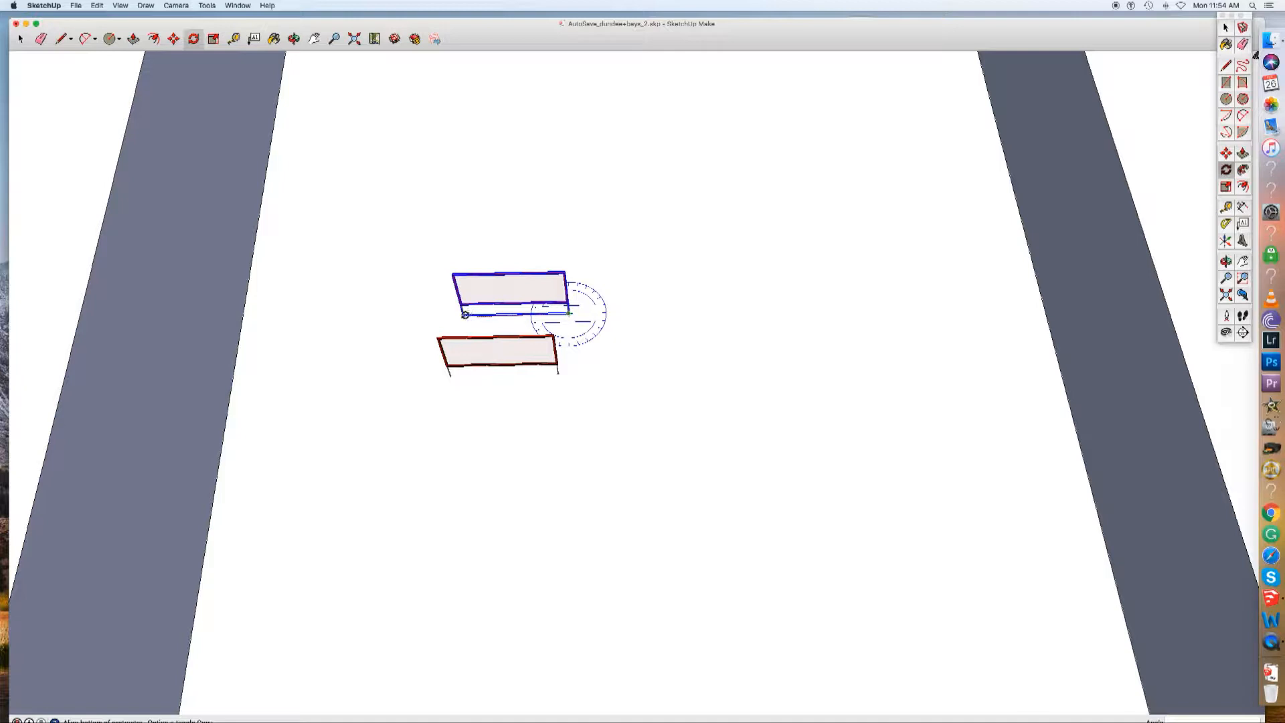
pyautogui.click(464, 314)
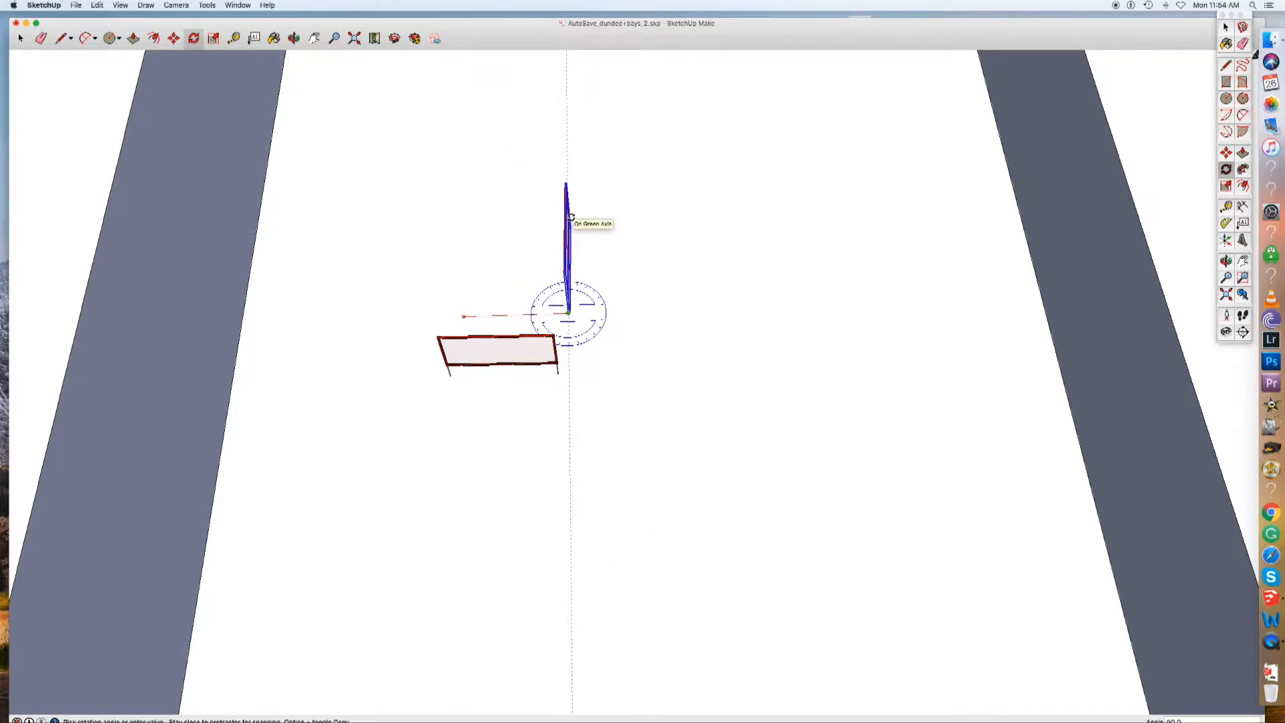
pyautogui.click(570, 216)
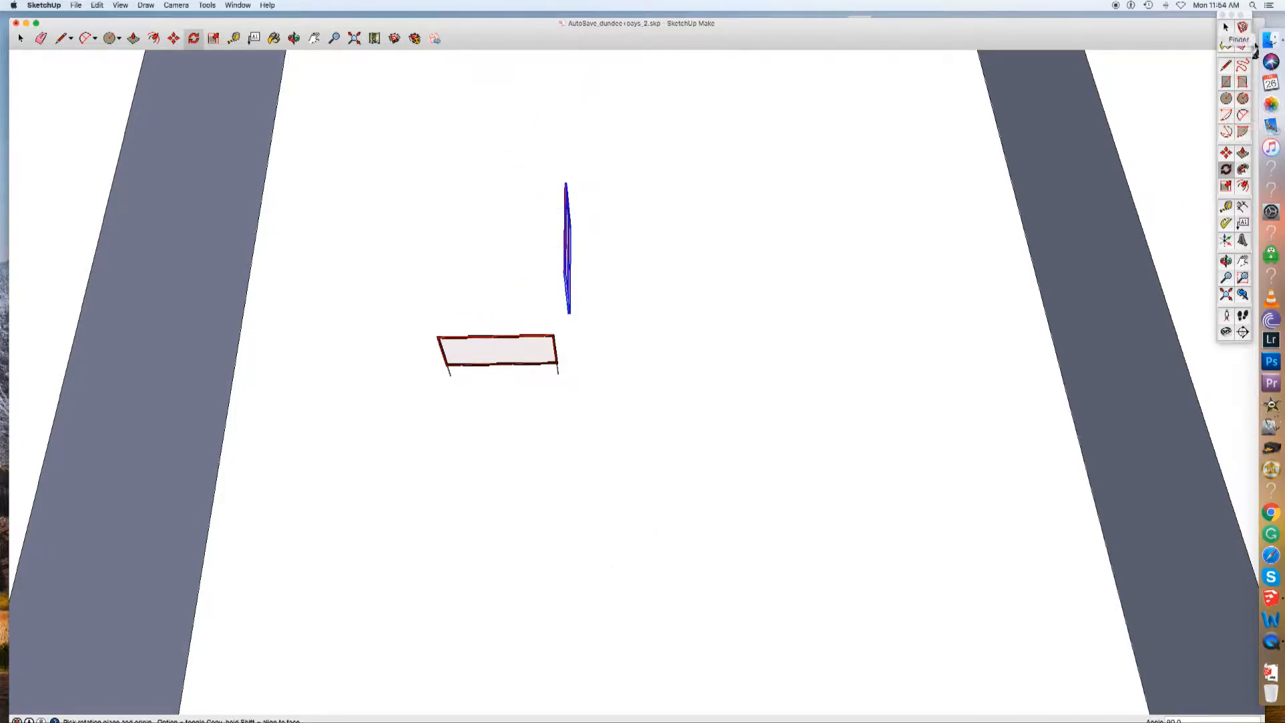
pyautogui.click(1226, 27)
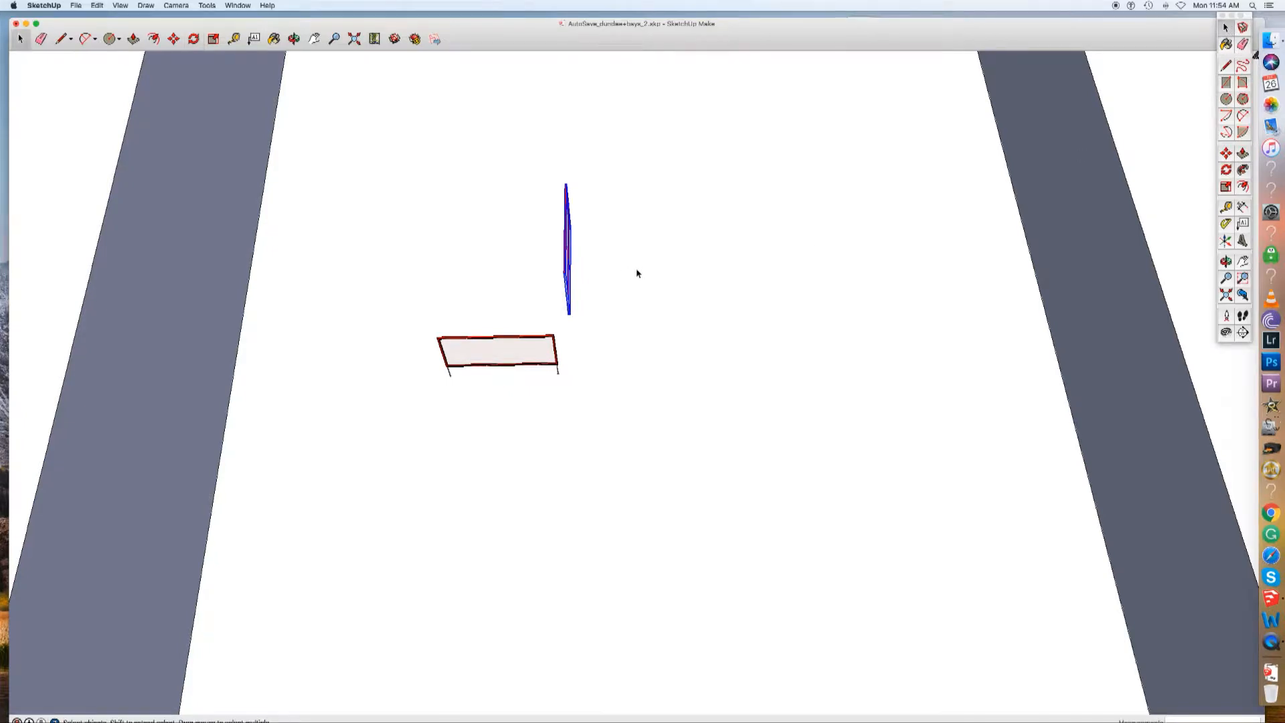
pyautogui.click(643, 284)
# Copy a target stand from the stage behind the bay and paste it behind and left of the first wall panel.
pyautogui.moveTo(643, 288); pyautogui.dragTo(680, 264, button='middle')
pyautogui.scroll(-3, 599, 411)
pyautogui.scroll(3, 599, 407)
pyautogui.scroll(3, 606, 355)
pyautogui.scroll(-3, 696, 289)
pyautogui.scroll(-2, 694, 296)
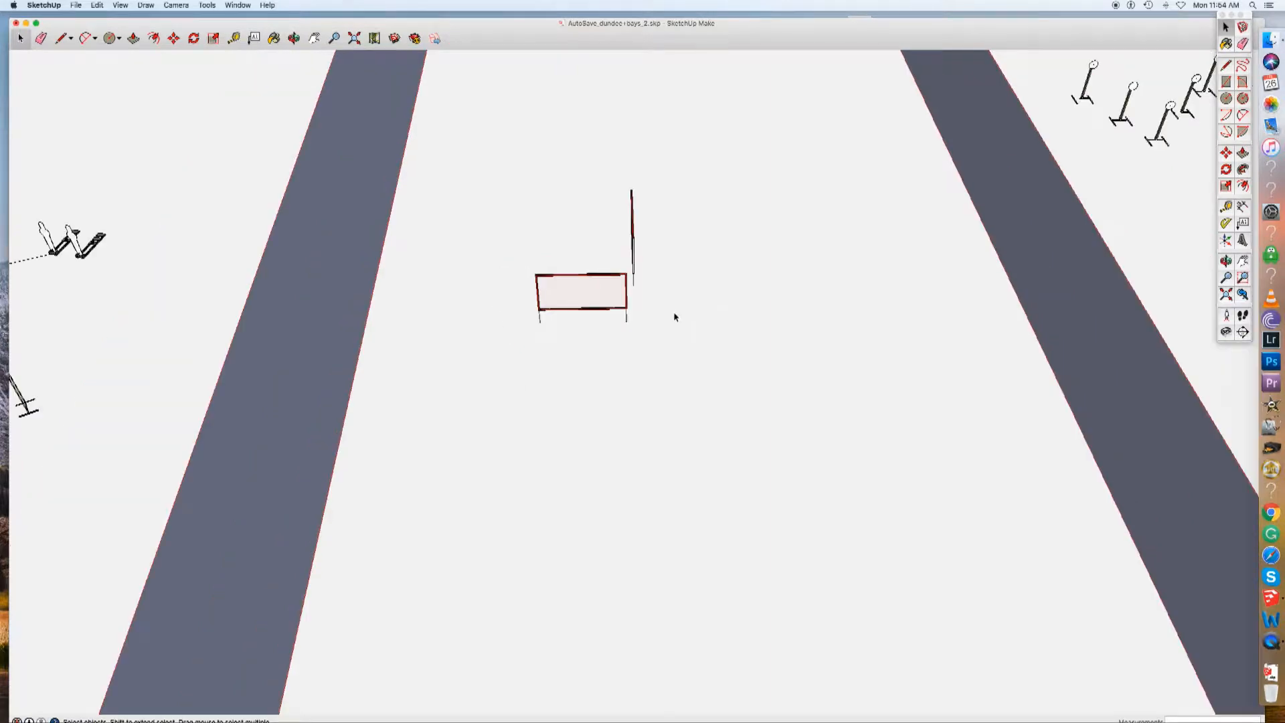
pyautogui.scroll(-8, 683, 307)
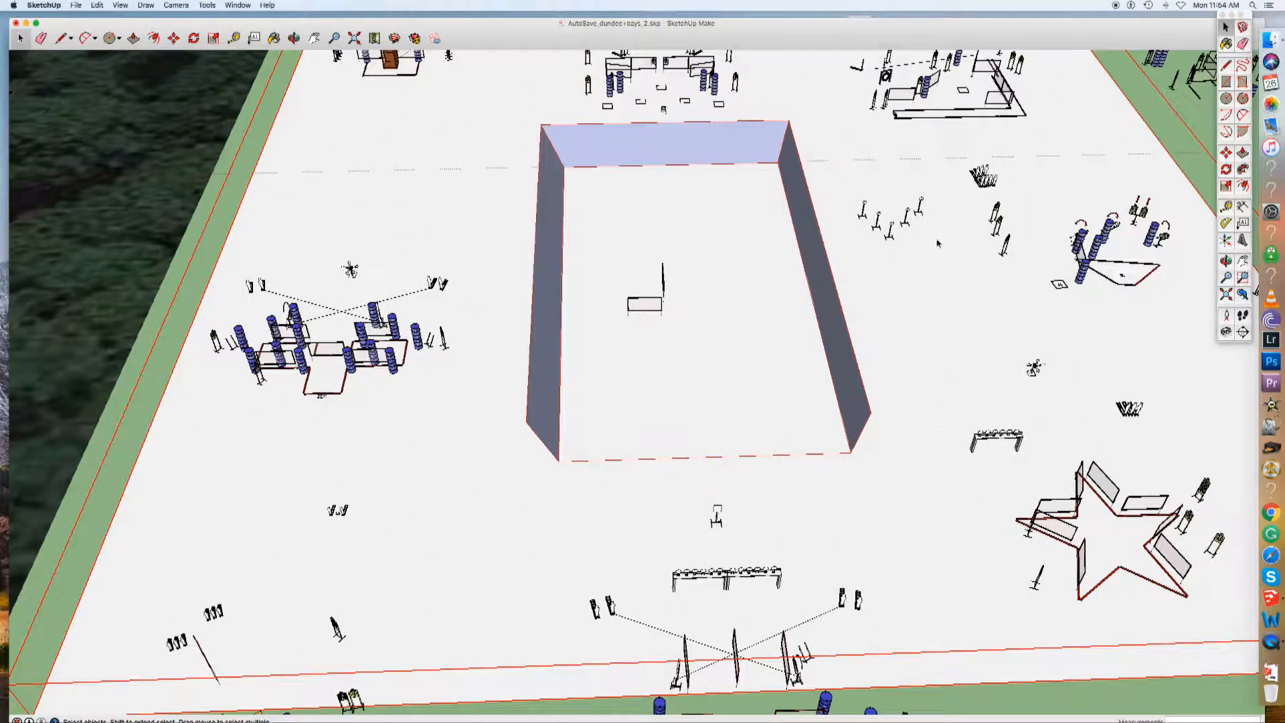
pyautogui.click(588, 84)
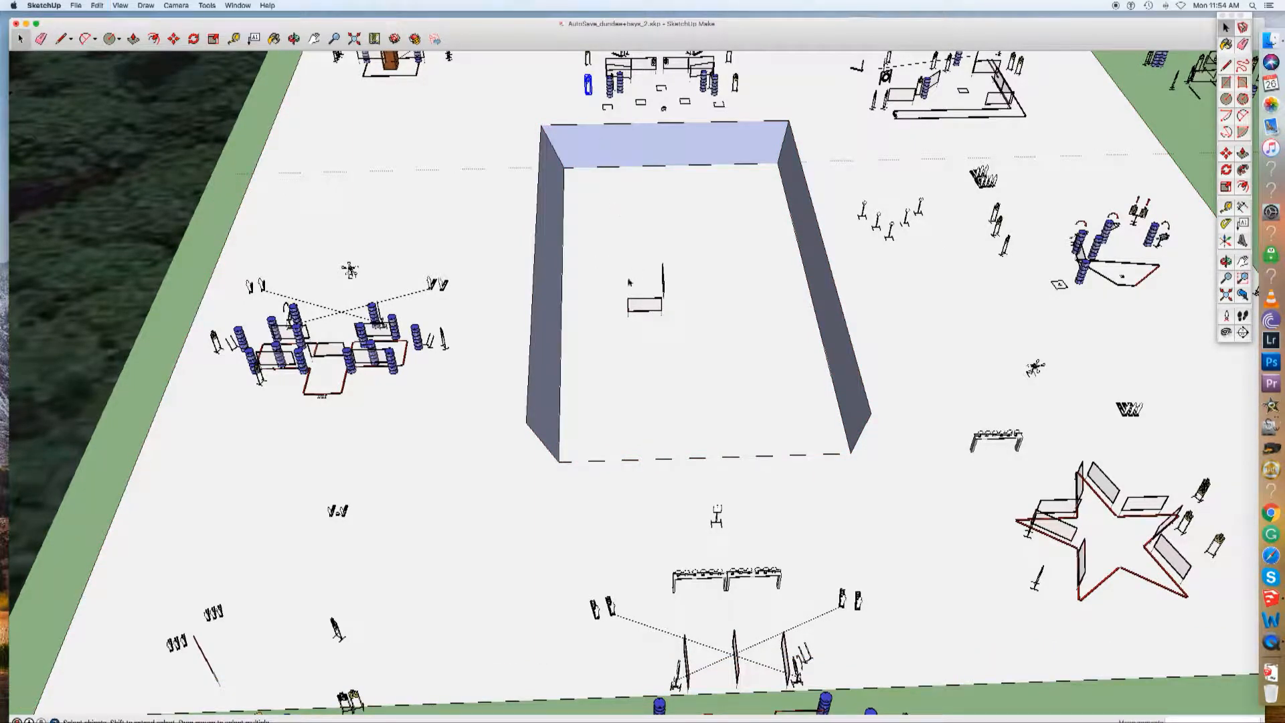
pyautogui.scroll(10, 633, 297)
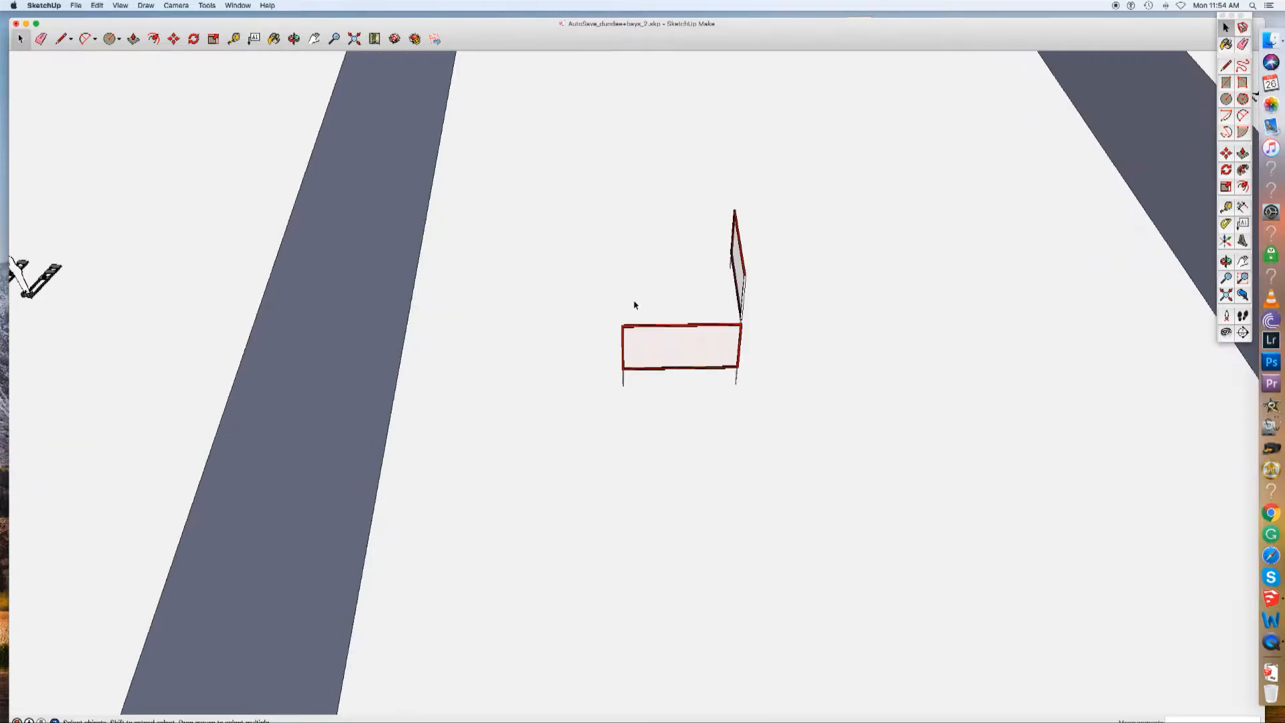
pyautogui.scroll(4, 635, 303)
pyautogui.moveTo(635, 302); pyautogui.dragTo(629, 175, button='middle')
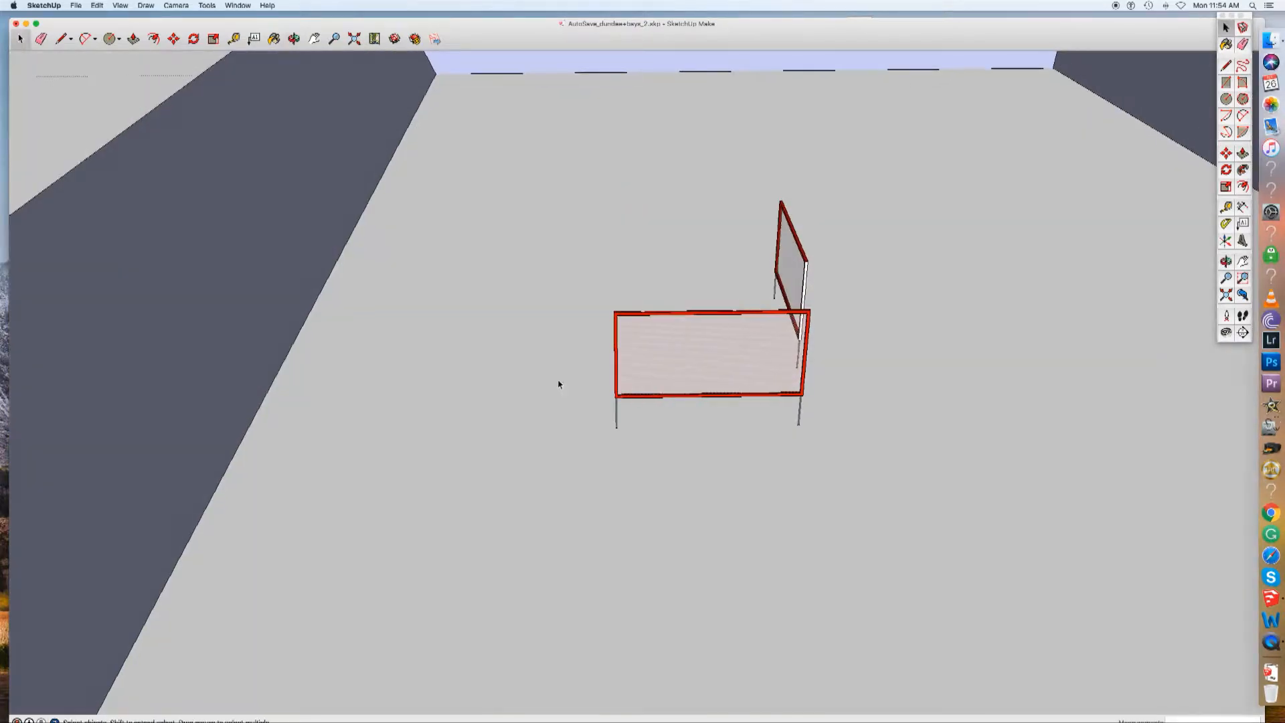
pyautogui.press('m')
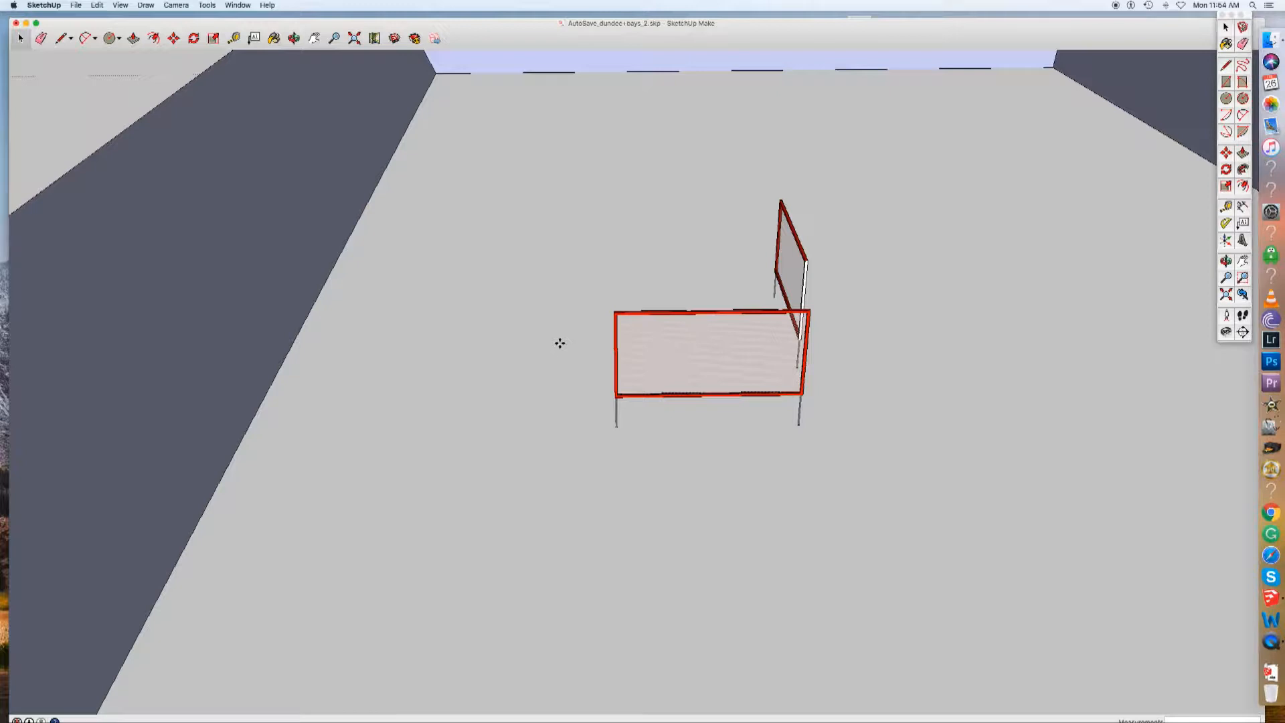
pyautogui.press('super+v')
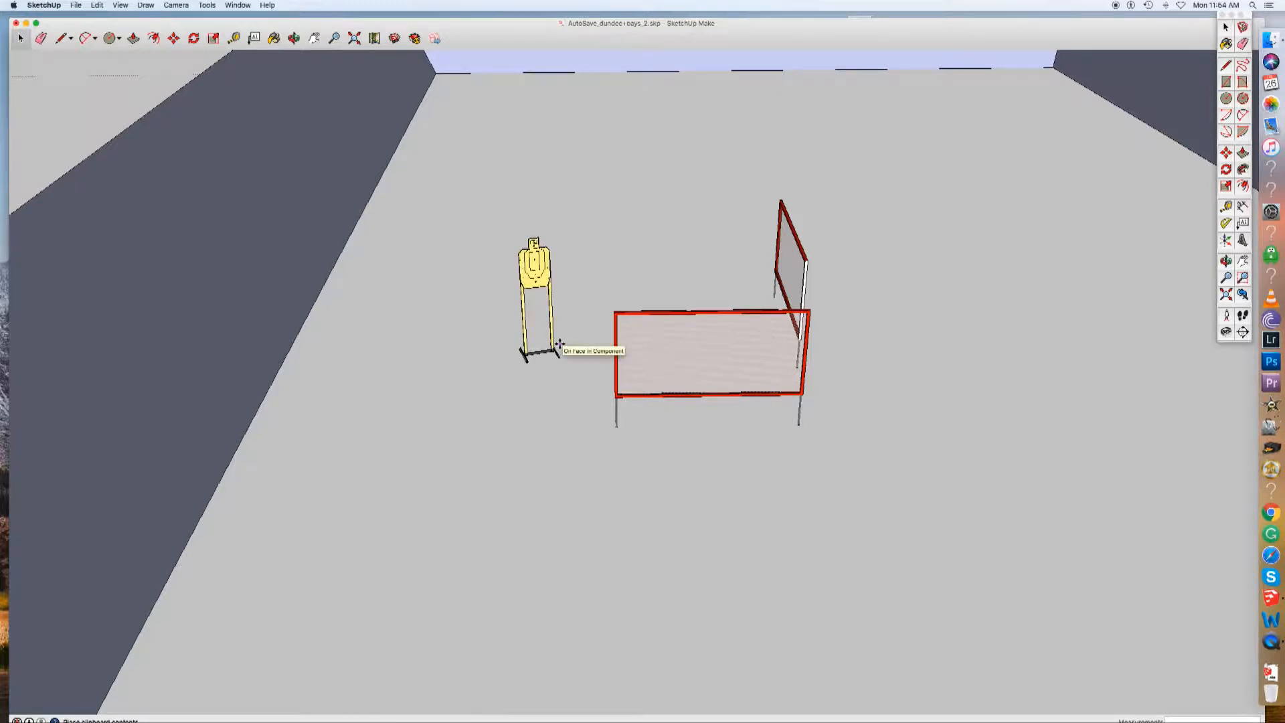
pyautogui.click(559, 344)
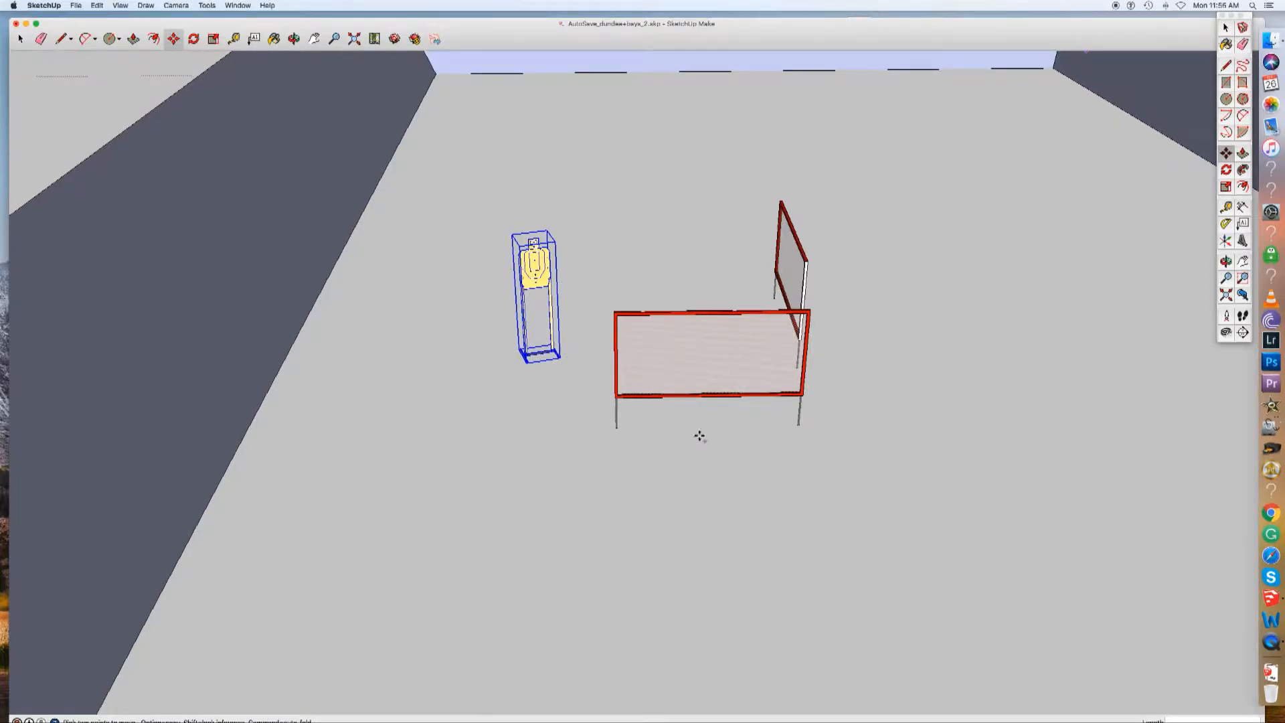
pyautogui.press('space')
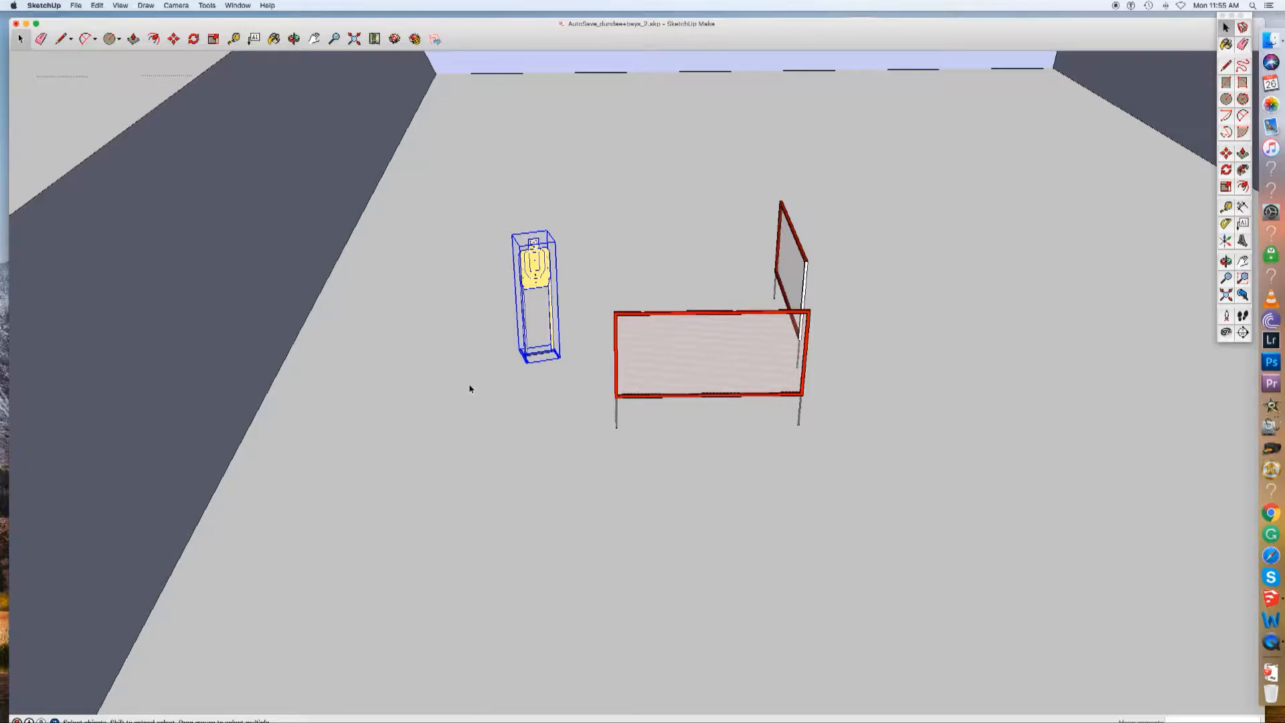
# Paste a second target stand to the left of the first one, slightly nearer the front of the bay.
pyautogui.click(468, 388)
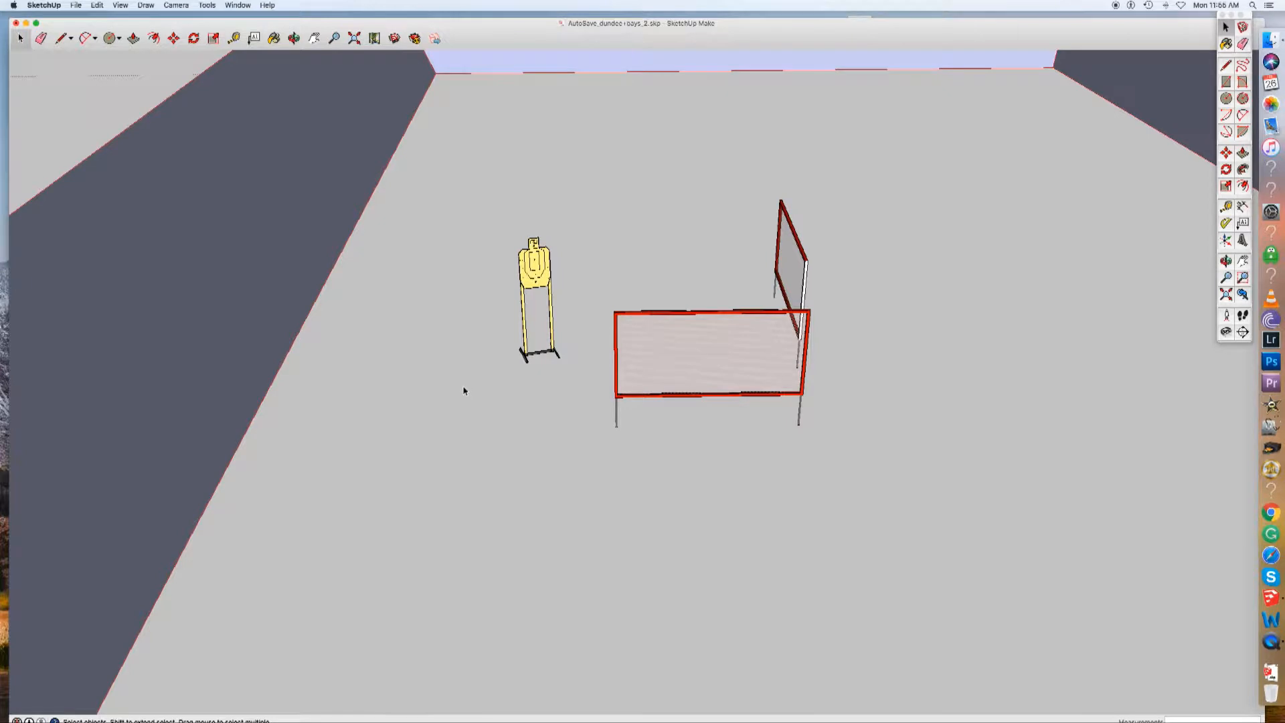
pyautogui.press('super+v')
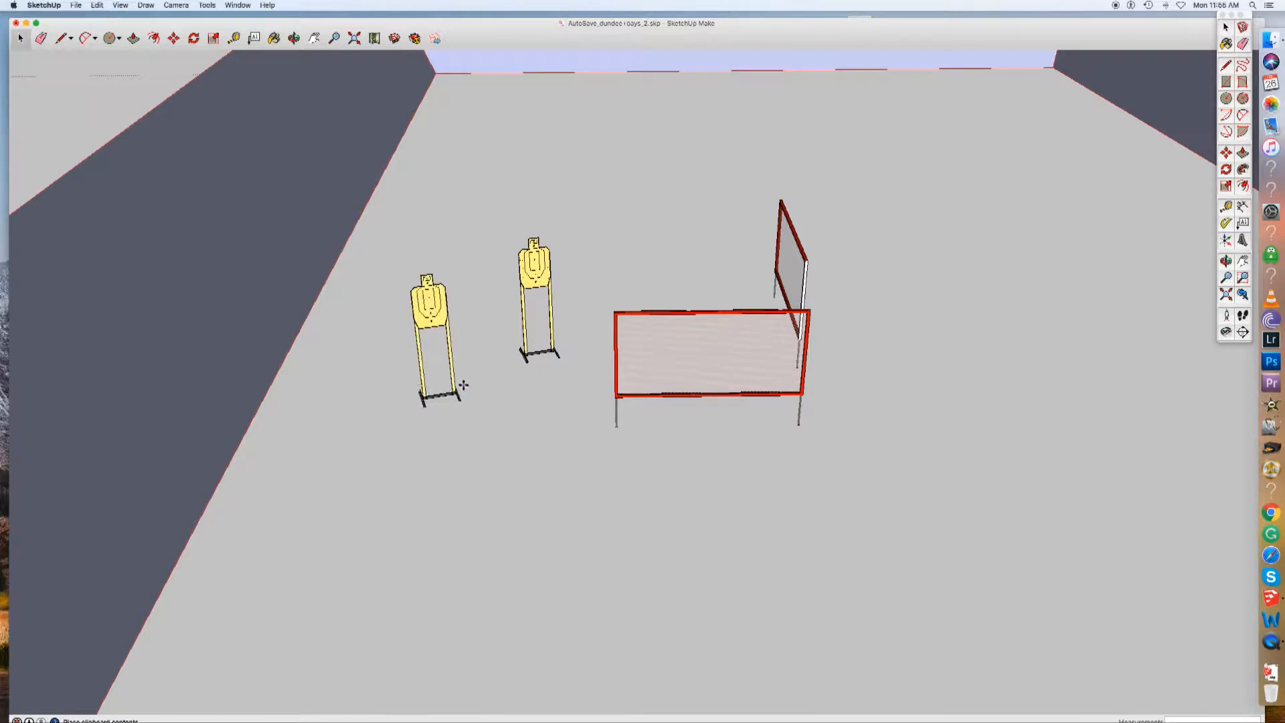
pyautogui.click(463, 385)
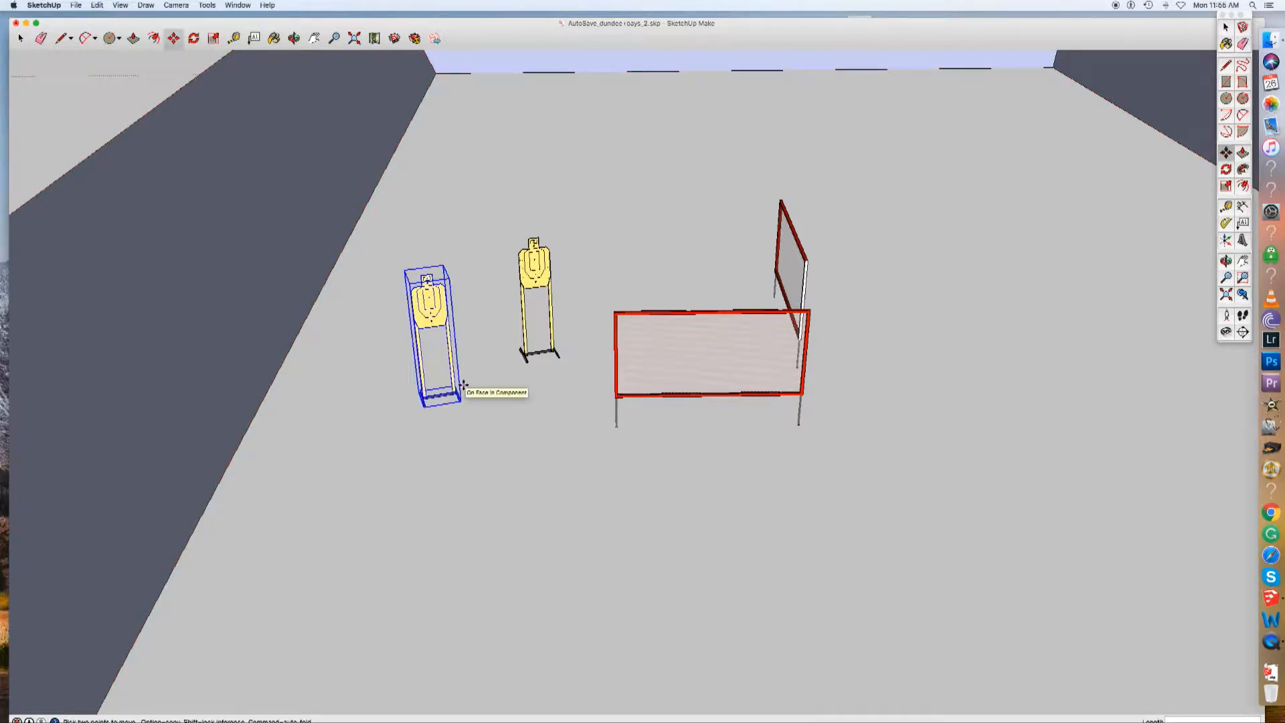
pyautogui.press('space')
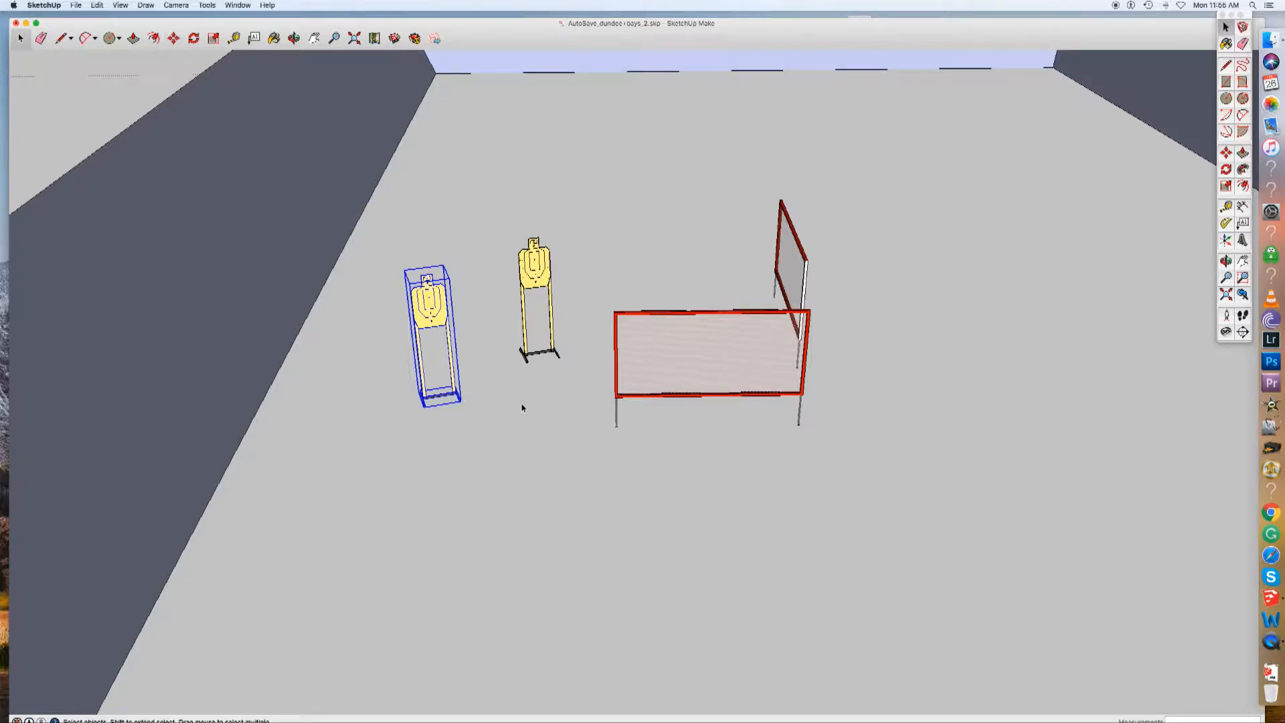
pyautogui.click(522, 408)
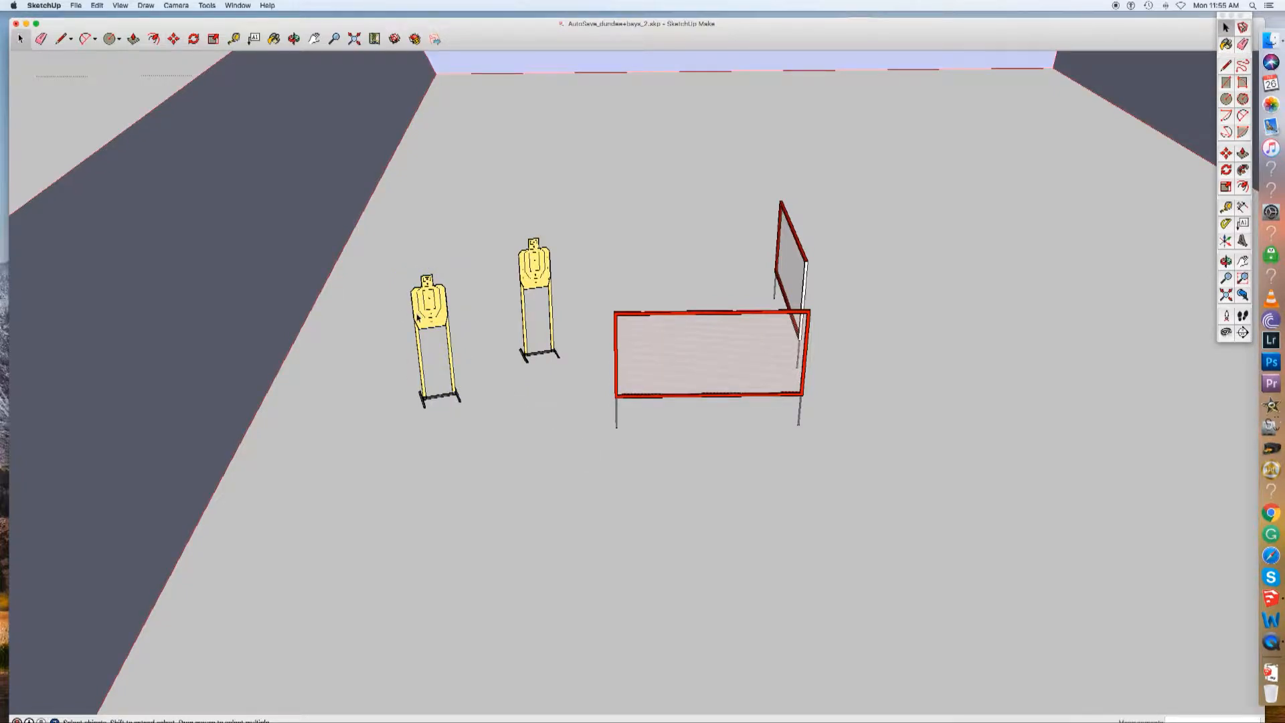
# Paste two more target stands behind the first wall panel, one near its middle and one beside the second wall panel.
pyautogui.moveTo(714, 290); pyautogui.dragTo(719, 348, button='middle')
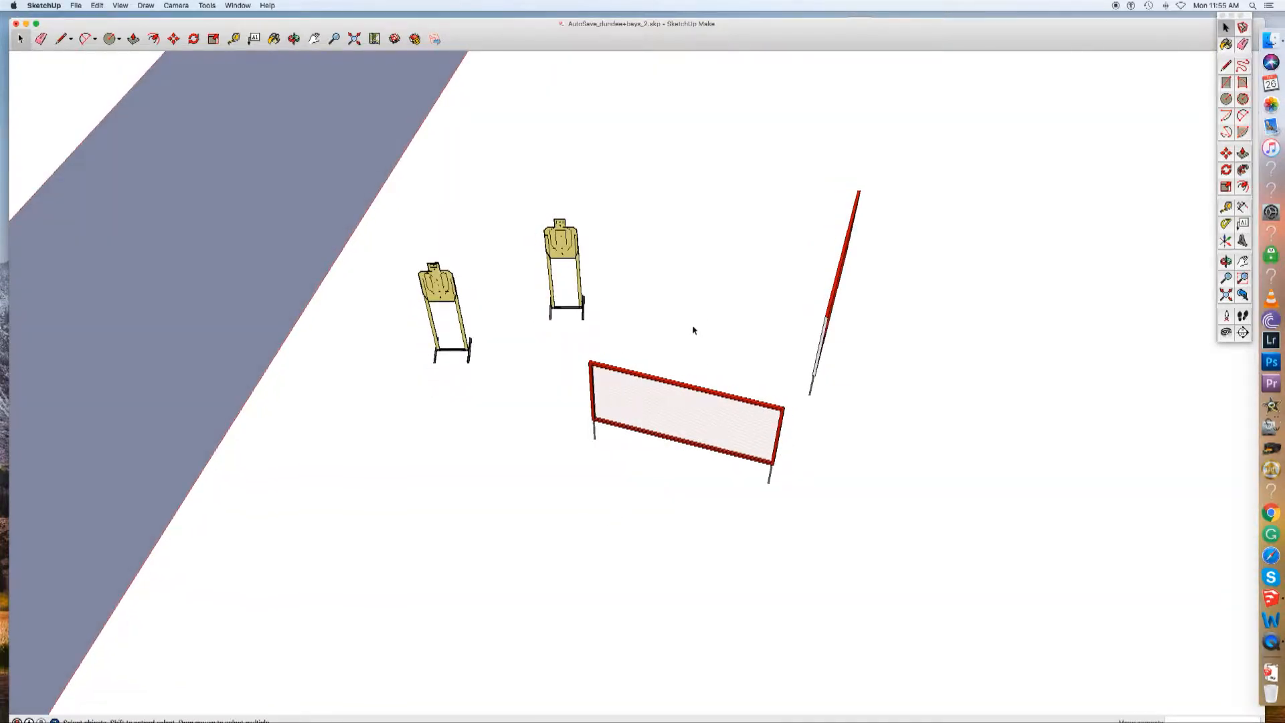
pyautogui.press('super+v')
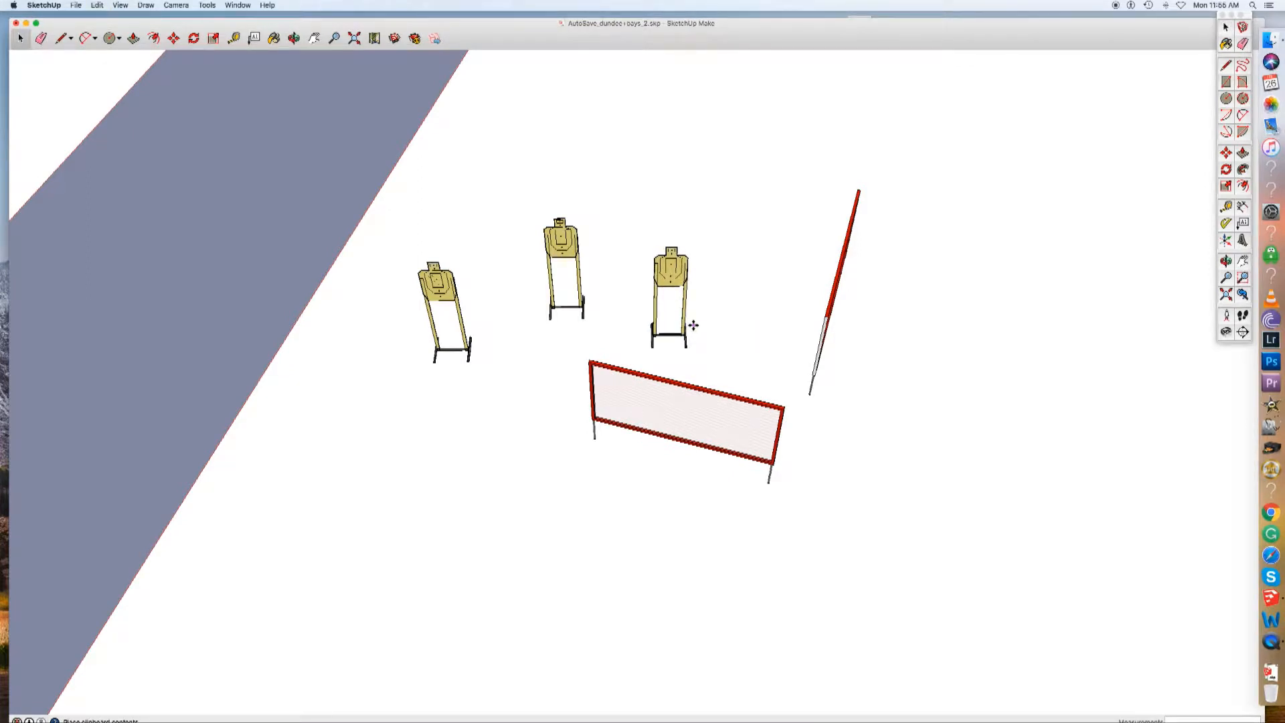
pyautogui.click(693, 326)
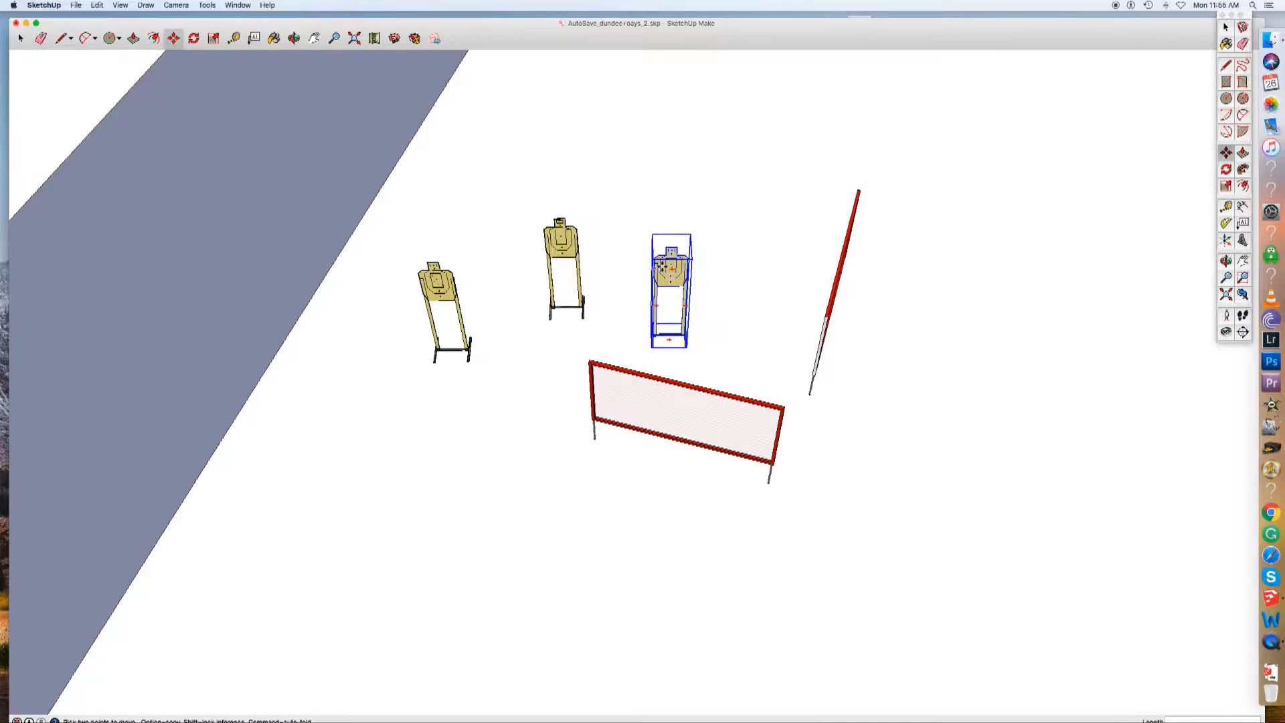
pyautogui.press('space')
pyautogui.click(736, 296)
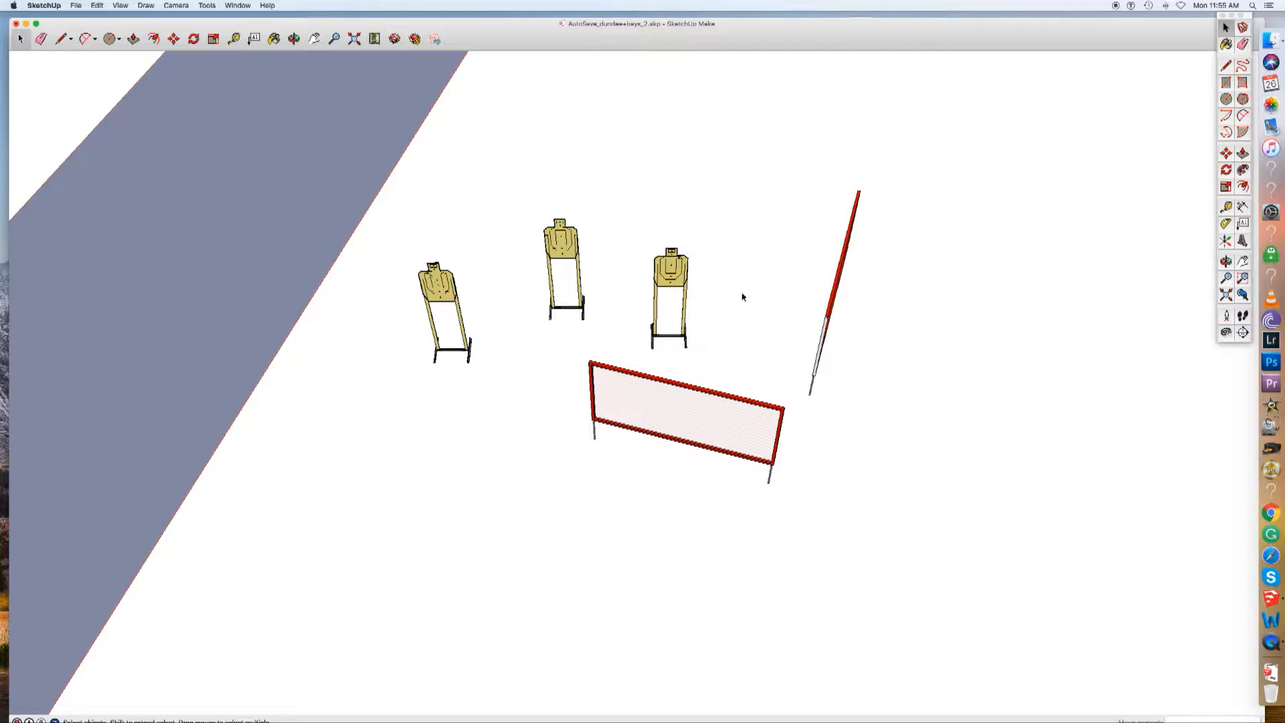
pyautogui.press('super+v')
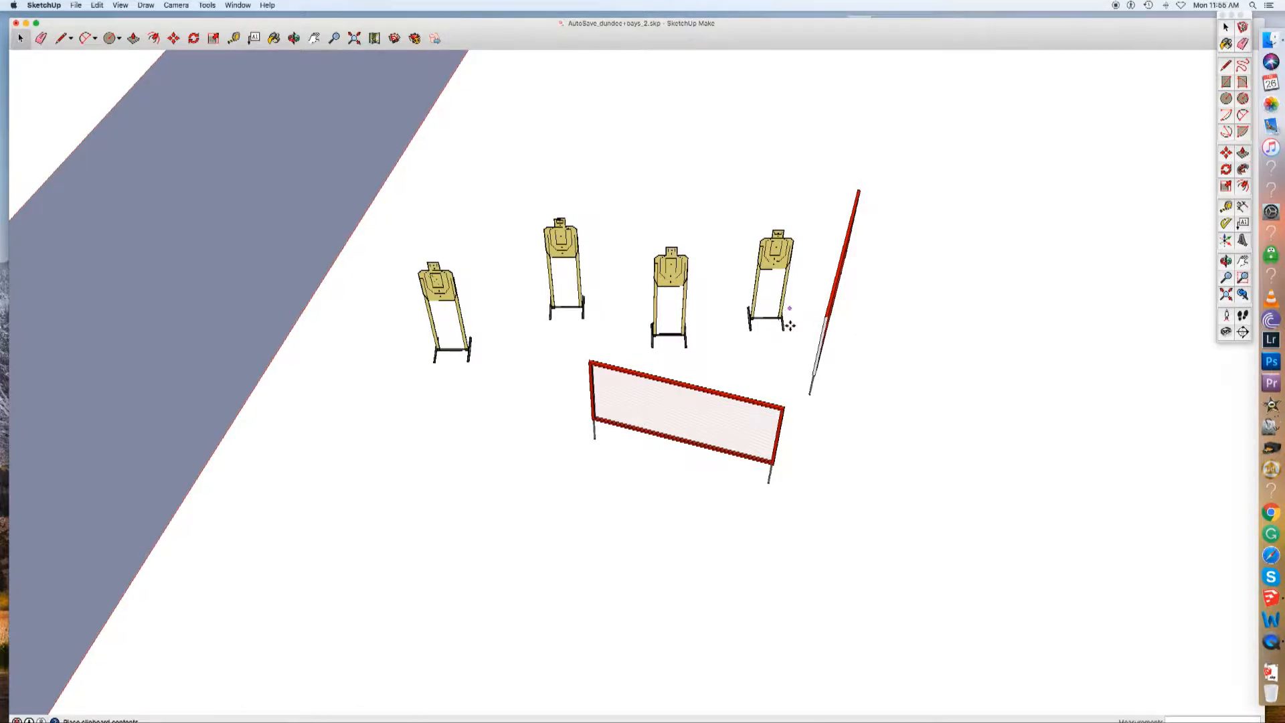
pyautogui.click(786, 323)
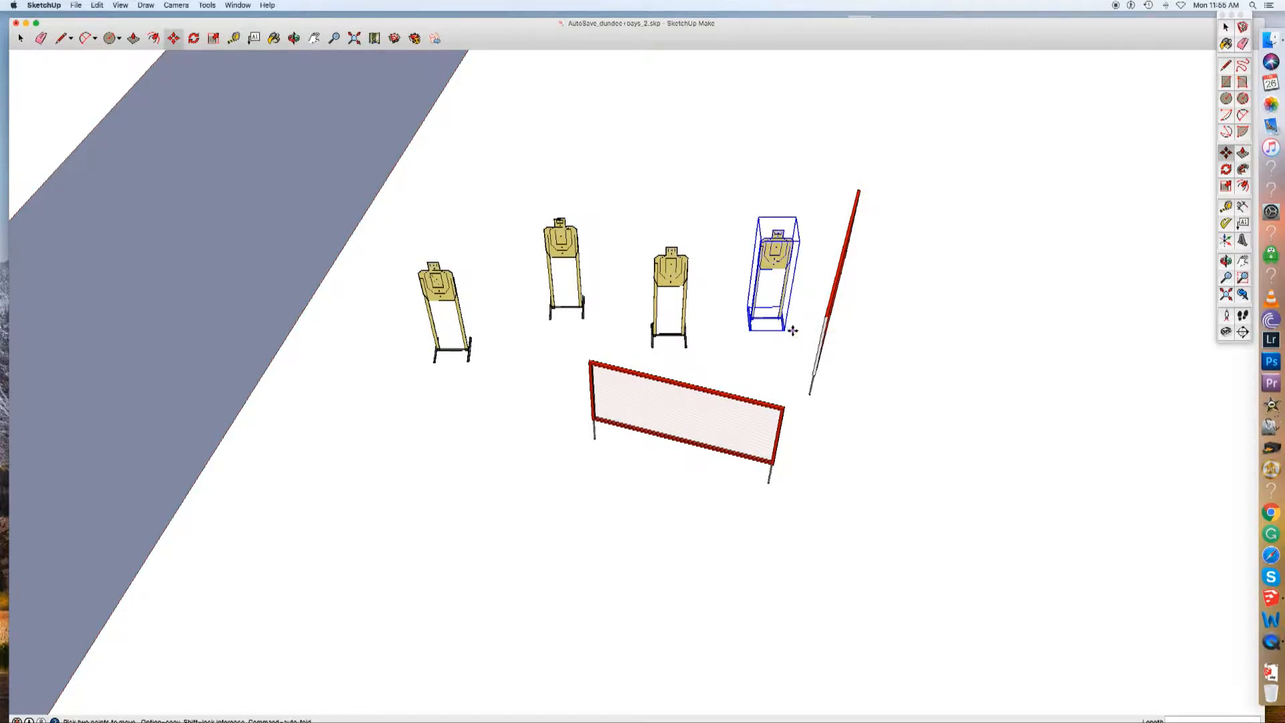
pyautogui.click(775, 373)
# Paste a fifth target stand on the far side of the second wall panel, toward the back of the bay.
pyautogui.press('o')
pyautogui.moveTo(772, 367); pyautogui.dragTo(740, 301)
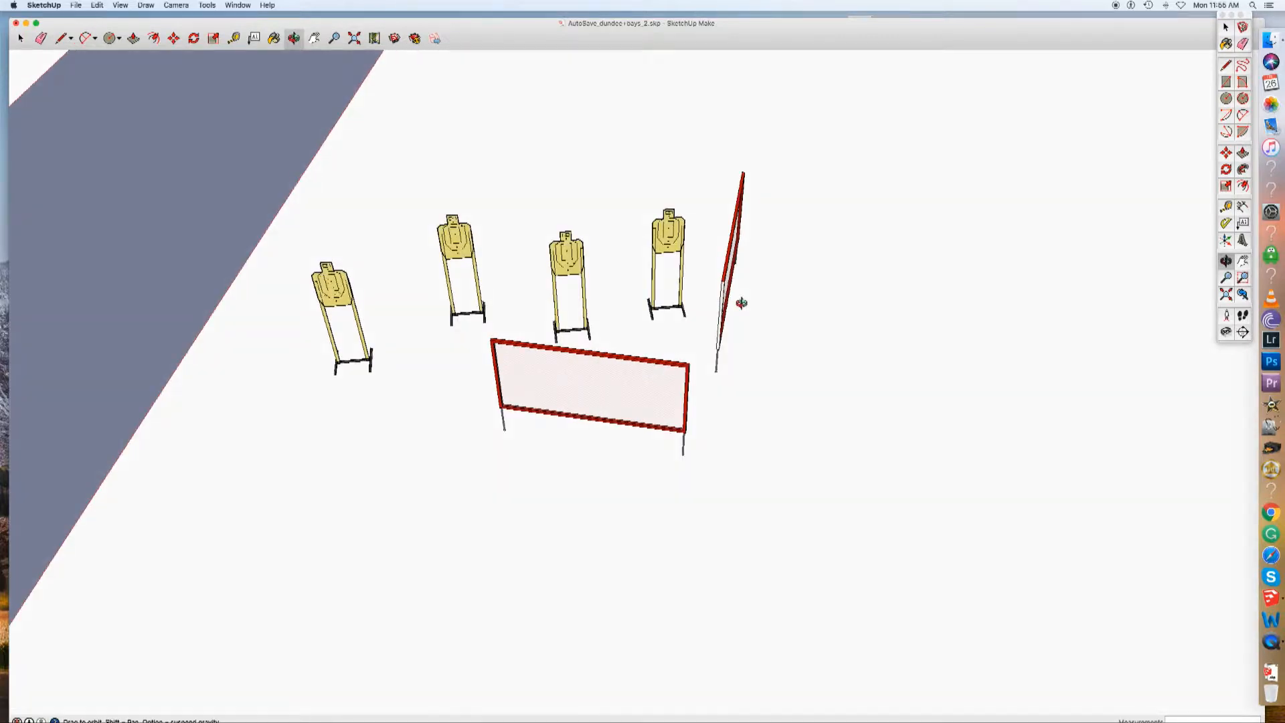
pyautogui.moveTo(835, 405); pyautogui.dragTo(857, 436)
pyautogui.press('space')
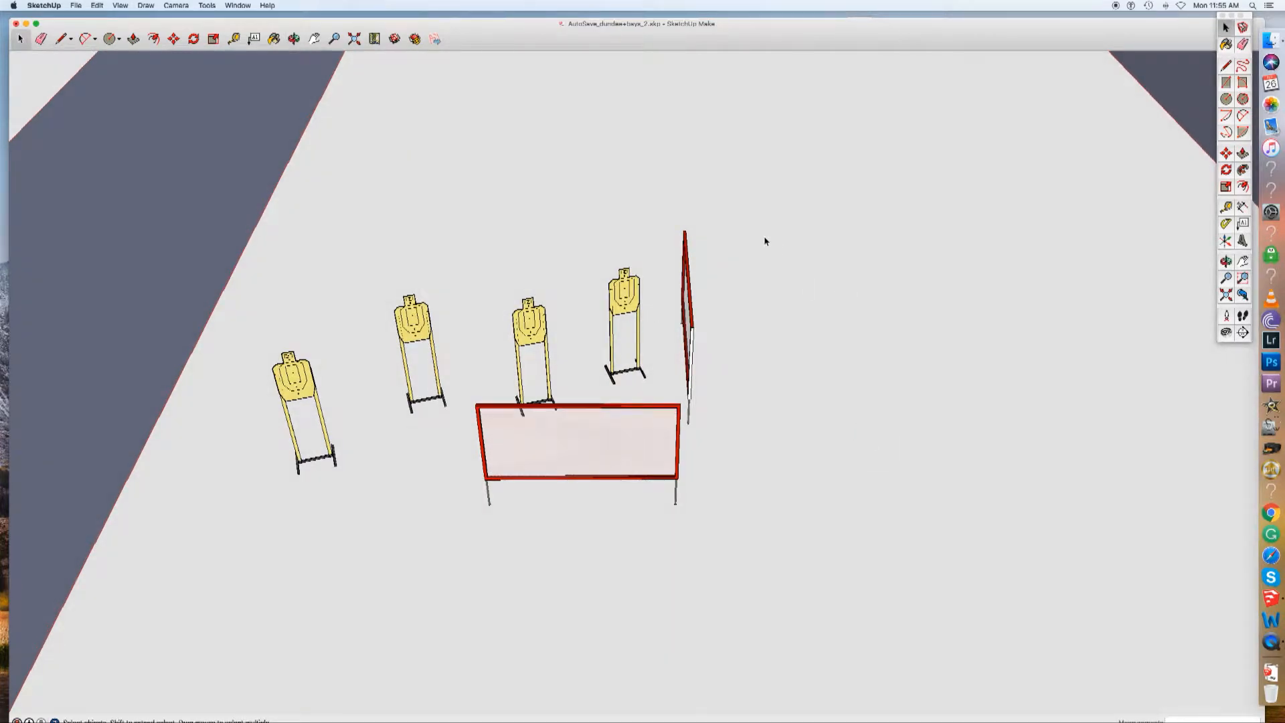
pyautogui.press('super+v')
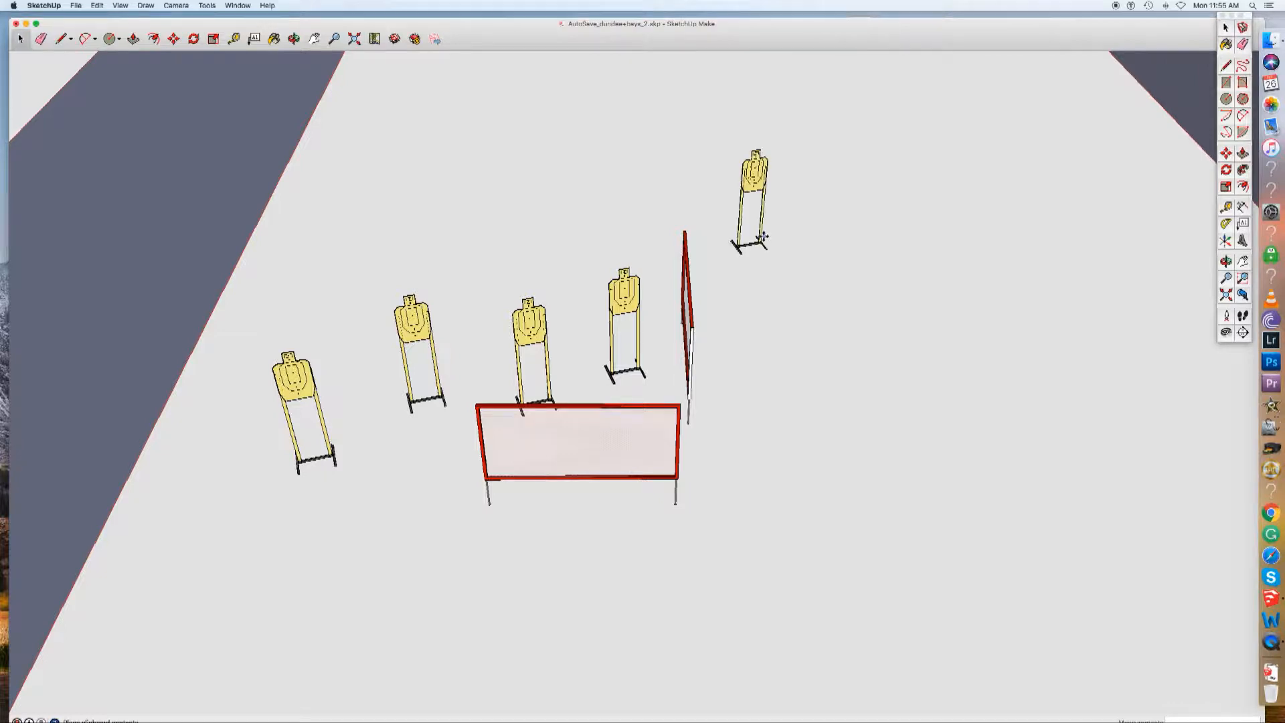
pyautogui.click(763, 235)
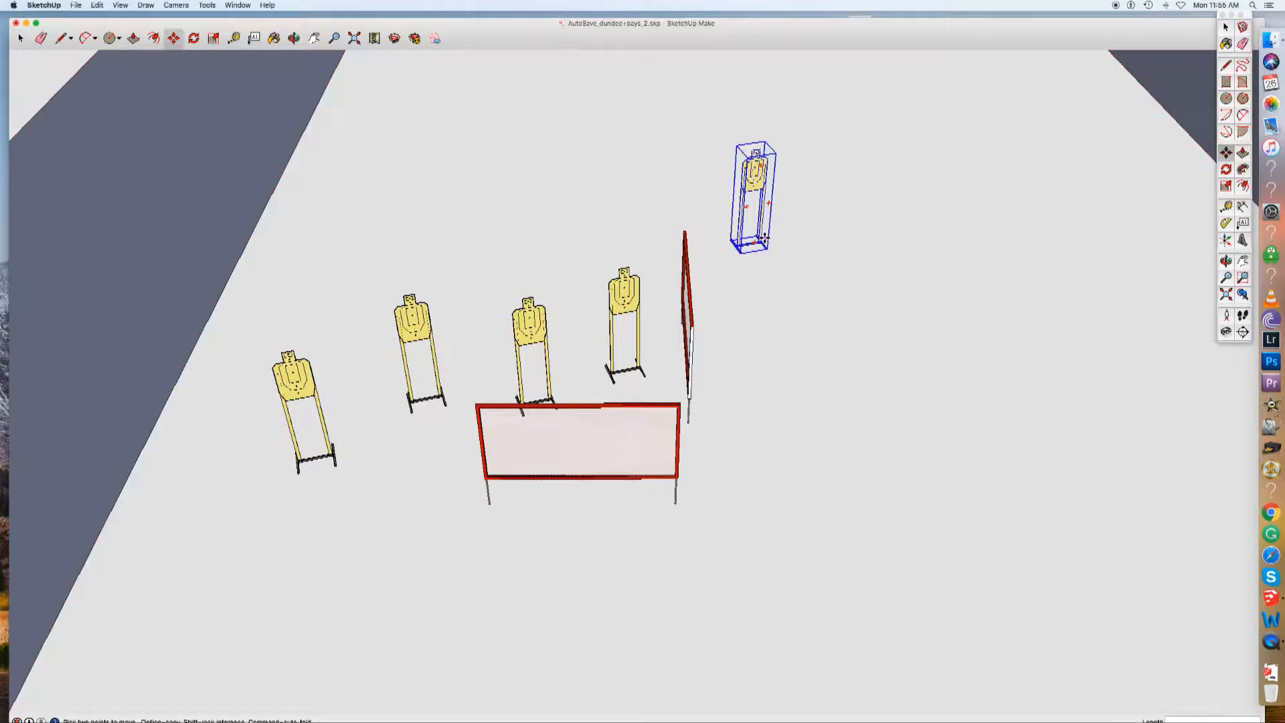
pyautogui.click(831, 290)
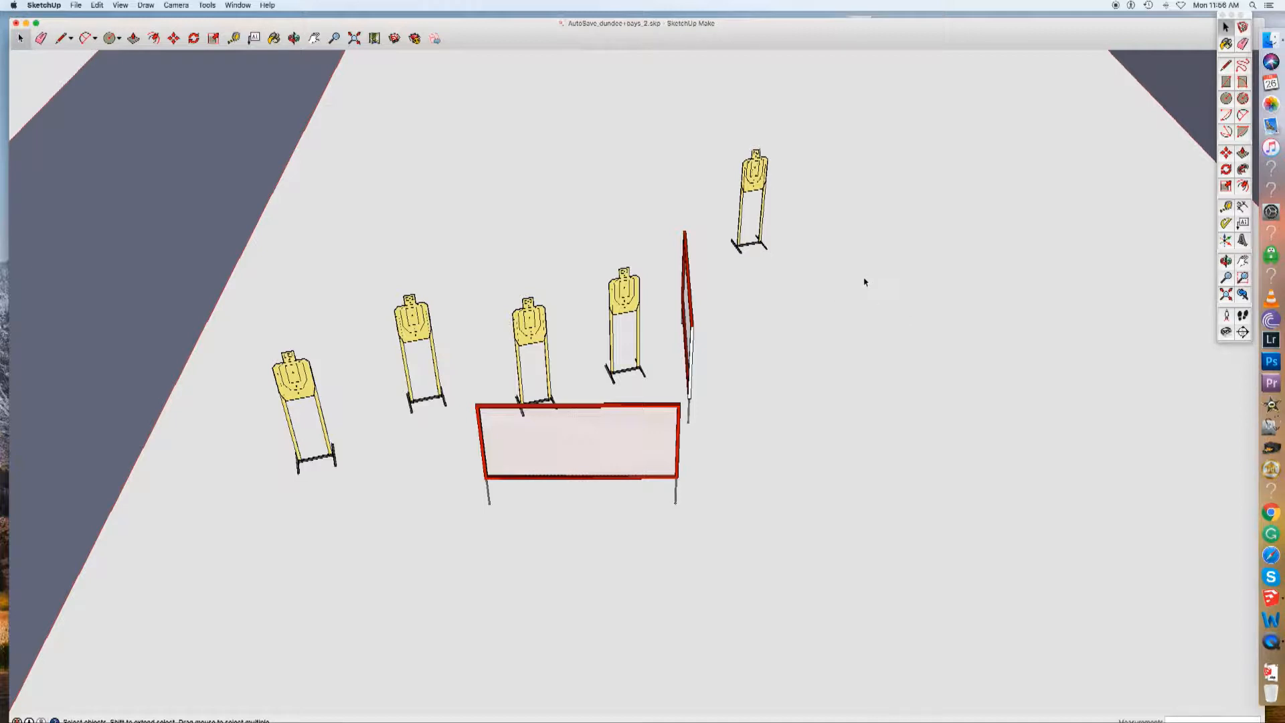
# Paste two more target stands right of the second wall panel, one near the fifth stand and one nearer the bay's front.
pyautogui.press('super+v')
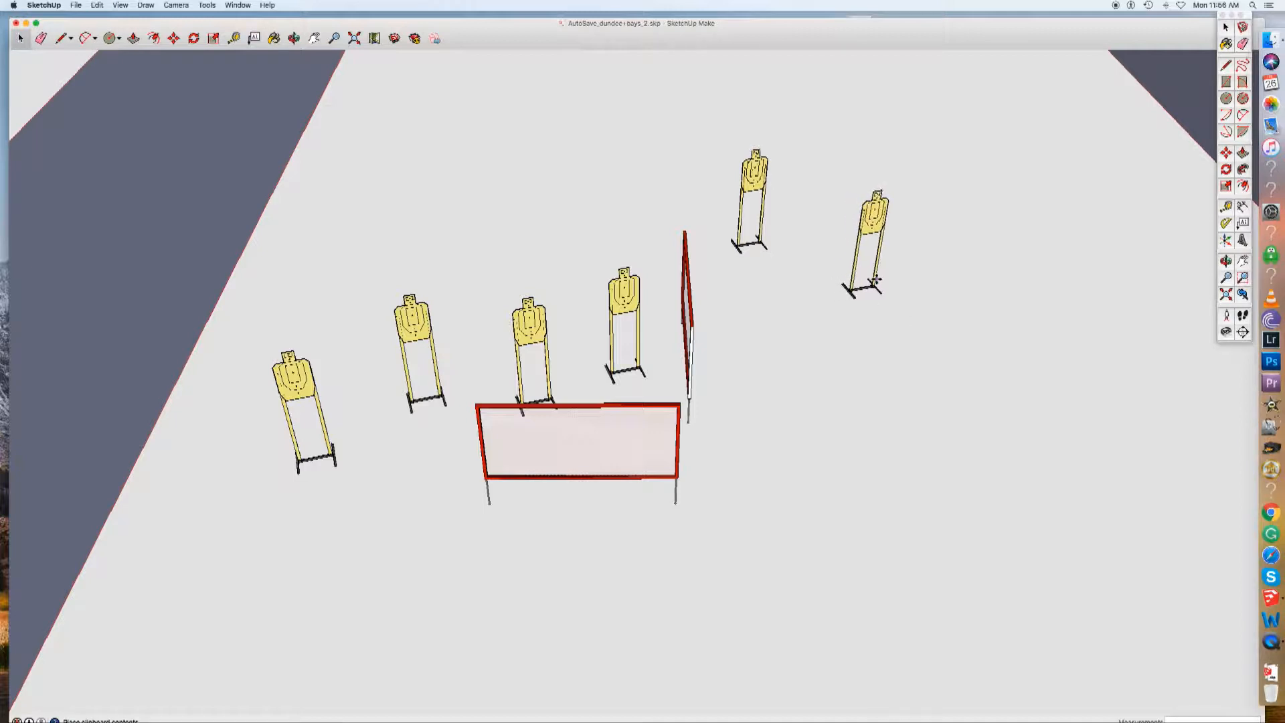
pyautogui.click(875, 280)
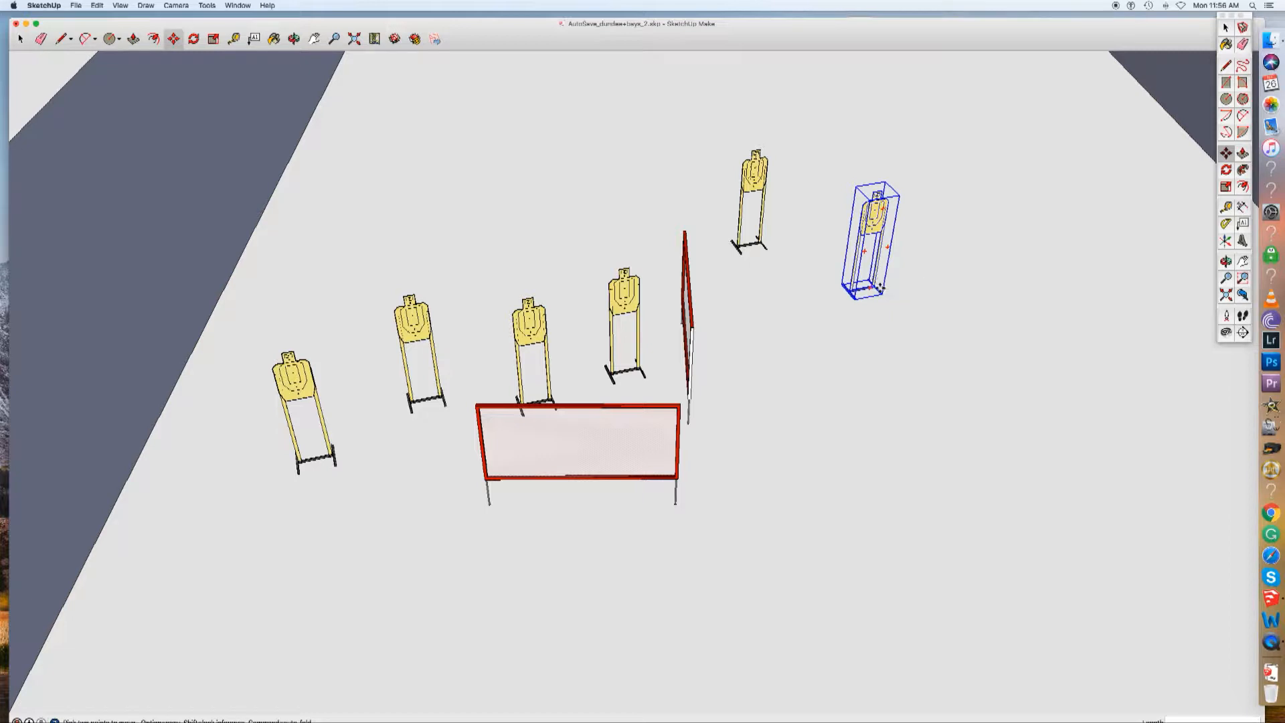
pyautogui.click(901, 346)
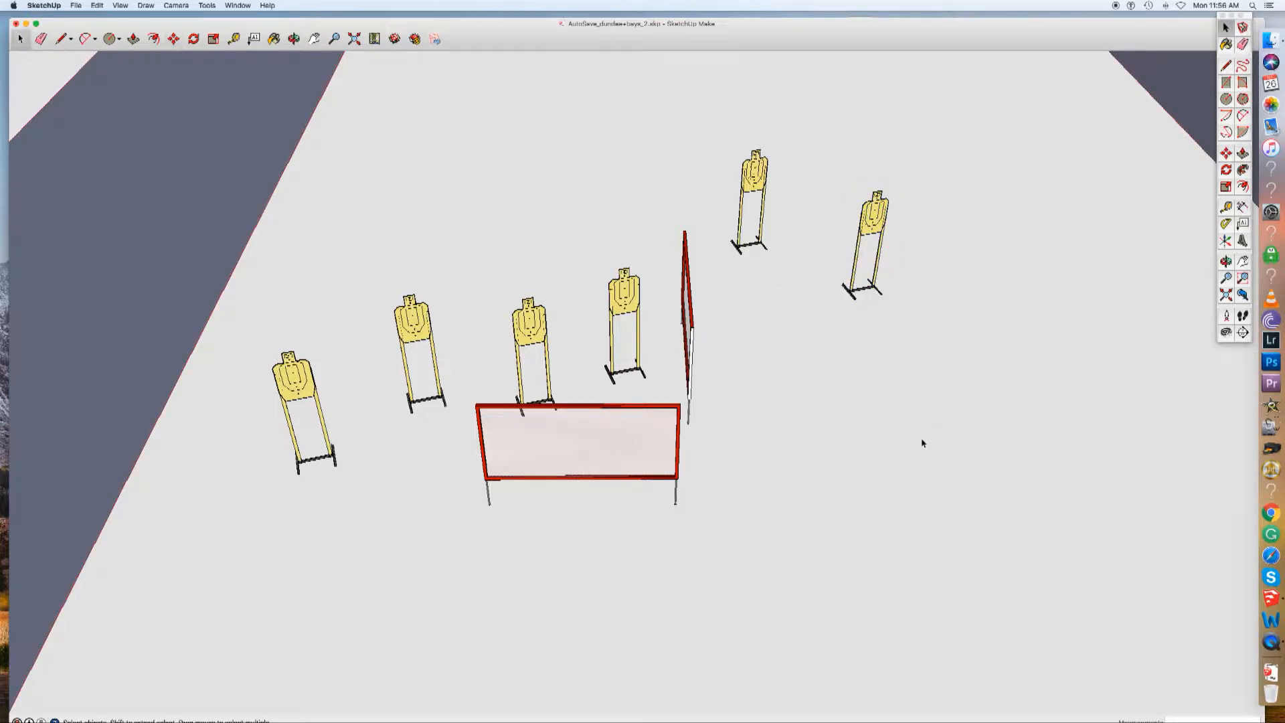
pyautogui.press('super+v')
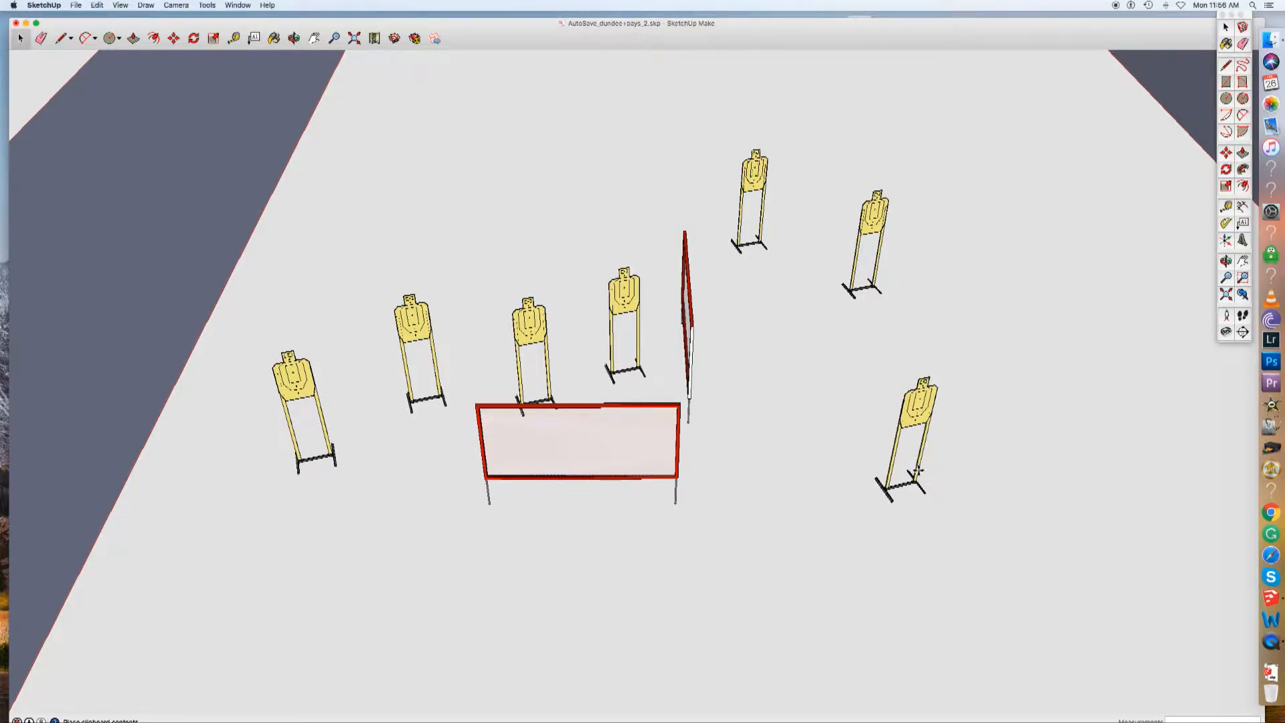
pyautogui.click(916, 471)
pyautogui.click(970, 492)
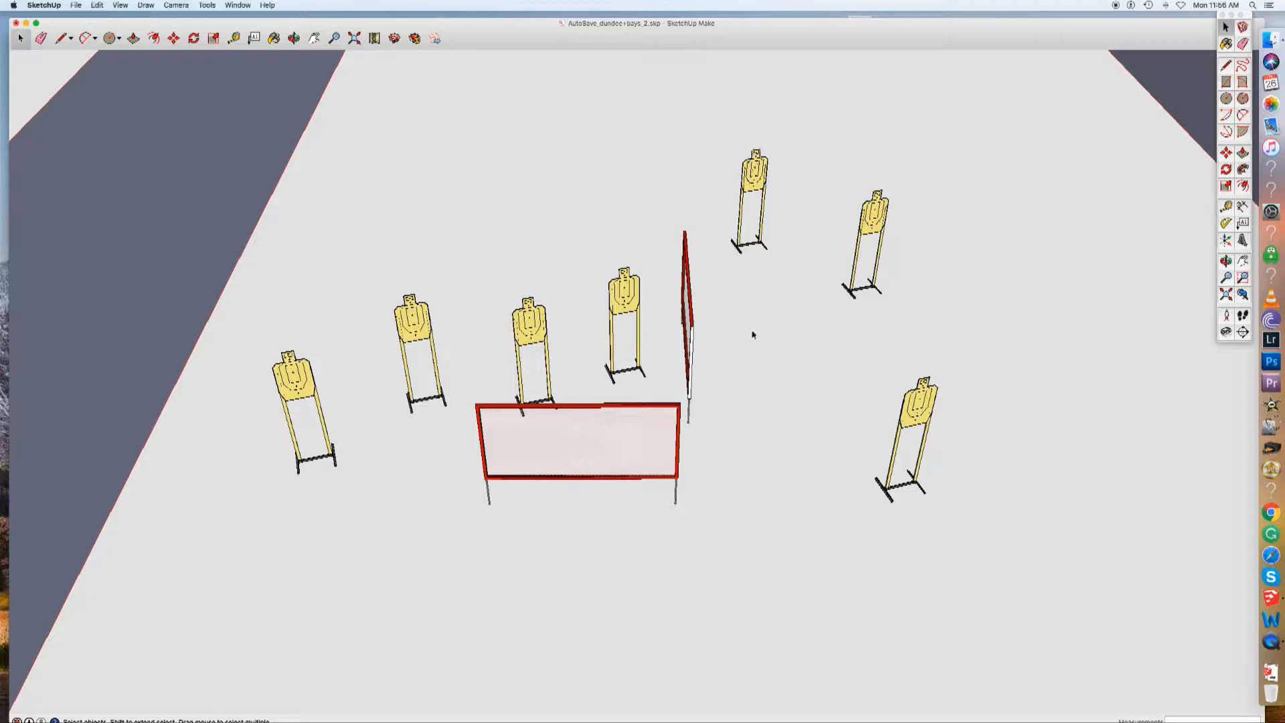
# Copy a white popper target from outside the bay's front left corner and paste it behind the stand beside the second wall panel.
pyautogui.scroll(-6, 750, 365)
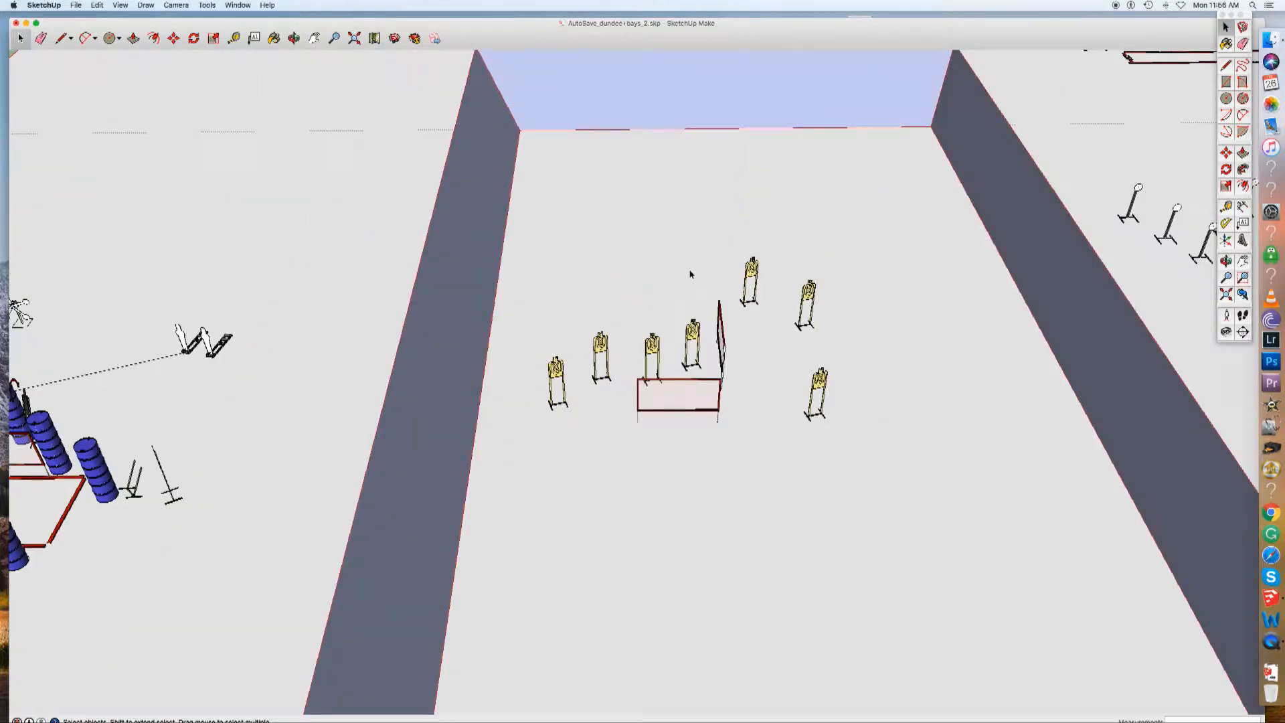
pyautogui.scroll(-8, 398, 389)
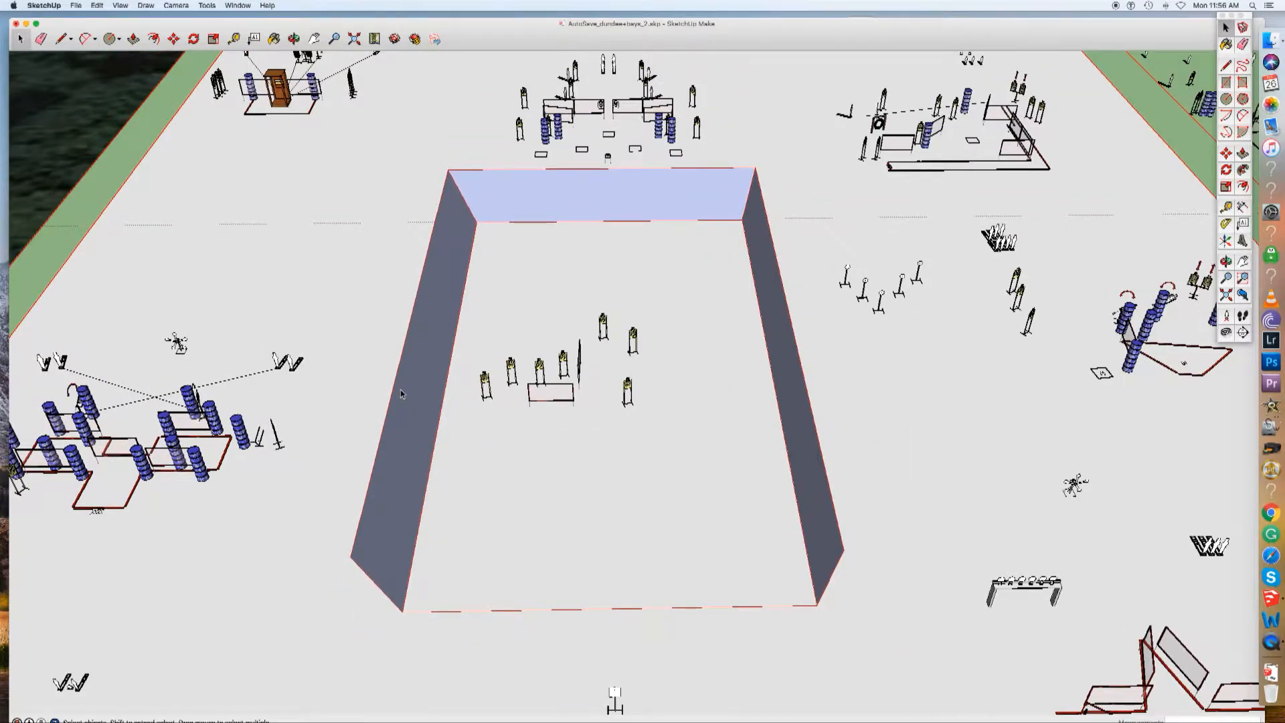
pyautogui.scroll(-5, 400, 389)
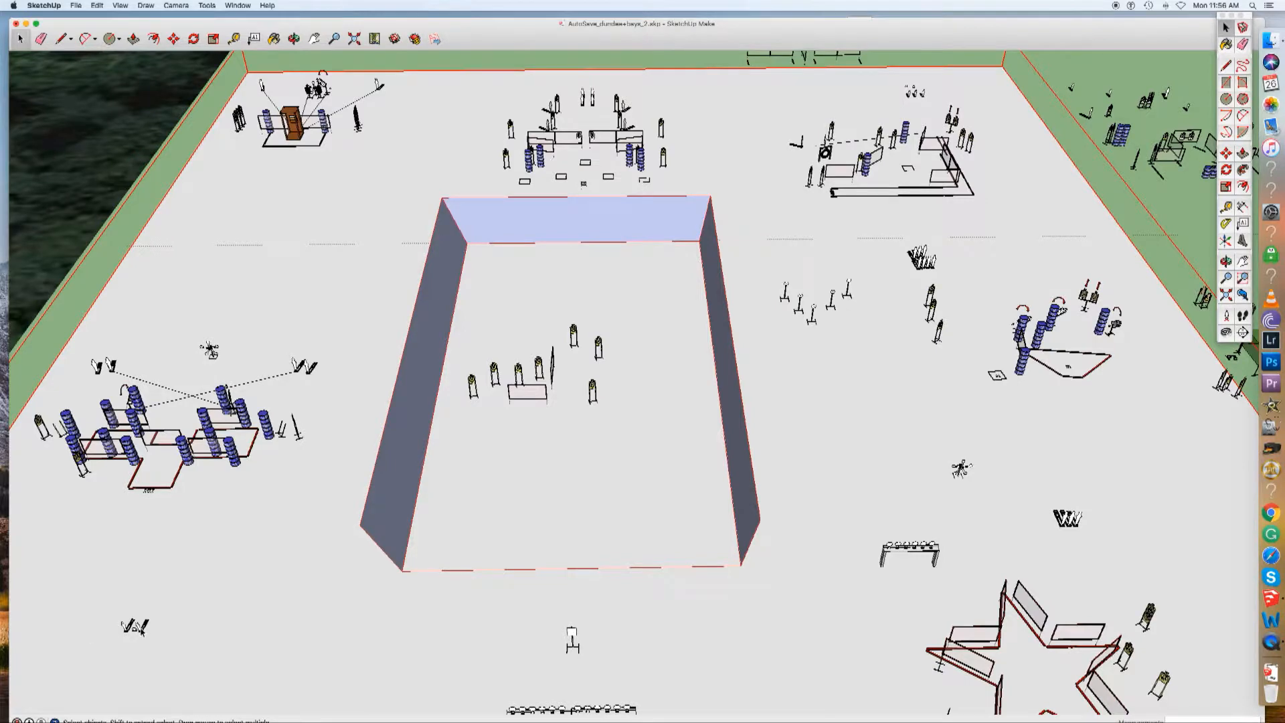
pyautogui.scroll(1, 143, 629)
pyautogui.click(143, 625)
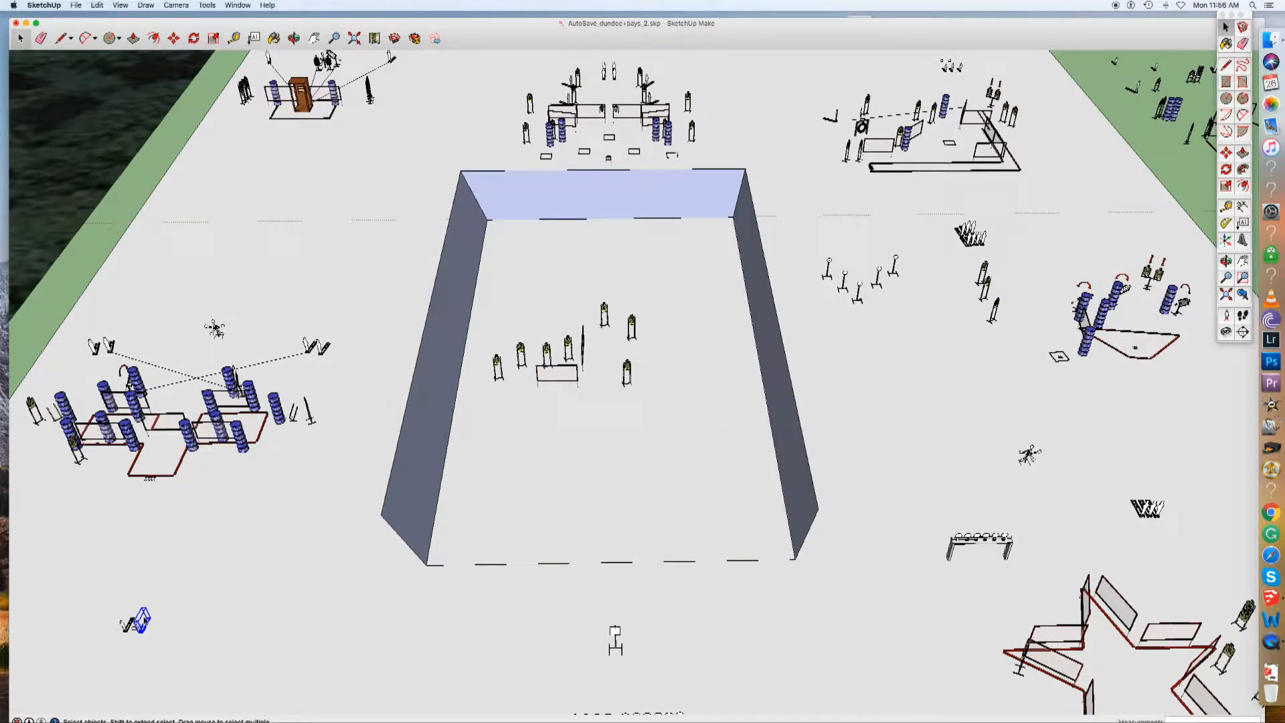
pyautogui.press('super+c')
pyautogui.scroll(5, 579, 335)
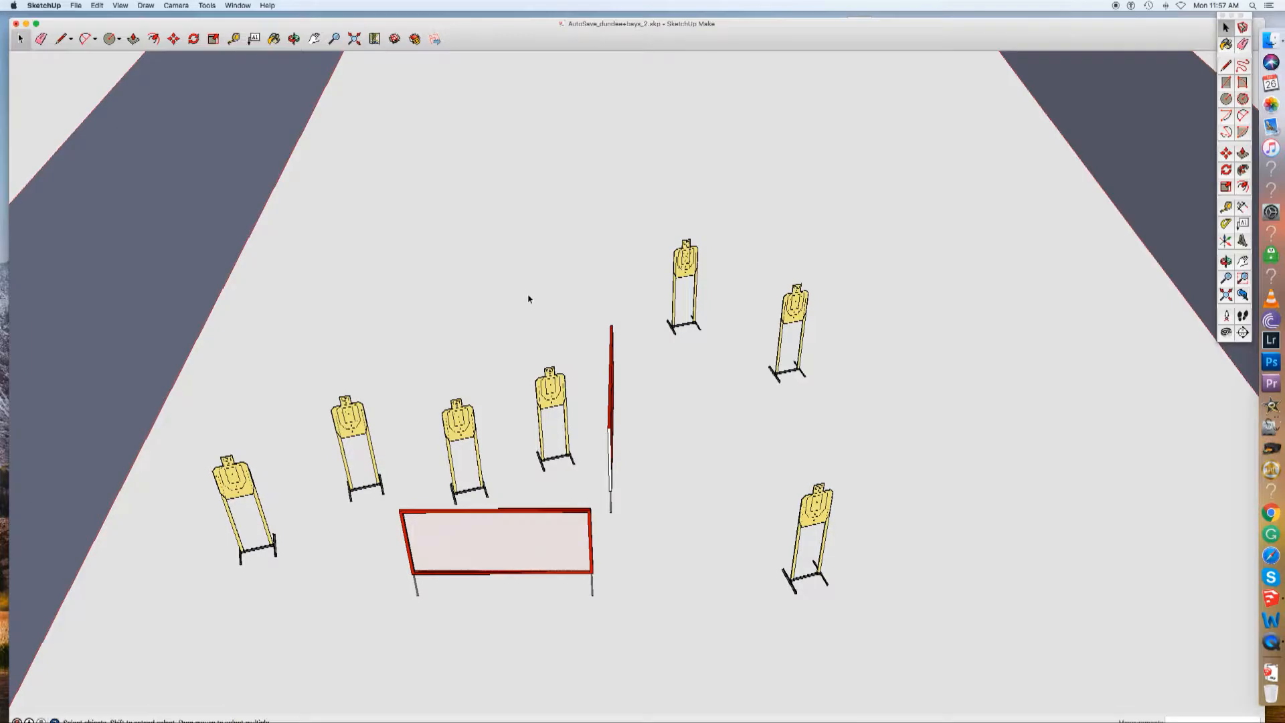
pyautogui.press('super+v')
pyautogui.click(530, 289)
pyautogui.press('m')
pyautogui.press('space')
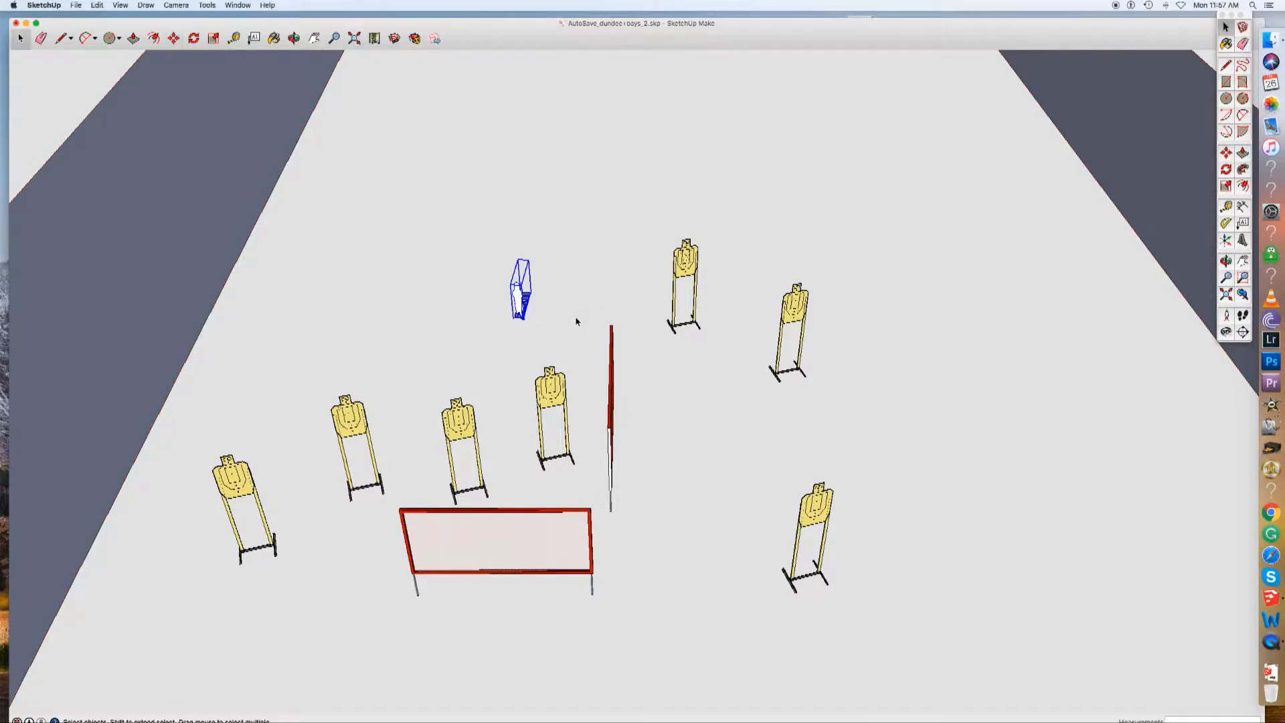
# Paste a second white popper target just left of the first one.
pyautogui.click(493, 317)
pyautogui.press('m')
pyautogui.press('super+v')
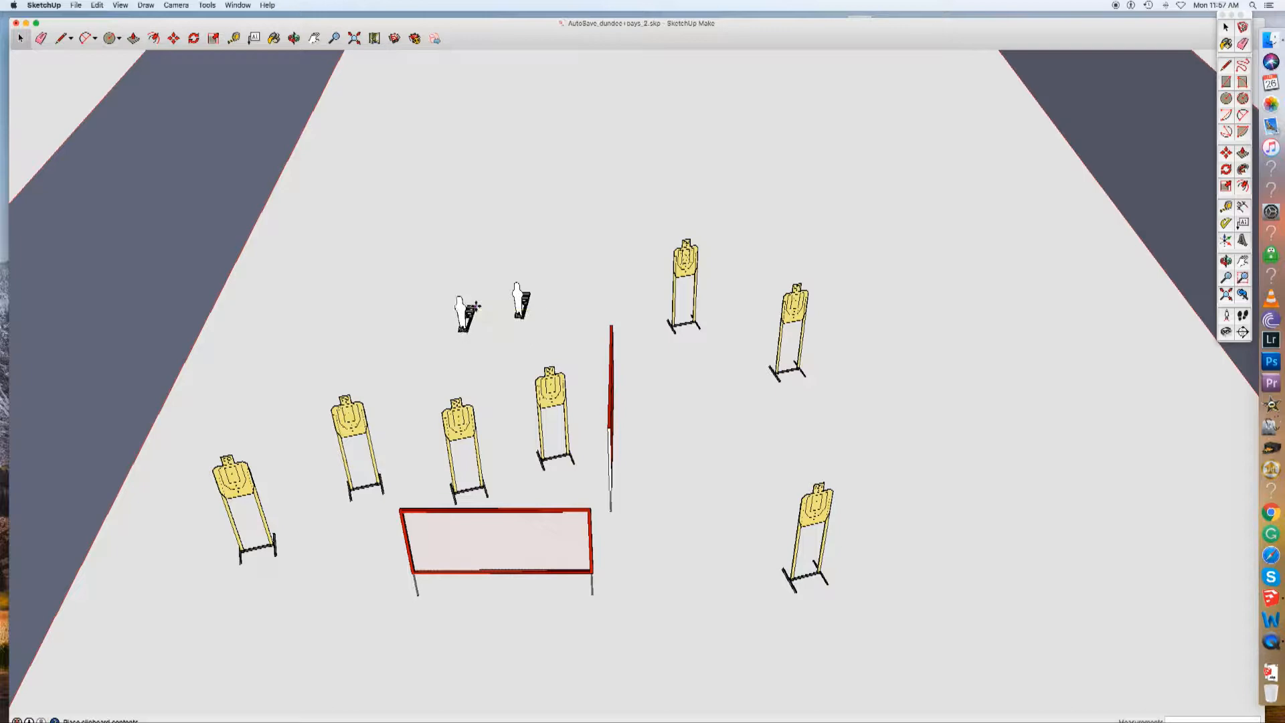
pyautogui.click(486, 326)
pyautogui.click(497, 355)
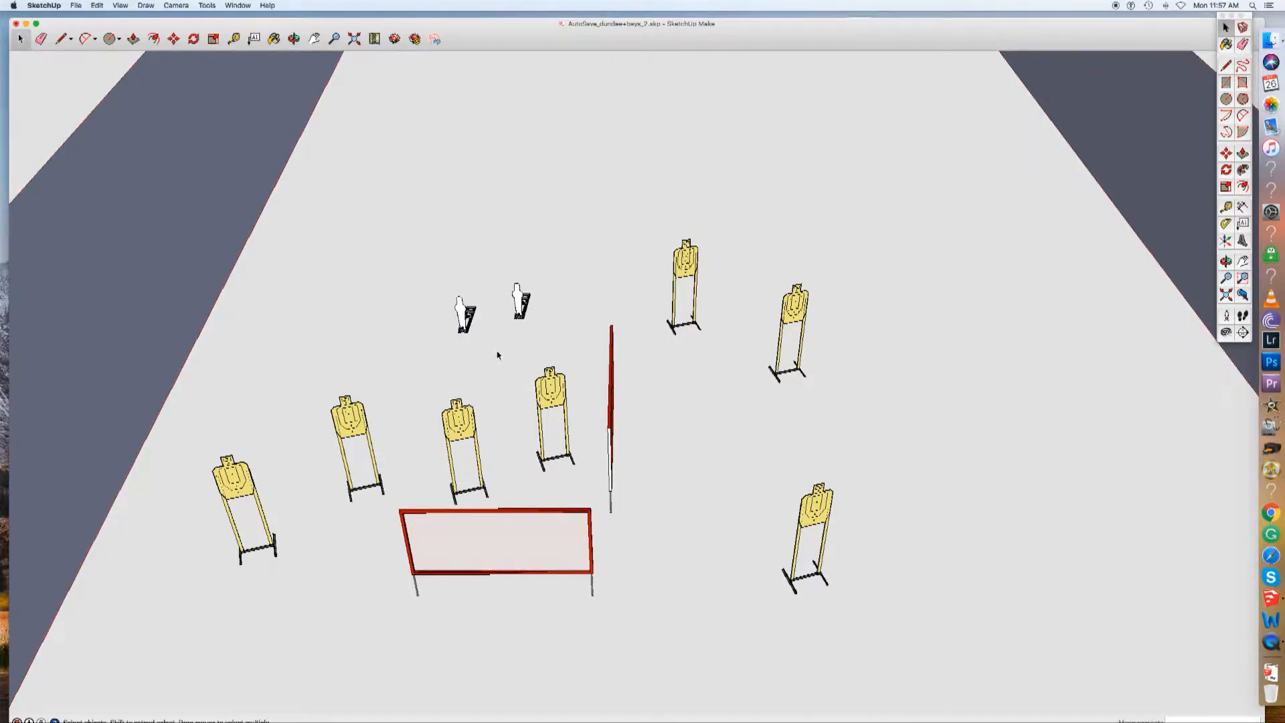
# Copy a blue barrel stack from the stage right of the bay and paste it just behind the left popper.
pyautogui.scroll(-10, 498, 355)
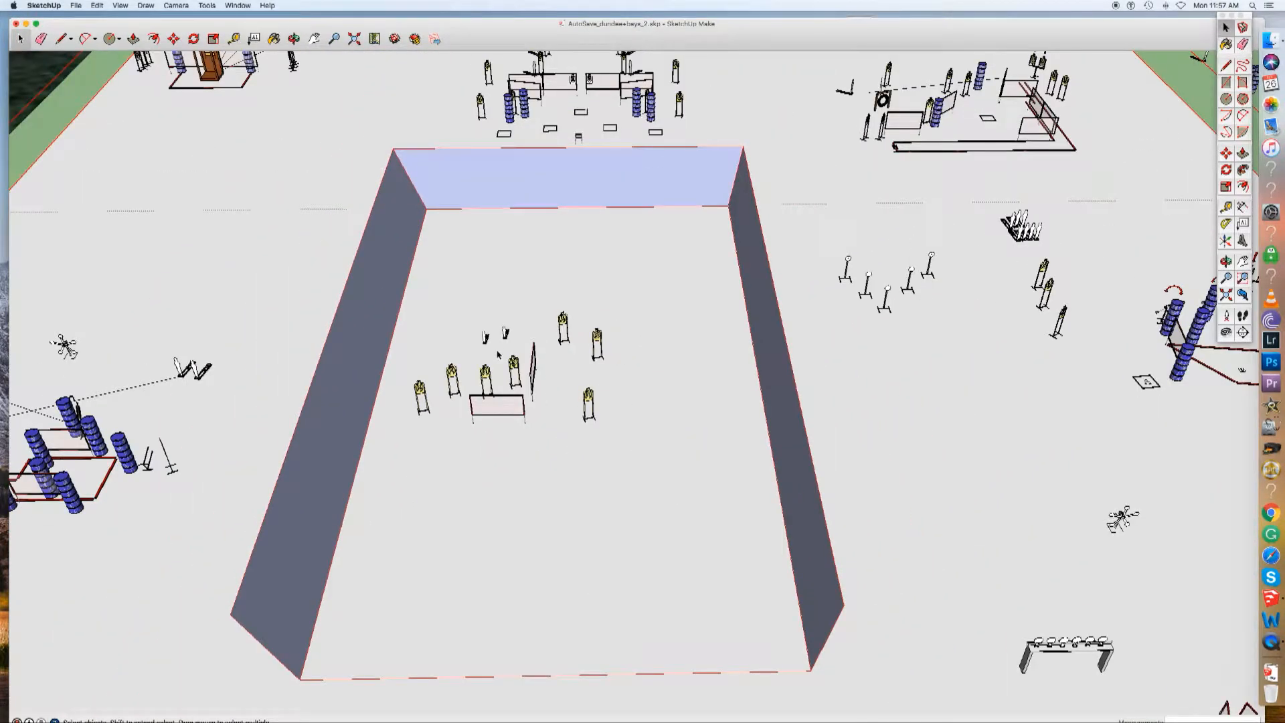
pyautogui.scroll(-6, 497, 355)
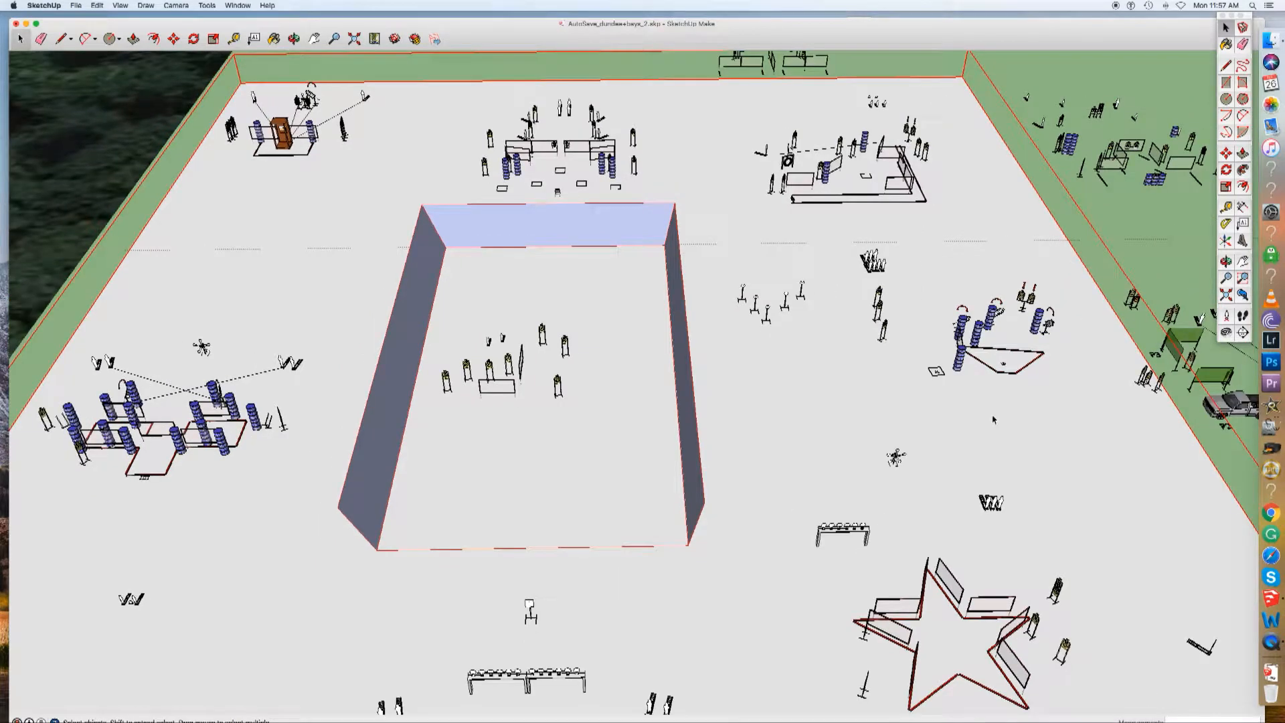
pyautogui.click(978, 341)
pyautogui.press('super+c')
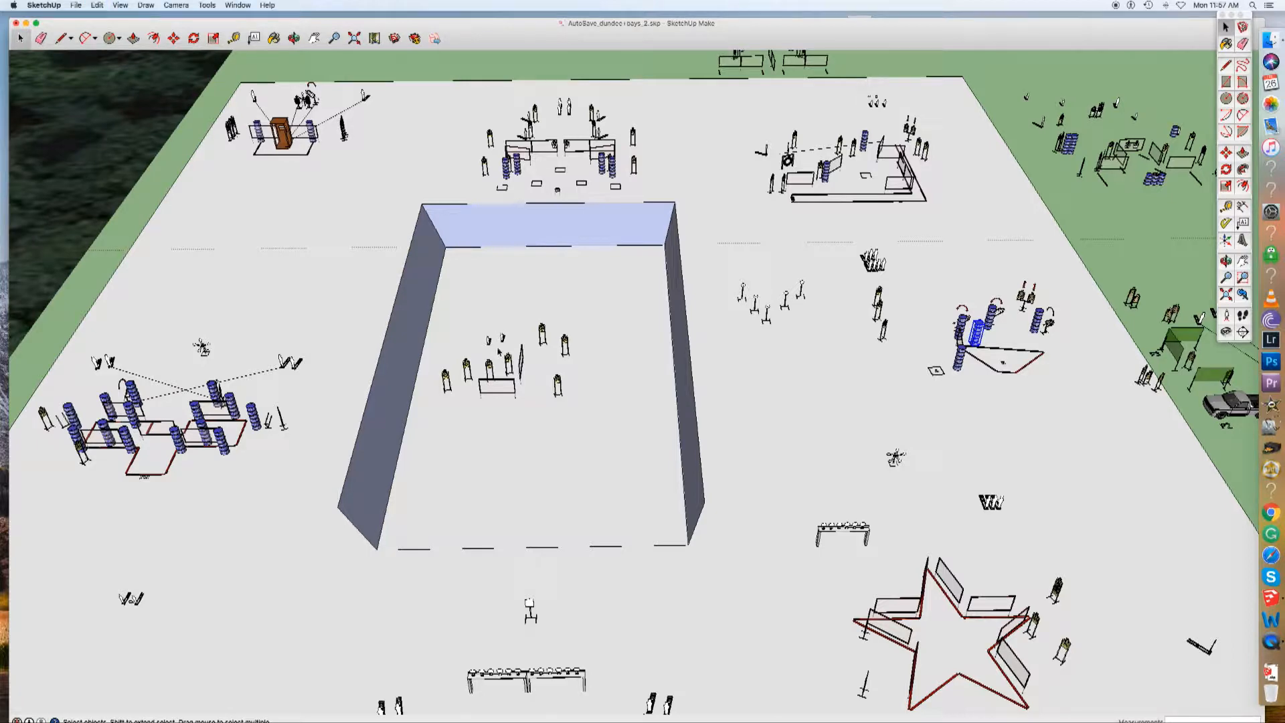
pyautogui.scroll(10, 498, 351)
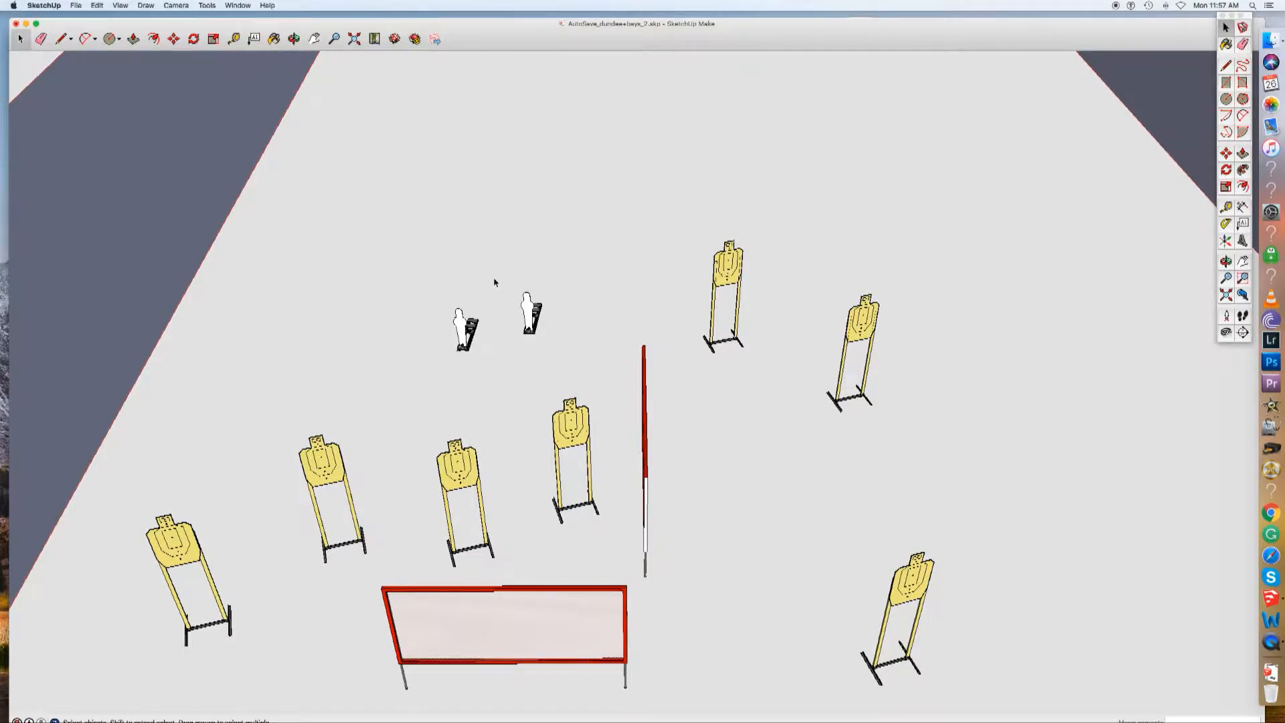
pyautogui.press('super+v')
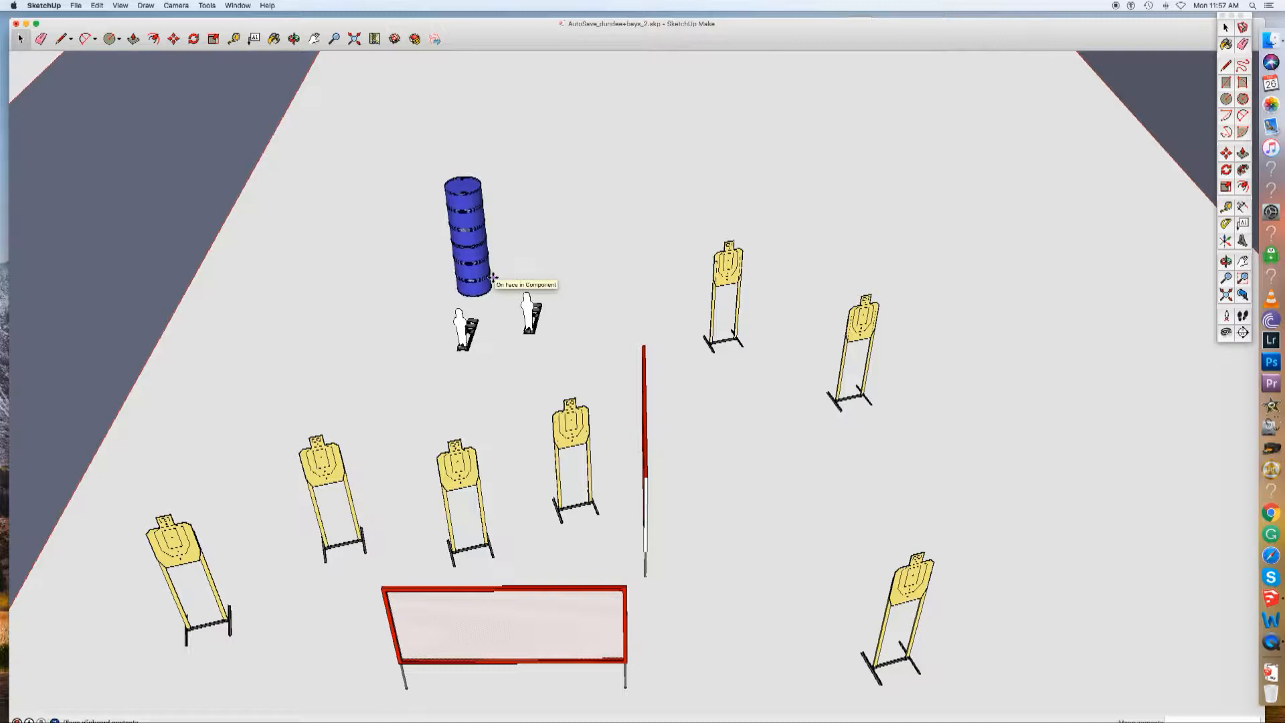
pyautogui.click(492, 277)
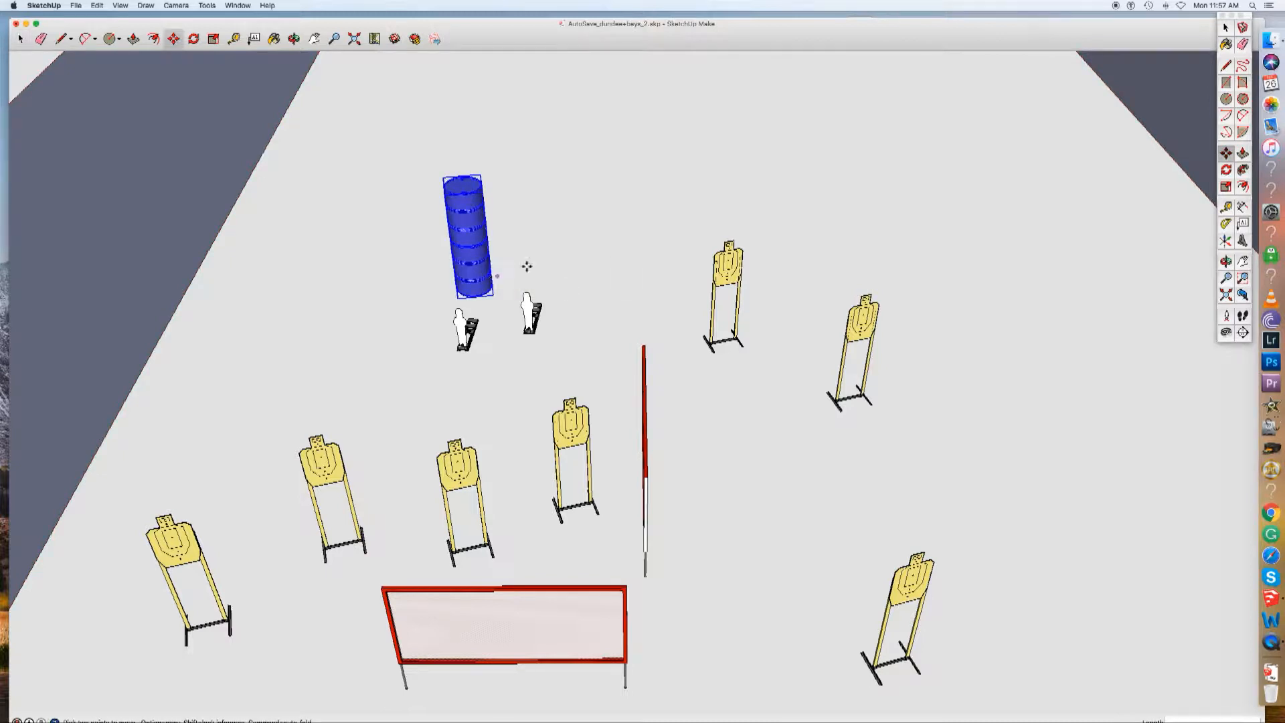
pyautogui.click(611, 305)
# Move the target stand beside the second wall panel slightly right, closer to that panel.
pyautogui.scroll(-4, 606, 321)
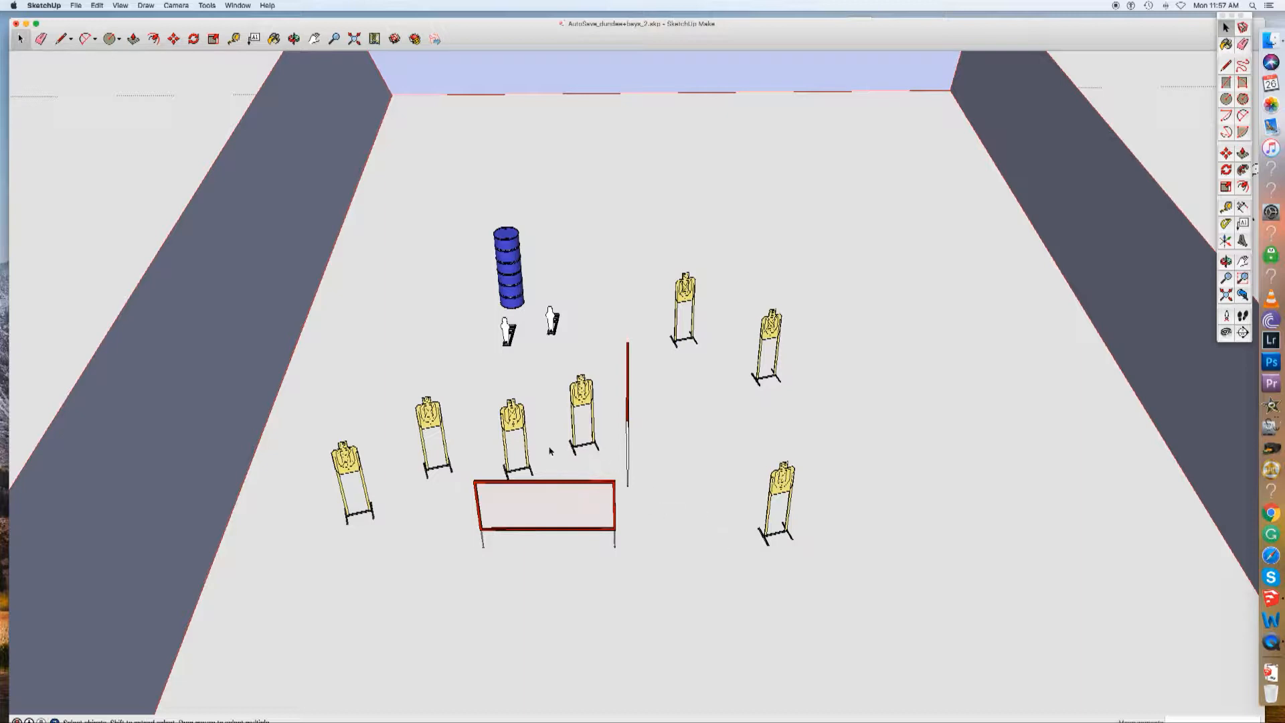
pyautogui.click(579, 396)
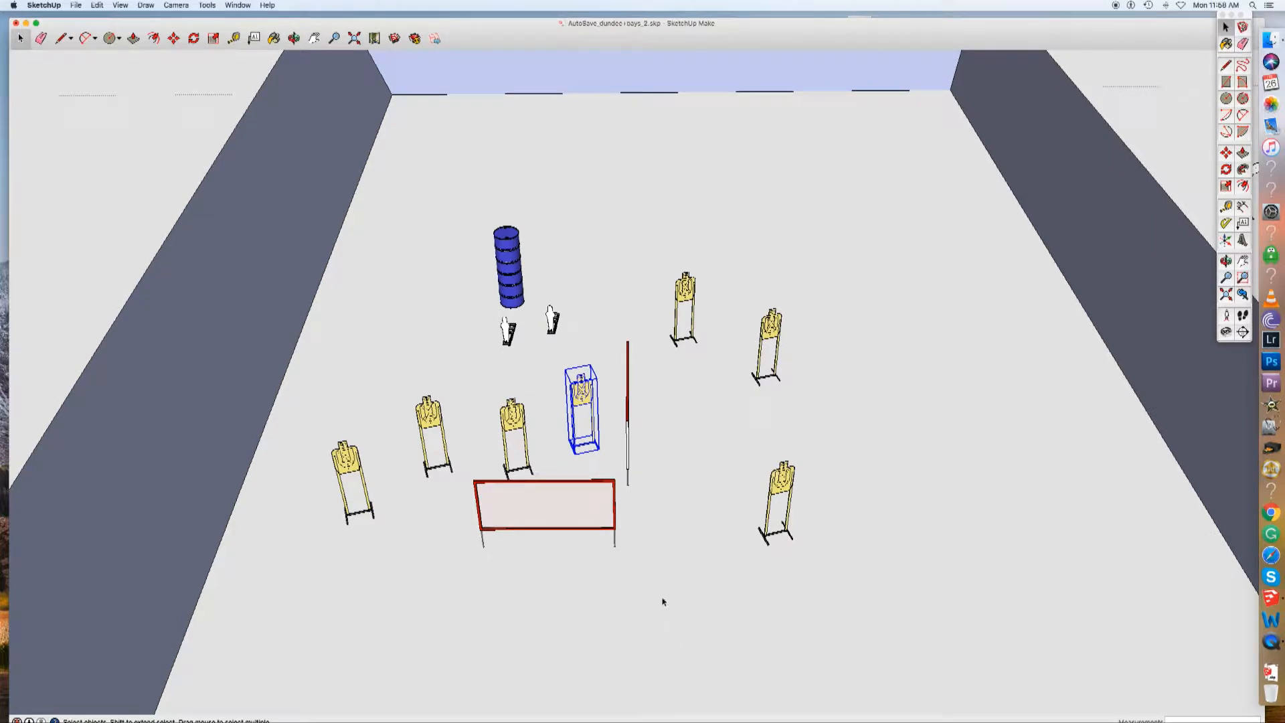
pyautogui.press('m')
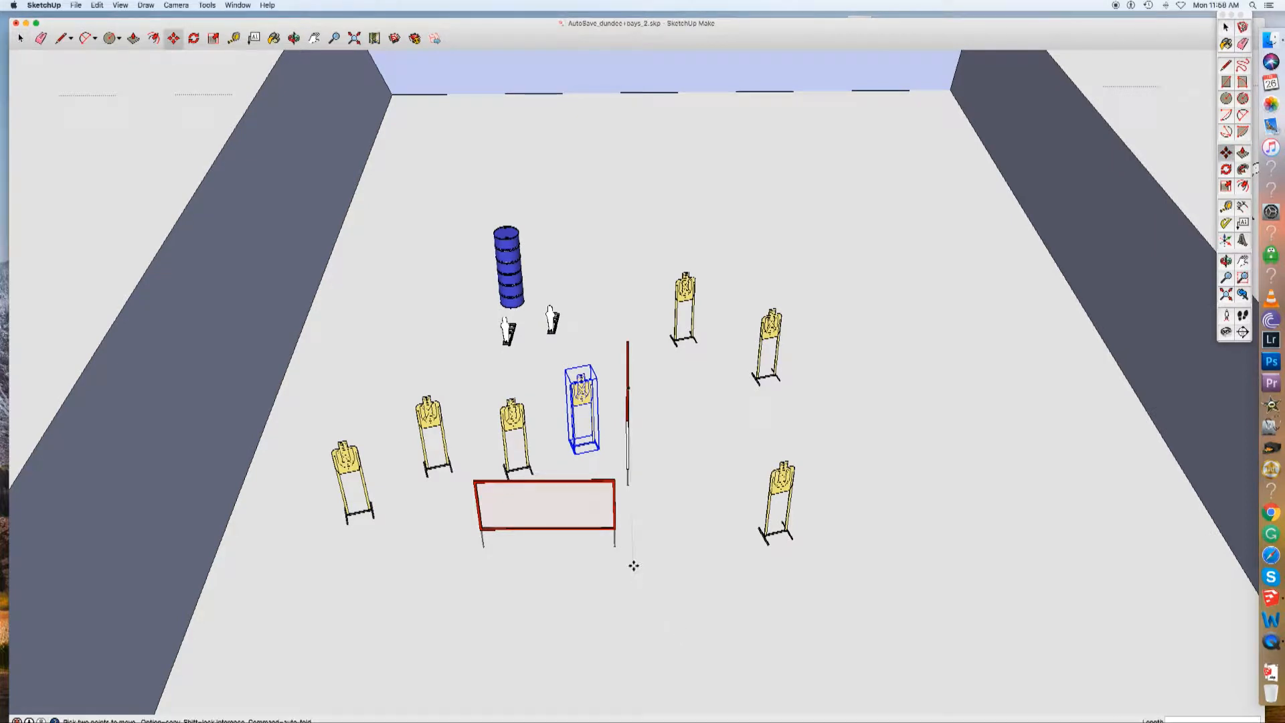
pyautogui.click(590, 564)
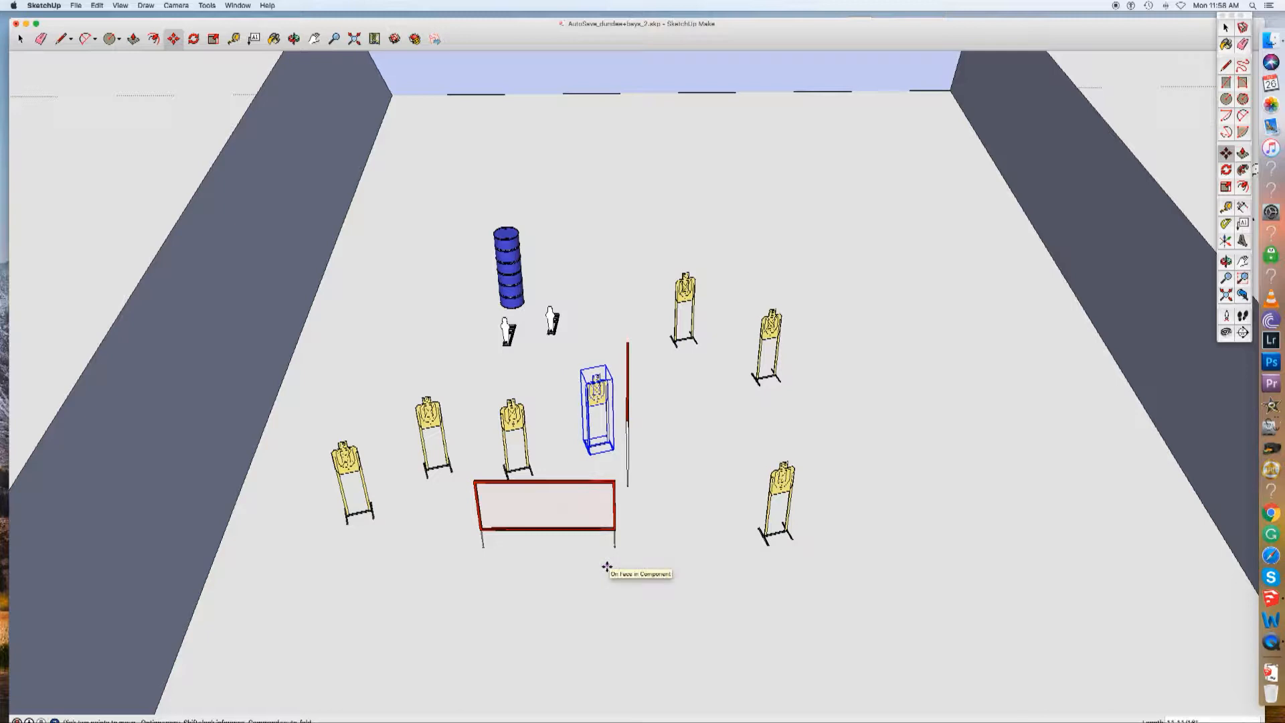
pyautogui.click(606, 566)
pyautogui.press('space')
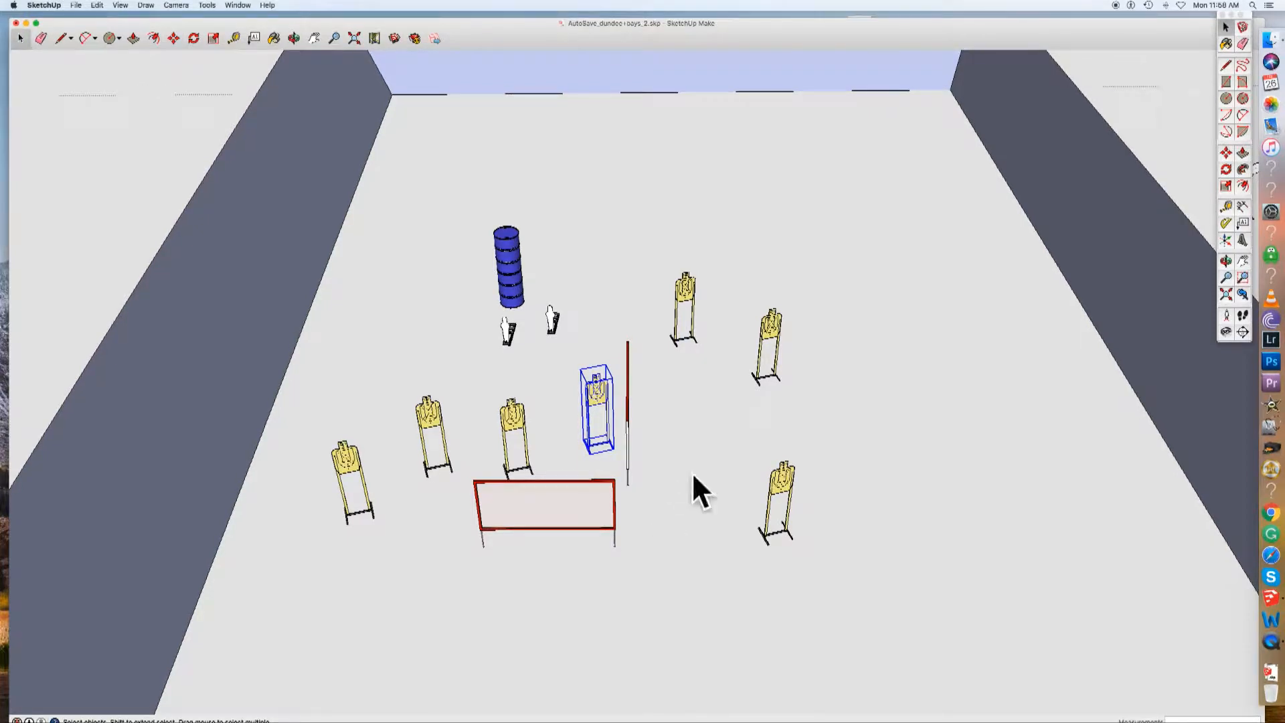
# Move the target stand behind the first wall panel forward and to the right, close behind the panel's right half.
pyautogui.click(674, 492)
pyautogui.click(512, 415)
pyautogui.press('m')
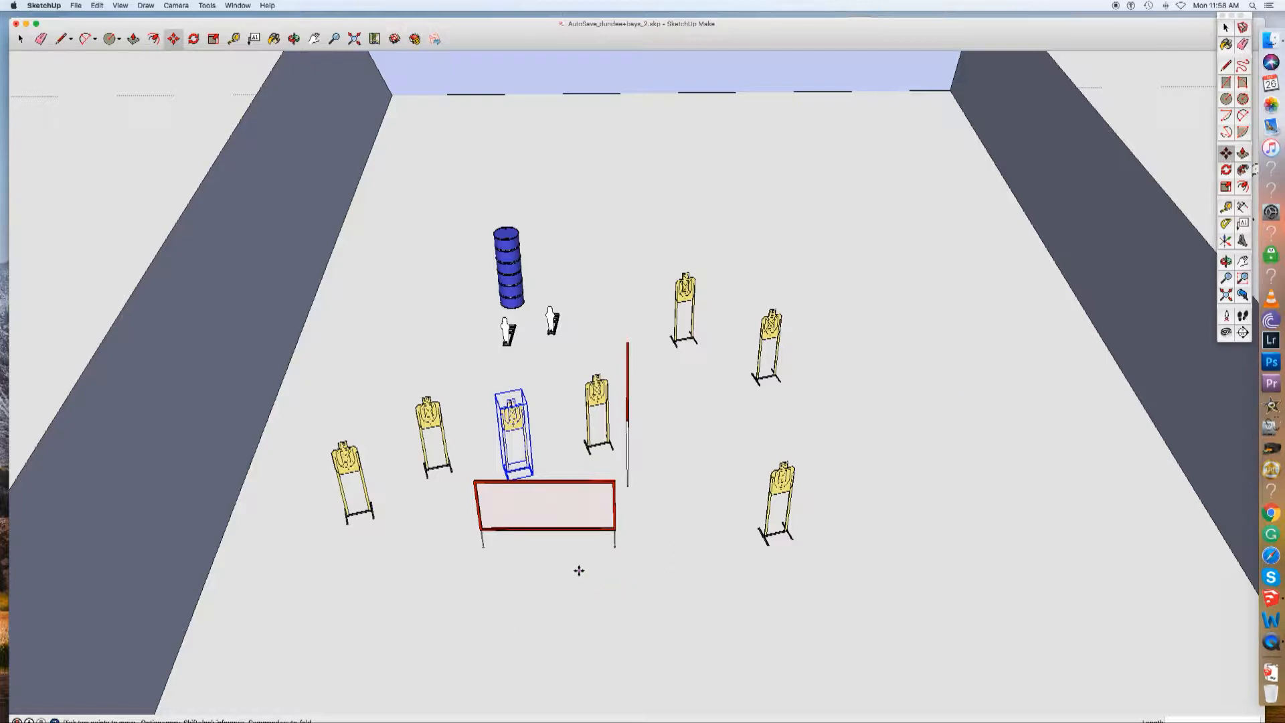
pyautogui.click(578, 571)
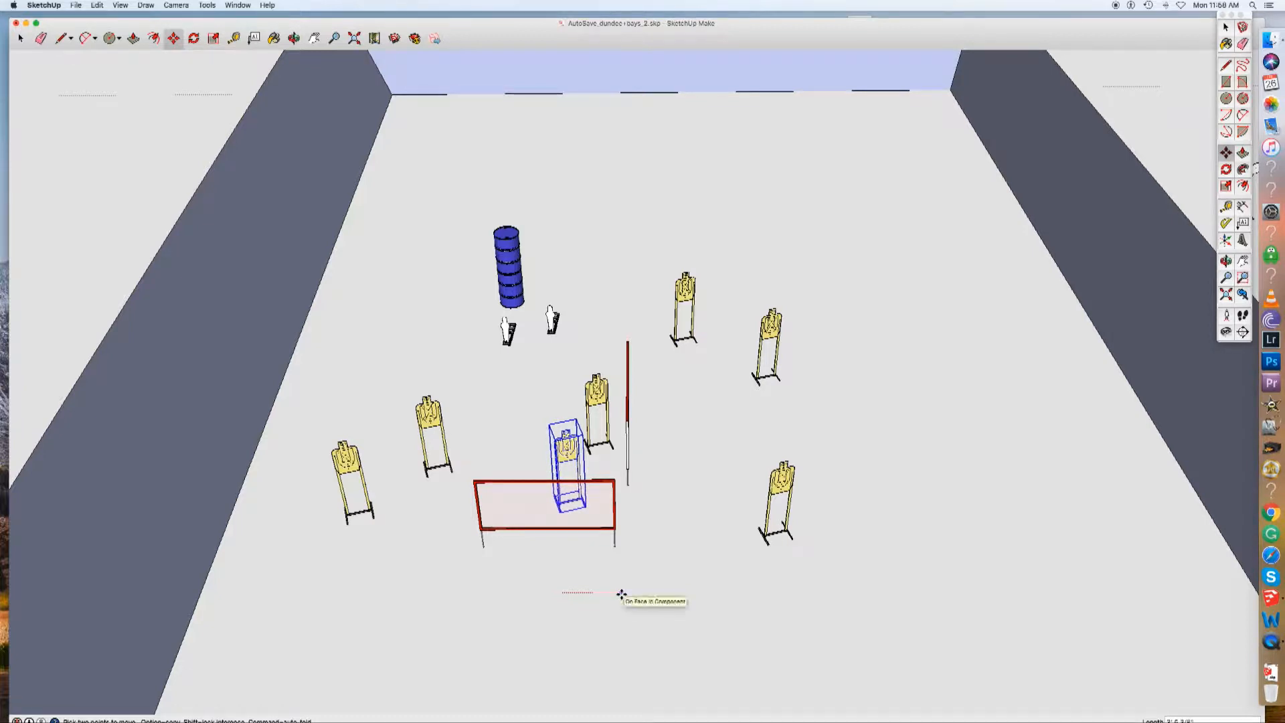
pyautogui.click(622, 594)
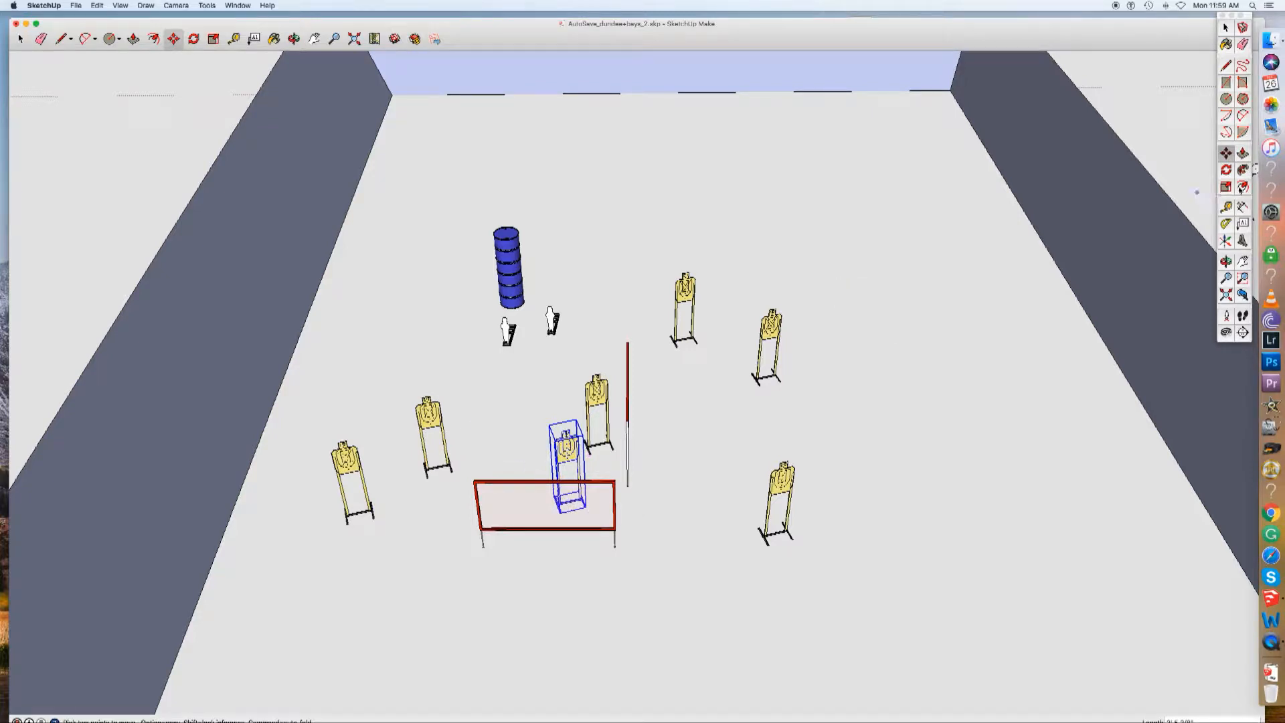
# Rotate the target stand behind the first wall panel counterclockwise about its front left base corner, angling it to the panel.
pyautogui.press('q')
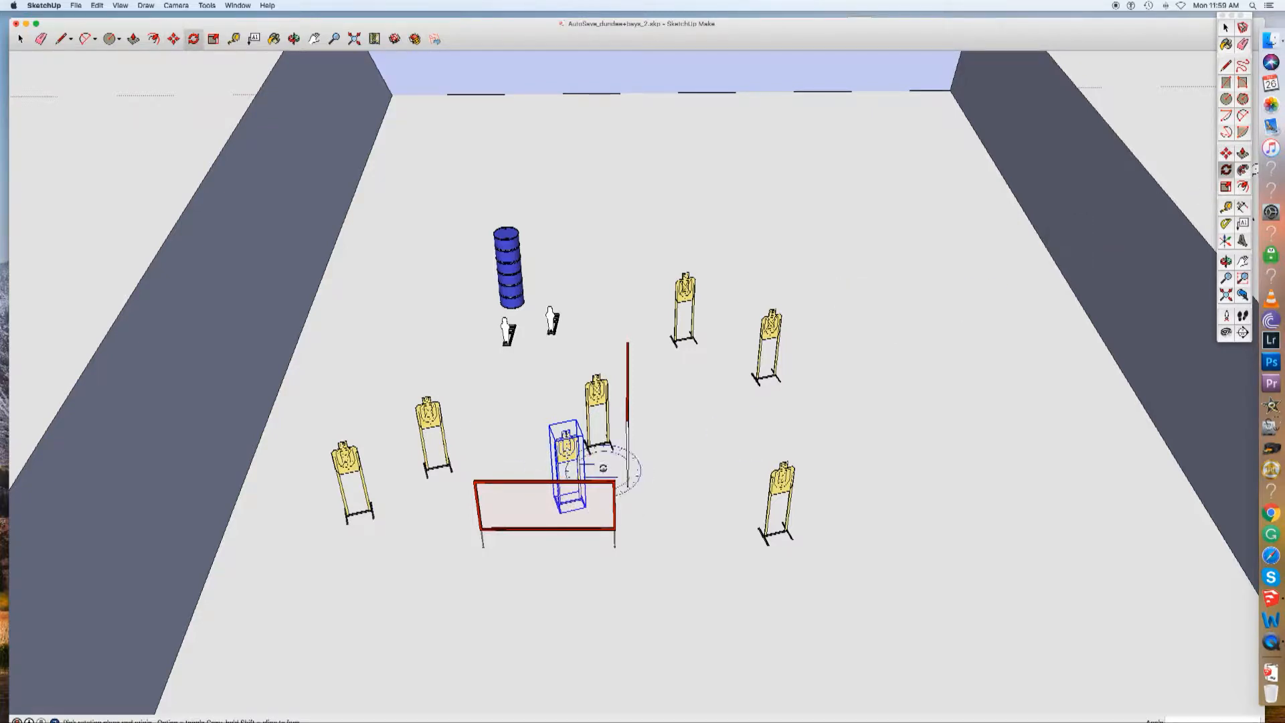
pyautogui.scroll(5, 569, 522)
pyautogui.moveTo(569, 522); pyautogui.dragTo(550, 560, button='middle')
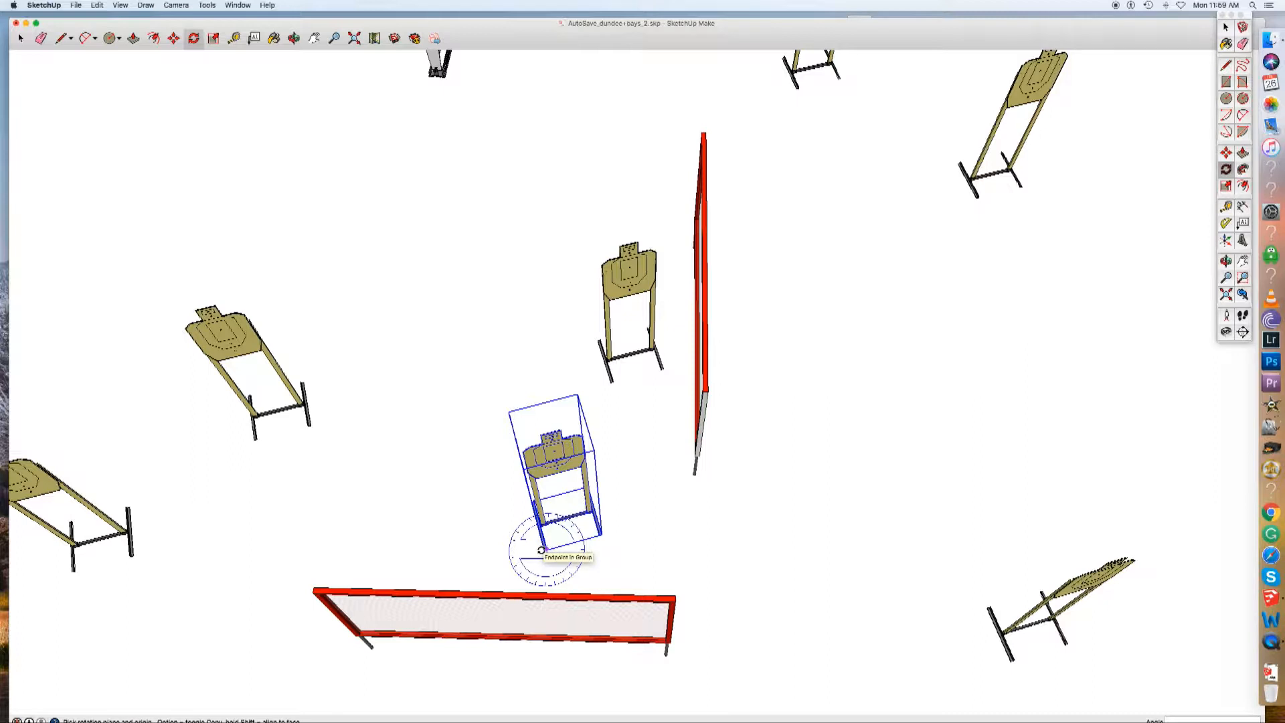
pyautogui.click(541, 550)
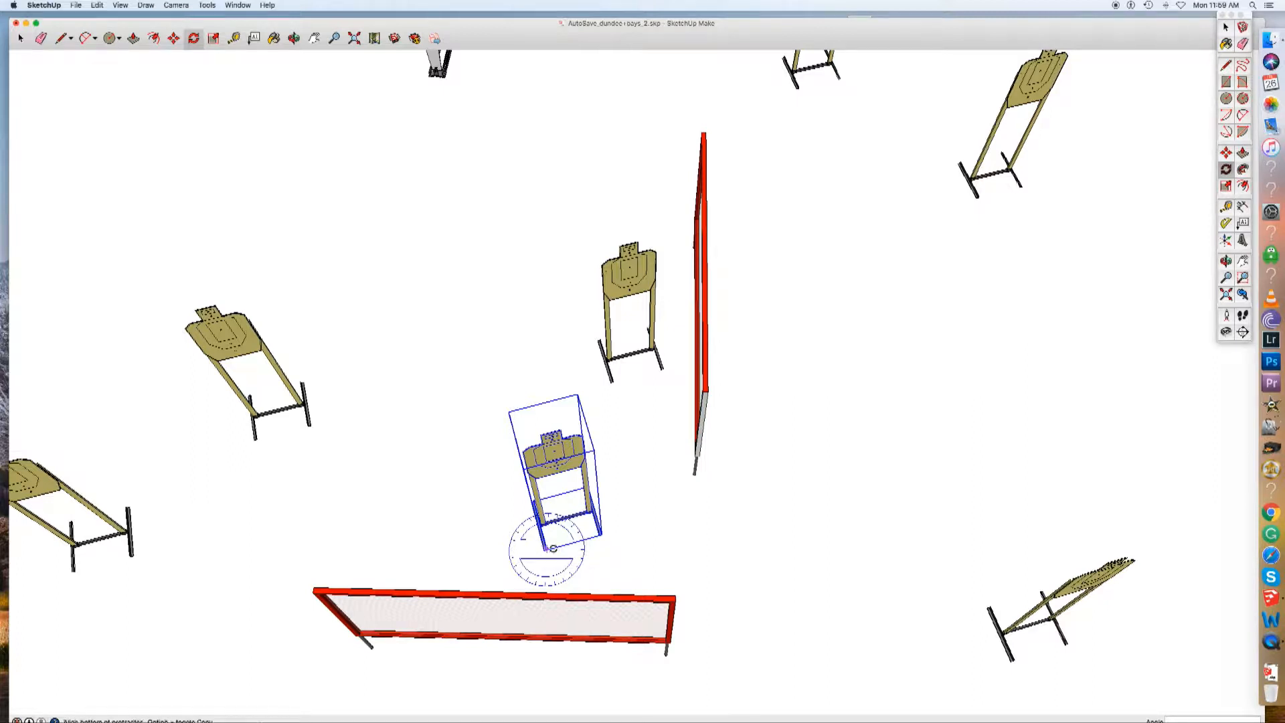
pyautogui.click(609, 517)
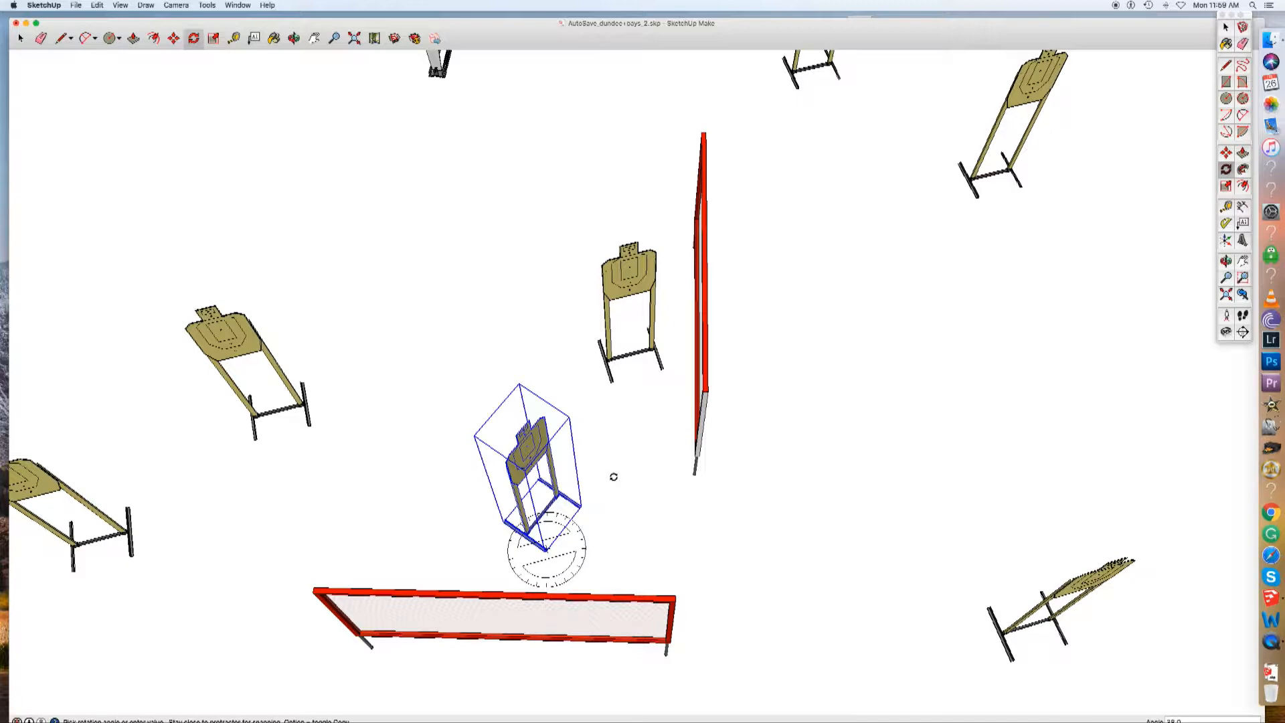
pyautogui.press('space')
pyautogui.click(623, 493)
# Move the target stand just left of the first wall panel forward and right, up to the panel's left end.
pyautogui.moveTo(624, 493); pyautogui.dragTo(628, 362, button='middle')
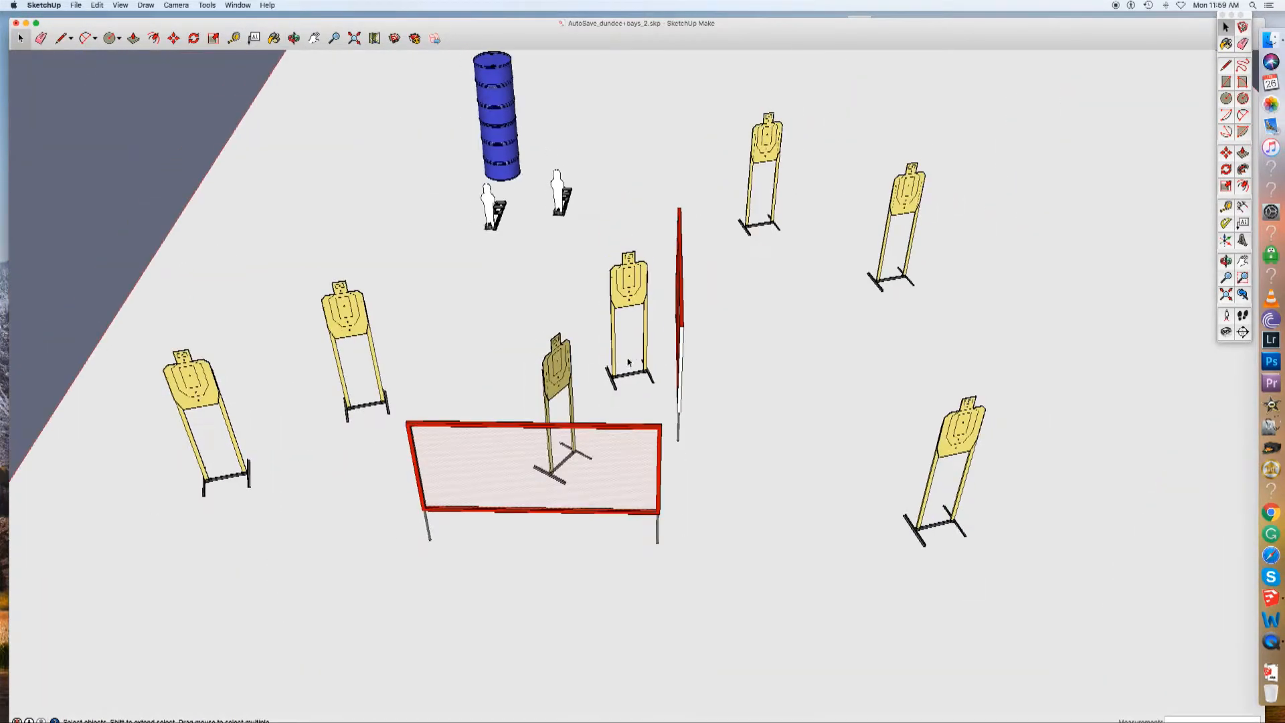
pyautogui.scroll(-2, 627, 361)
pyautogui.scroll(-2, 633, 601)
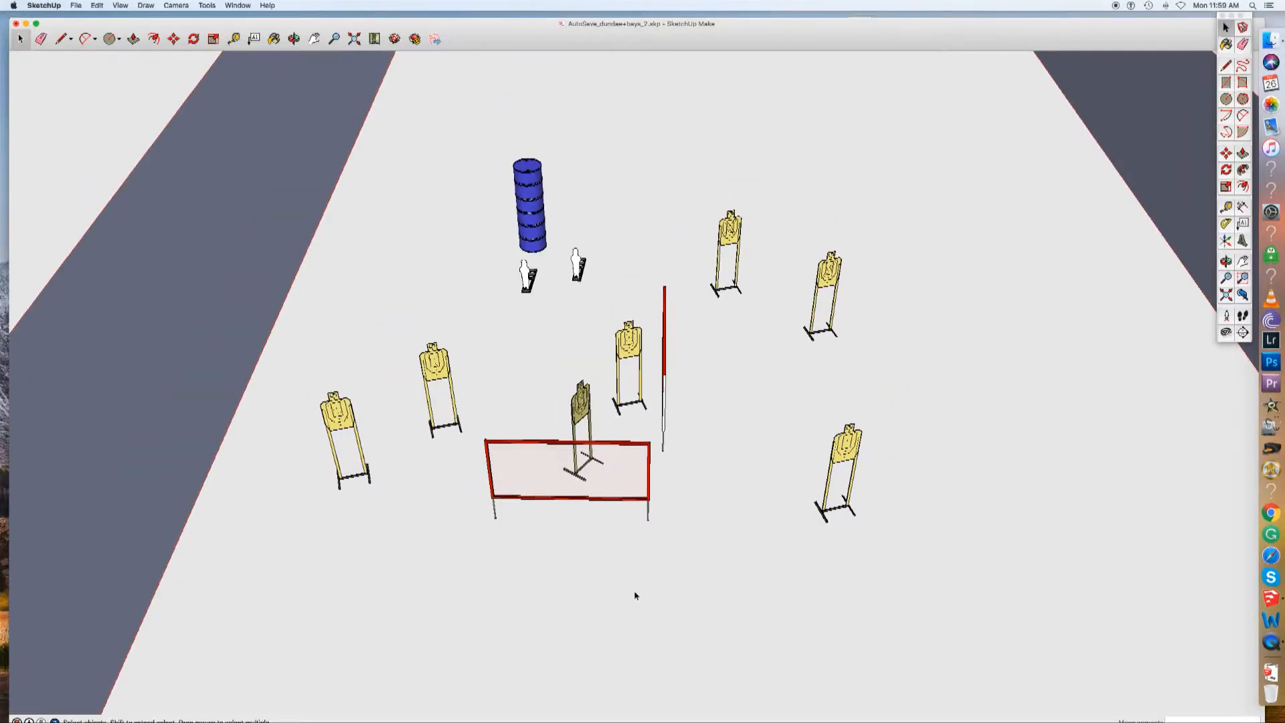
pyautogui.click(439, 376)
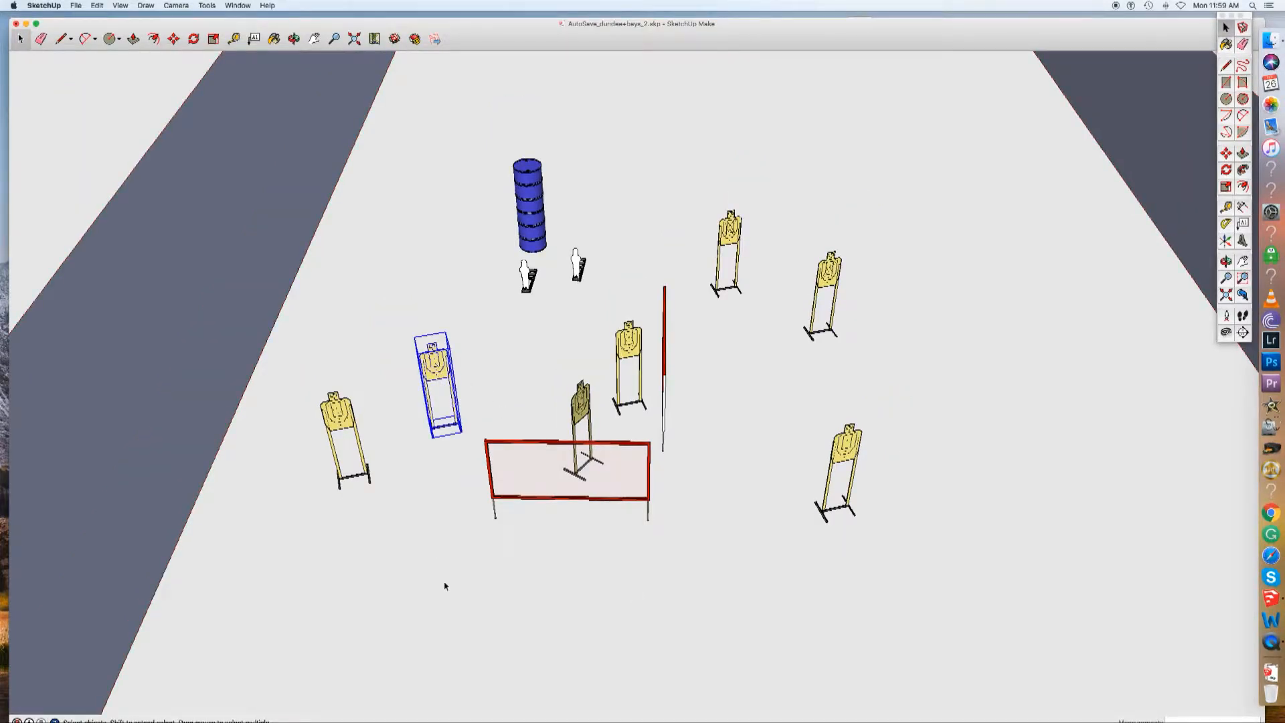
pyautogui.press('m')
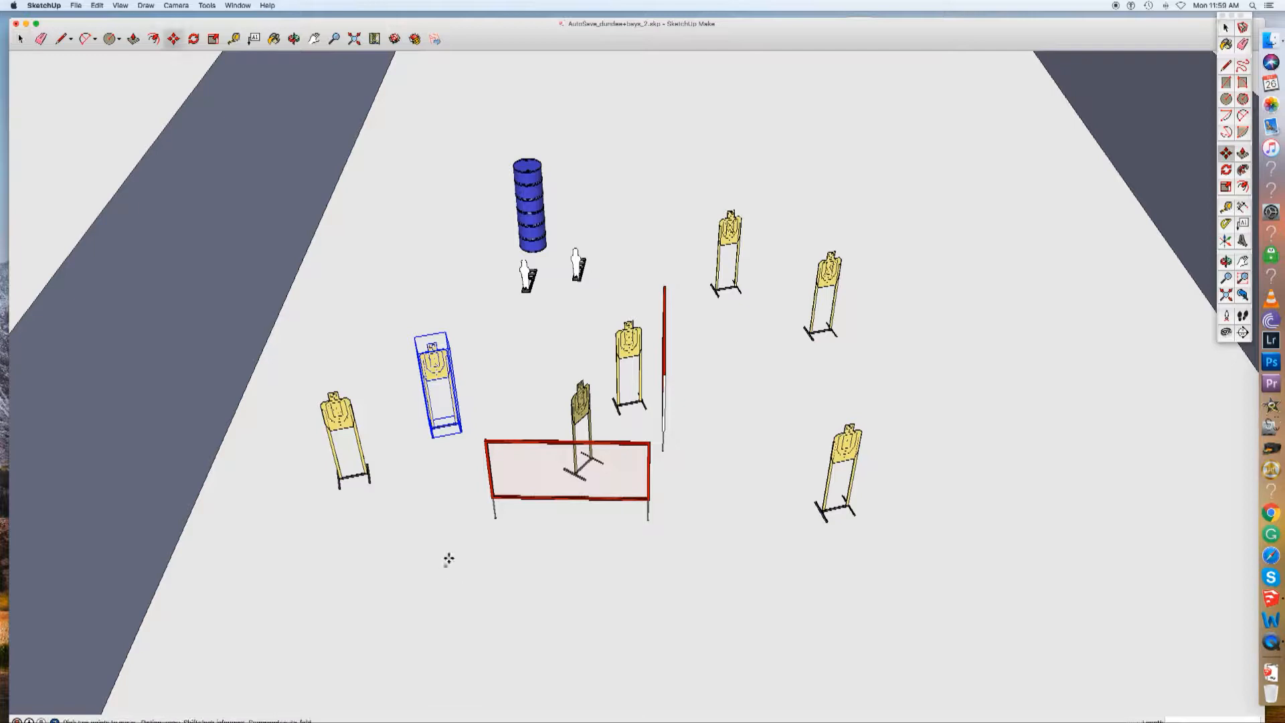
pyautogui.click(447, 521)
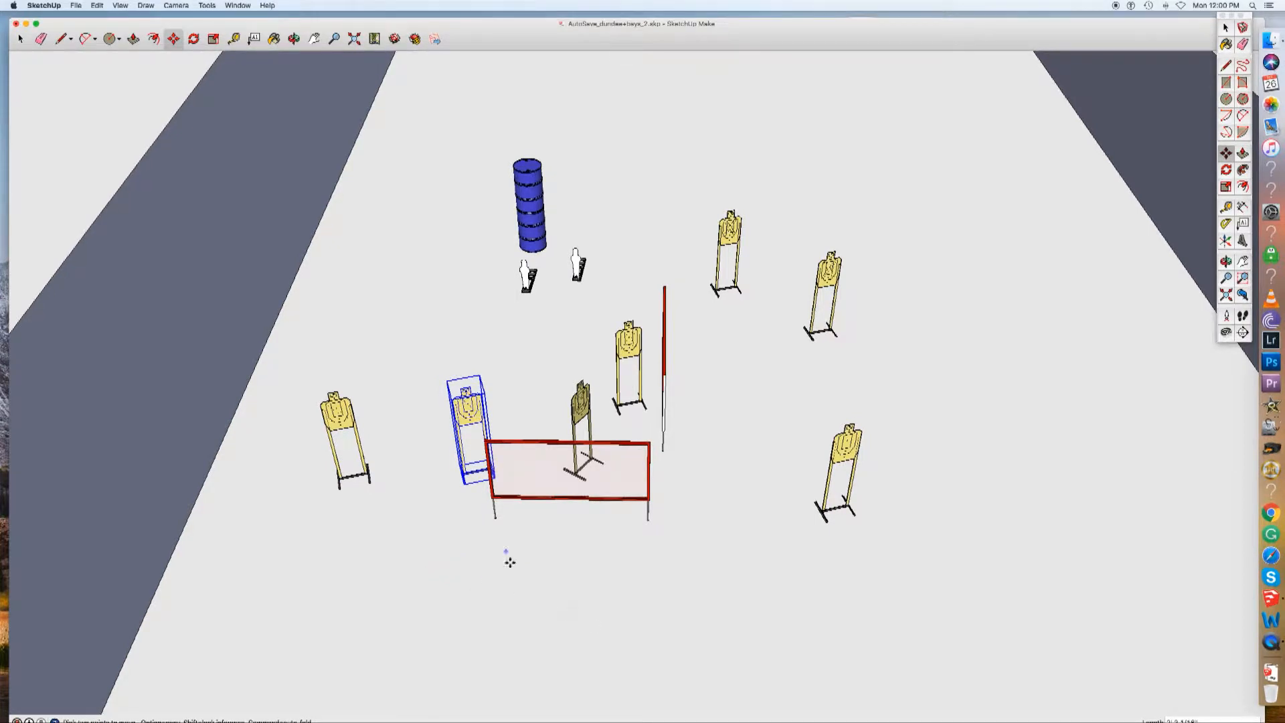
pyautogui.press('space')
pyautogui.click(499, 577)
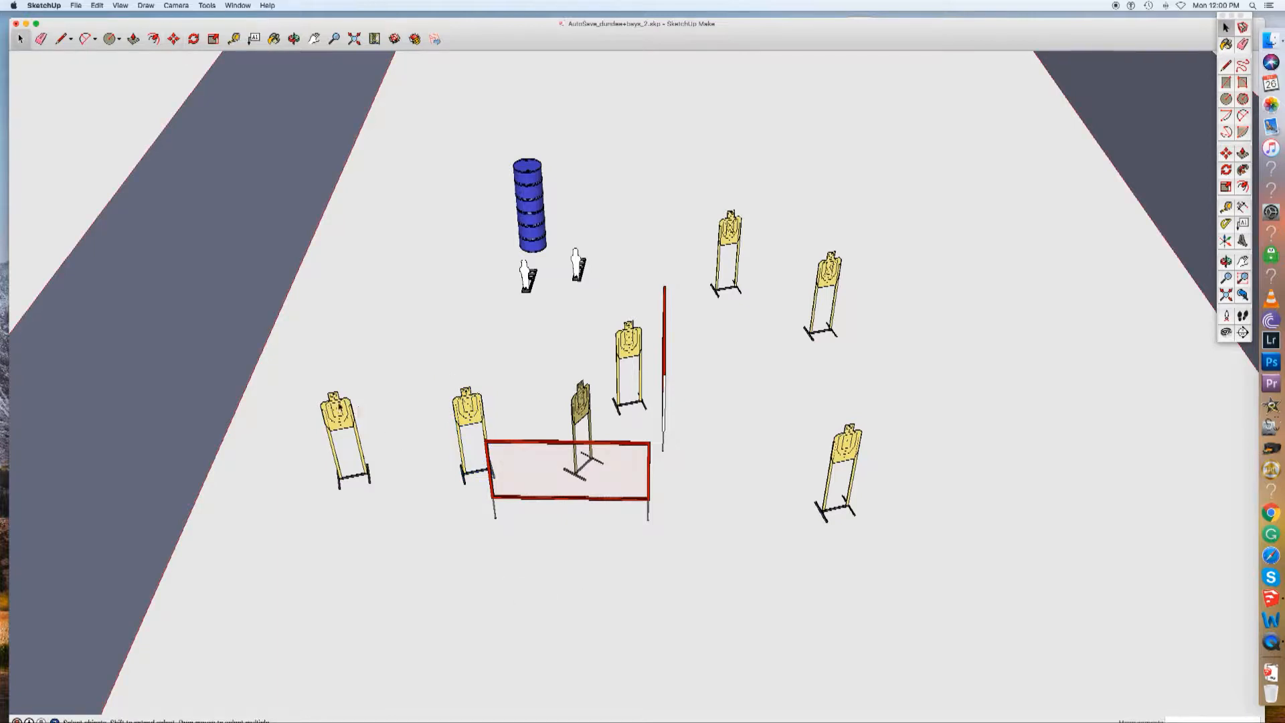
# Move the leftmost target stand slightly forward toward the front of the bay.
pyautogui.click(339, 416)
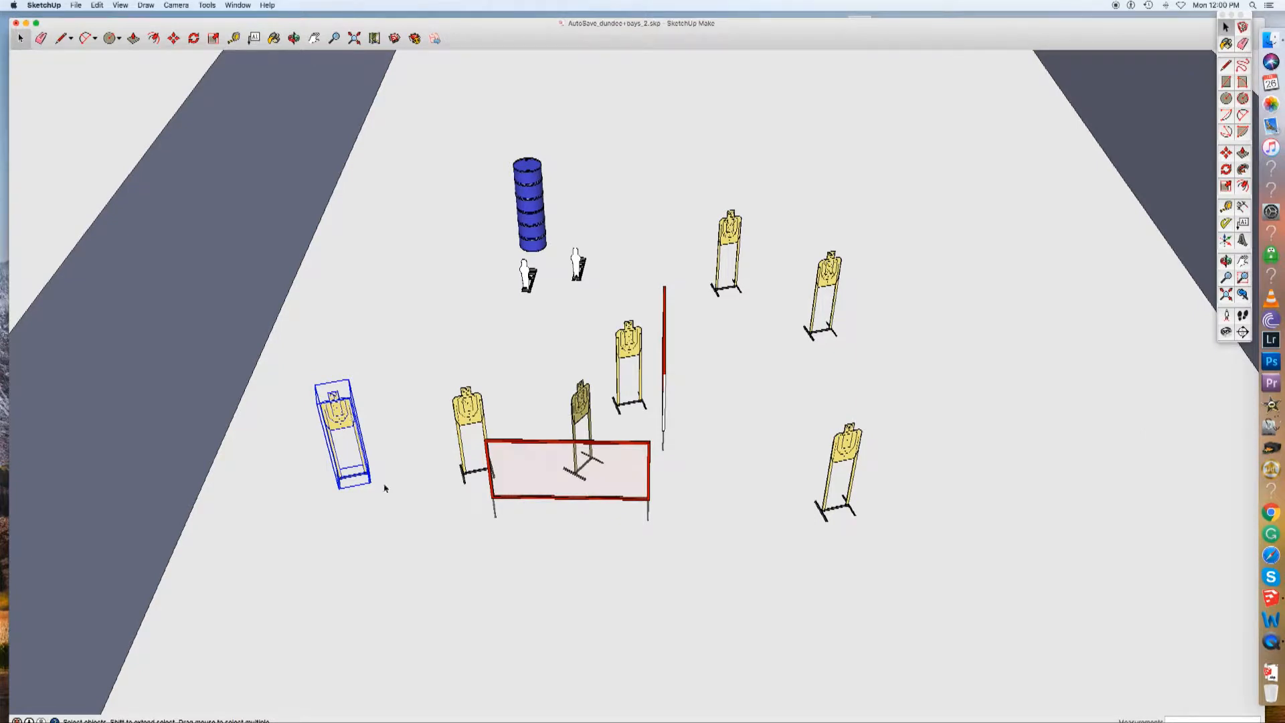
pyautogui.press('m')
pyautogui.click(394, 506)
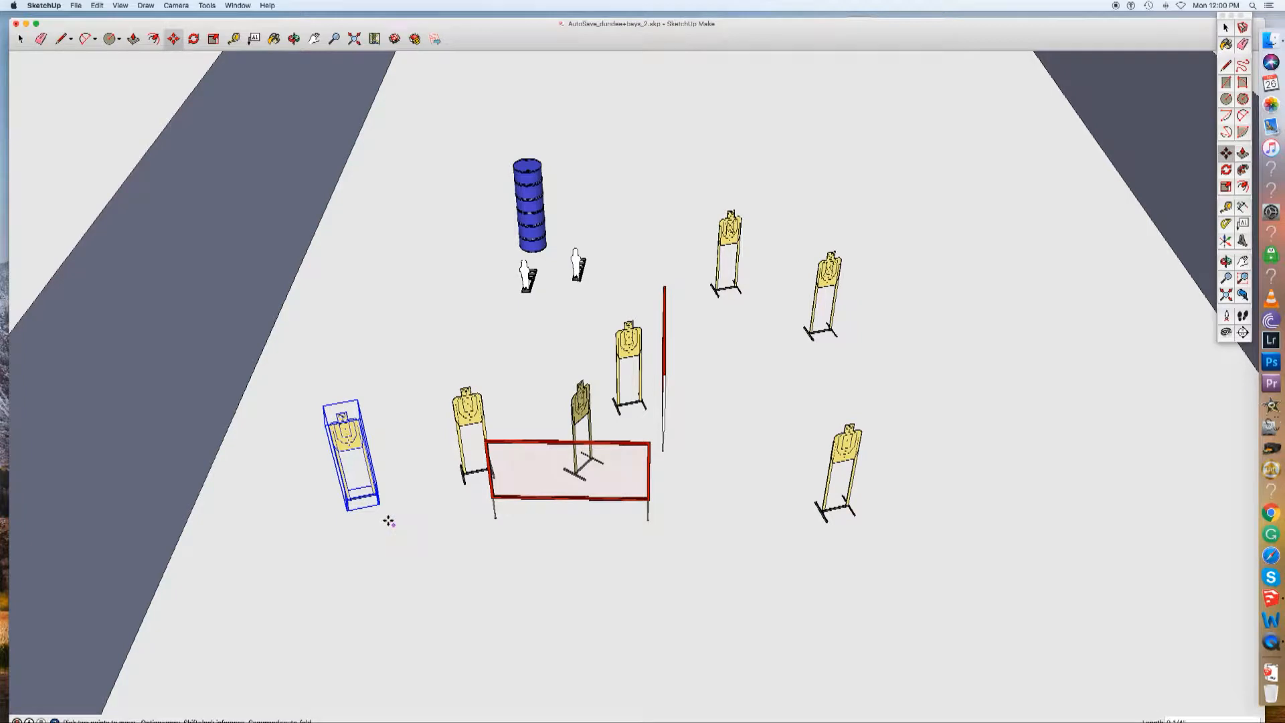
# Rotate the leftmost target stand counterclockwise about its front base corner.
pyautogui.press('q')
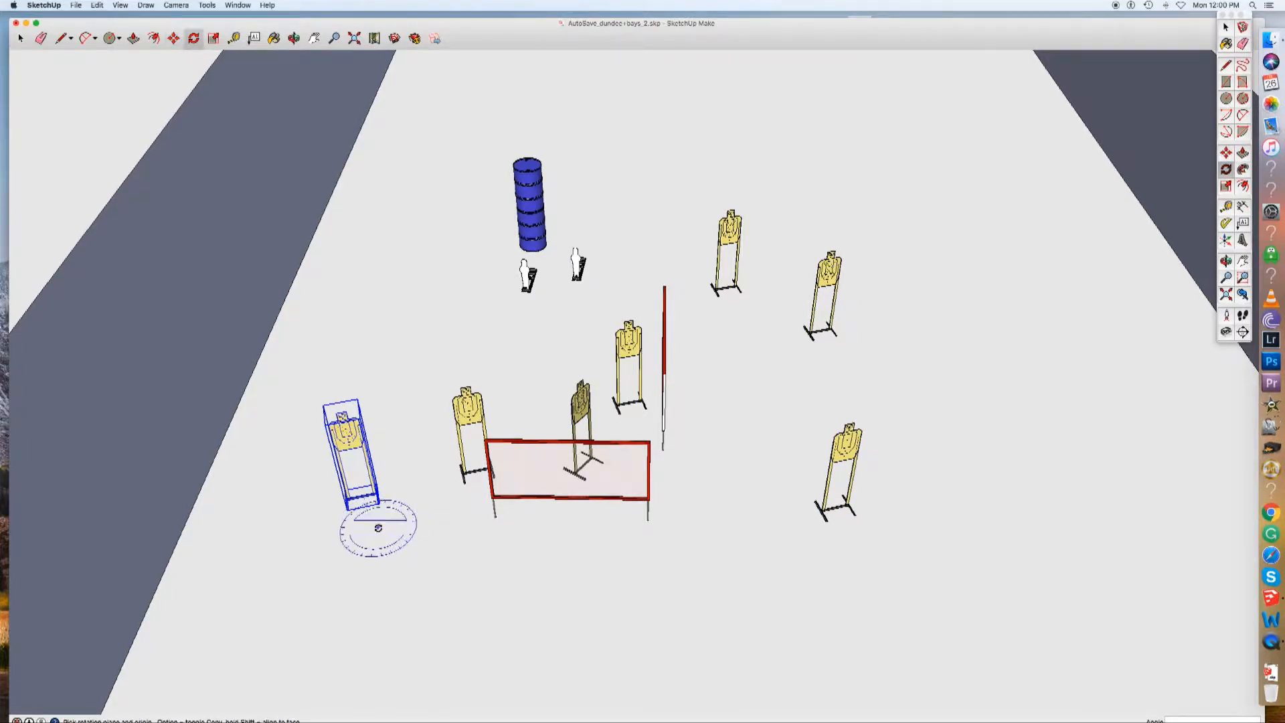
pyautogui.click(372, 508)
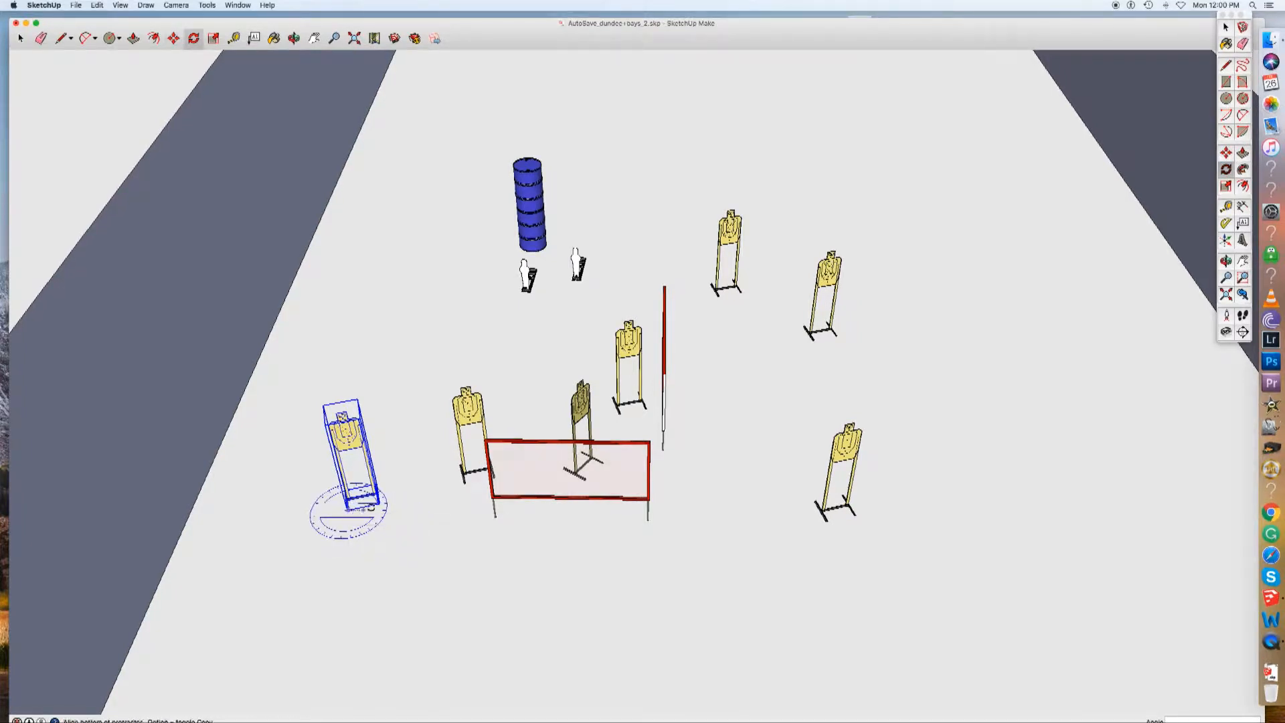
pyautogui.click(378, 501)
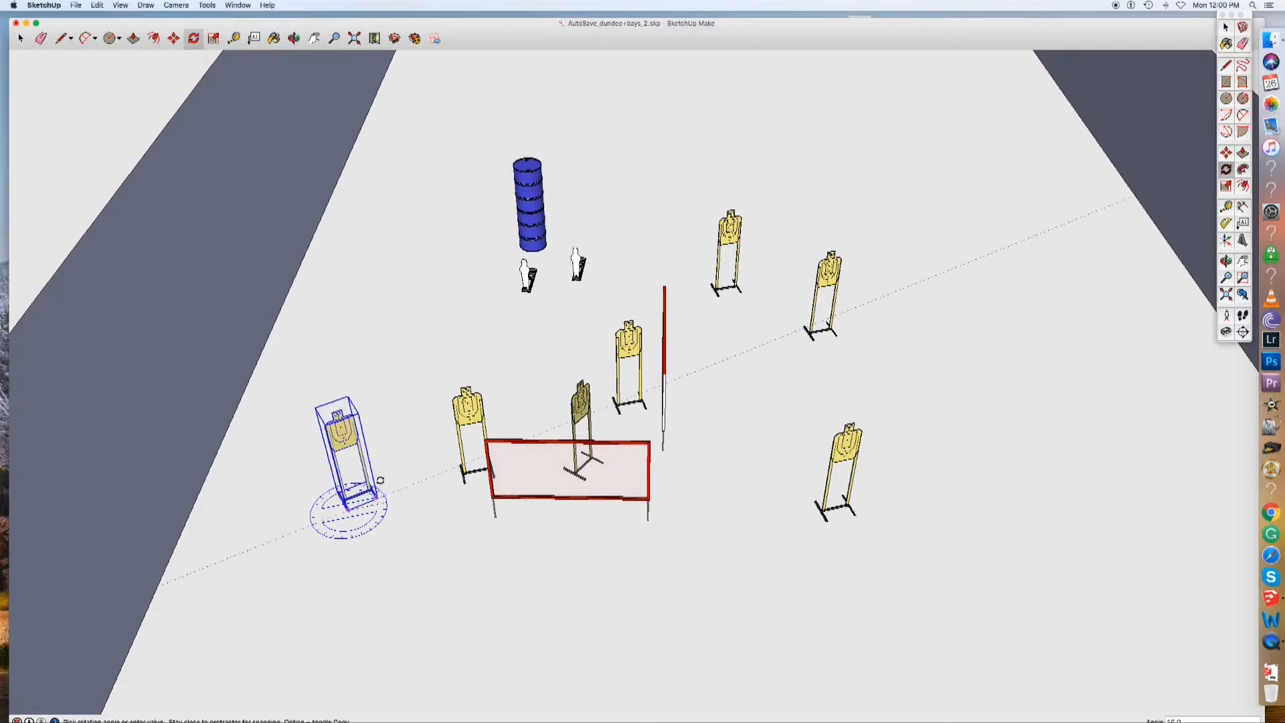
pyautogui.click(381, 479)
pyautogui.press('space')
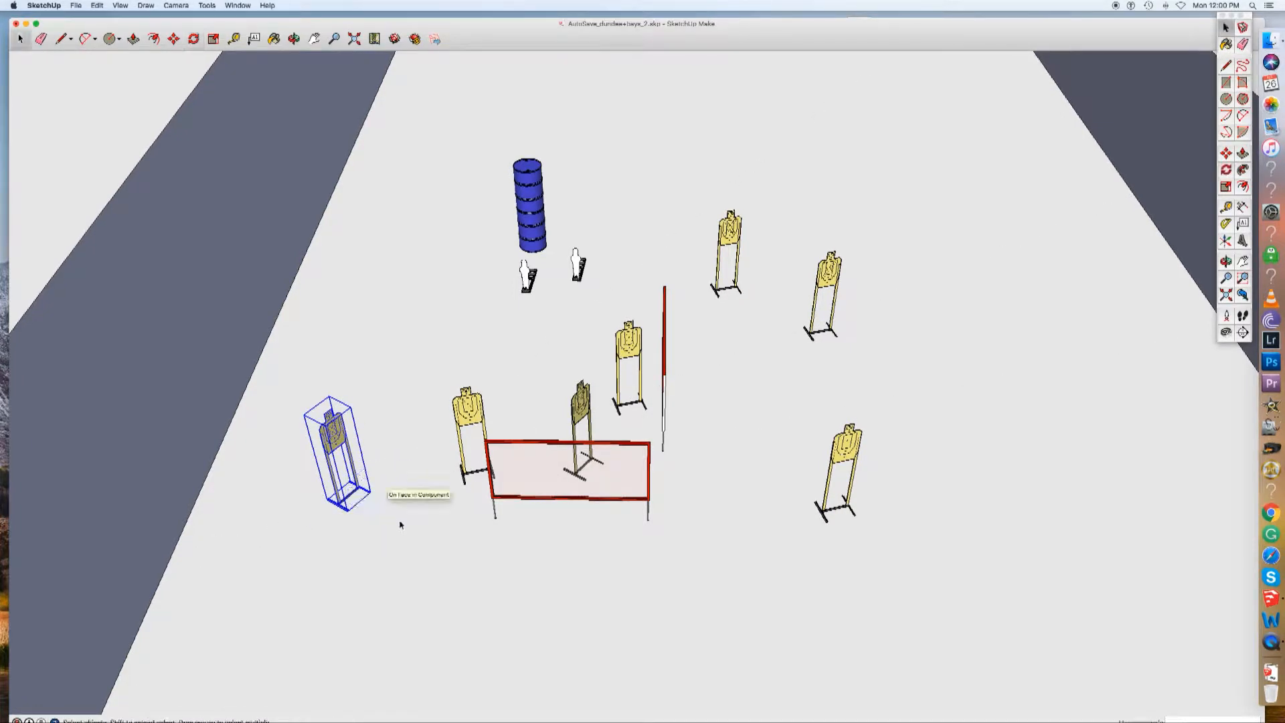
pyautogui.click(402, 528)
# Copy the blue barrel stack near the poppers and paste it behind the first wall panel, between the two target stands there.
pyautogui.scroll(3, 416, 540)
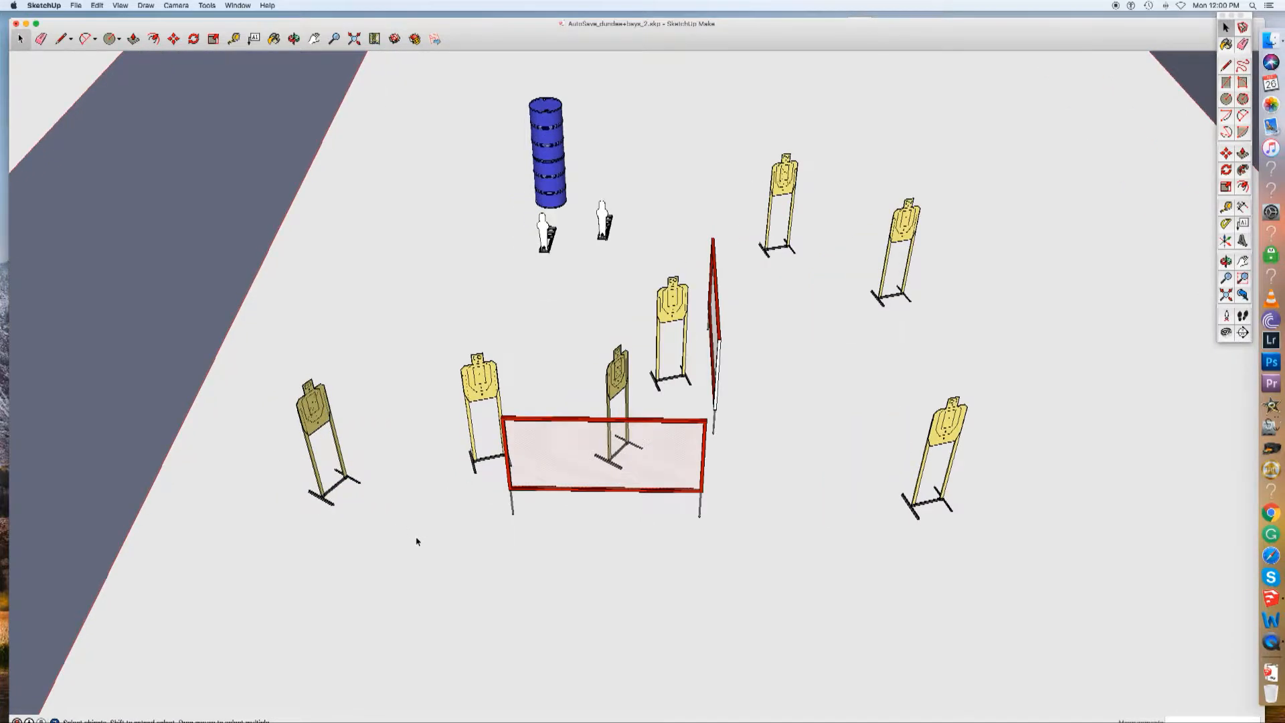
pyautogui.scroll(-3, 416, 541)
pyautogui.moveTo(416, 540); pyautogui.dragTo(439, 504, button='middle')
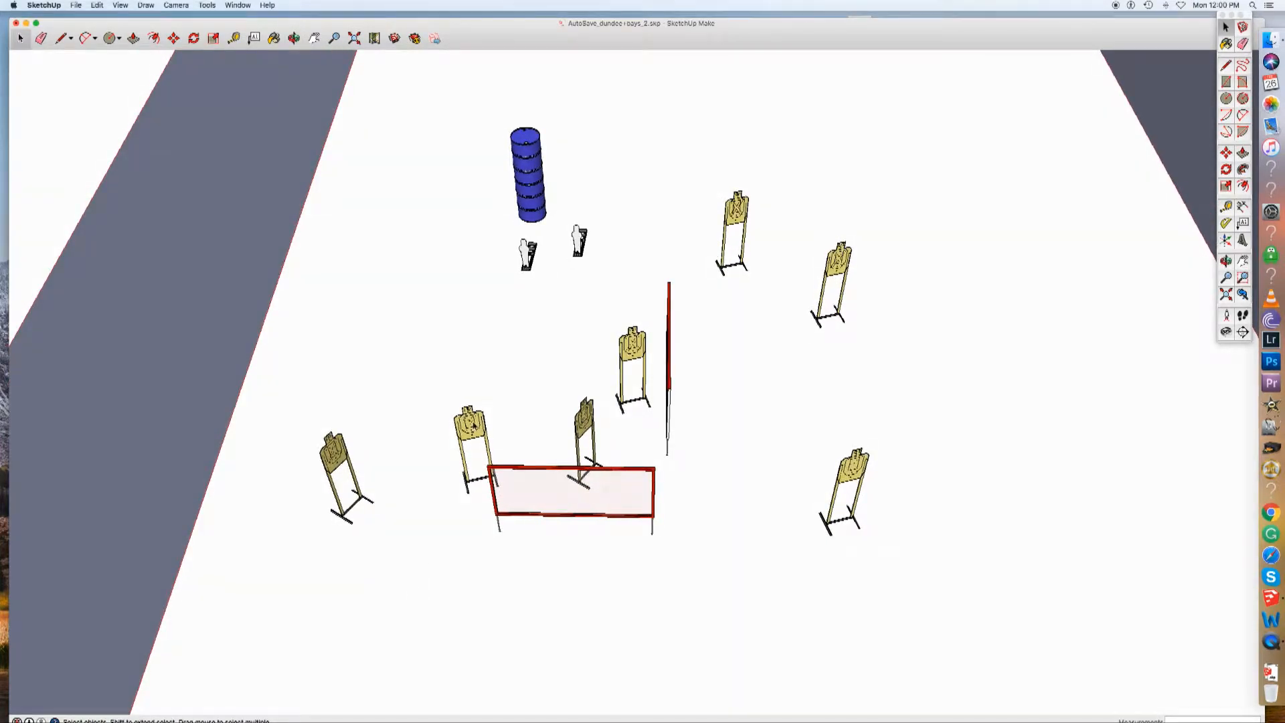
pyautogui.moveTo(516, 539); pyautogui.dragTo(198, 528, button='middle')
pyautogui.moveTo(593, 526); pyautogui.dragTo(512, 487, button='middle')
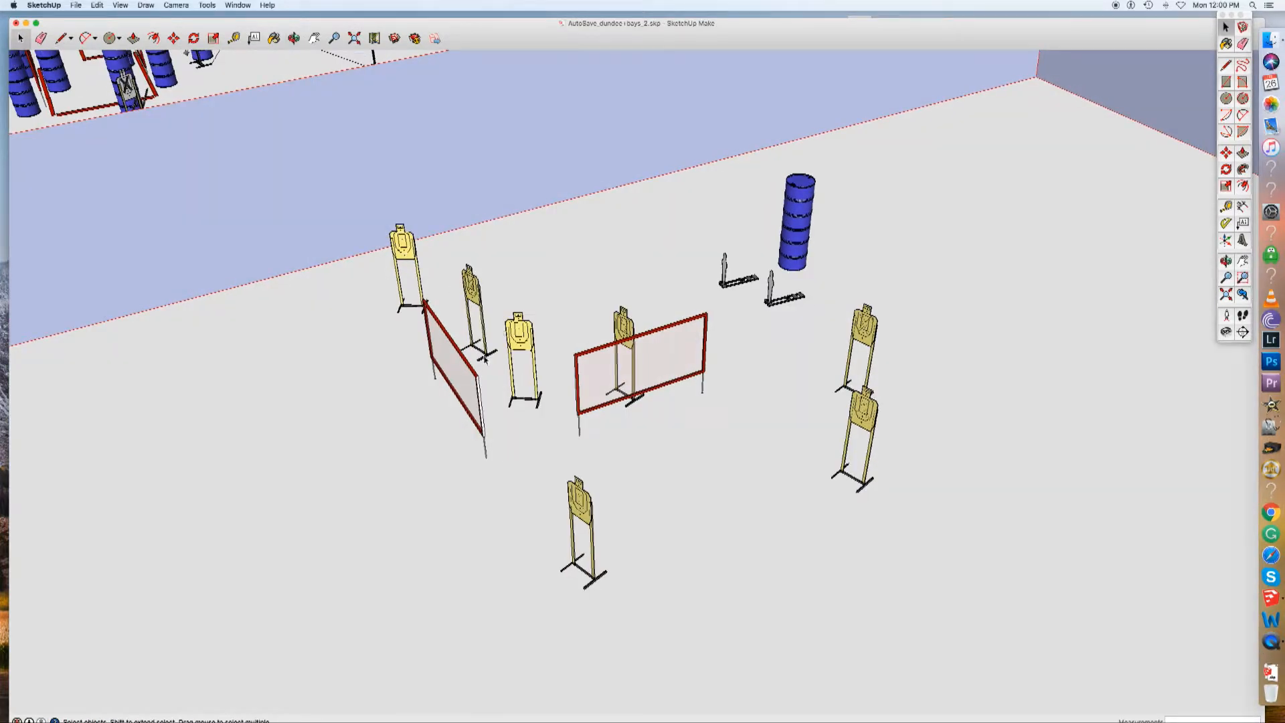
pyautogui.moveTo(492, 421); pyautogui.dragTo(639, 528, button='middle')
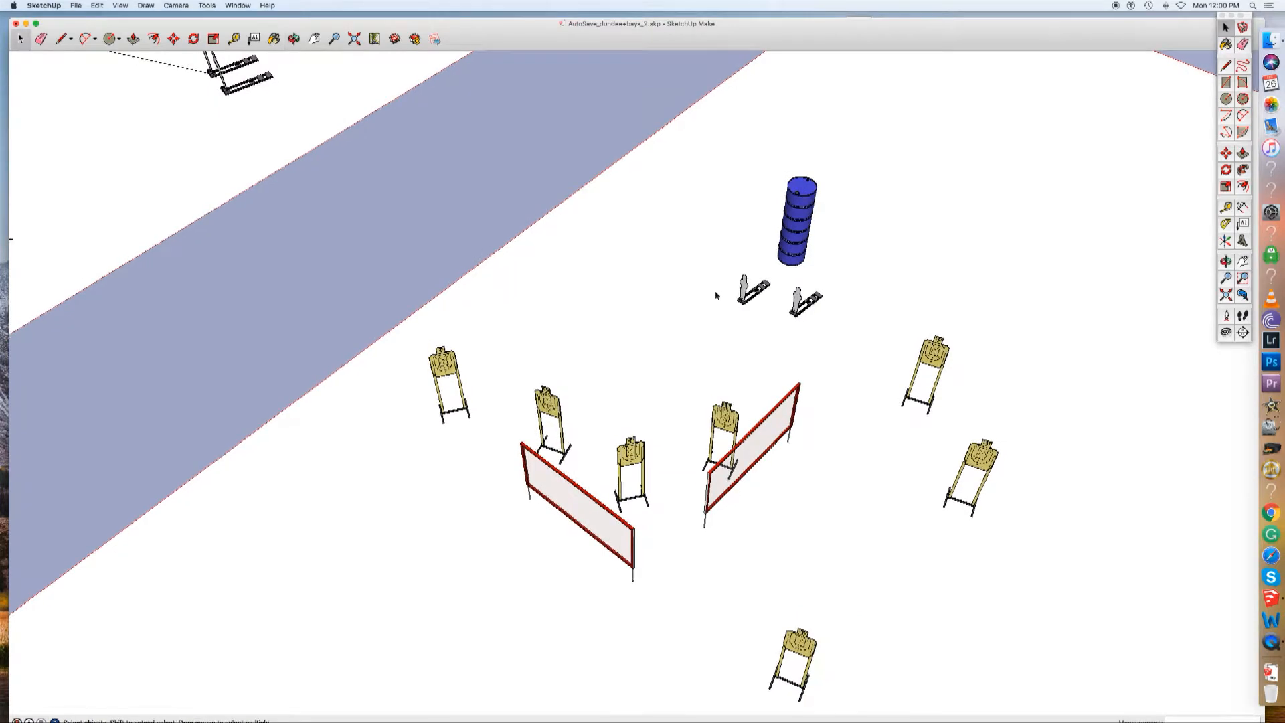
pyautogui.click(807, 208)
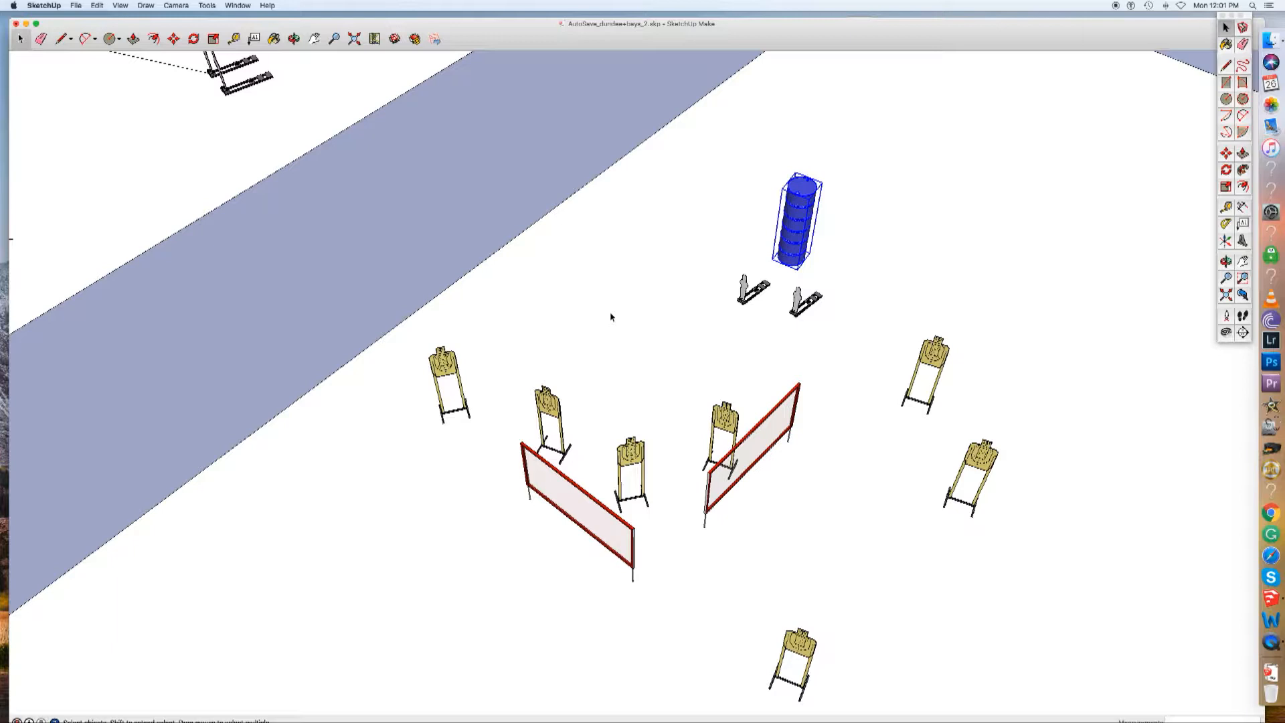
pyautogui.click(585, 467)
pyautogui.press('super+v')
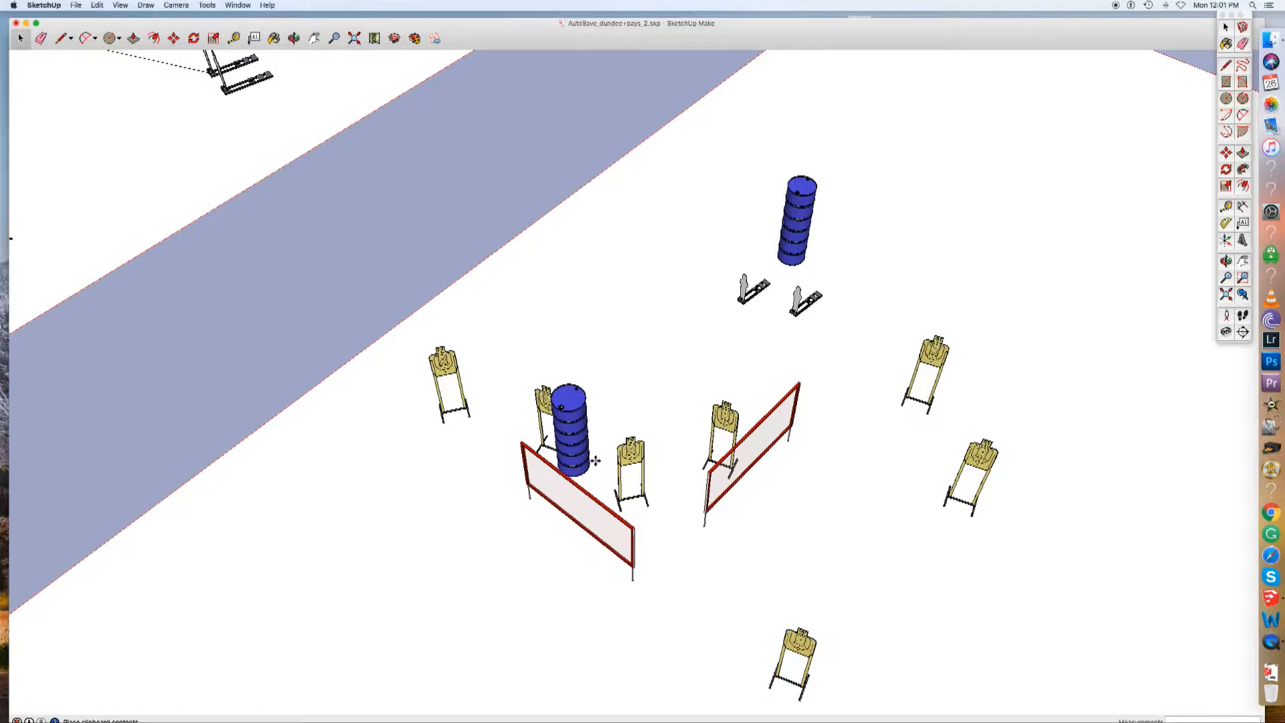
pyautogui.click(594, 461)
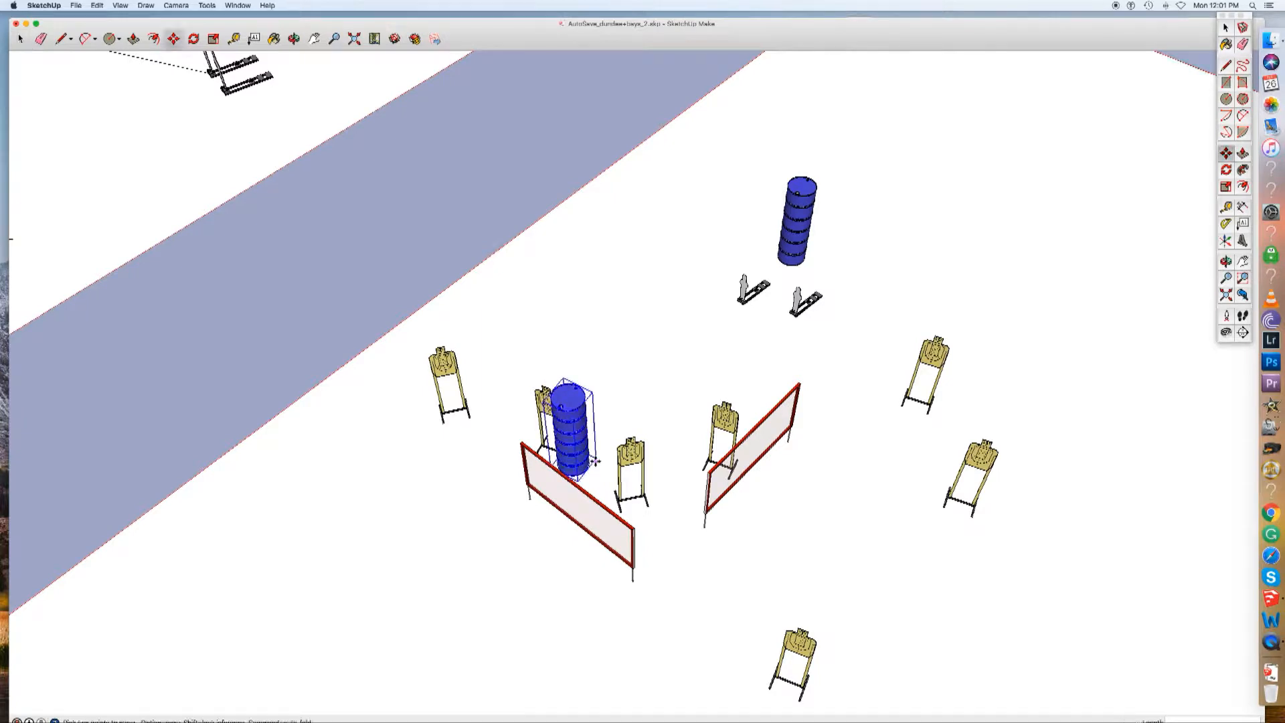
pyautogui.press('space')
pyautogui.click(637, 380)
# Move the angled target stand behind the first wall panel away from the new barrel stack, toward the second wall panel.
pyautogui.press('o')
pyautogui.moveTo(631, 384); pyautogui.dragTo(690, 246)
pyautogui.press('space')
pyautogui.scroll(3, 630, 437)
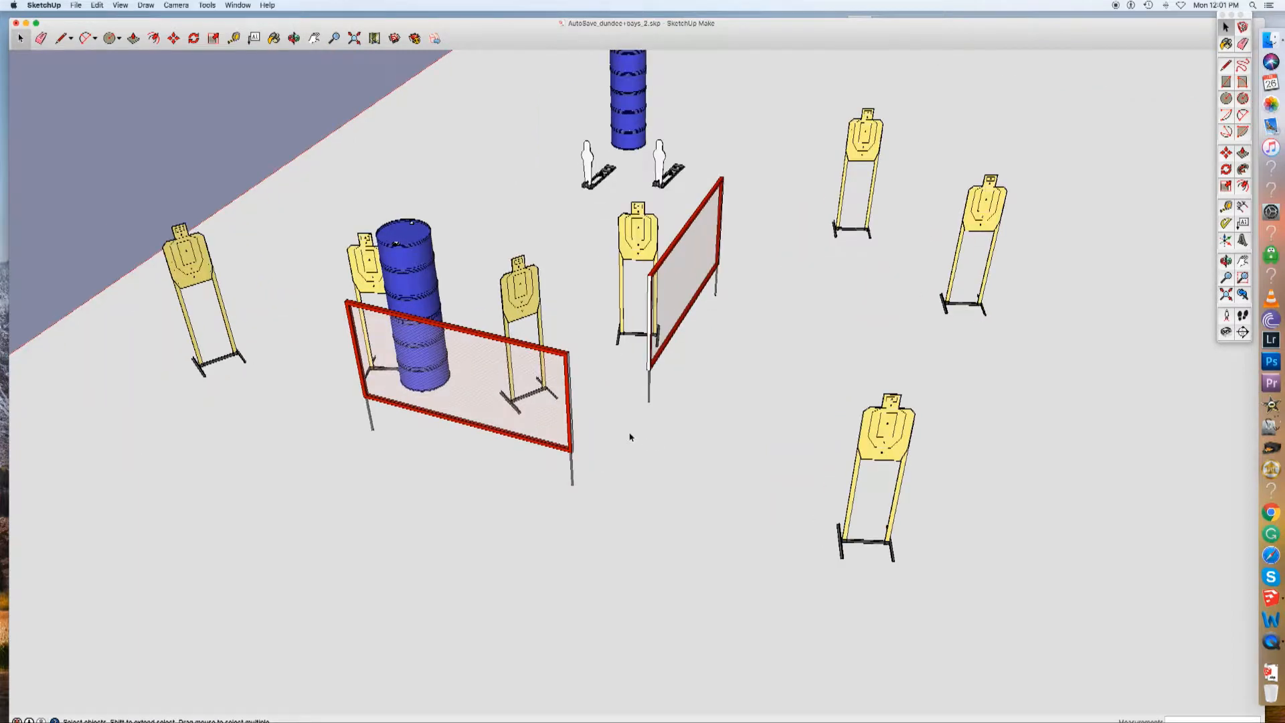
pyautogui.moveTo(626, 423); pyautogui.dragTo(206, 405, button='middle')
pyautogui.scroll(3, 588, 348)
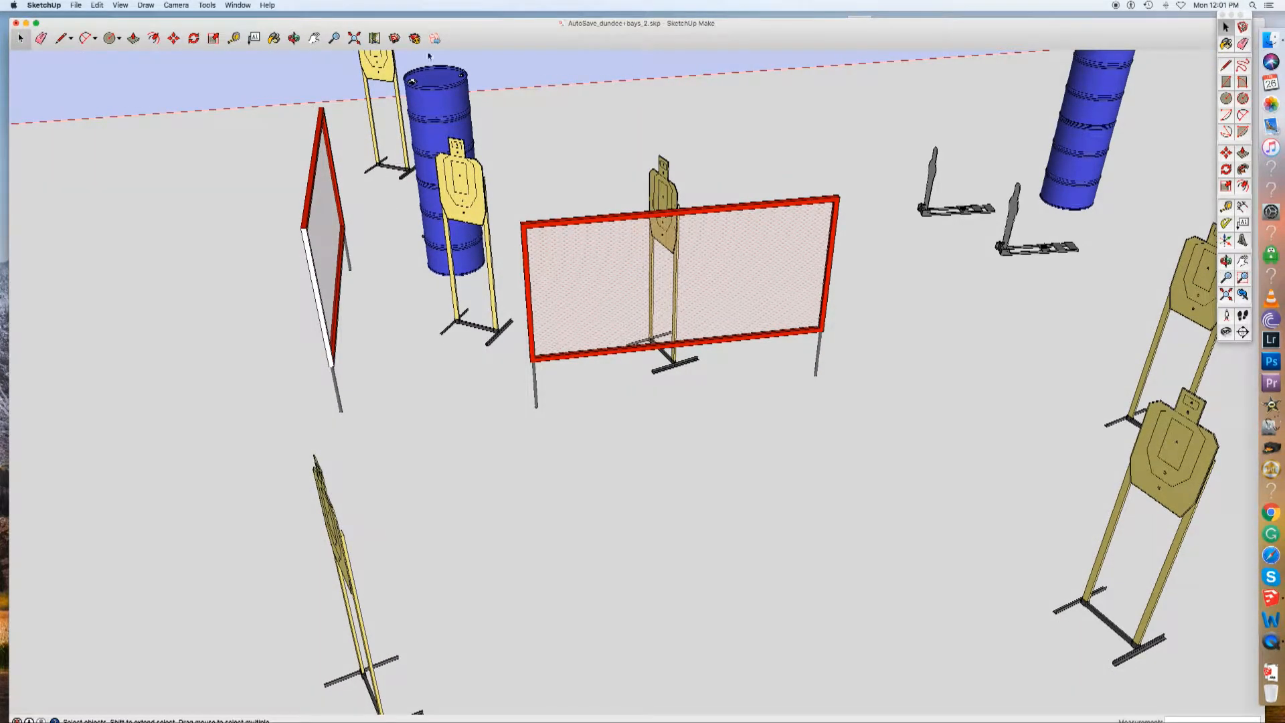
pyautogui.moveTo(475, 274); pyautogui.dragTo(447, 356, button='middle')
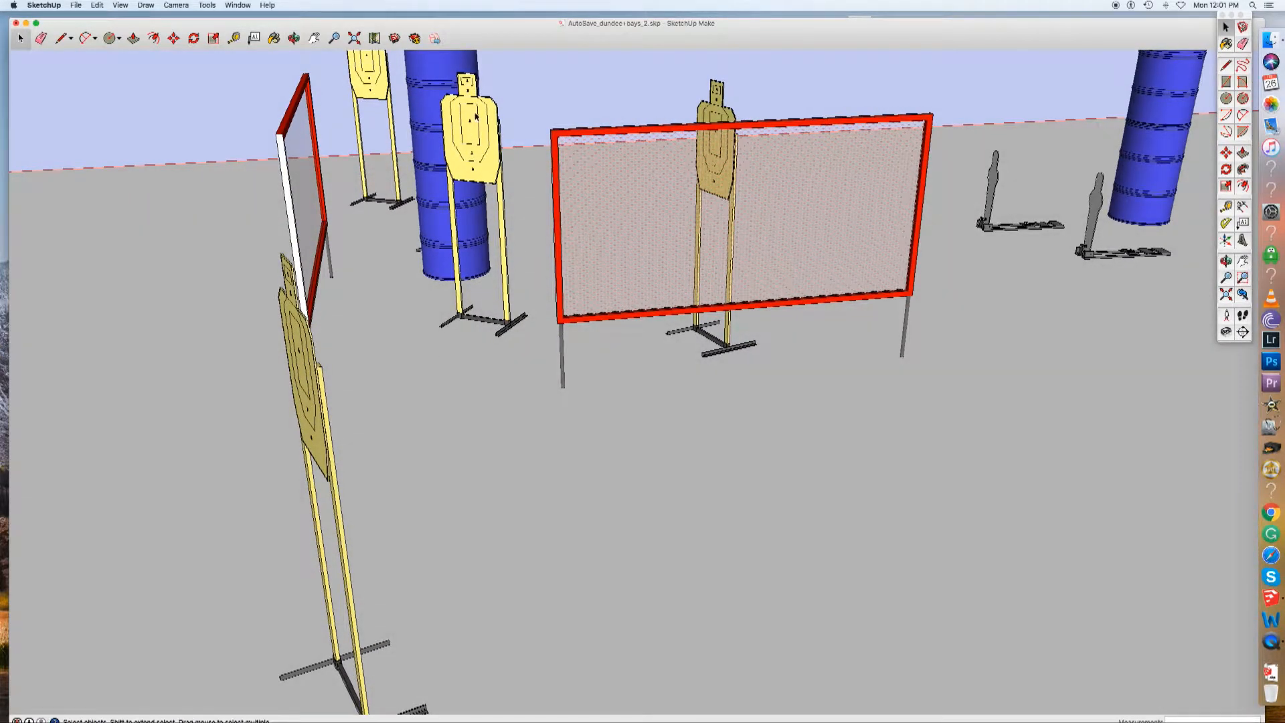
pyautogui.press('m')
pyautogui.click(436, 423)
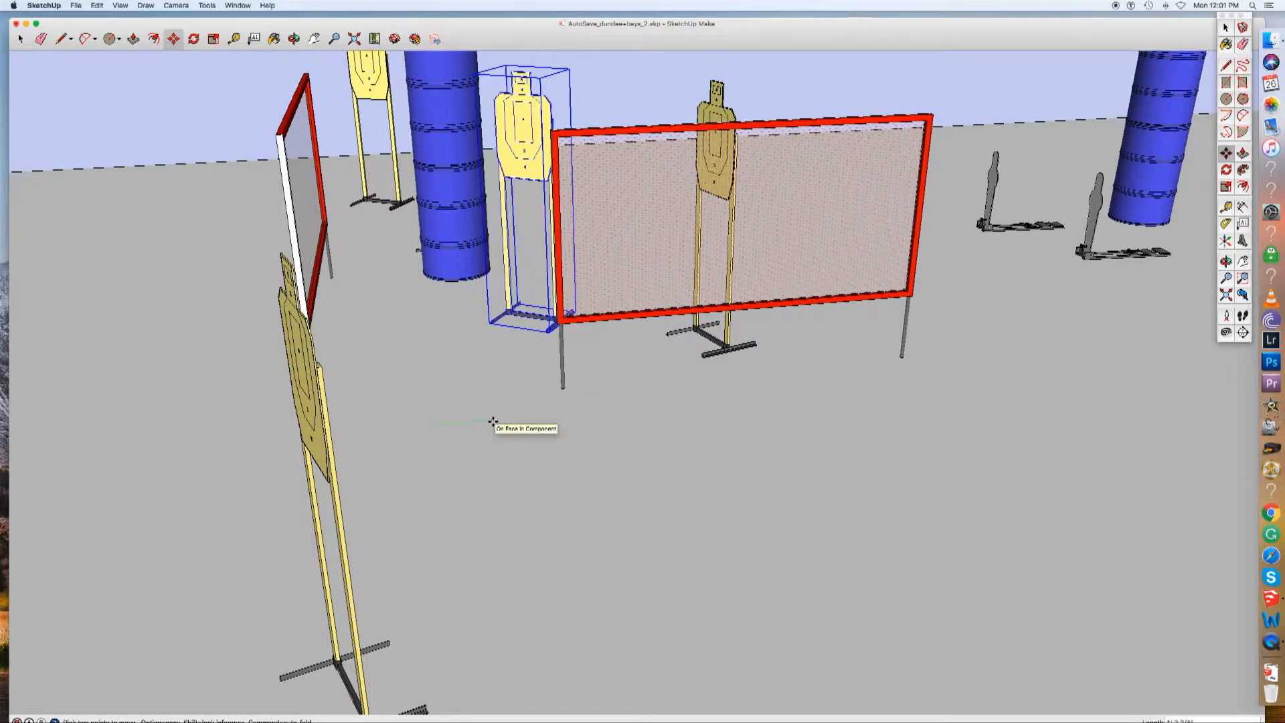
pyautogui.click(492, 422)
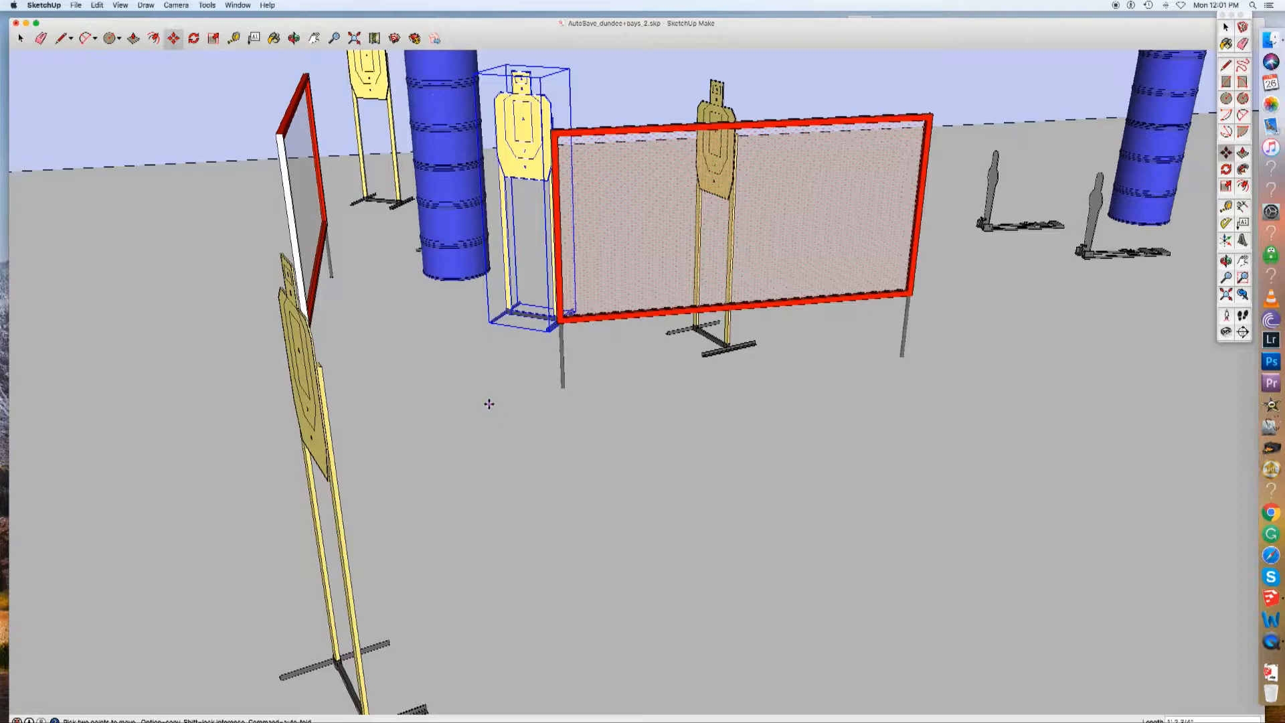
pyautogui.press('space')
# Move the outermost target stand beyond the first wall panel toward the bay's front, clear of the panel's outer edge.
pyautogui.moveTo(490, 410); pyautogui.dragTo(545, 391, button='middle')
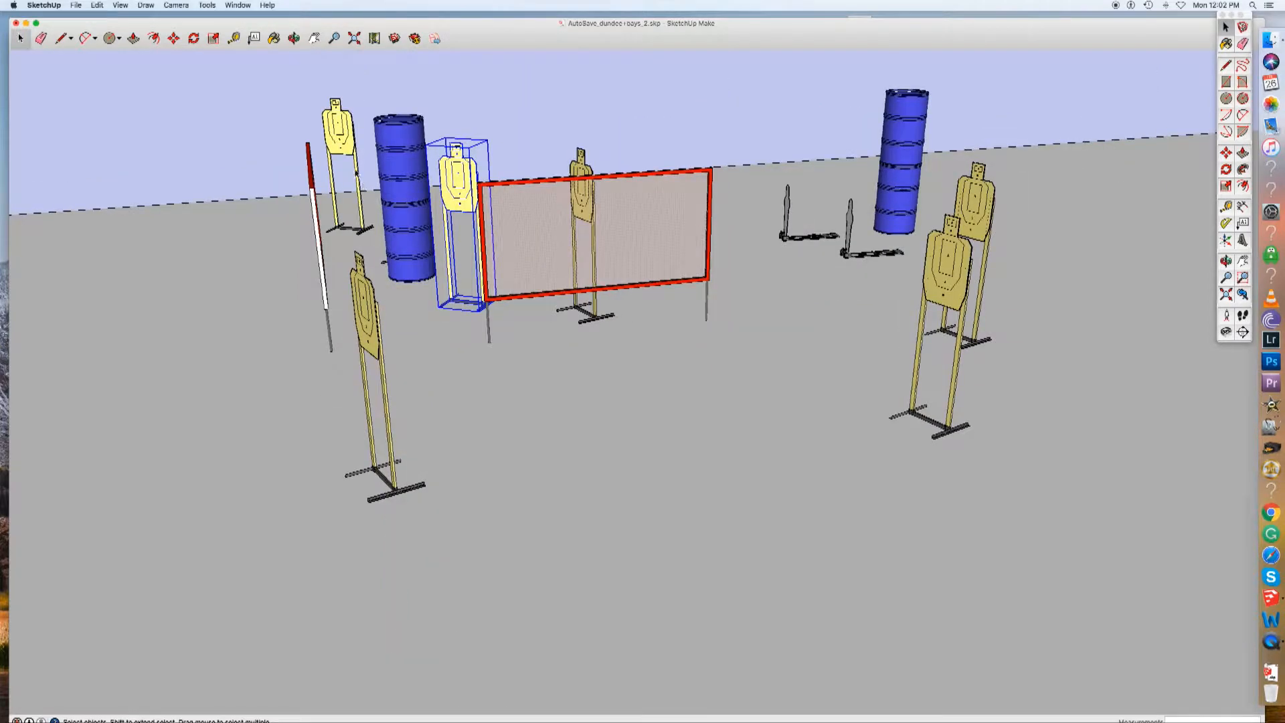
pyautogui.press('o')
pyautogui.moveTo(575, 288); pyautogui.dragTo(505, 355)
pyautogui.press('space')
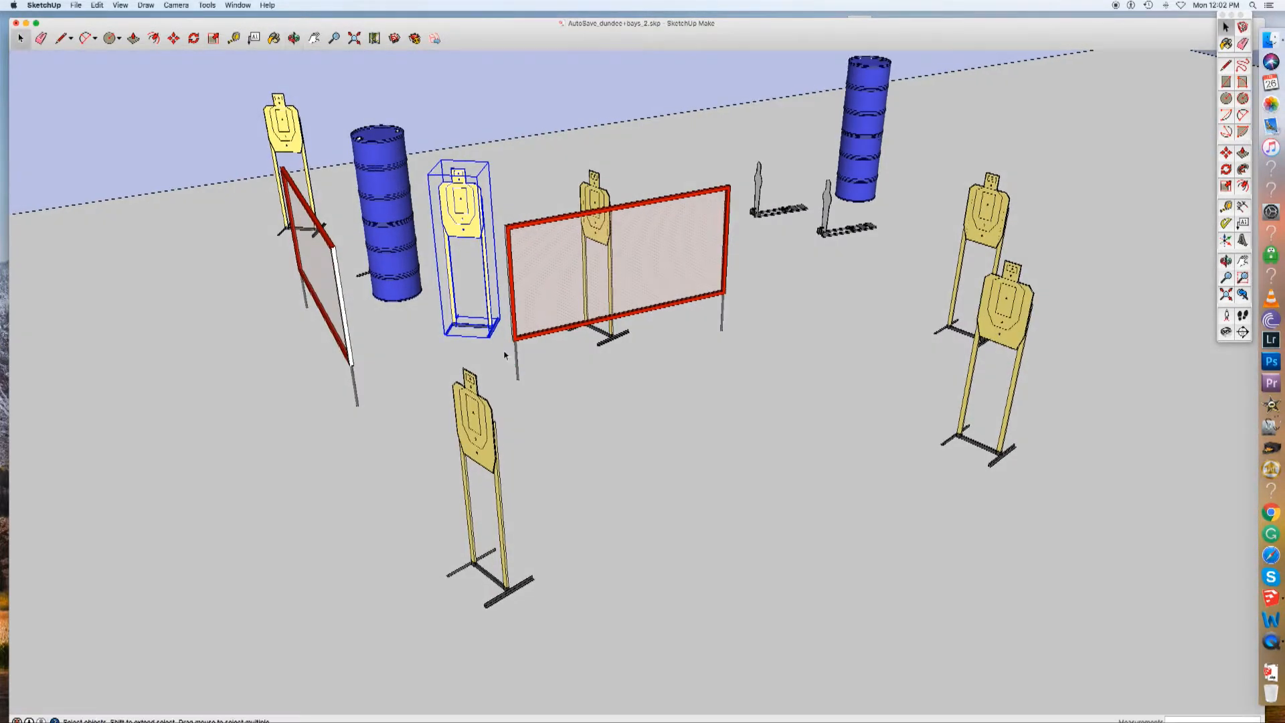
pyautogui.click(285, 137)
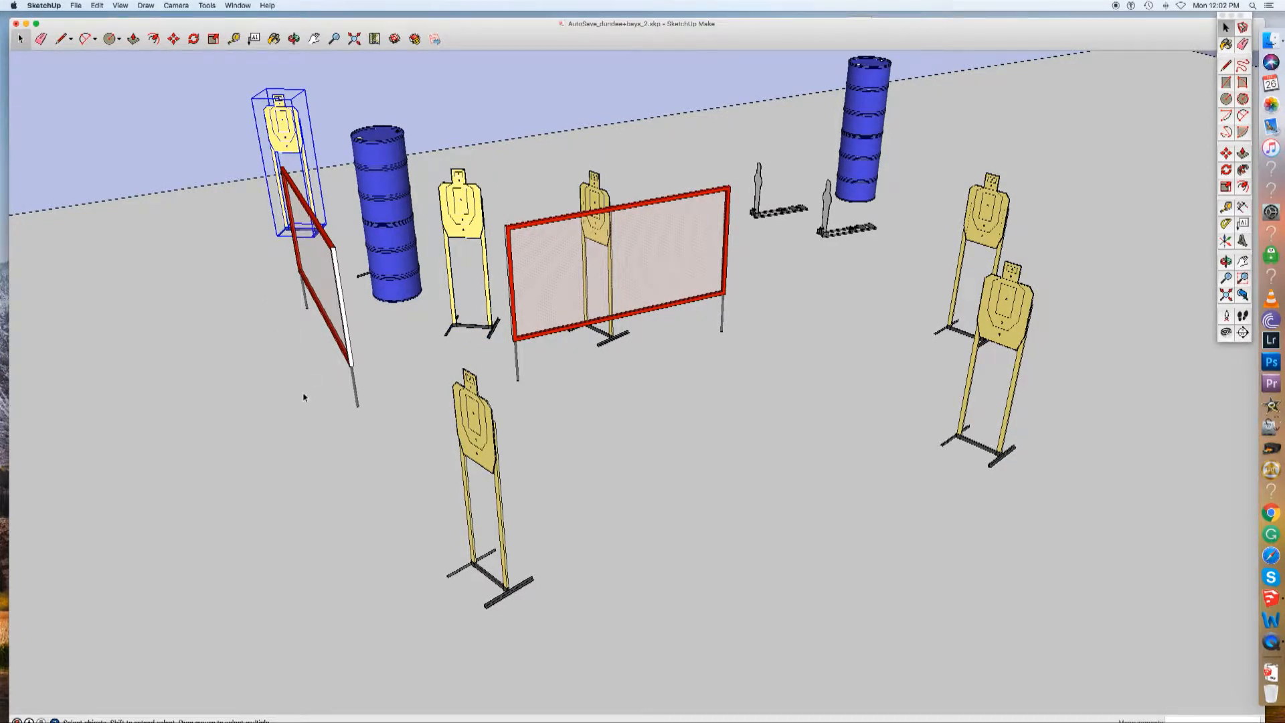
pyautogui.press('m')
pyautogui.click(310, 410)
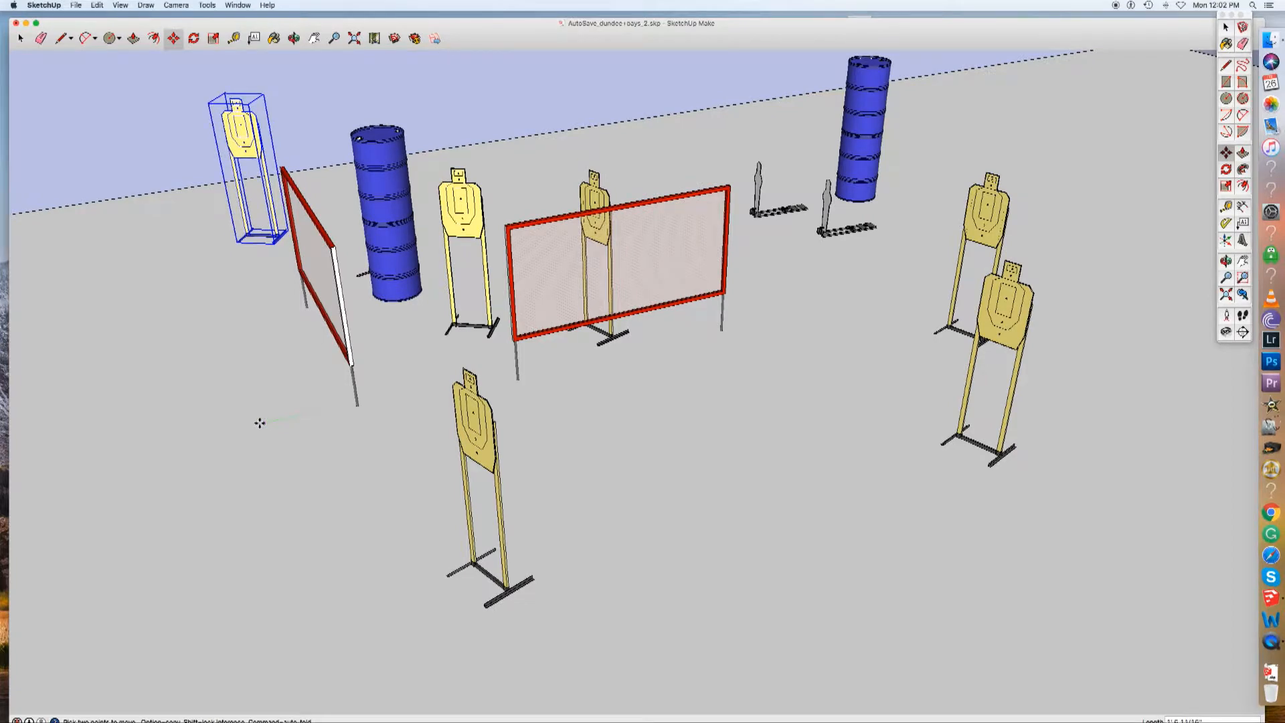
# Place the target stand being moved just outside the first wall panel's outer edge.
pyautogui.click(257, 423)
pyautogui.press('space')
# Move the first wall panel sideways toward the neighbouring blue barrel stack.
pyautogui.moveTo(283, 435); pyautogui.dragTo(209, 324, button='middle')
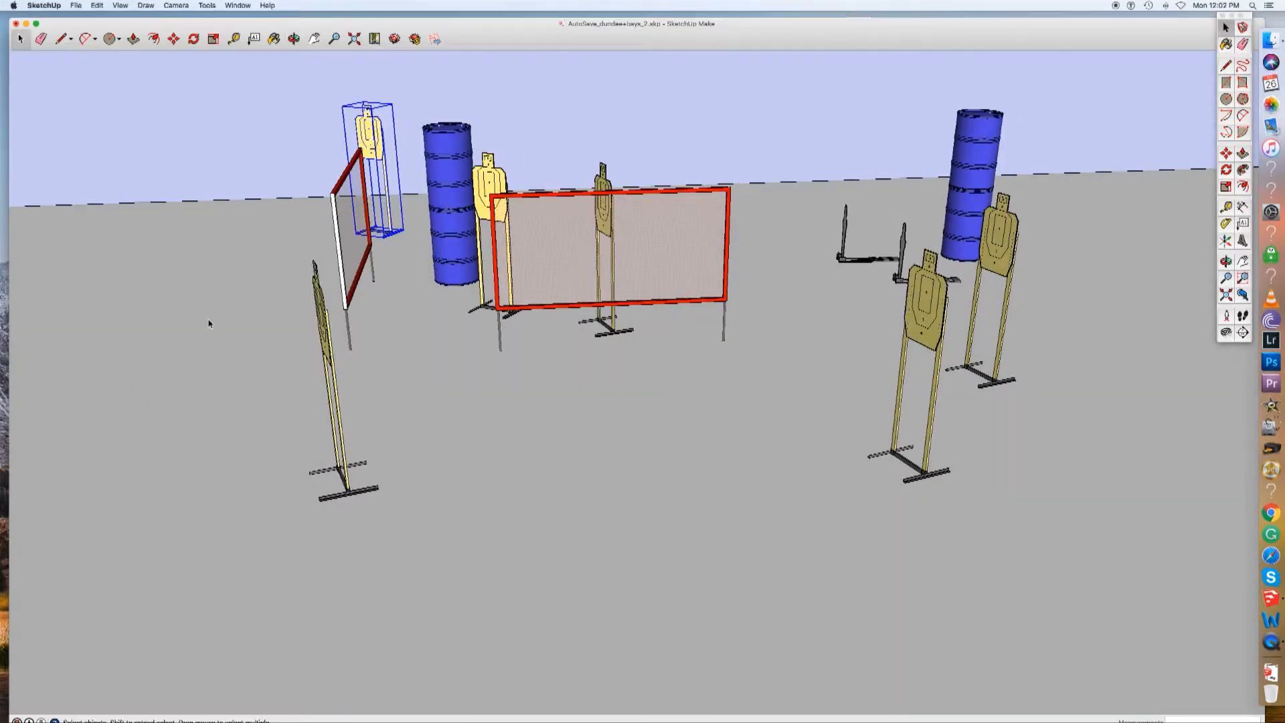
pyautogui.click(344, 222)
pyautogui.press('m')
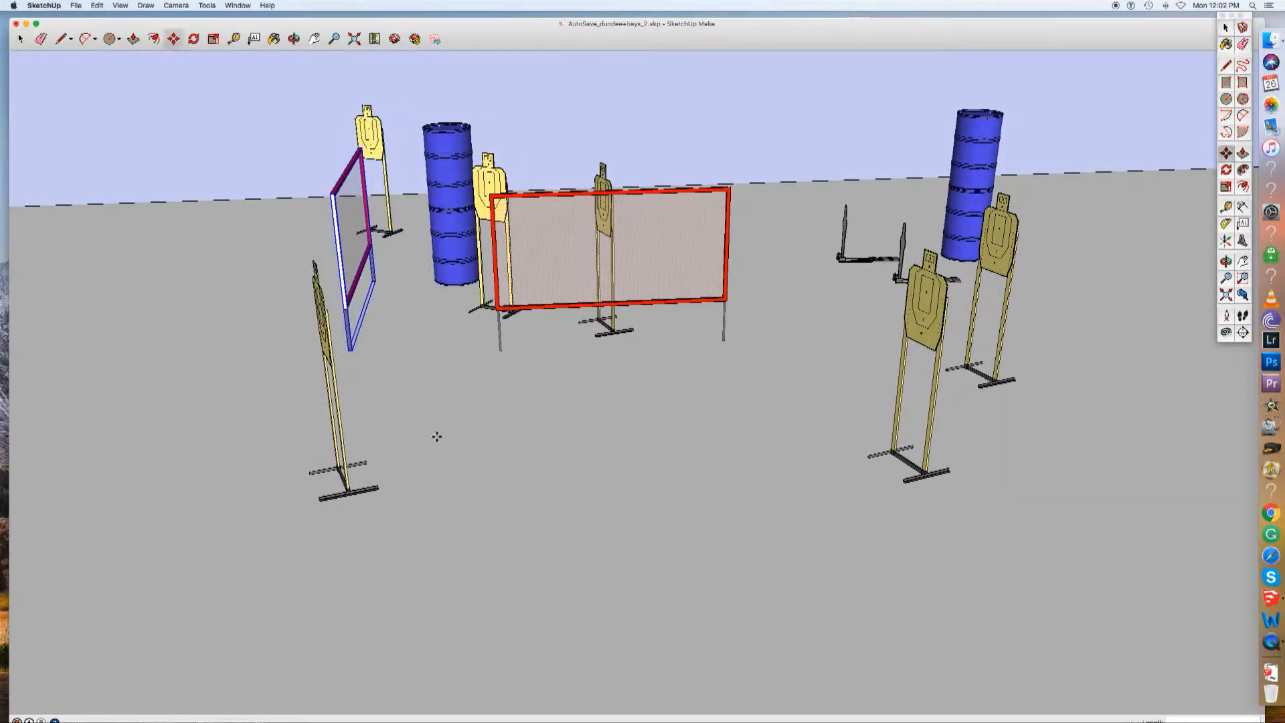
pyautogui.click(409, 372)
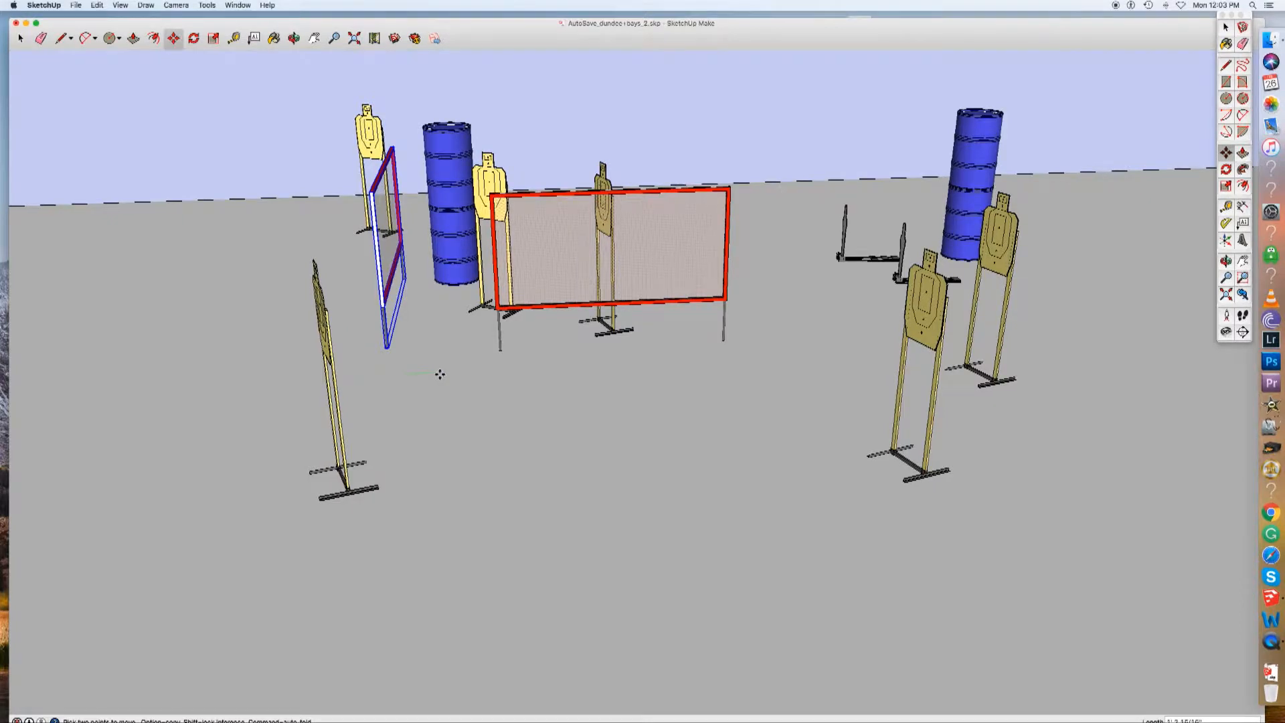
pyautogui.press('space')
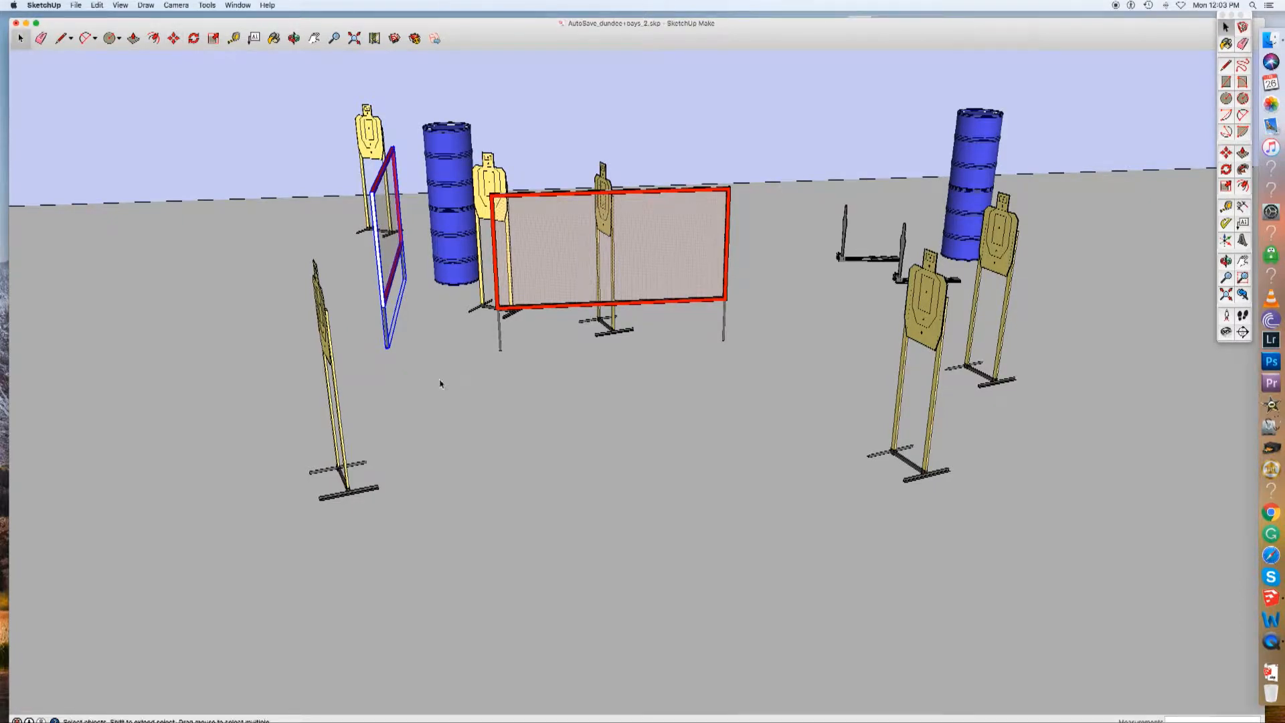
# Move the barrel stack behind the two wall panels closer to the first wall panel, away from the second one.
pyautogui.moveTo(447, 381); pyautogui.dragTo(348, 358, button='middle')
pyautogui.press('space')
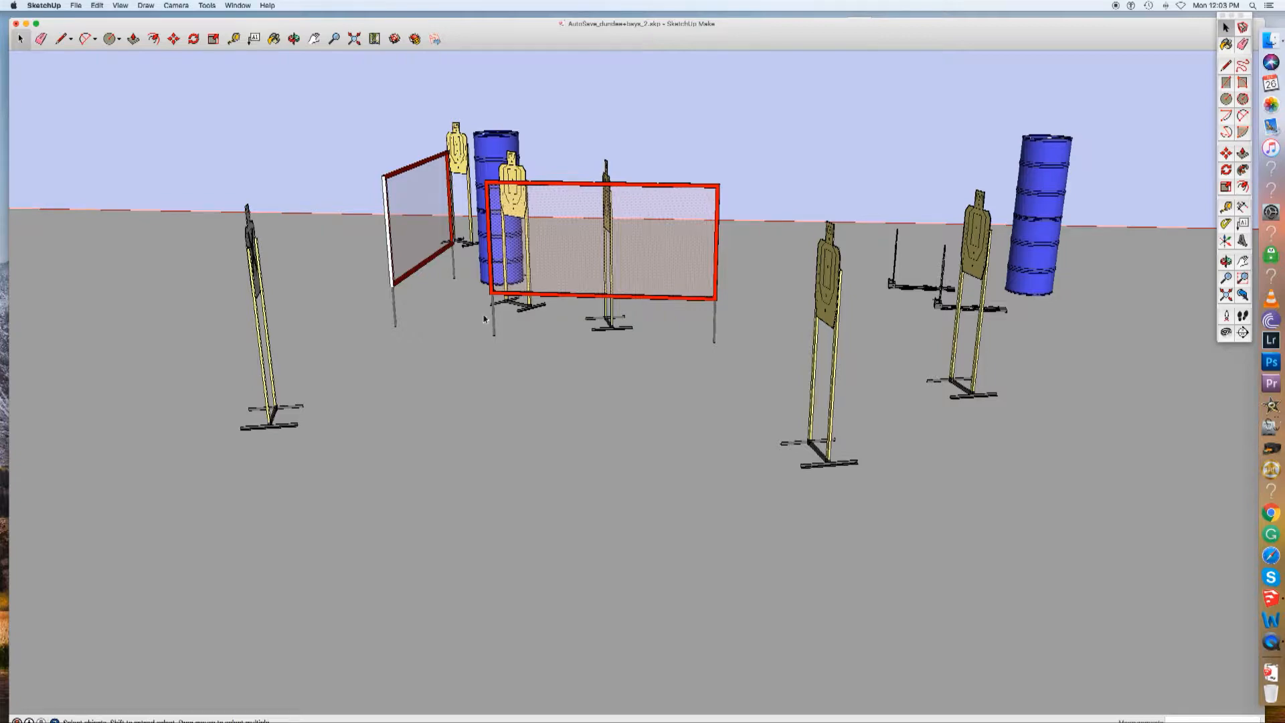
pyautogui.moveTo(452, 333); pyautogui.dragTo(515, 390, button='middle')
pyautogui.press('space')
pyautogui.moveTo(447, 333); pyautogui.dragTo(410, 290, button='middle')
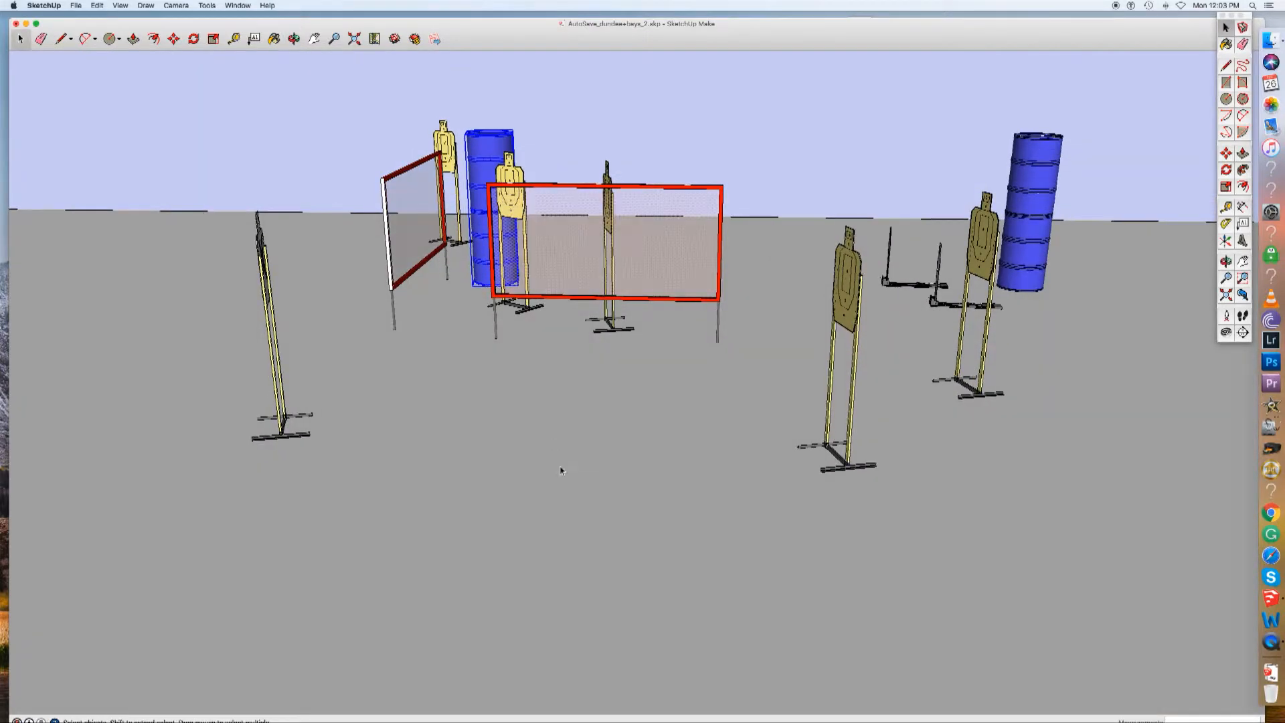
pyautogui.press('m')
pyautogui.click(570, 432)
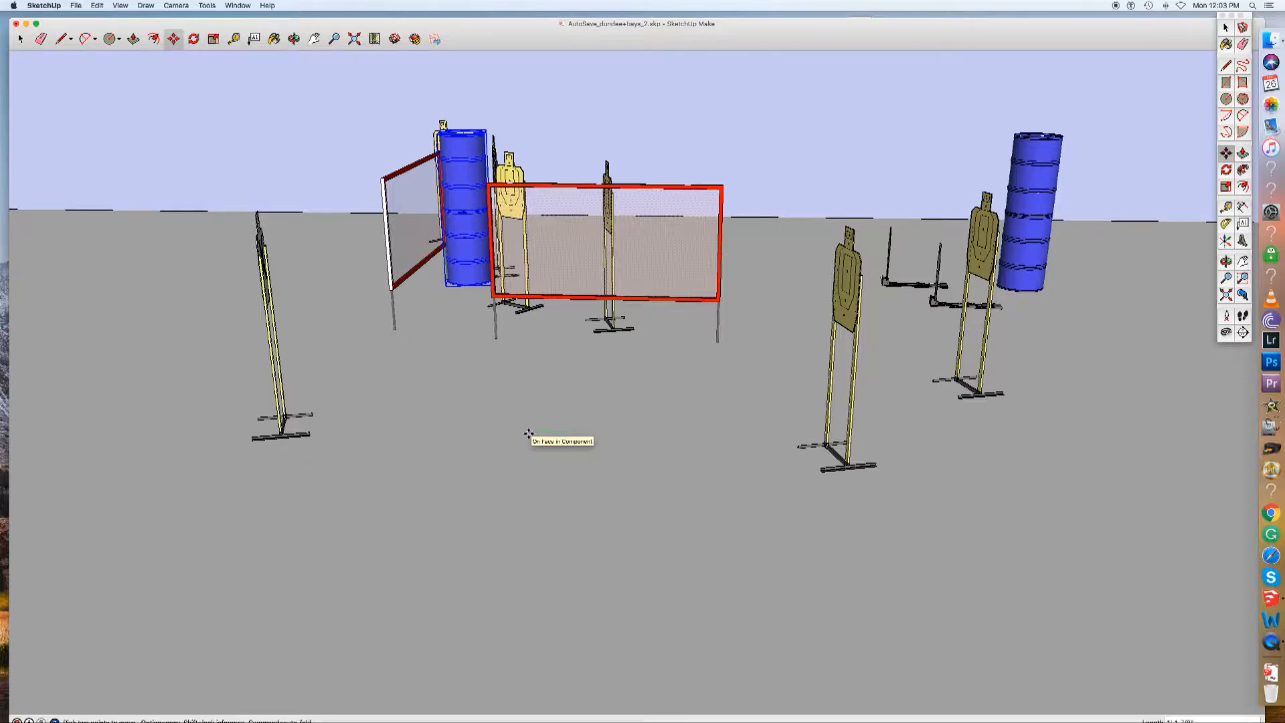
pyautogui.press('space')
# Move the target stand beside the barrel stack outward, away from the barrels, and nudge it slightly toward the bay's front.
pyautogui.moveTo(515, 427); pyautogui.dragTo(1184, 443, button='middle')
pyautogui.moveTo(779, 550); pyautogui.dragTo(1017, 642, button='middle')
pyautogui.click(528, 327)
pyautogui.press('m')
pyautogui.click(526, 509)
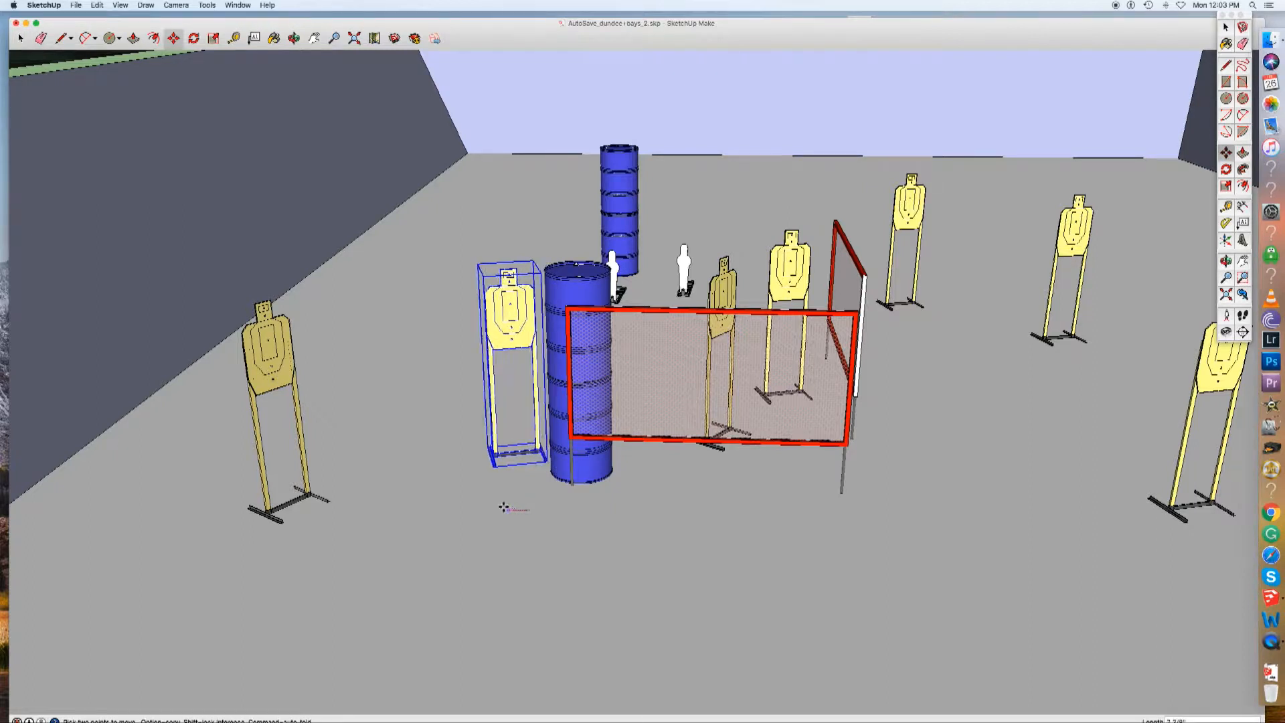
pyautogui.click(503, 508)
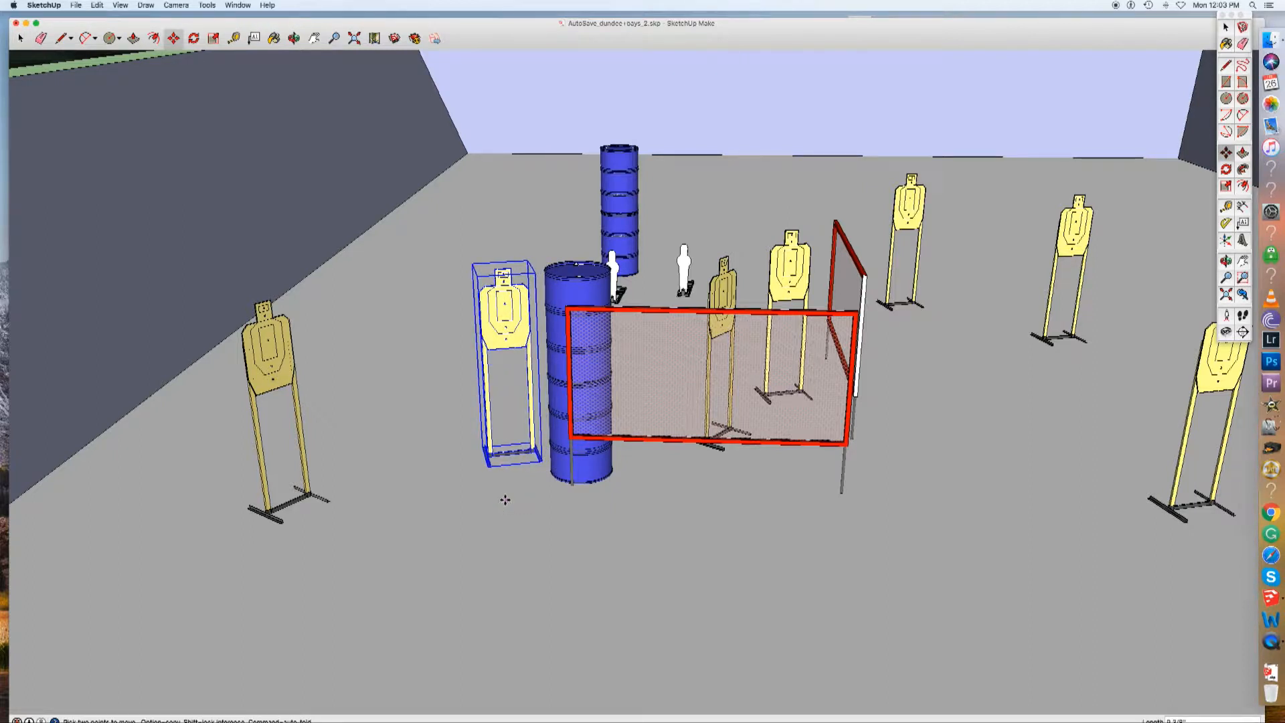
pyautogui.click(505, 500)
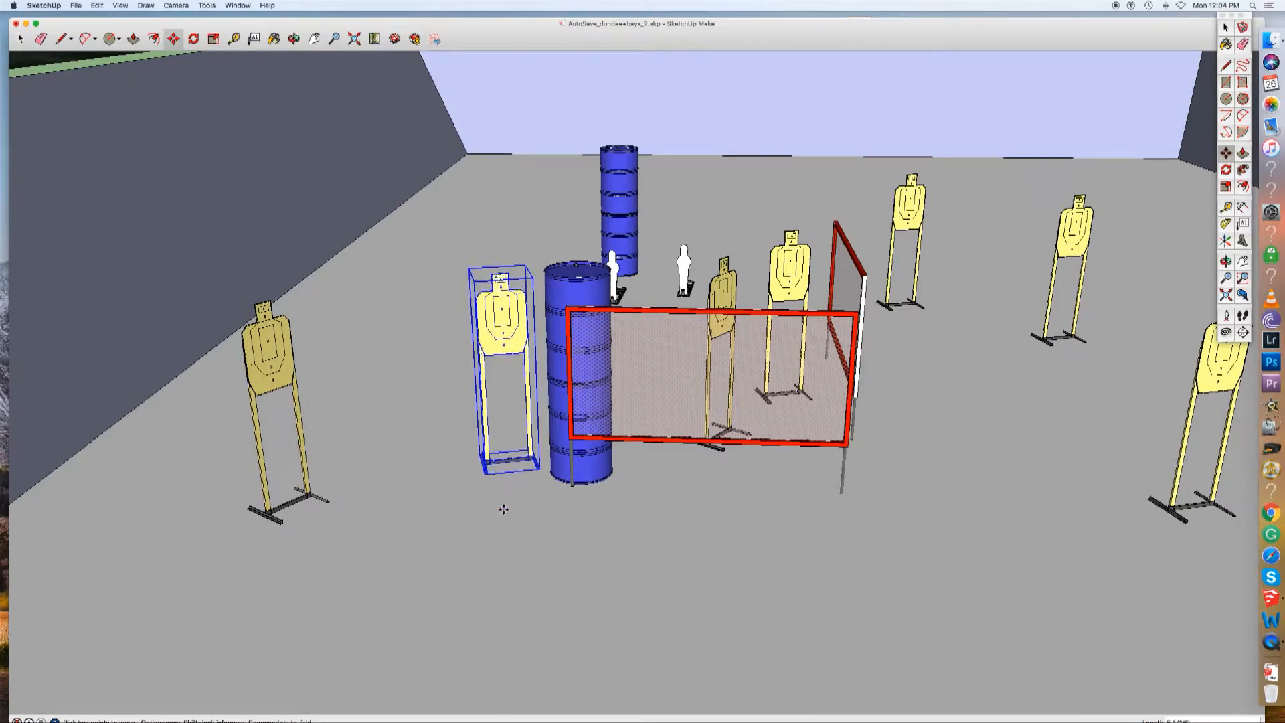
pyautogui.press('space')
pyautogui.click(522, 530)
# Rotate the nearest of the three target stands beyond the second wall panel clockwise about its front base corner.
pyautogui.press('o')
pyautogui.moveTo(491, 501); pyautogui.dragTo(467, 450)
pyautogui.press('space')
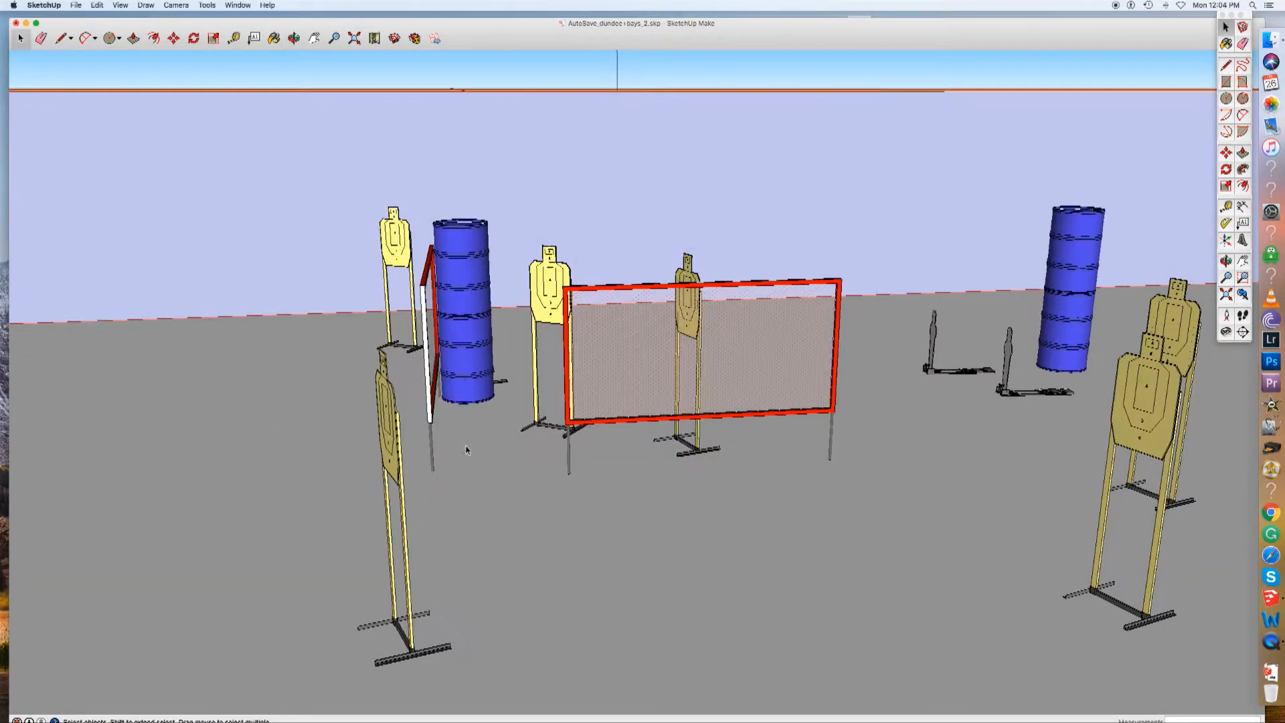
pyautogui.moveTo(467, 450); pyautogui.dragTo(709, 536, button='middle')
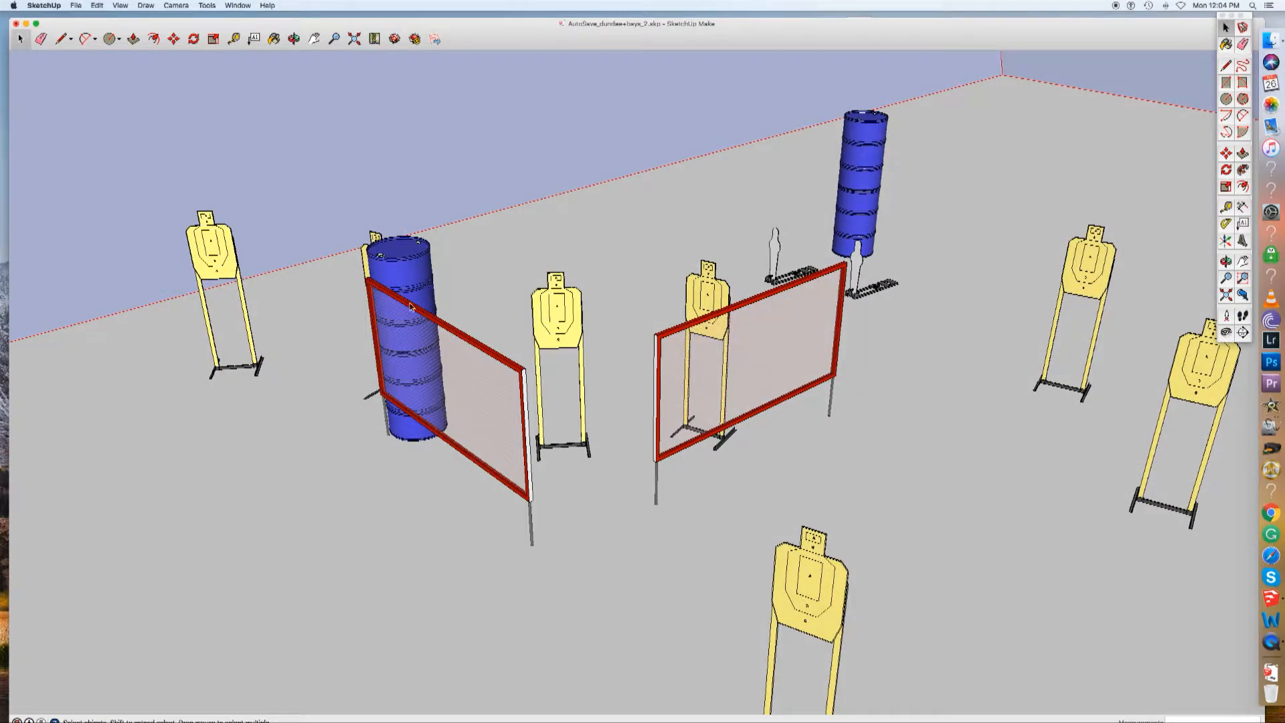
pyautogui.moveTo(604, 591); pyautogui.dragTo(774, 258, button='middle')
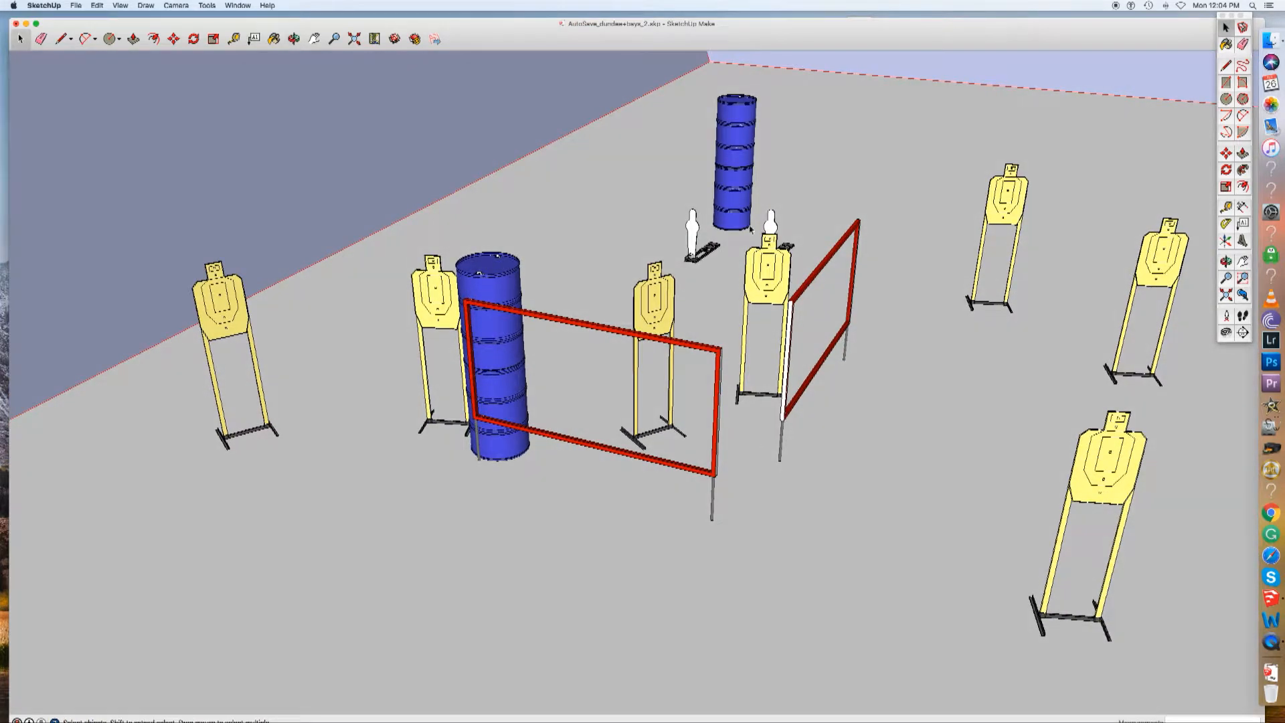
pyautogui.keyDown('shift'); pyautogui.moveTo(861, 487); pyautogui.dragTo(809, 448, button='middle'); pyautogui.keyUp('shift')
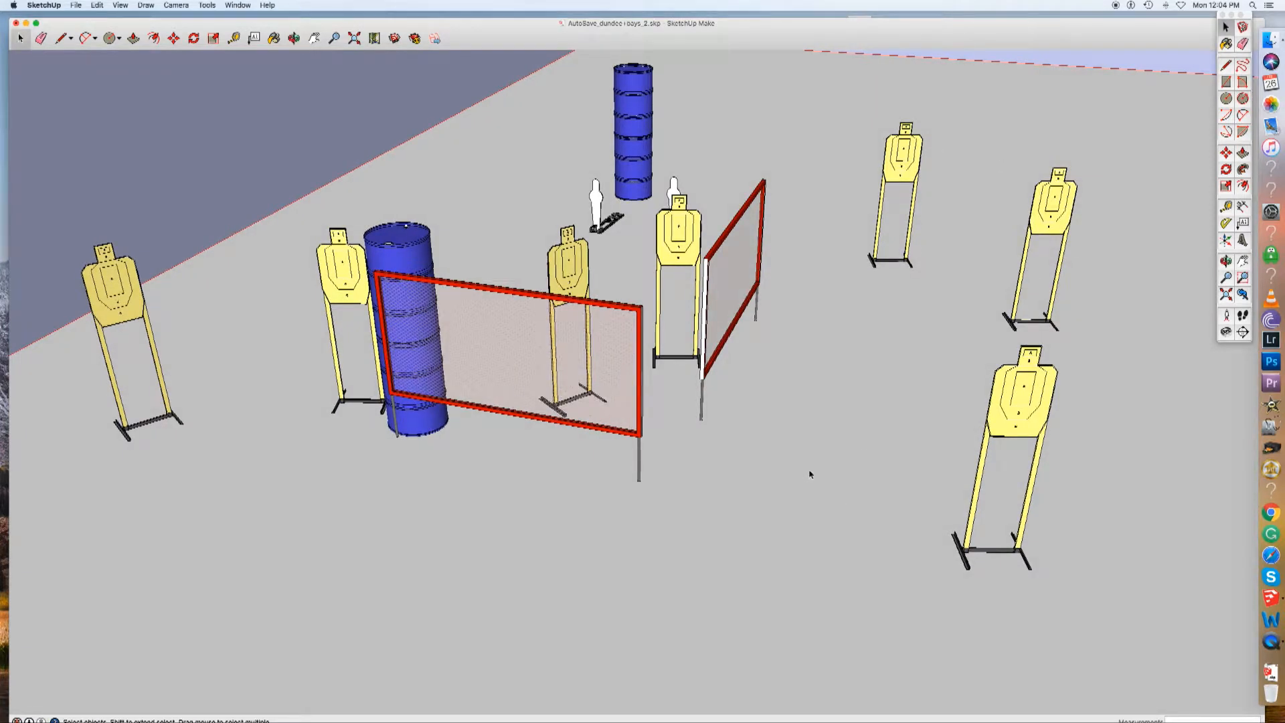
pyautogui.click(1018, 410)
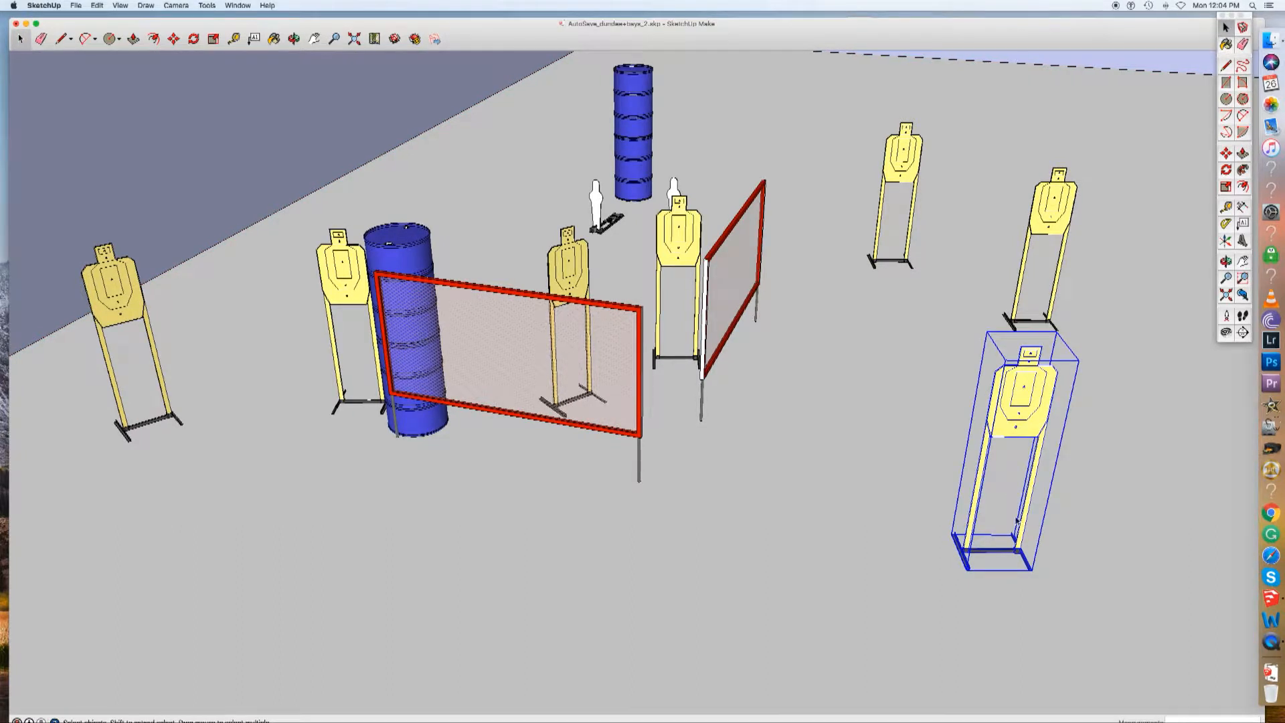
pyautogui.press('q')
pyautogui.click(1030, 568)
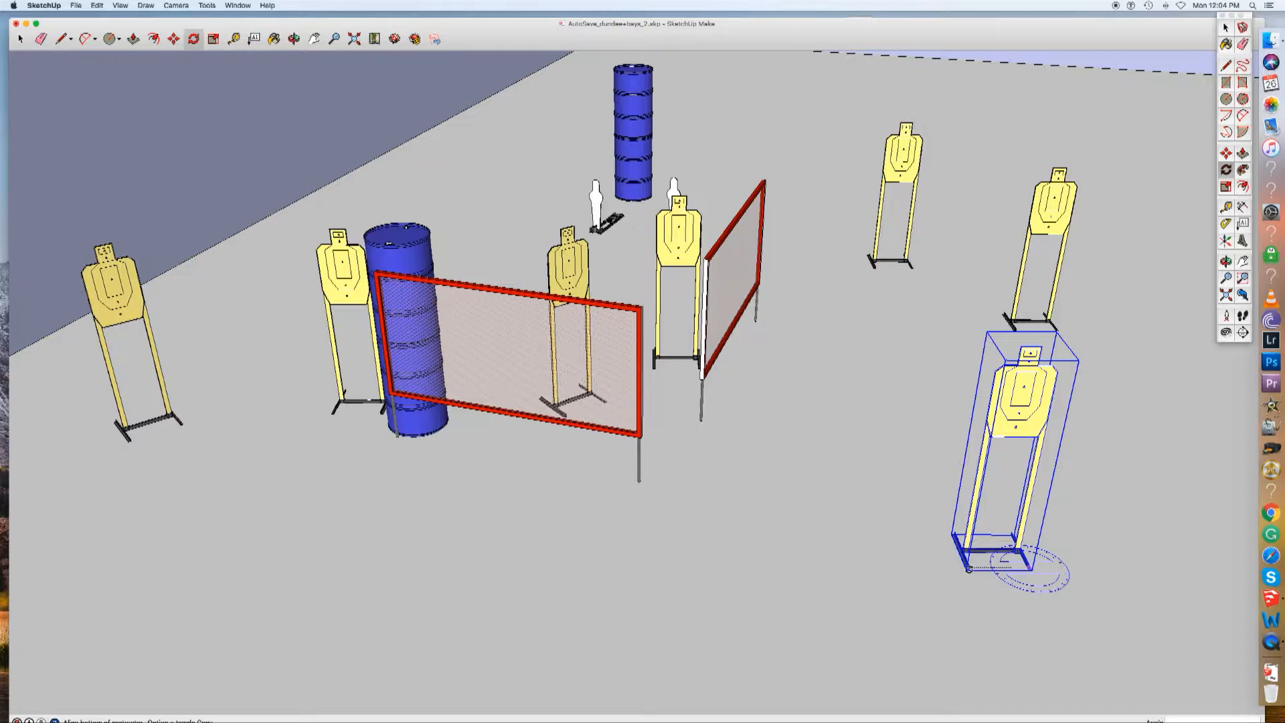
pyautogui.click(969, 568)
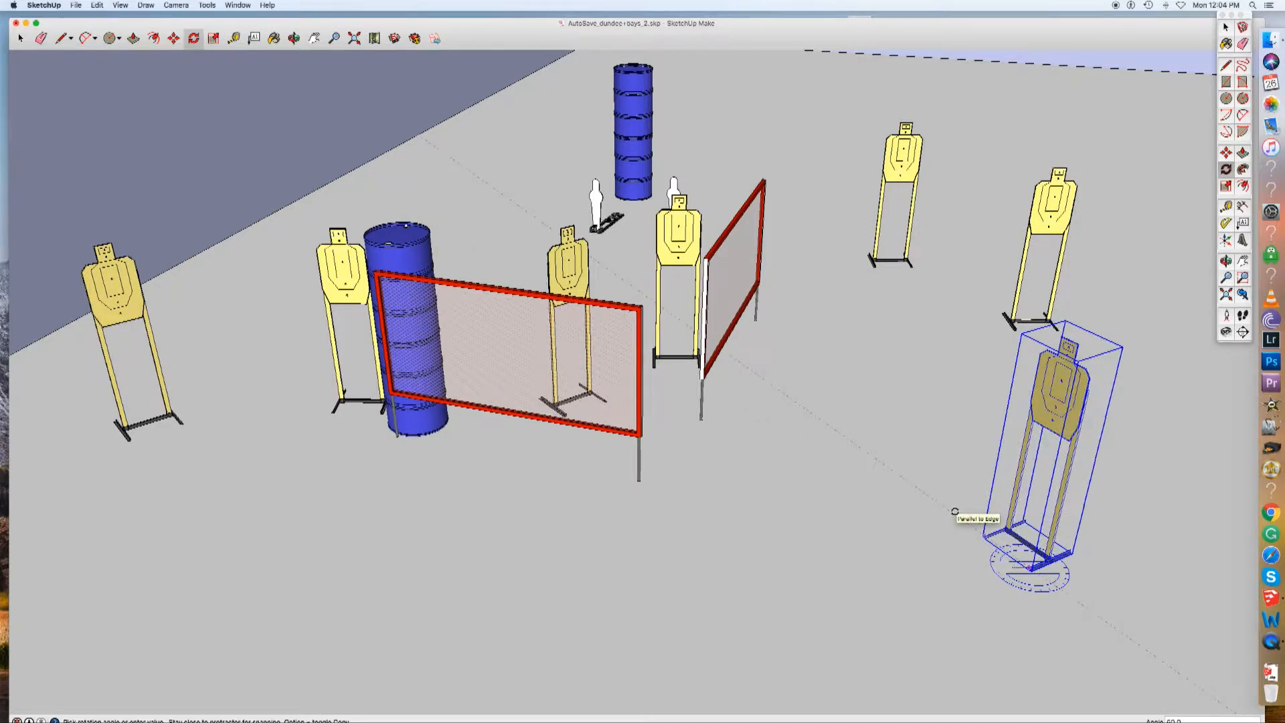
pyautogui.click(954, 511)
pyautogui.press('space')
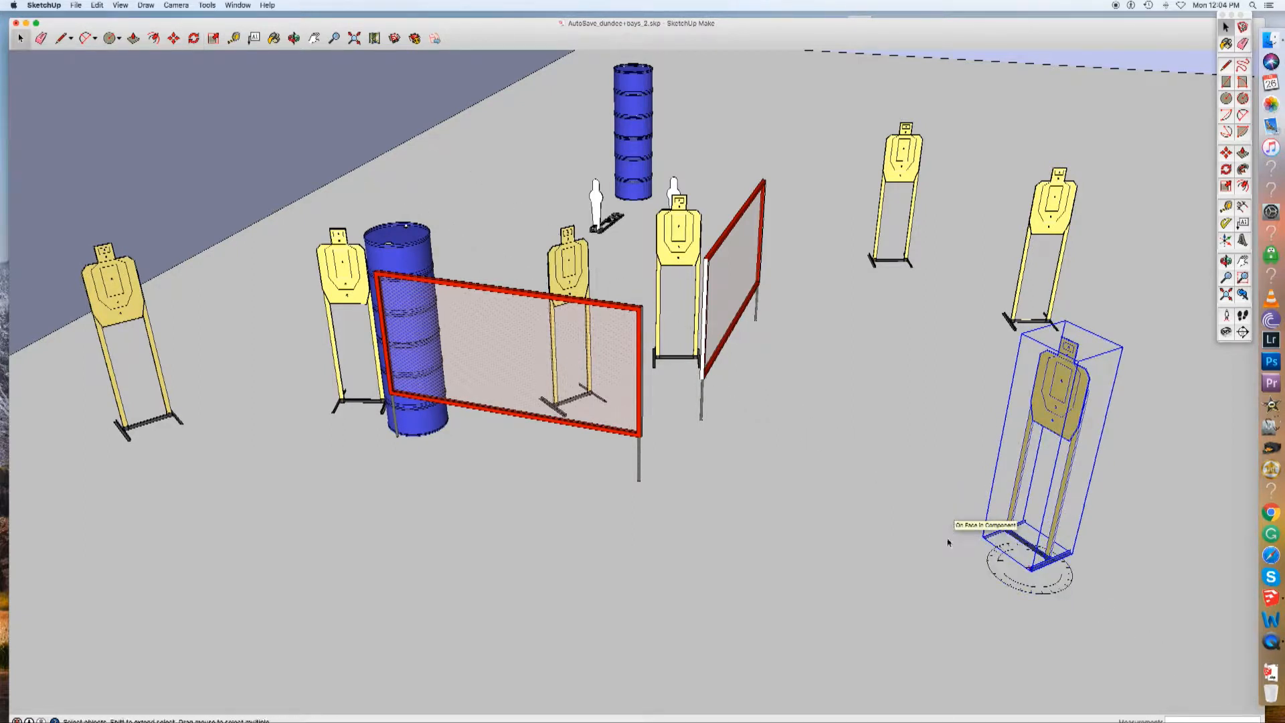
pyautogui.click(948, 542)
# Rotate the same target stand slightly further clockwise about the same base corner.
pyautogui.moveTo(946, 536); pyautogui.dragTo(1111, 569, button='middle')
pyautogui.click(1119, 354)
pyautogui.press('q')
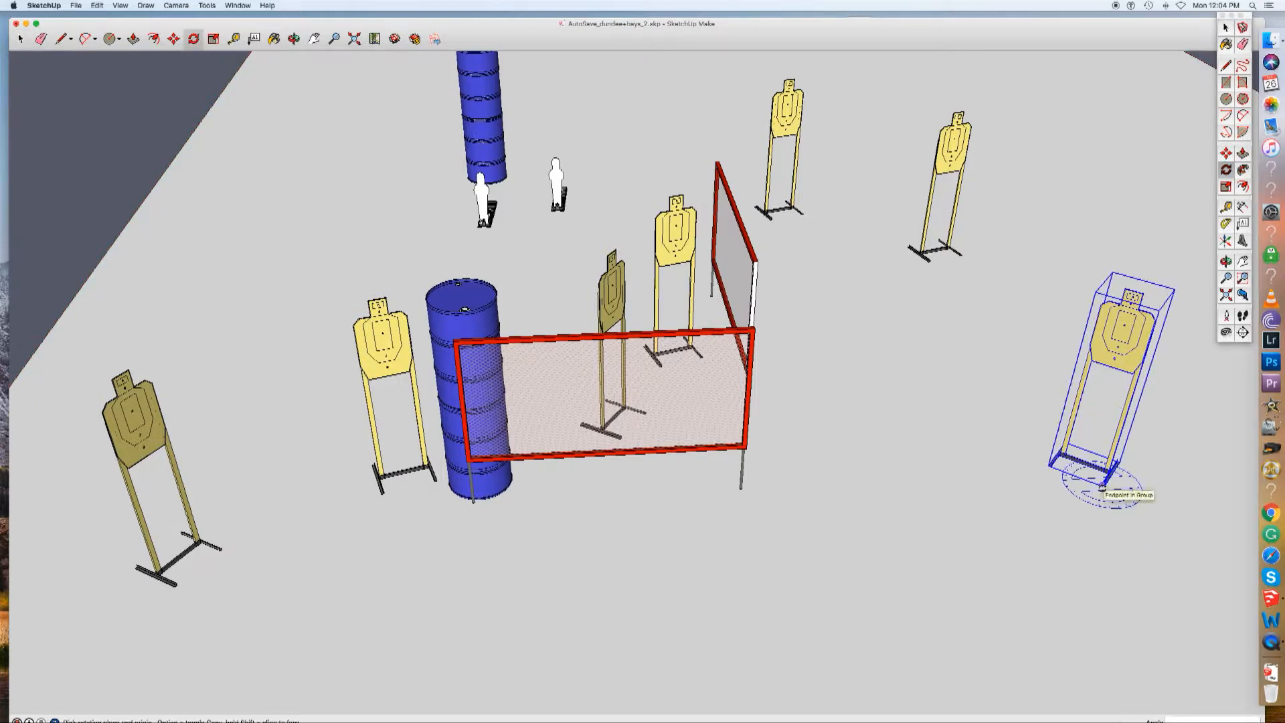
pyautogui.click(1101, 488)
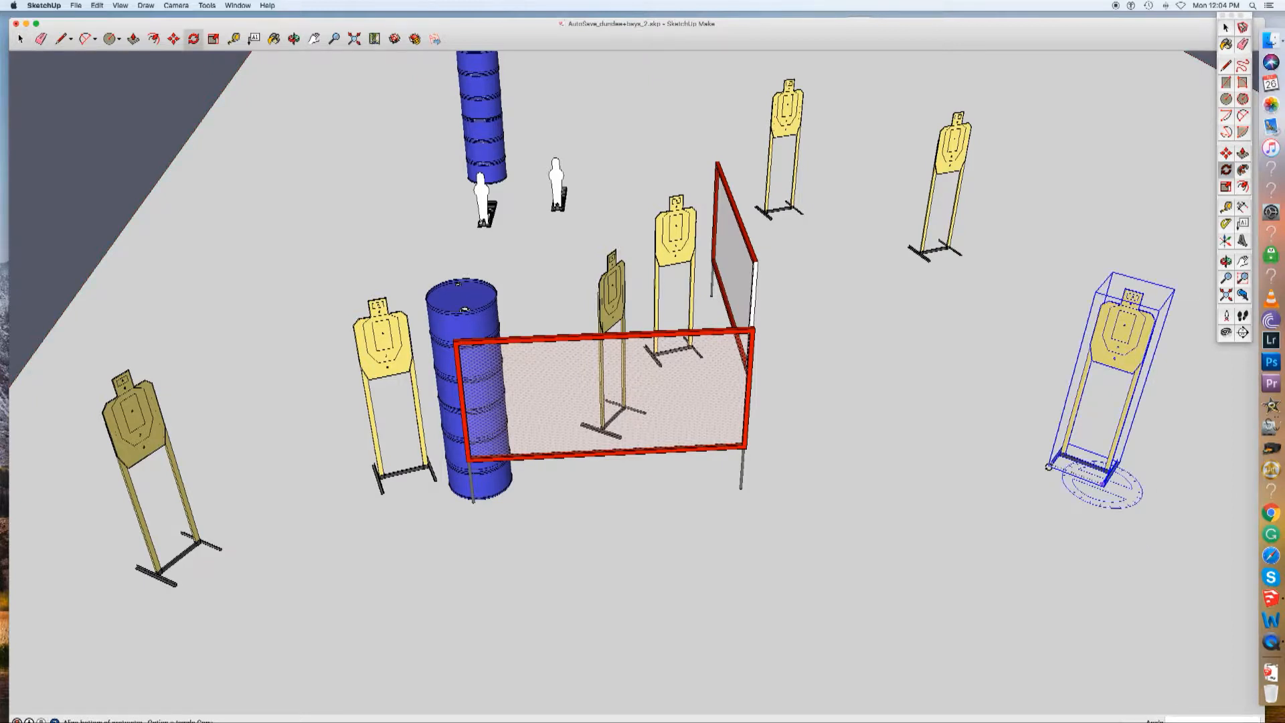
pyautogui.click(1048, 462)
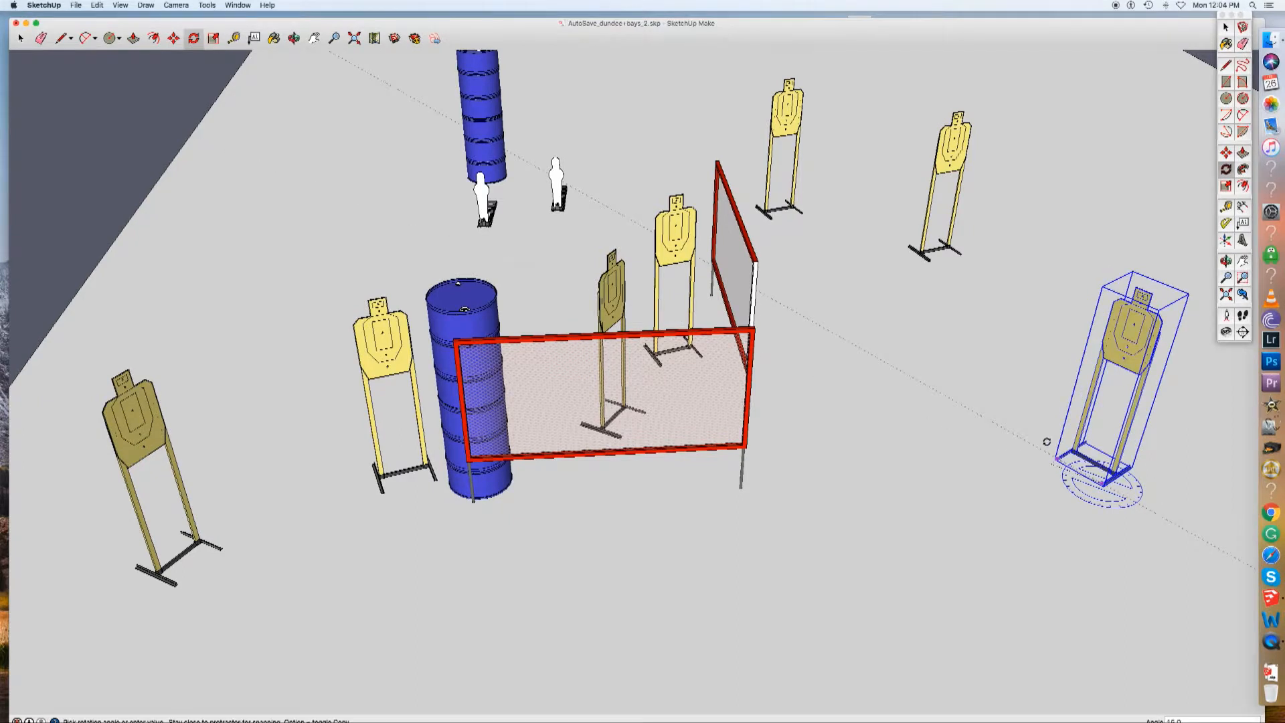
pyautogui.click(1046, 443)
pyautogui.press('space')
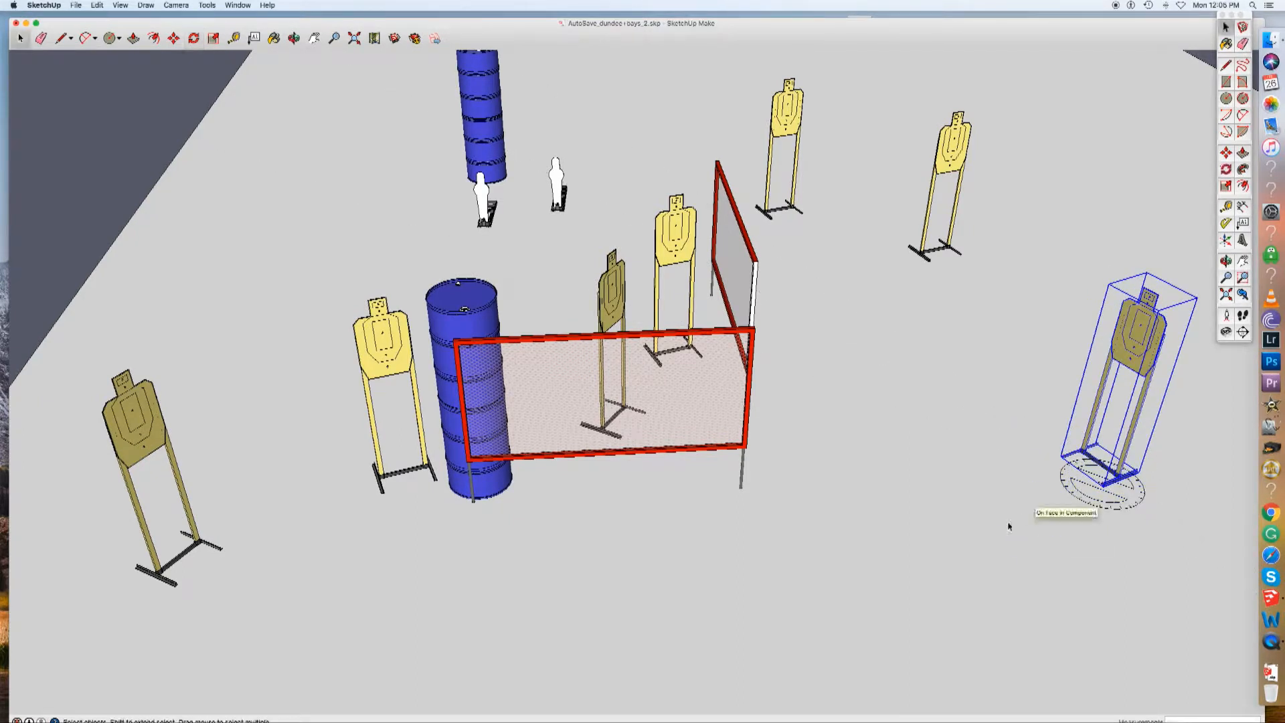
pyautogui.click(1008, 528)
# Rotate the middle of the three target stands beyond the second wall panel clockwise about its base corner.
pyautogui.moveTo(1018, 565); pyautogui.dragTo(1135, 468, button='middle')
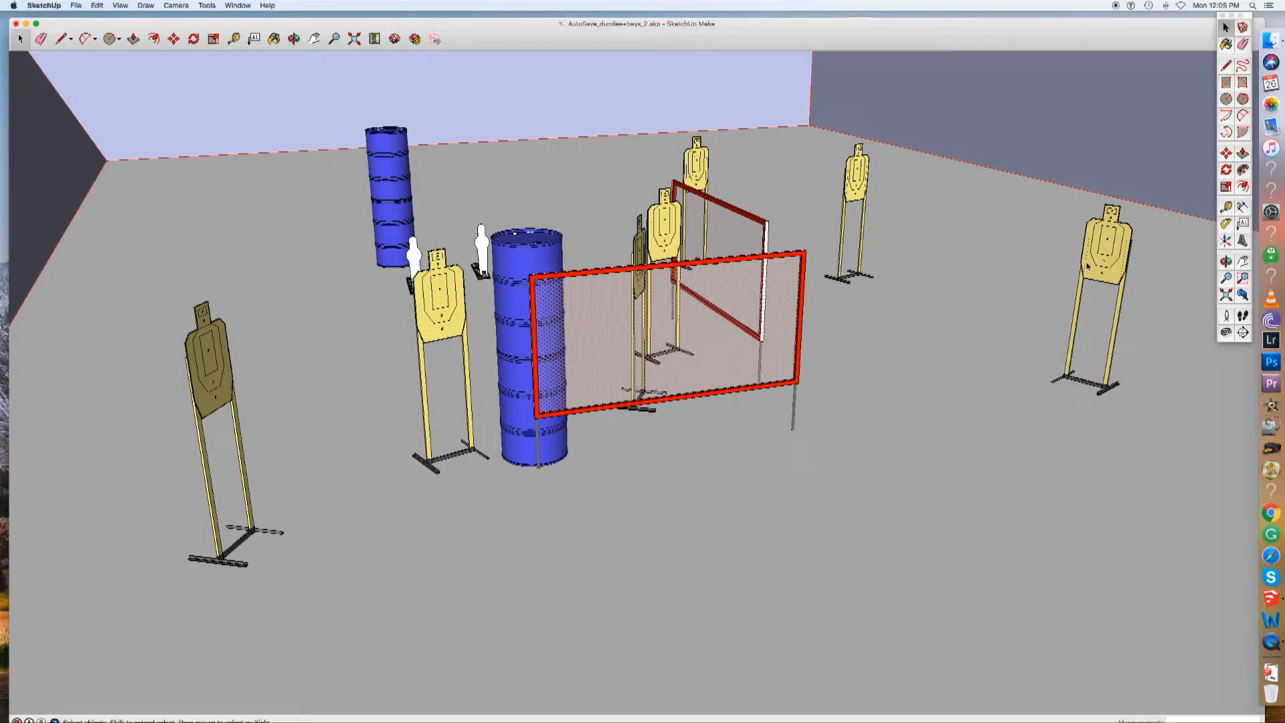
pyautogui.moveTo(877, 544); pyautogui.dragTo(801, 481, button='middle')
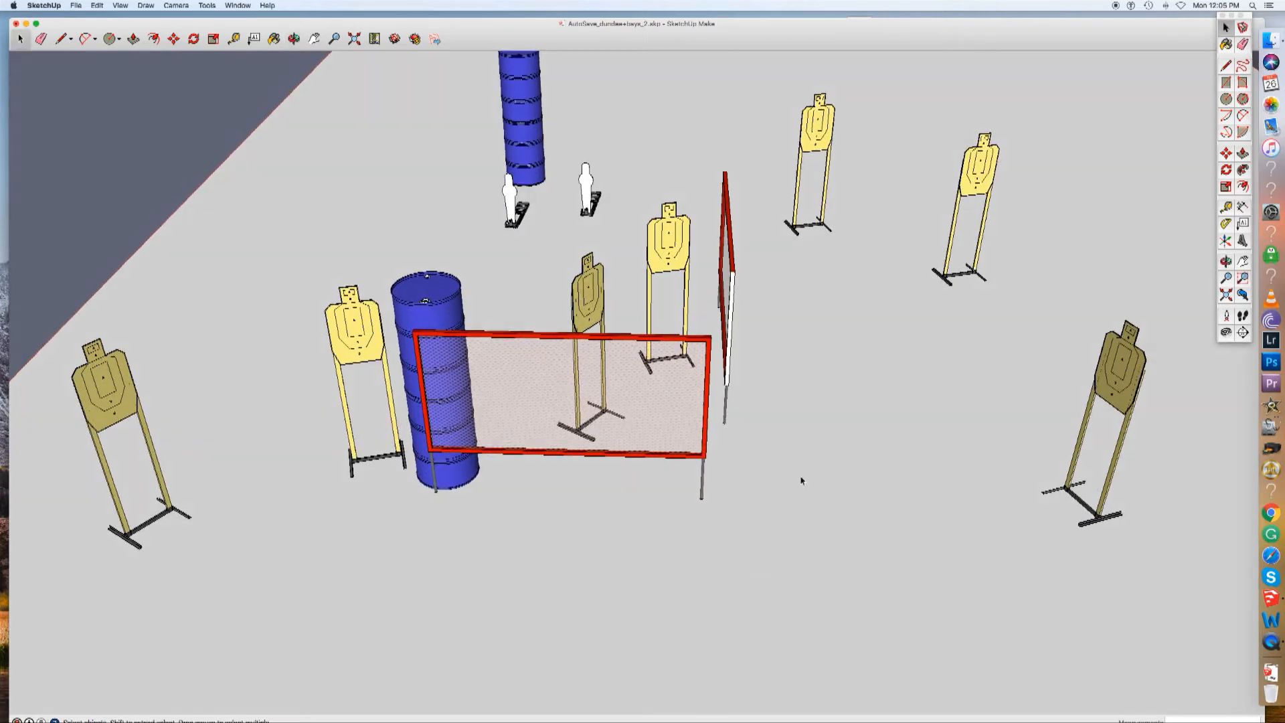
pyautogui.click(977, 176)
pyautogui.press('q')
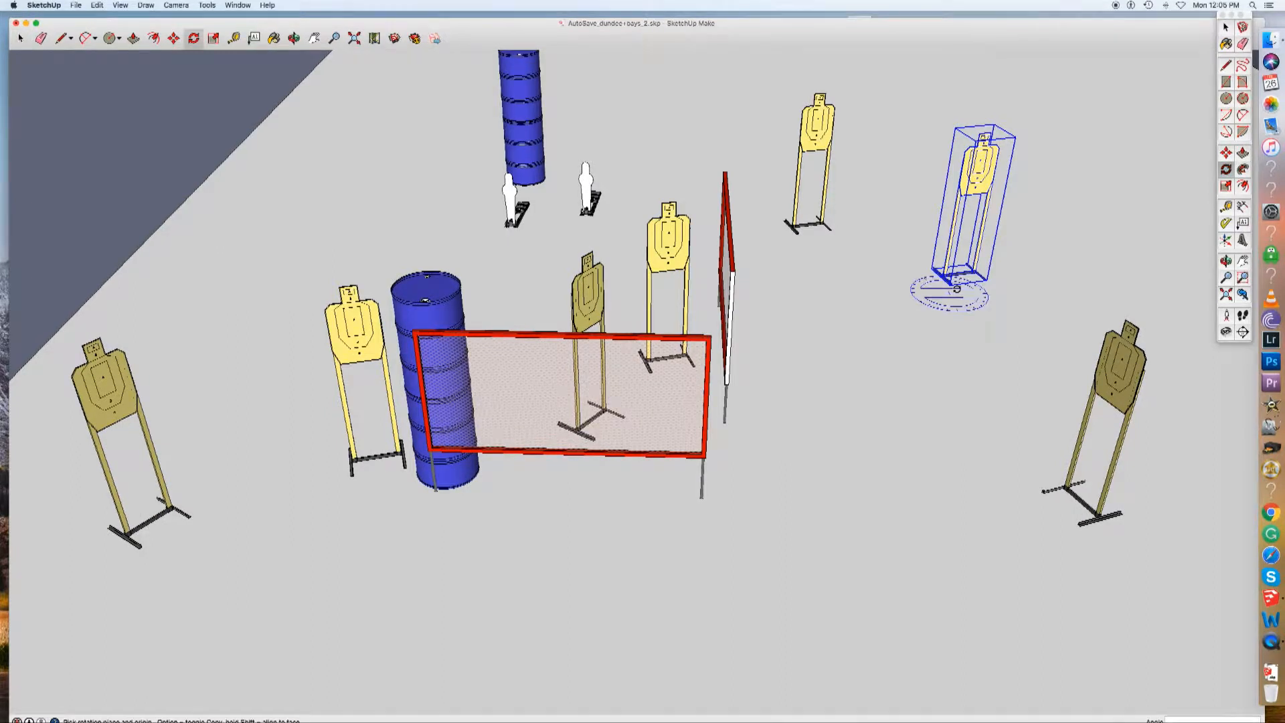
pyautogui.click(952, 284)
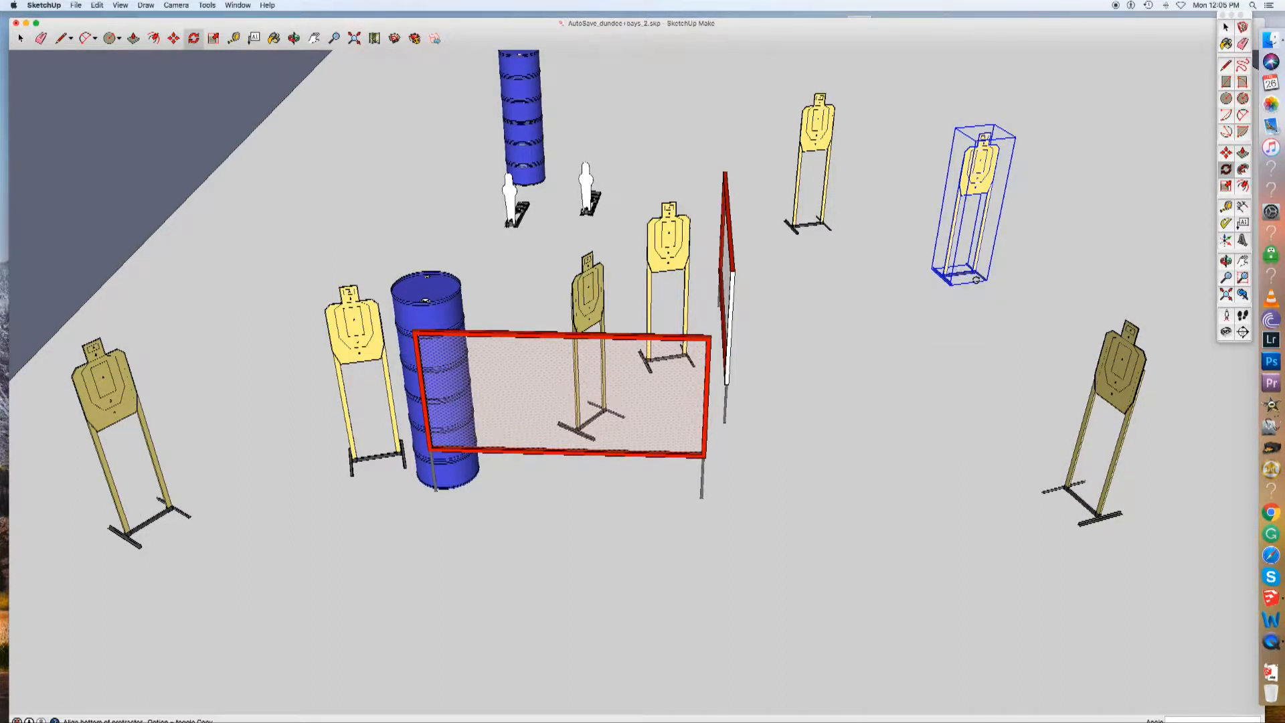
pyautogui.click(990, 284)
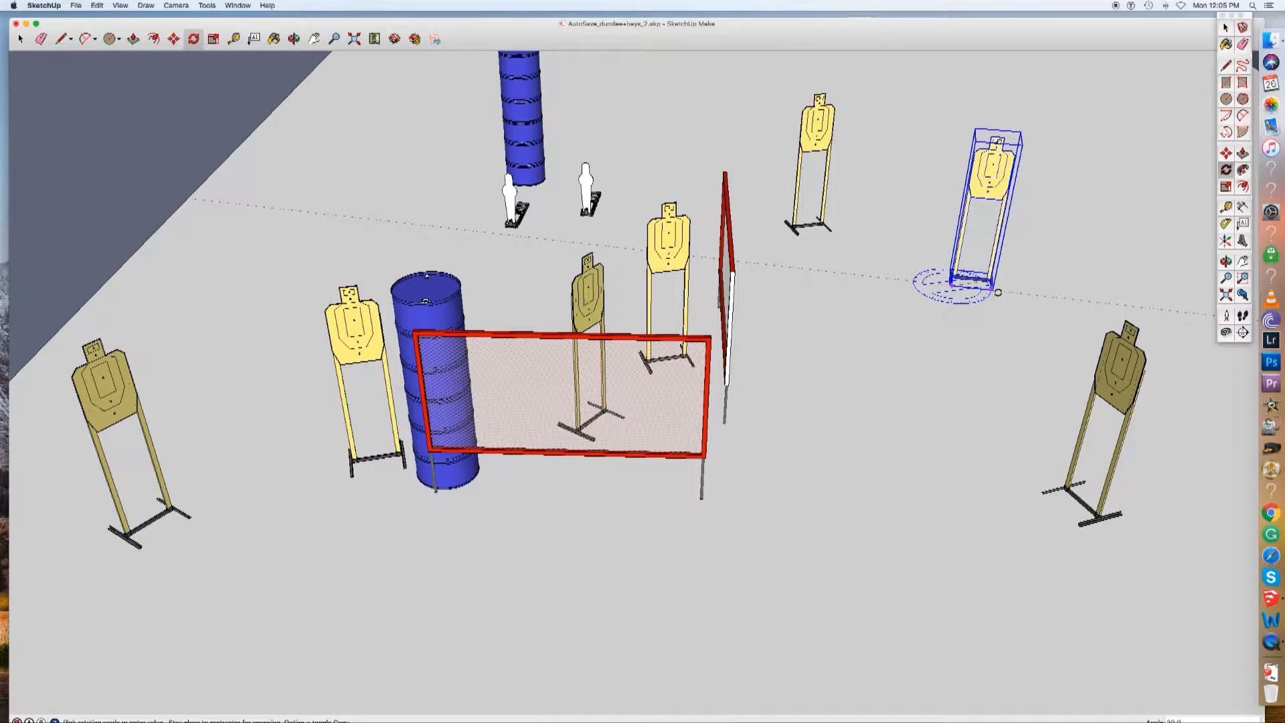
pyautogui.click(999, 299)
pyautogui.press('space')
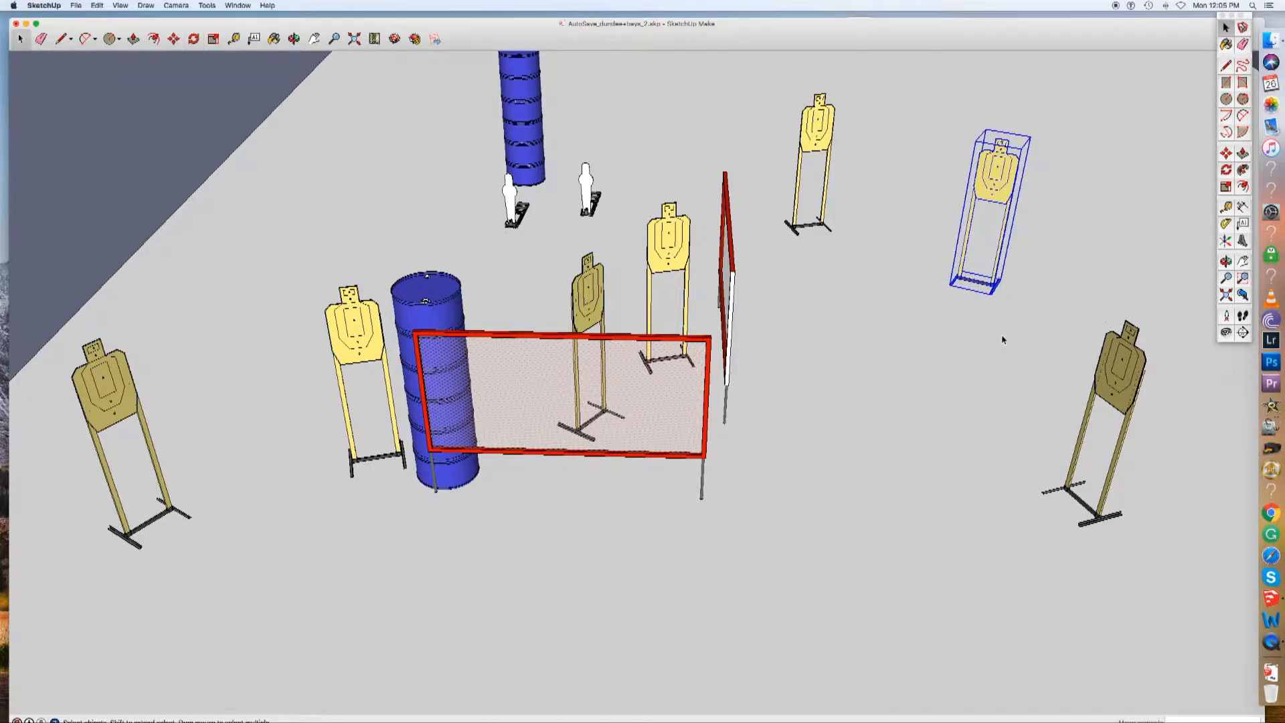
pyautogui.press('Escape')
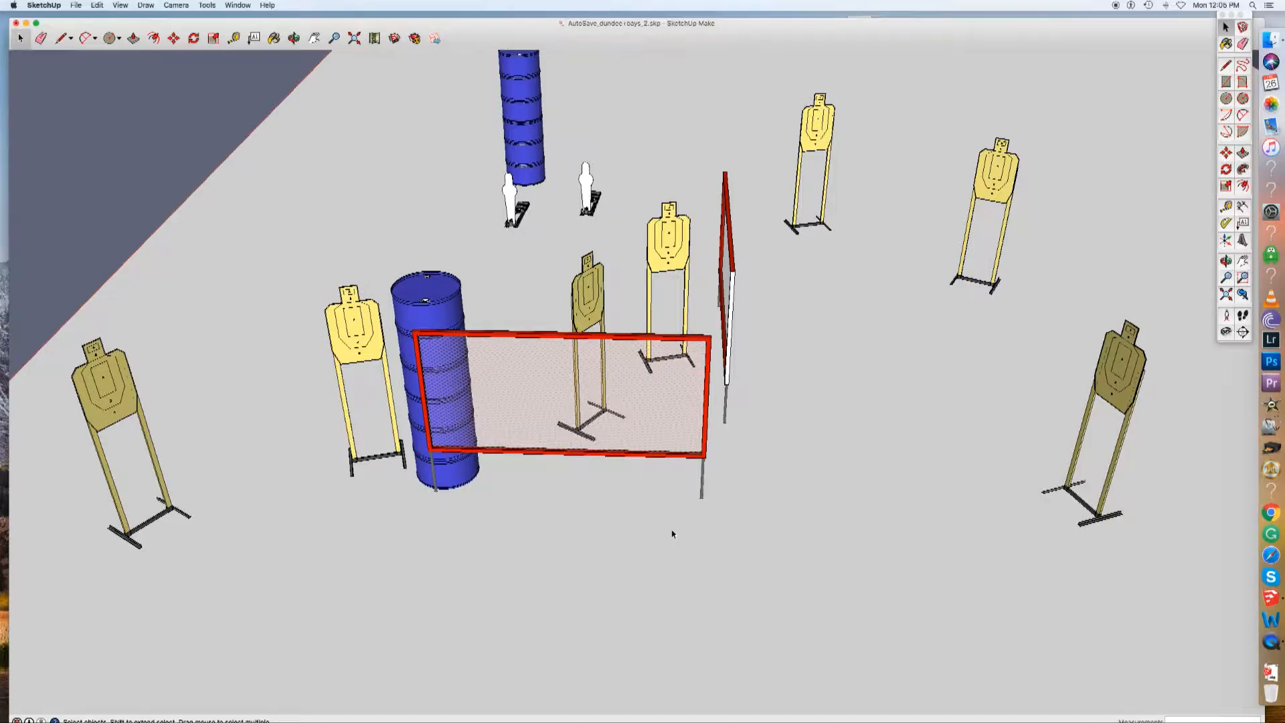
# Rotate the farthest of the three target stands beyond the second wall panel slightly clockwise about its base corner.
pyautogui.click(811, 133)
pyautogui.moveTo(835, 177); pyautogui.dragTo(806, 255, button='middle')
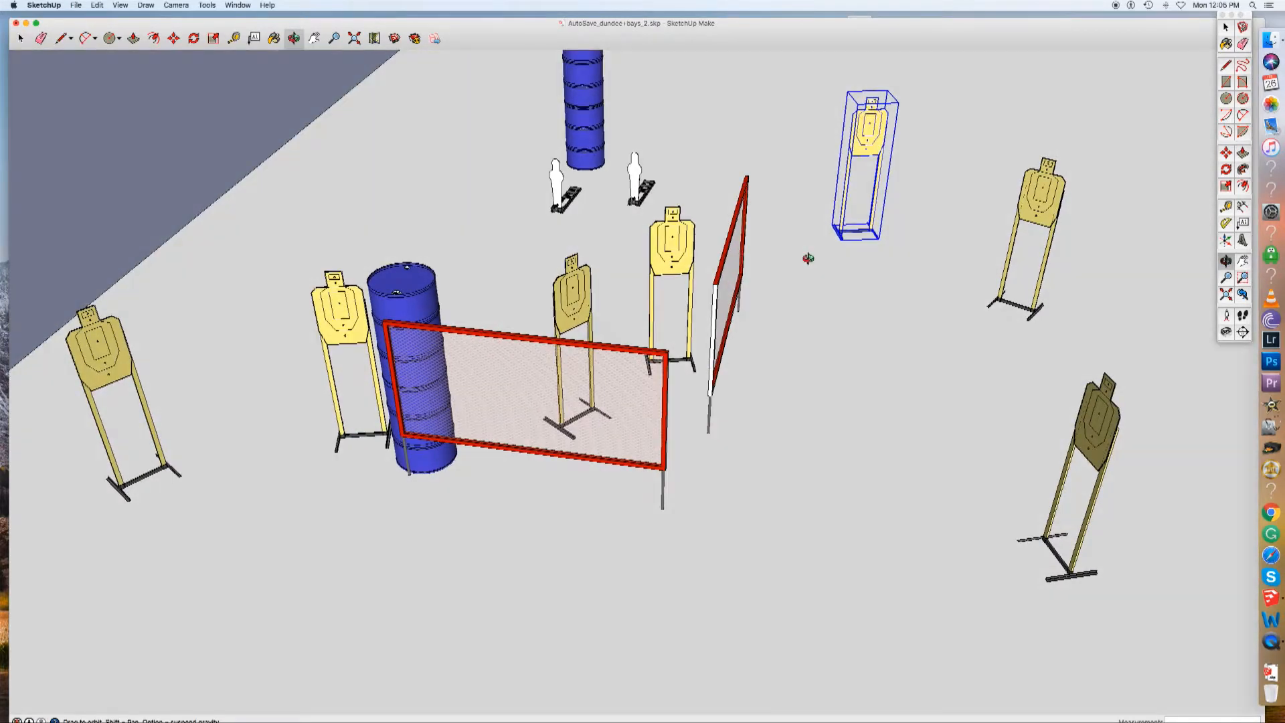
pyautogui.press('q')
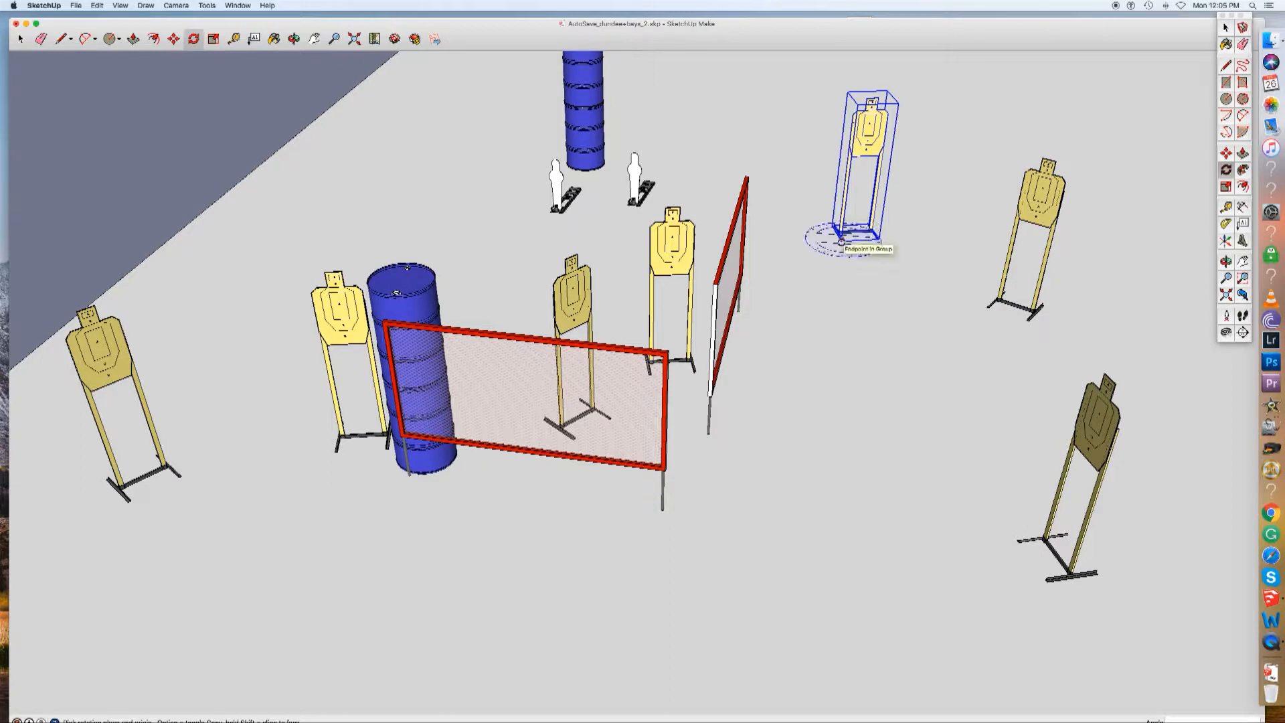
pyautogui.click(840, 238)
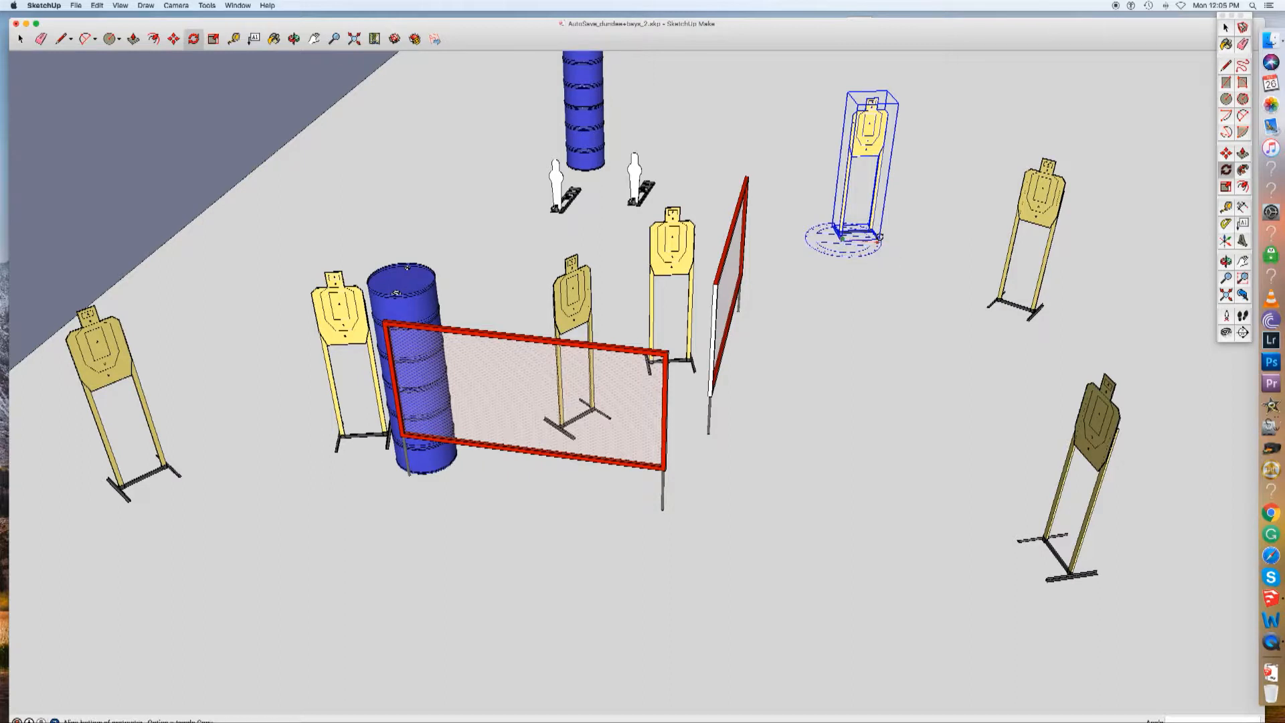
pyautogui.click(878, 236)
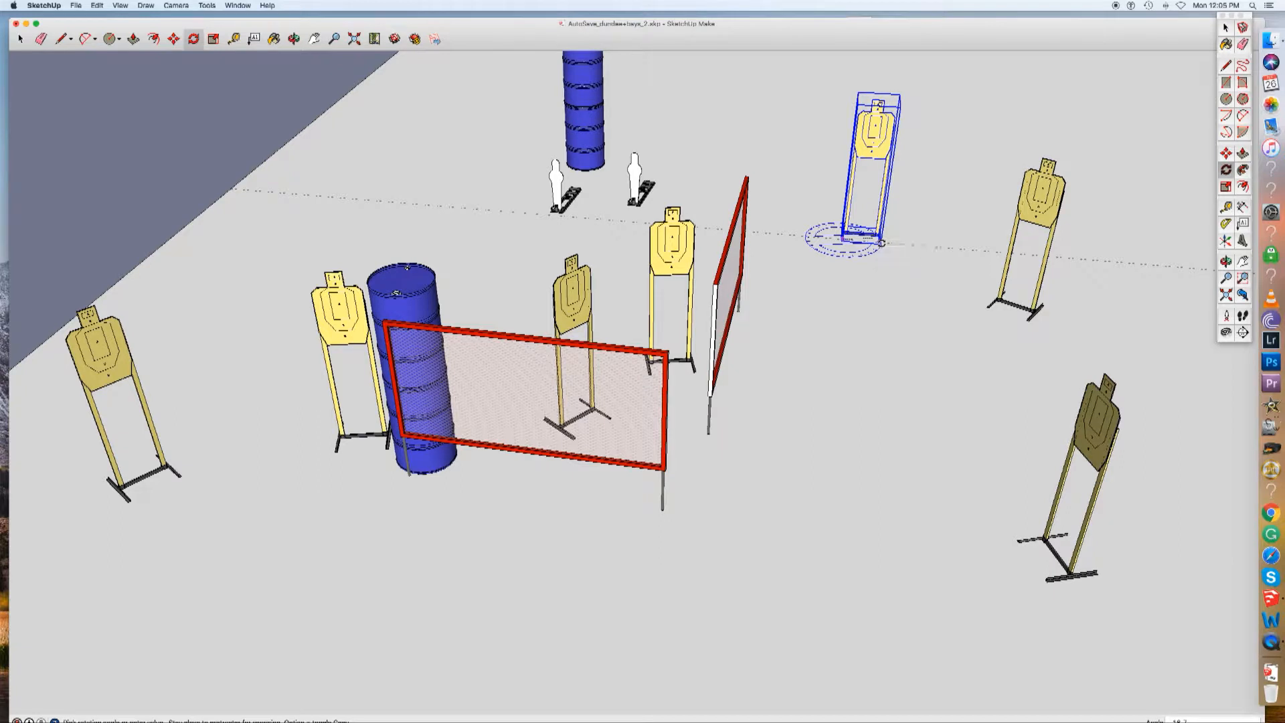
pyautogui.click(882, 242)
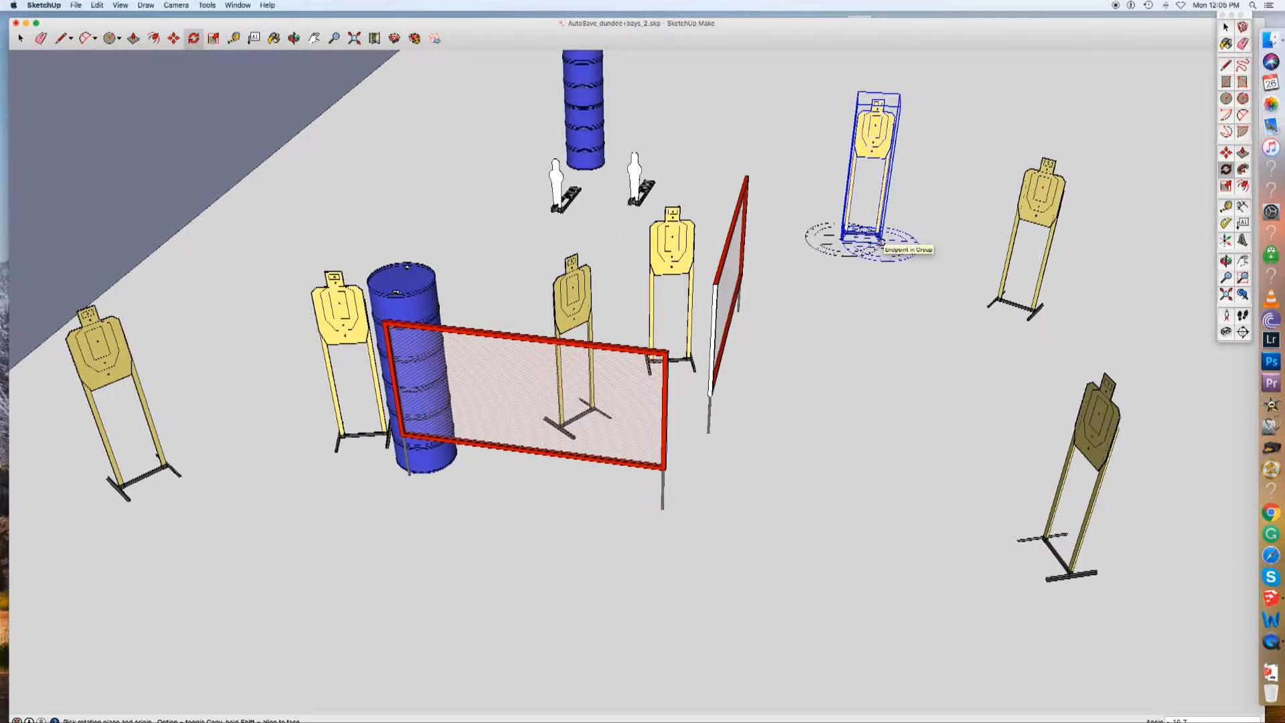
pyautogui.press('space')
pyautogui.click(869, 330)
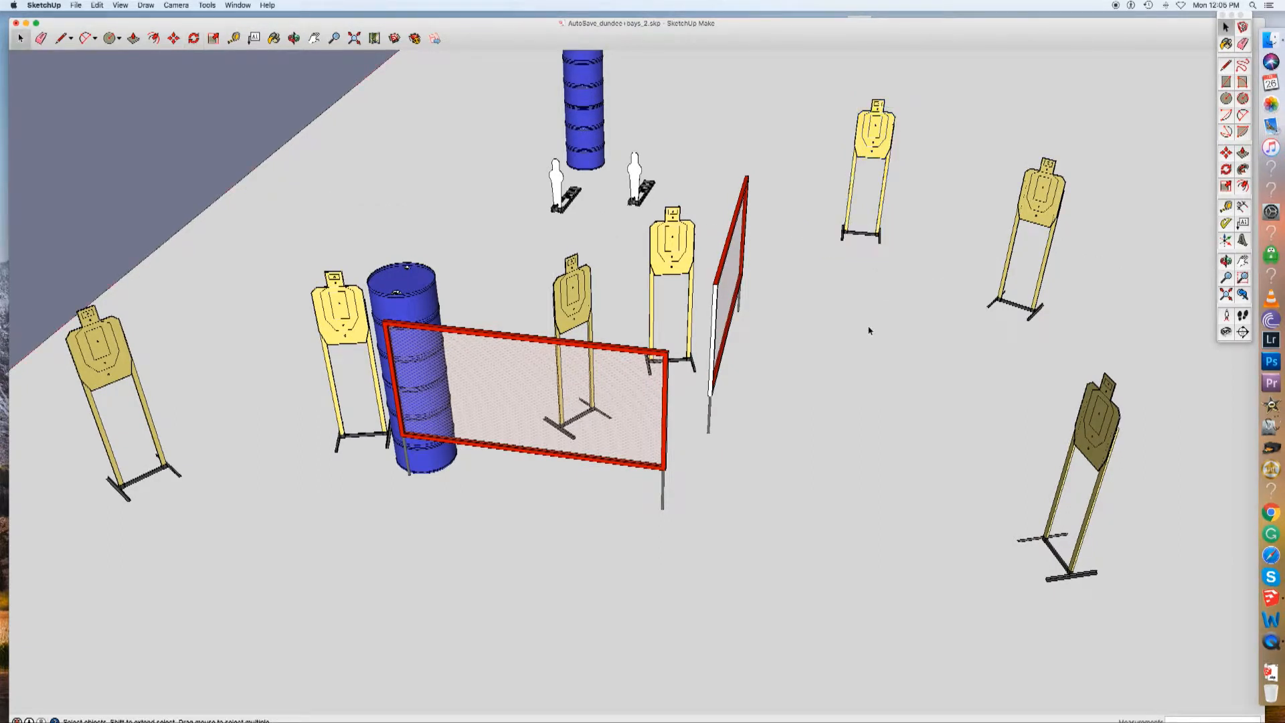
# Copy the far barrel stack, place the copy beside the nearest target stand beyond the second wall panel, and adjust its position slightly.
pyautogui.moveTo(865, 329)
pyautogui.mouseDown(button='middle')
pyautogui.moveTo(866, 390)
pyautogui.moveTo(890, 293)
pyautogui.moveTo(877, 375)
pyautogui.moveTo(879, 334)
pyautogui.moveTo(870, 345)
pyautogui.mouseUp(button='middle')
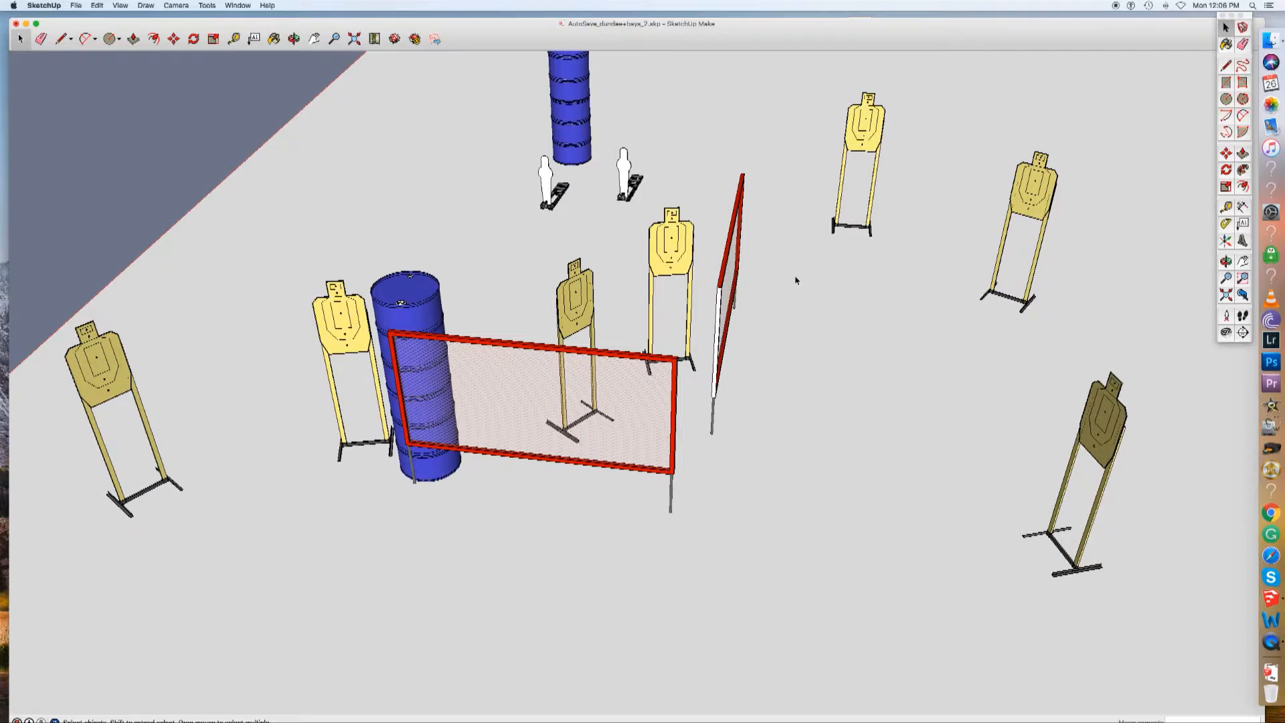
pyautogui.scroll(-5, 843, 368)
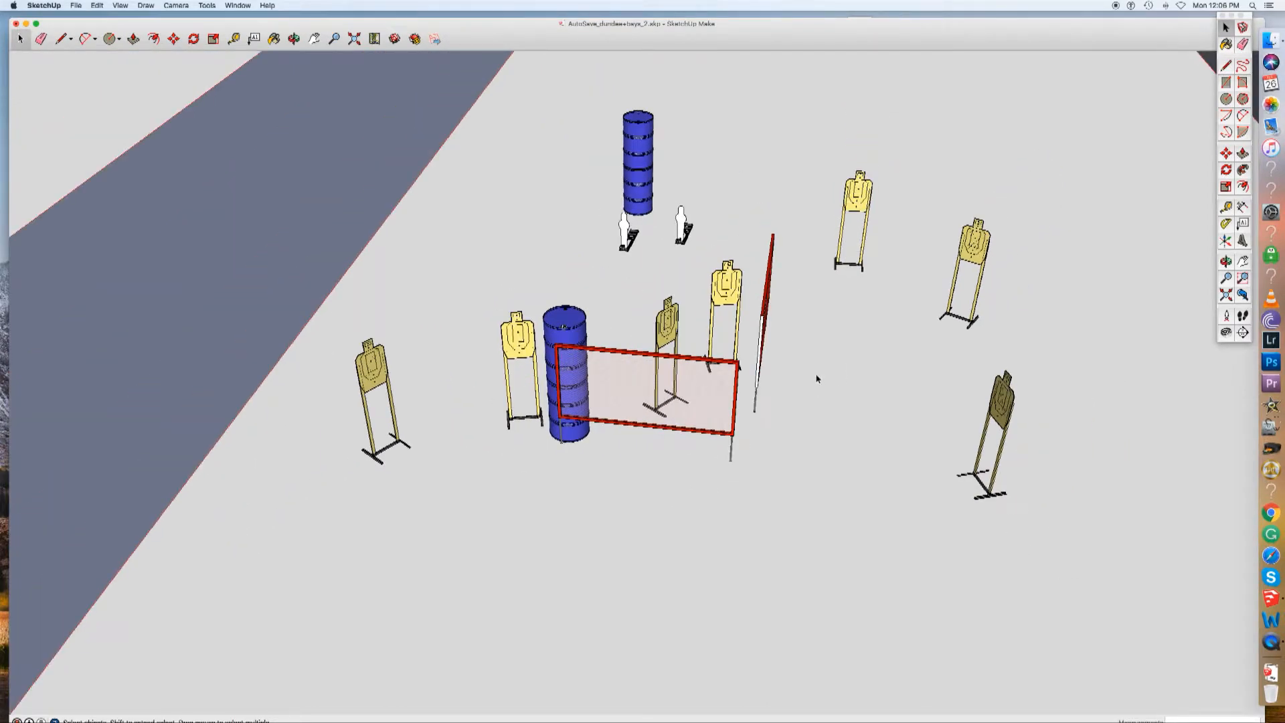
pyautogui.moveTo(848, 390); pyautogui.dragTo(828, 134, button='middle')
pyautogui.moveTo(837, 195); pyautogui.dragTo(645, 186, button='middle')
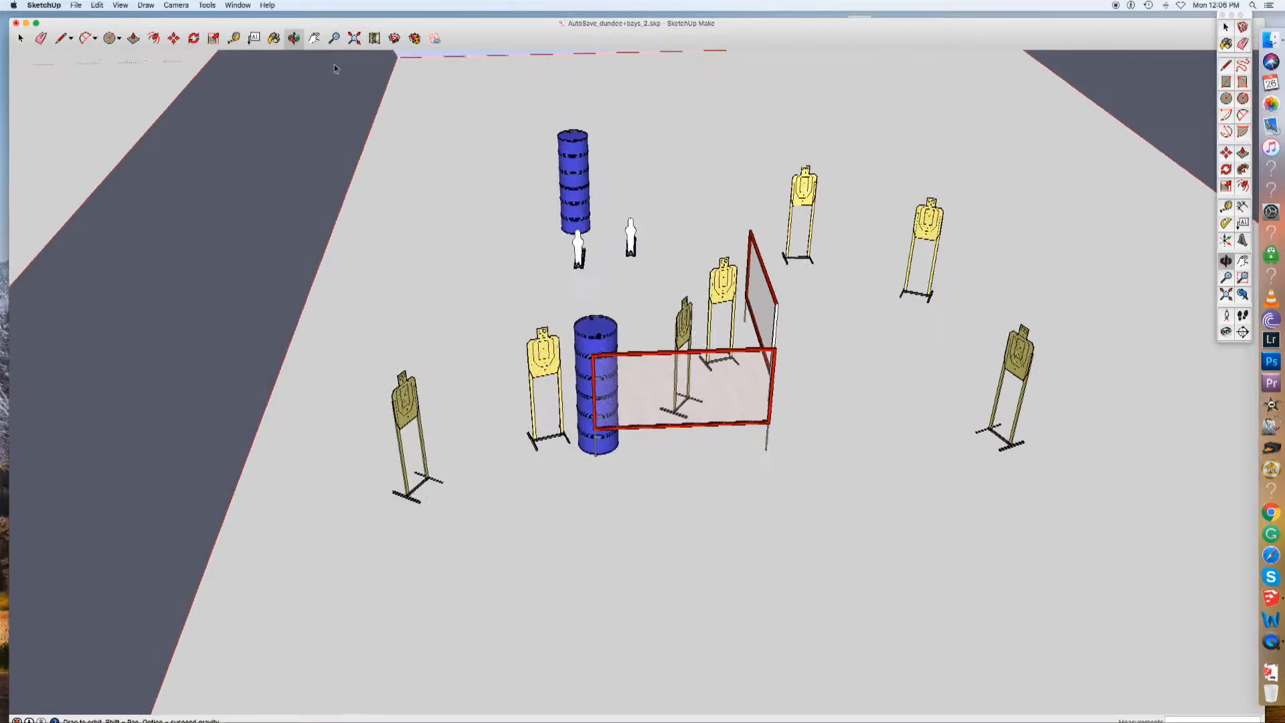
pyautogui.click(581, 168)
pyautogui.press('super+c')
pyautogui.press('super+v')
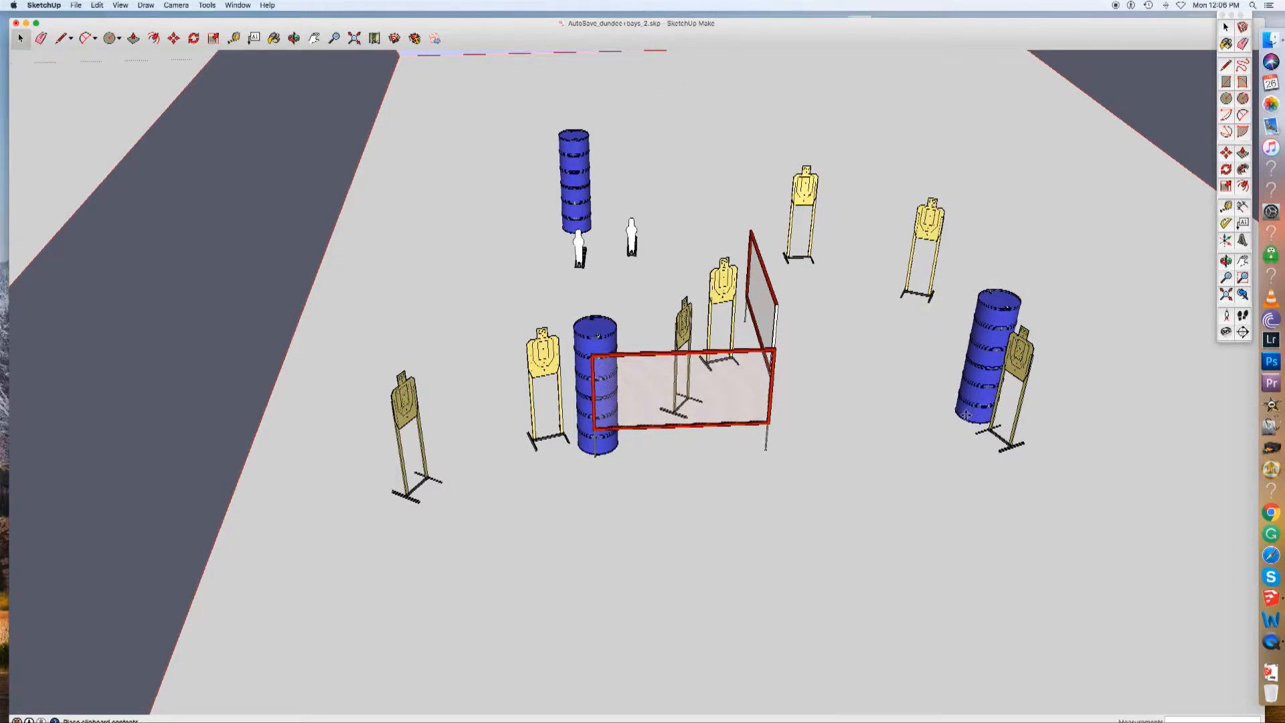
pyautogui.click(965, 415)
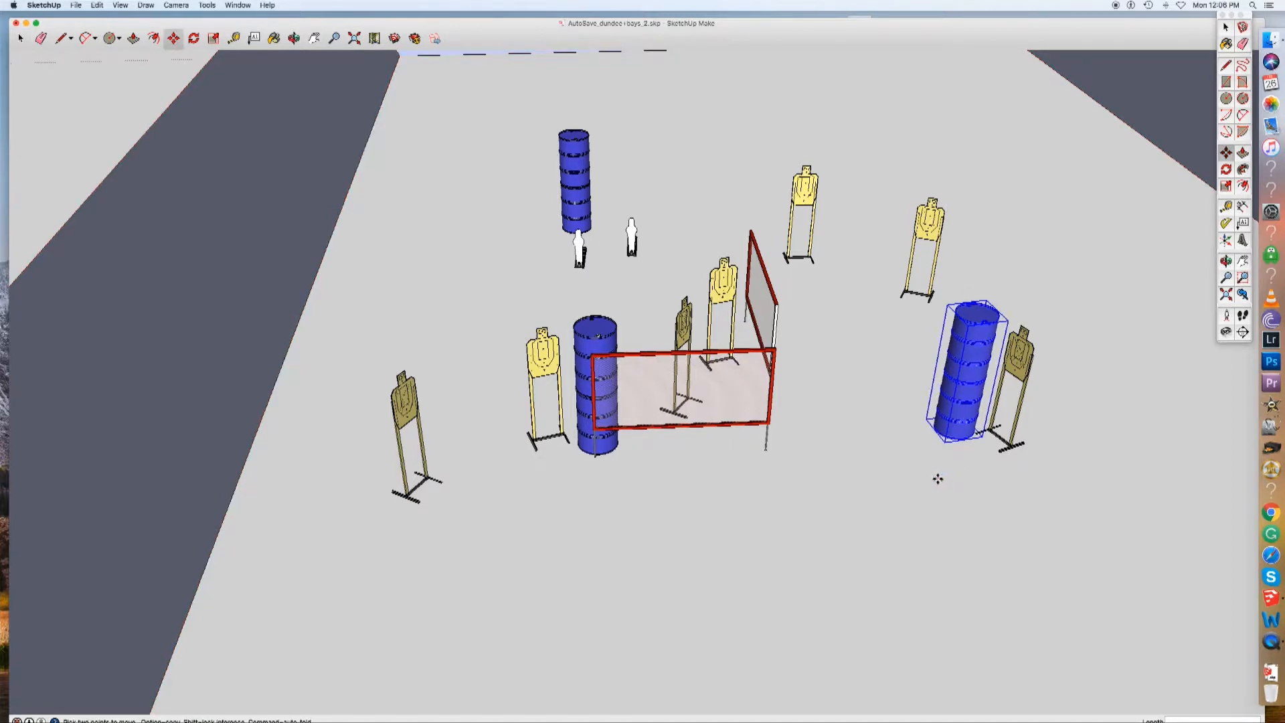
pyautogui.moveTo(921, 462); pyautogui.dragTo(823, 517, button='middle')
pyautogui.click(857, 534)
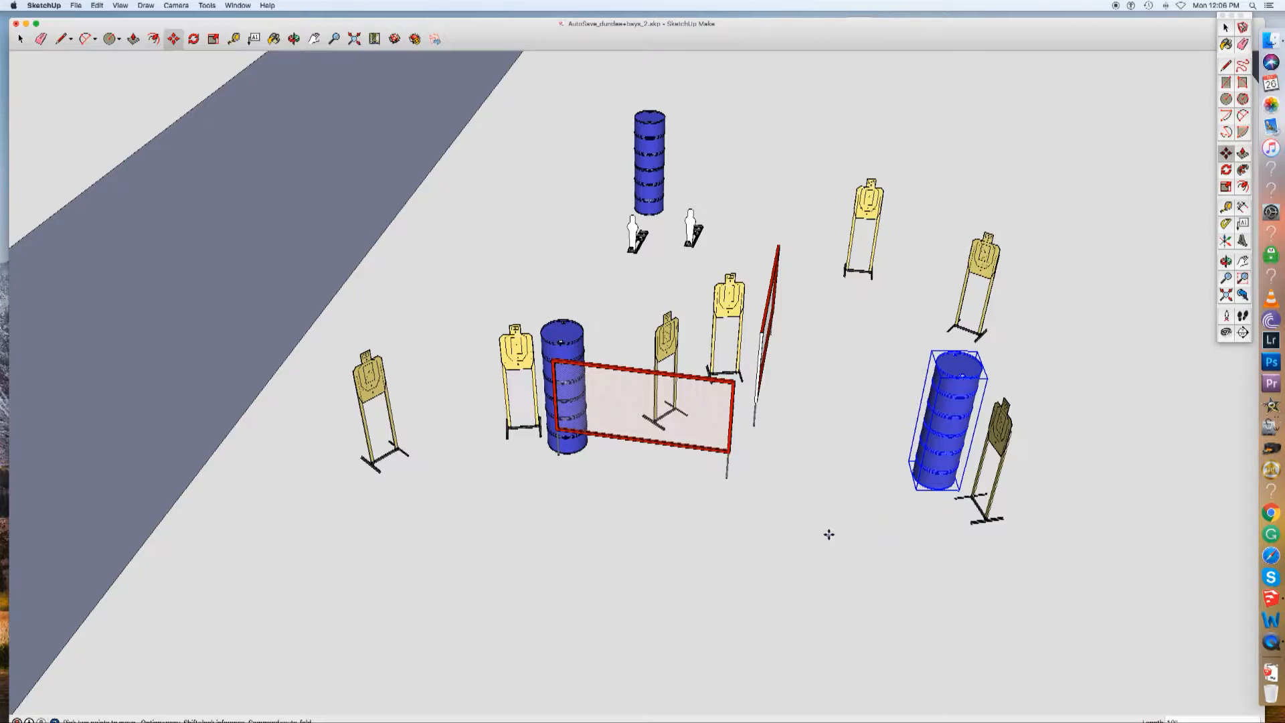
pyautogui.press('space')
pyautogui.click(837, 512)
# Place another copy of the barrel stack beside the middle of the three target stands beyond the second wall panel.
pyautogui.moveTo(837, 512); pyautogui.dragTo(1102, 502, button='middle')
pyautogui.moveTo(890, 399); pyautogui.dragTo(893, 455, button='middle')
pyautogui.keyDown('shift'); pyautogui.moveTo(893, 455); pyautogui.dragTo(1007, 536, button='middle'); pyautogui.keyUp('shift')
pyautogui.moveTo(860, 564); pyautogui.dragTo(1090, 563, button='middle')
pyautogui.moveTo(926, 479); pyautogui.dragTo(419, 510, button='middle')
pyautogui.moveTo(497, 521); pyautogui.dragTo(660, 400, button='middle')
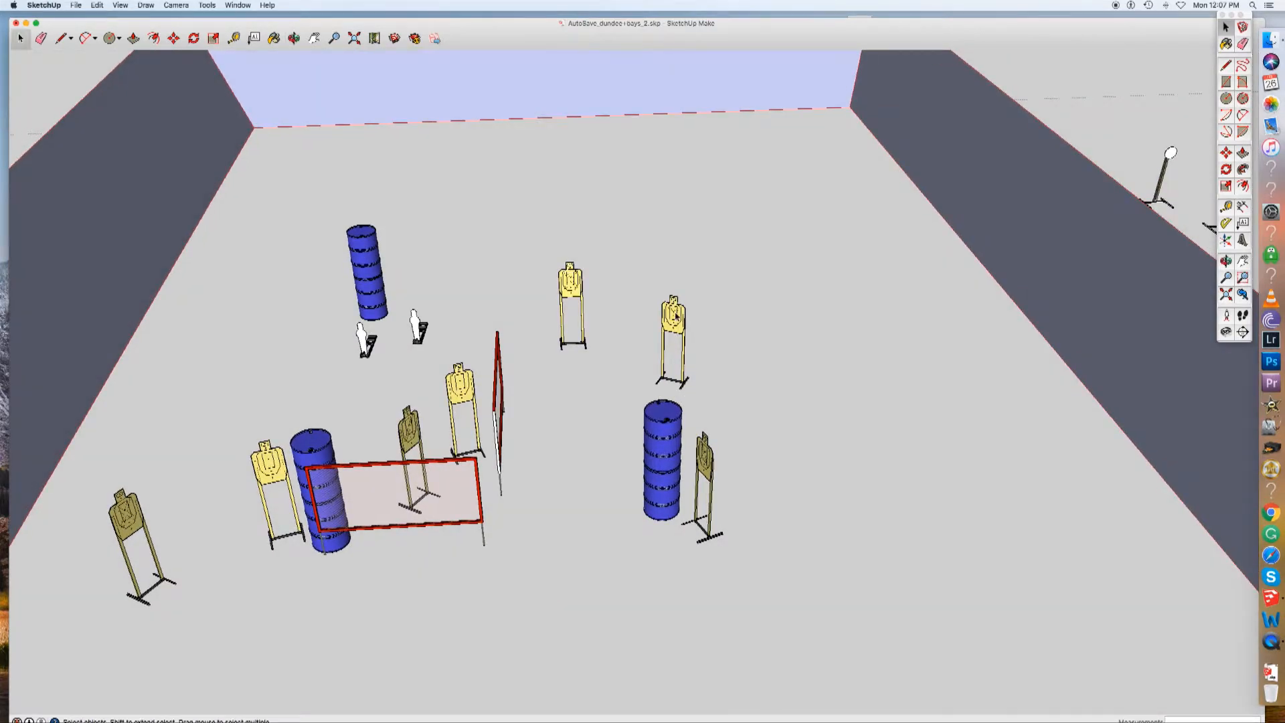
pyautogui.click(665, 437)
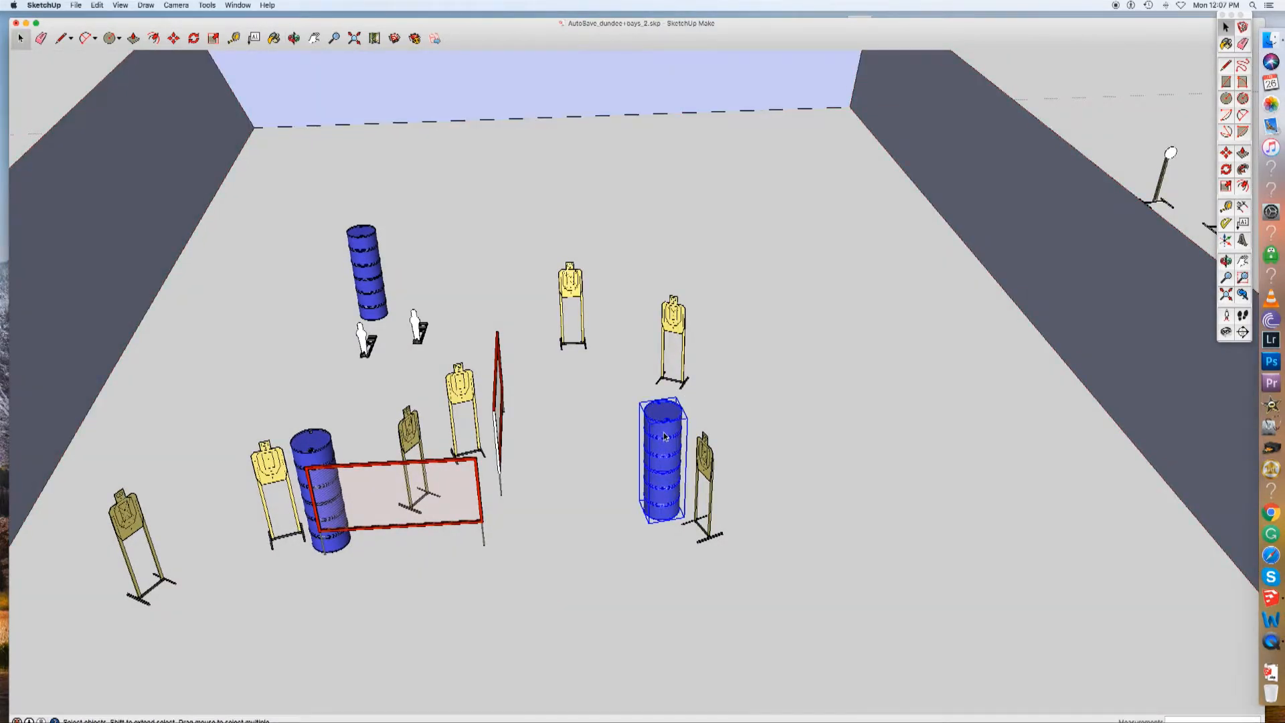
pyautogui.click(635, 375)
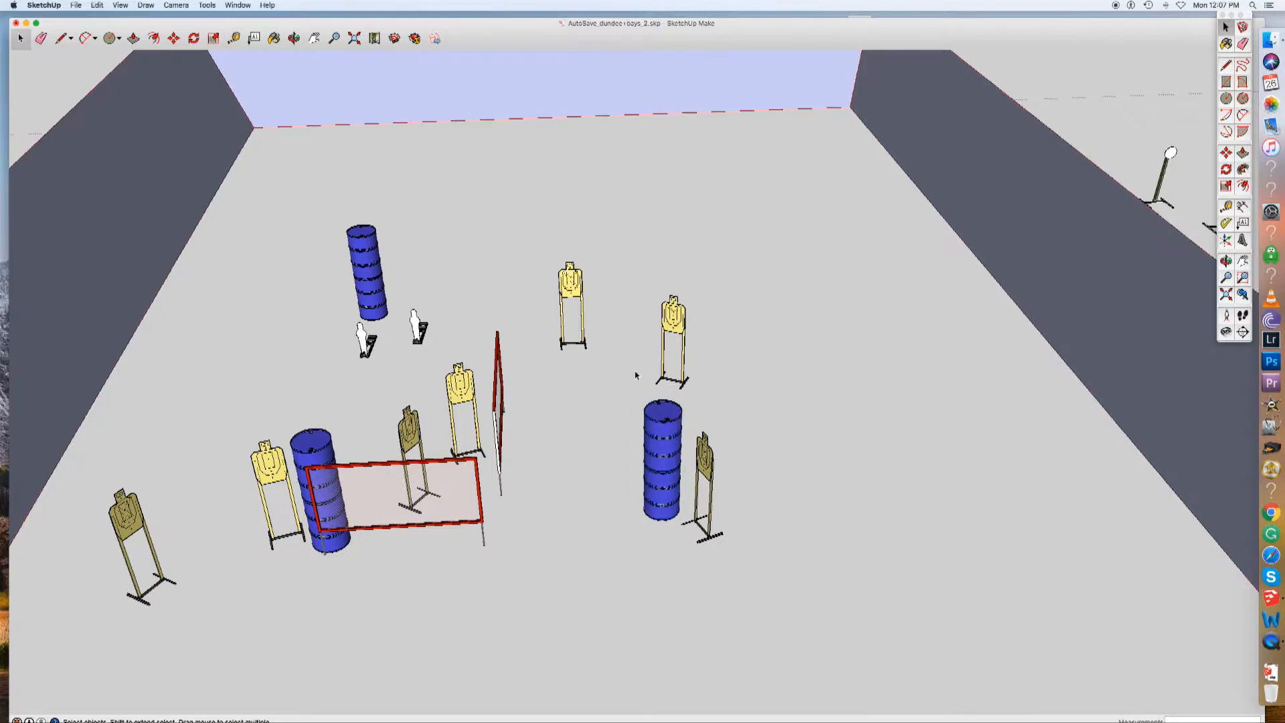
pyautogui.press('super+z')
pyautogui.press('m')
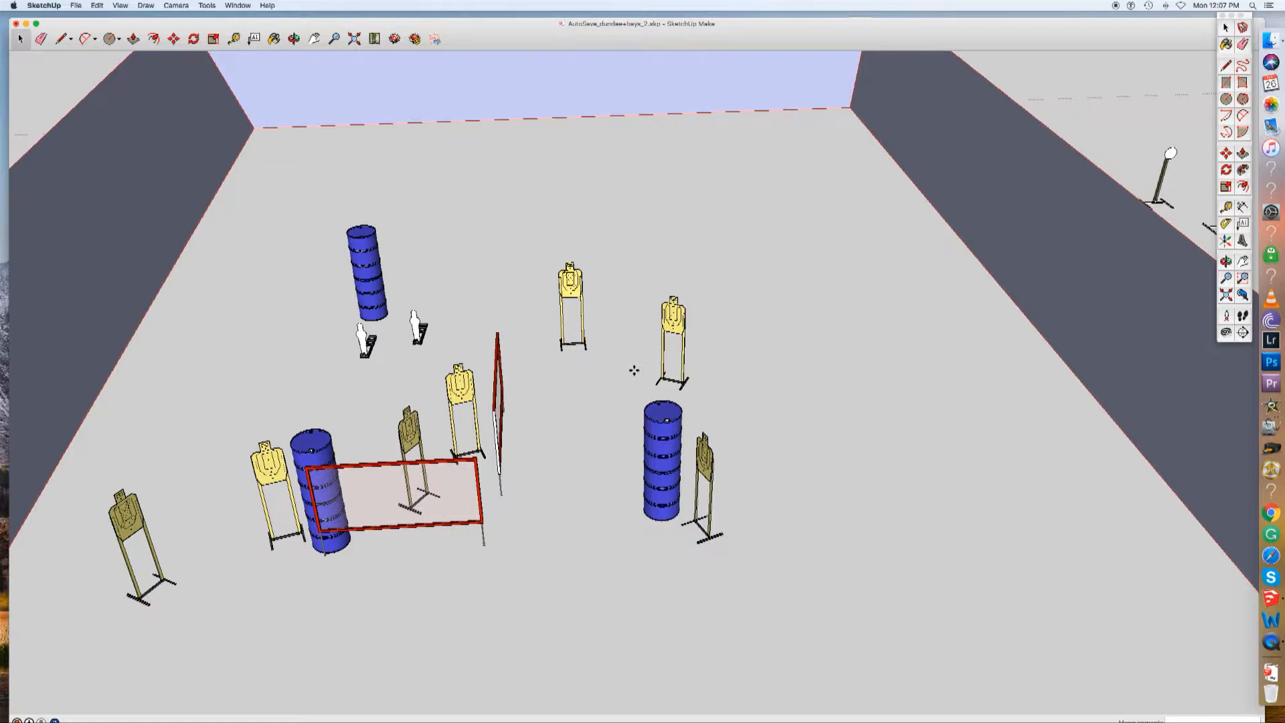
pyautogui.press('super+v')
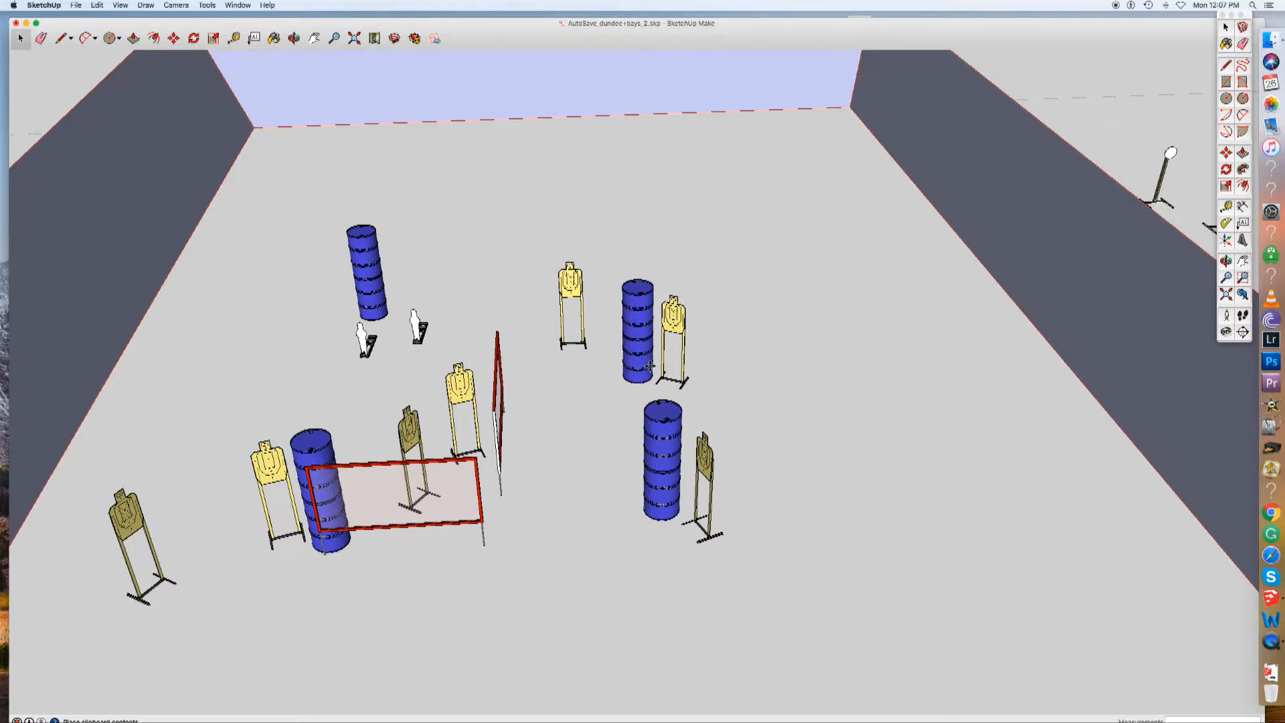
pyautogui.click(650, 366)
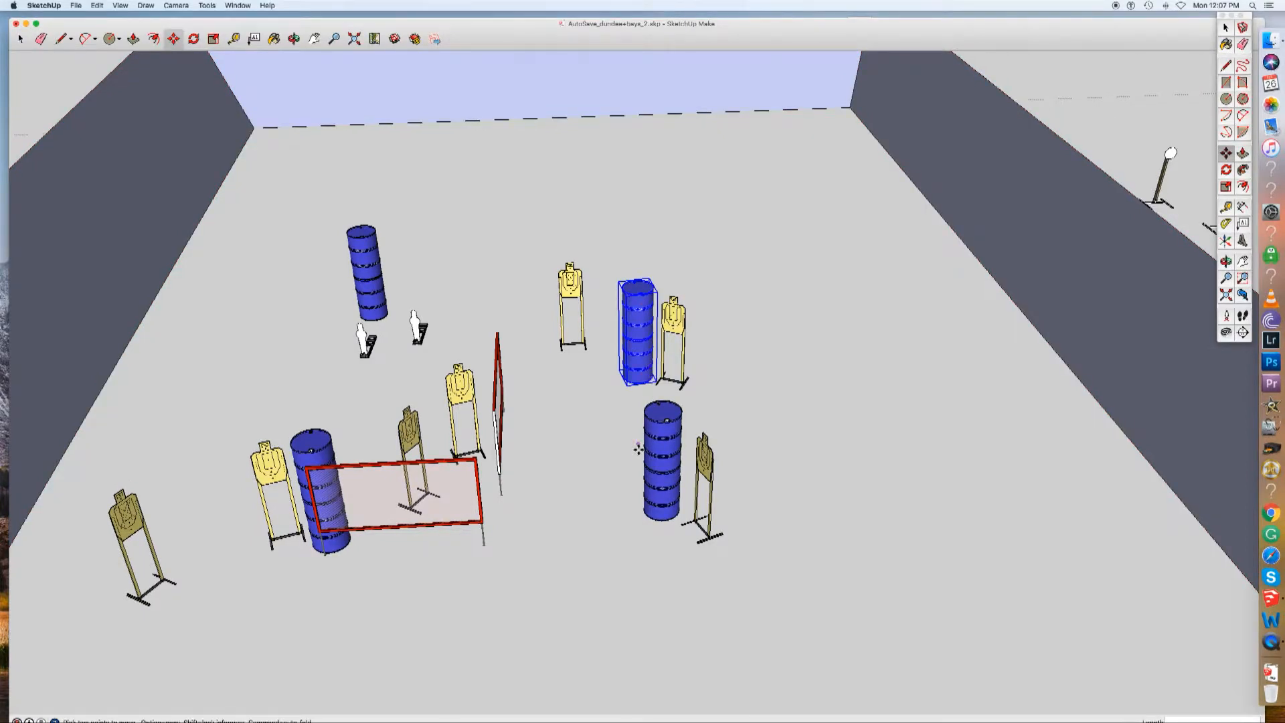
pyautogui.click(580, 441)
# Rotate the popper nearer the second wall panel counterclockwise about the rear of its base until it lies crosswise.
pyautogui.moveTo(585, 444); pyautogui.dragTo(607, 367, button='middle')
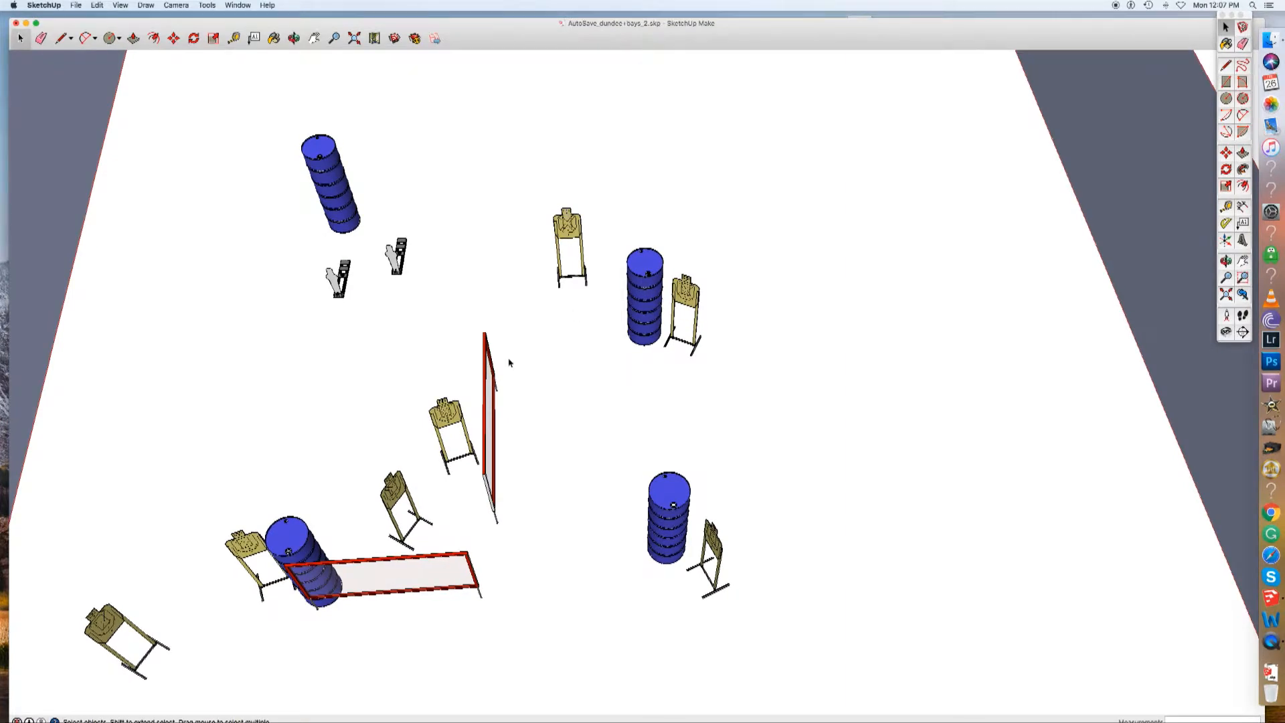
pyautogui.press('o')
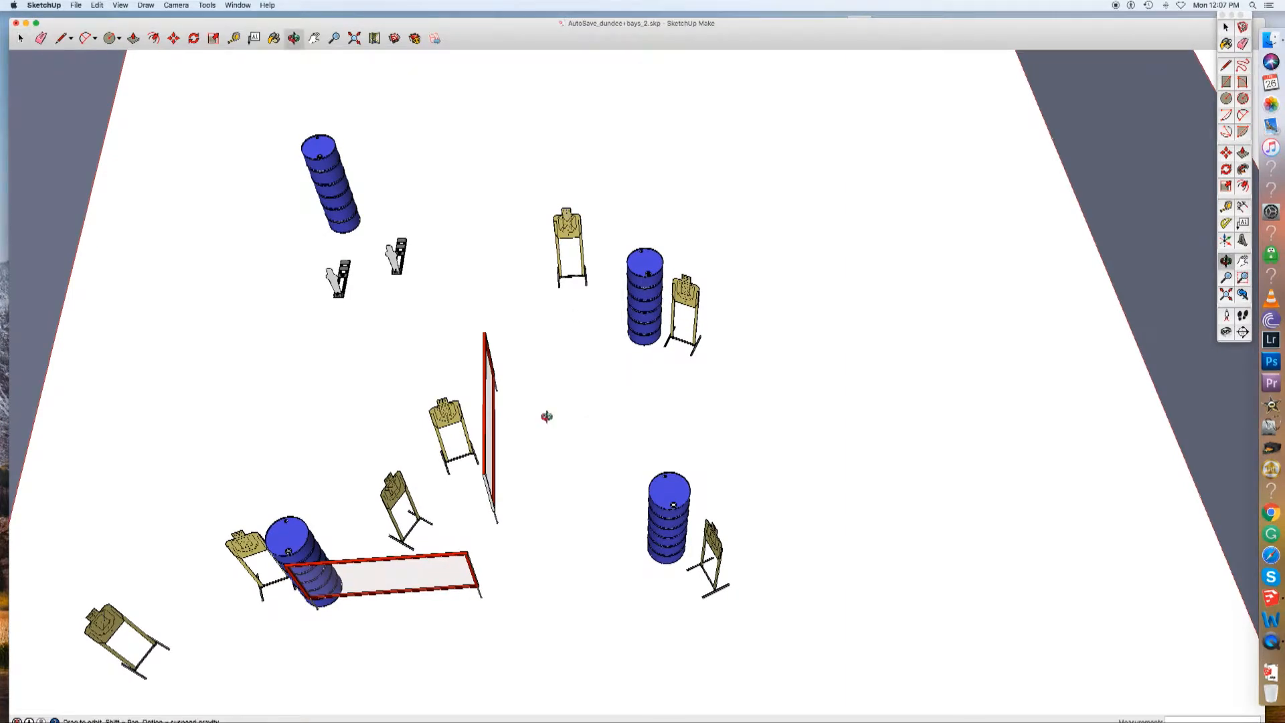
pyautogui.moveTo(545, 413); pyautogui.dragTo(564, 260)
pyautogui.moveTo(578, 476); pyautogui.dragTo(583, 406, button='middle')
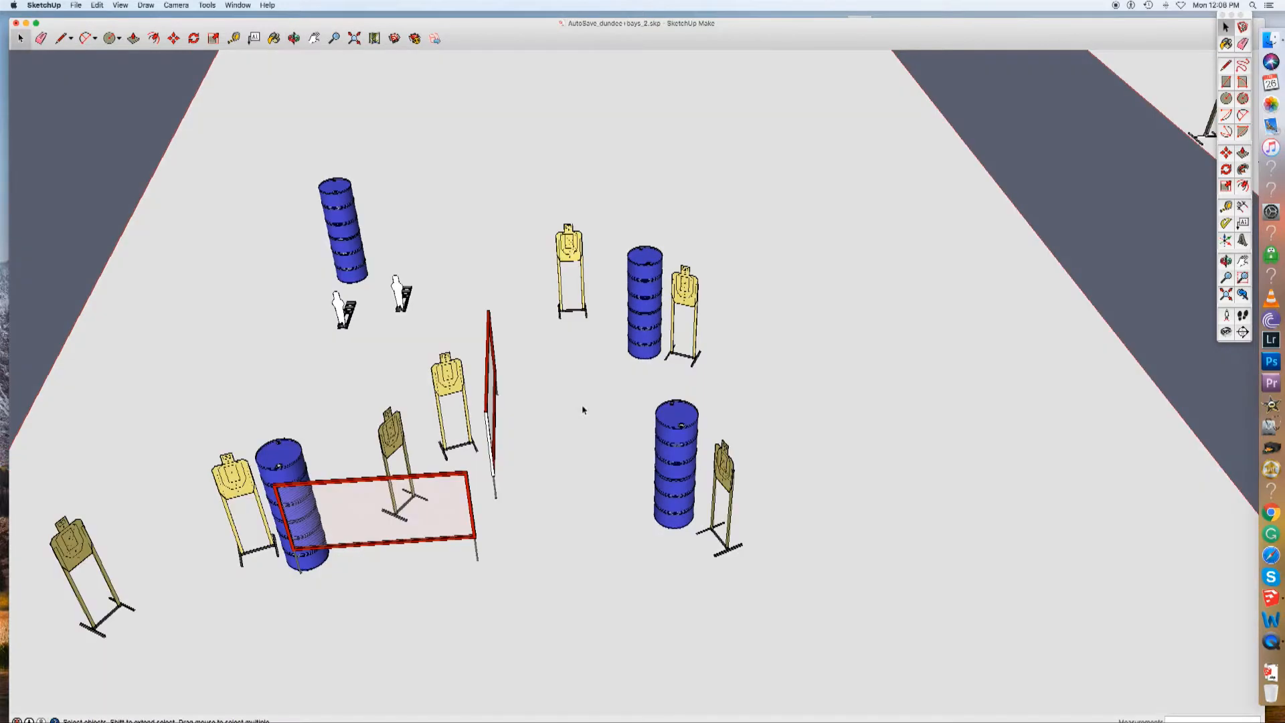
pyautogui.press('o')
pyautogui.moveTo(576, 411); pyautogui.dragTo(585, 488)
pyautogui.press('space')
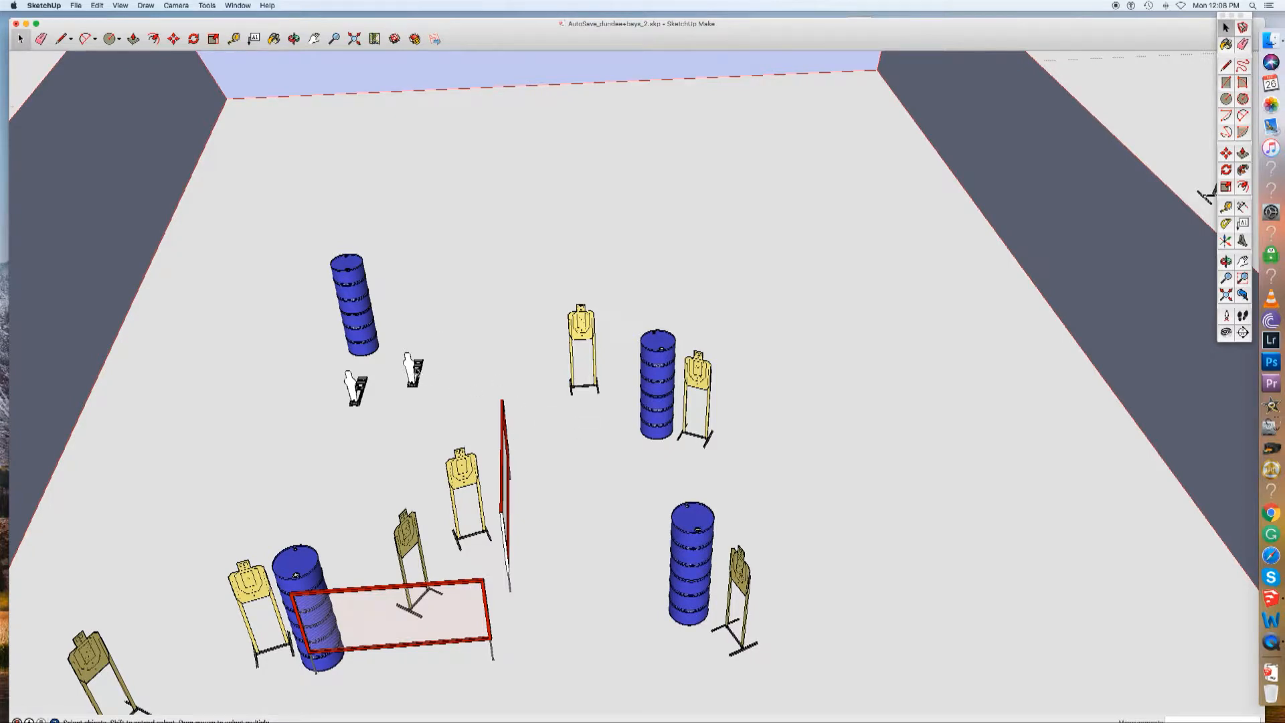
pyautogui.click(413, 376)
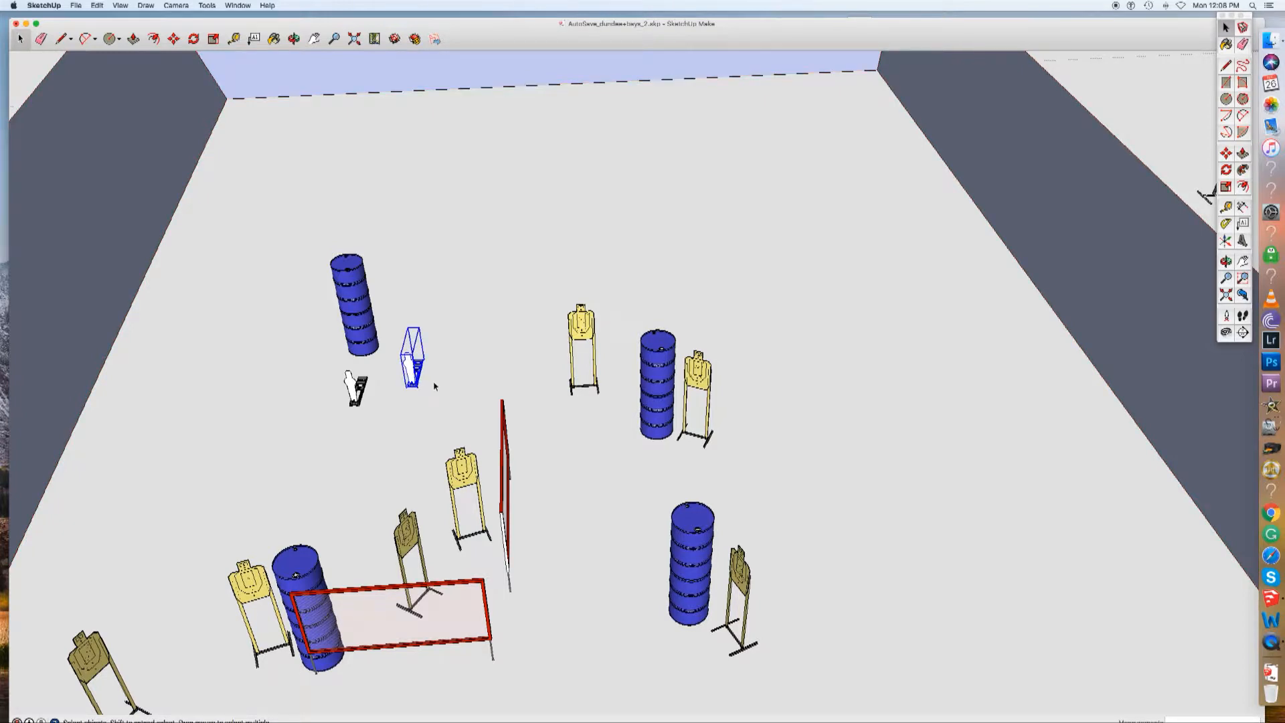
pyautogui.press('q')
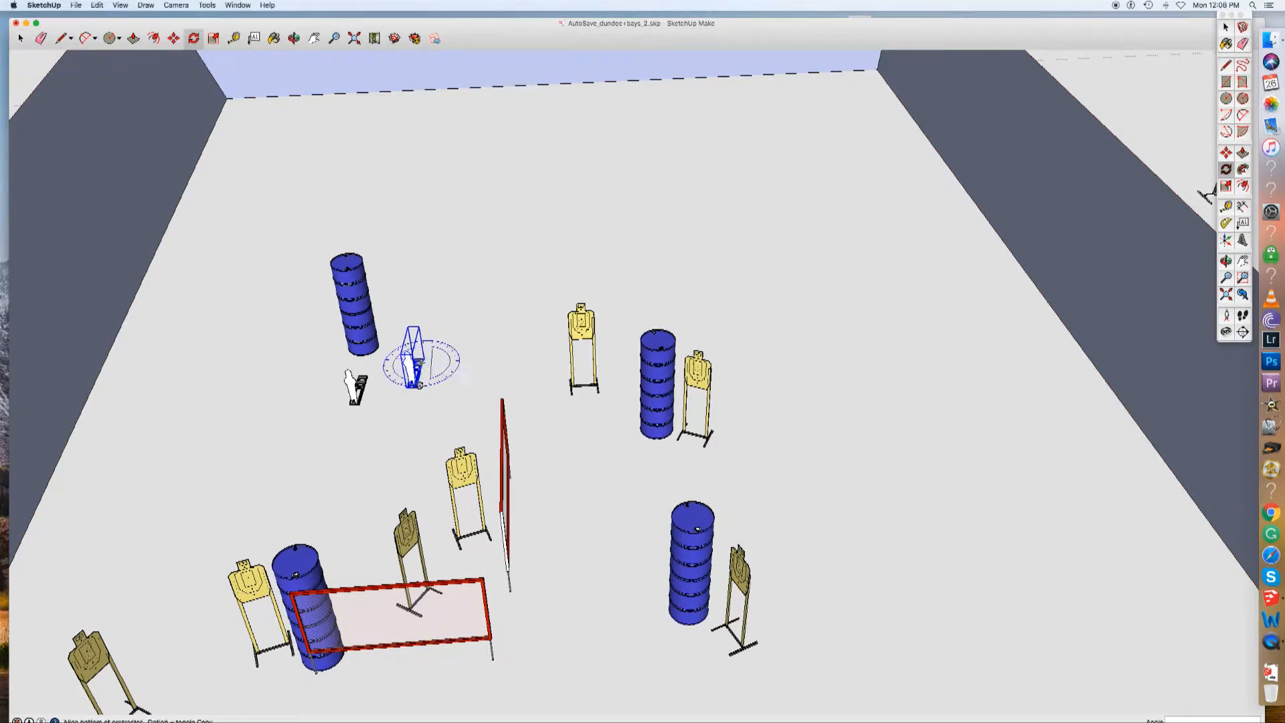
pyautogui.click(419, 384)
pyautogui.click(443, 387)
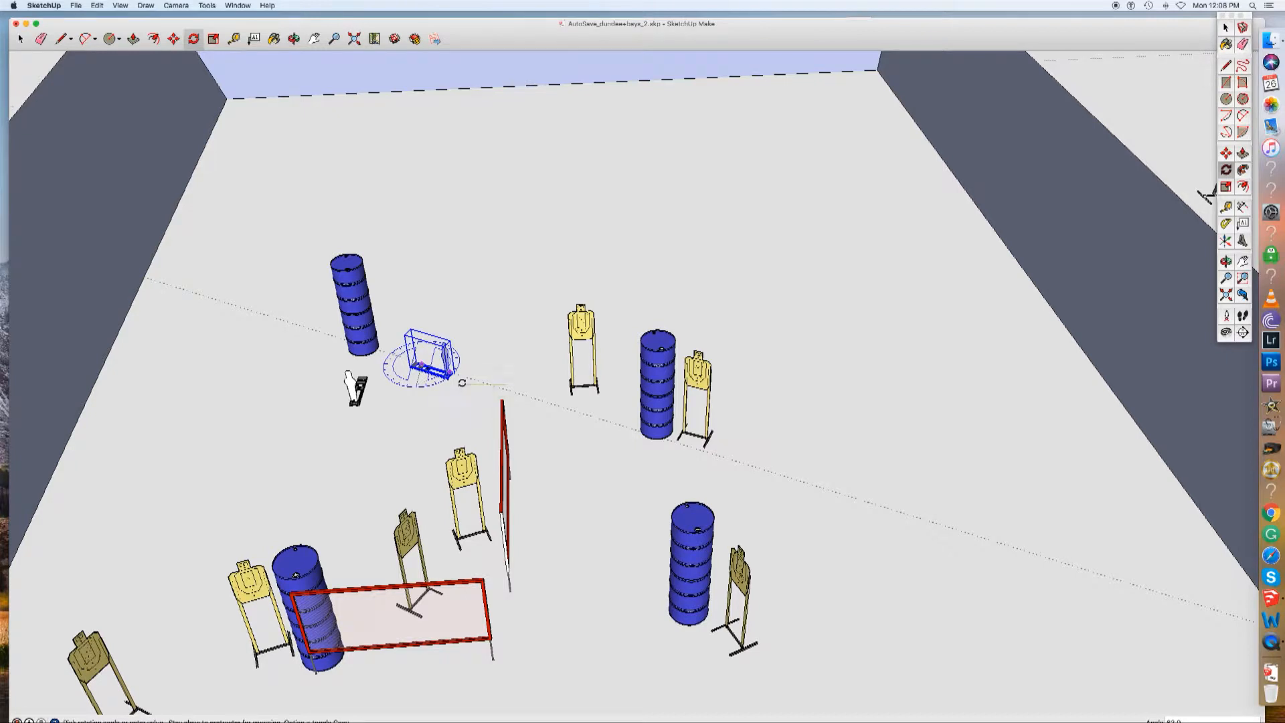
pyautogui.press('space')
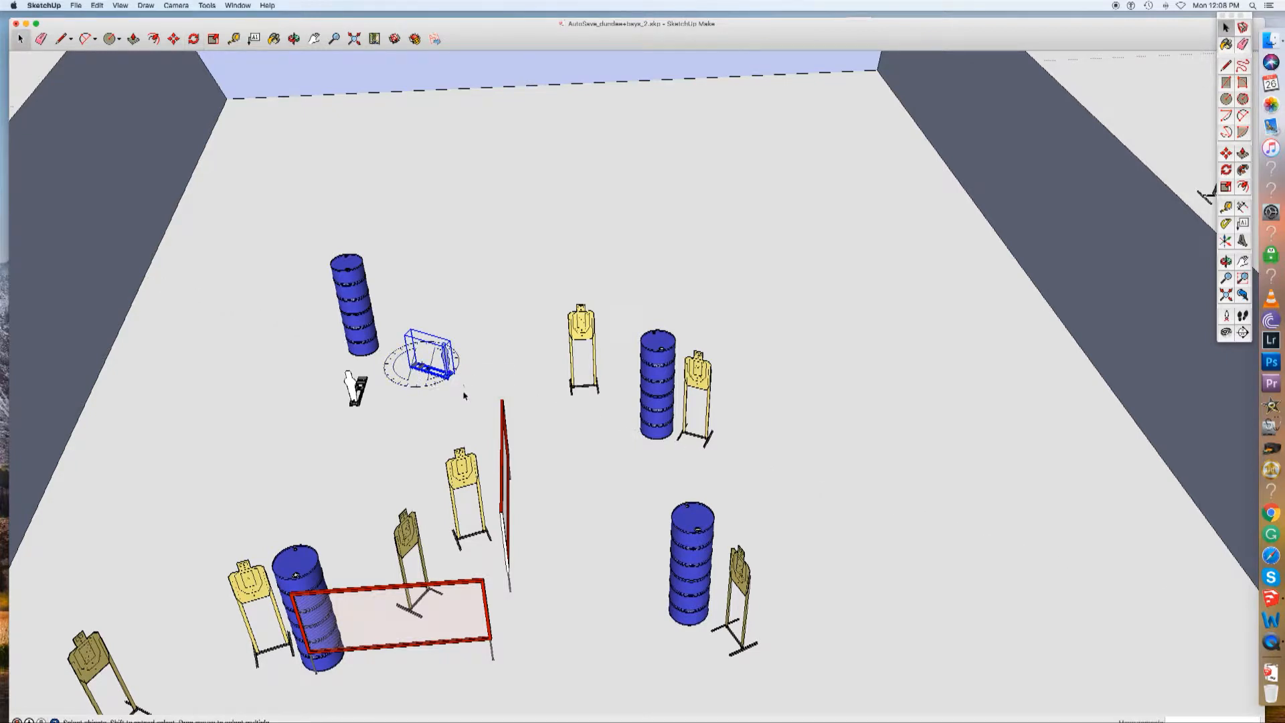
pyautogui.click(464, 395)
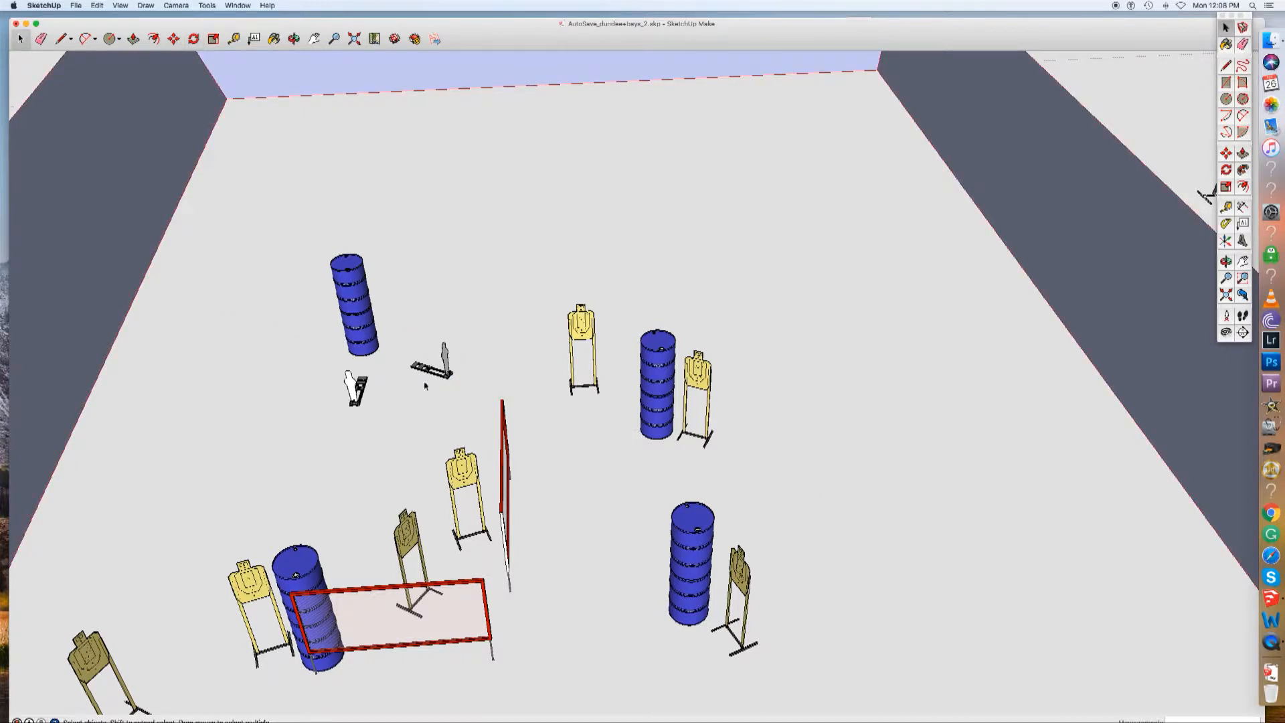
# Move the rotated popper past the other popper to the side-berm side of the far barrel stack.
pyautogui.moveTo(462, 435); pyautogui.dragTo(445, 201, button='middle')
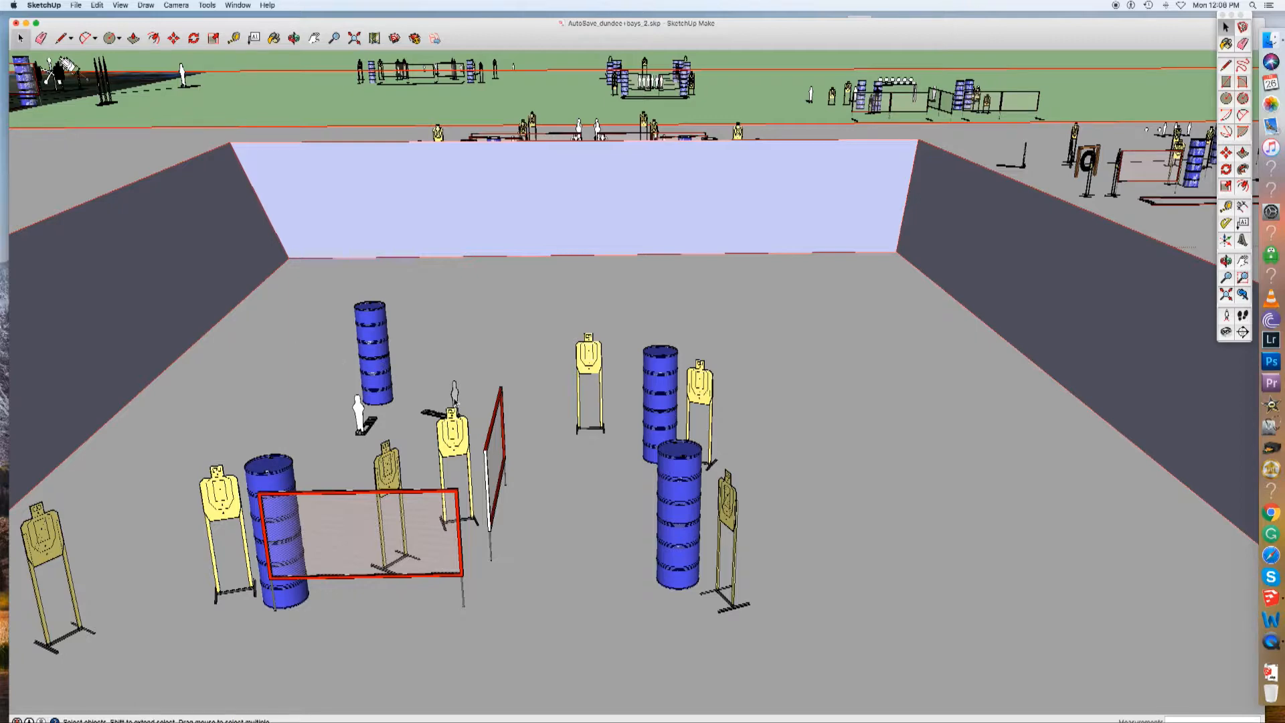
pyautogui.moveTo(488, 430); pyautogui.dragTo(451, 402, button='middle')
pyautogui.click(445, 366)
pyautogui.press('m')
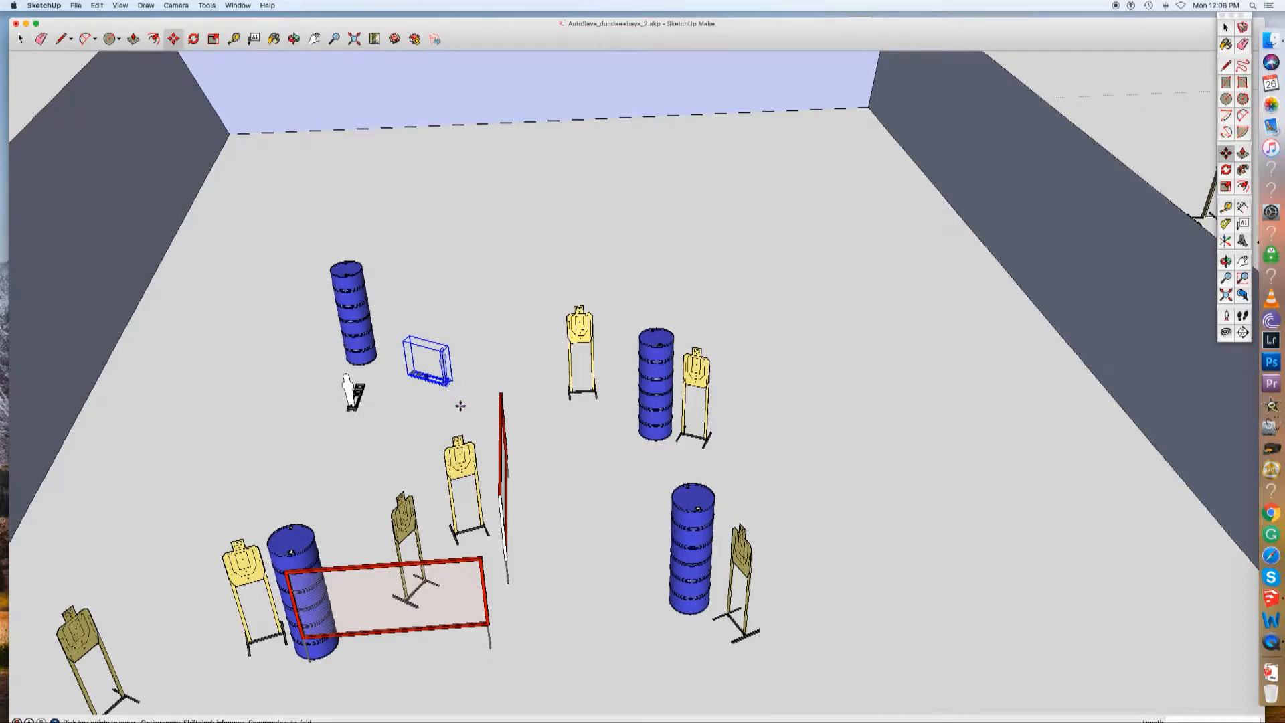
pyautogui.click(451, 405)
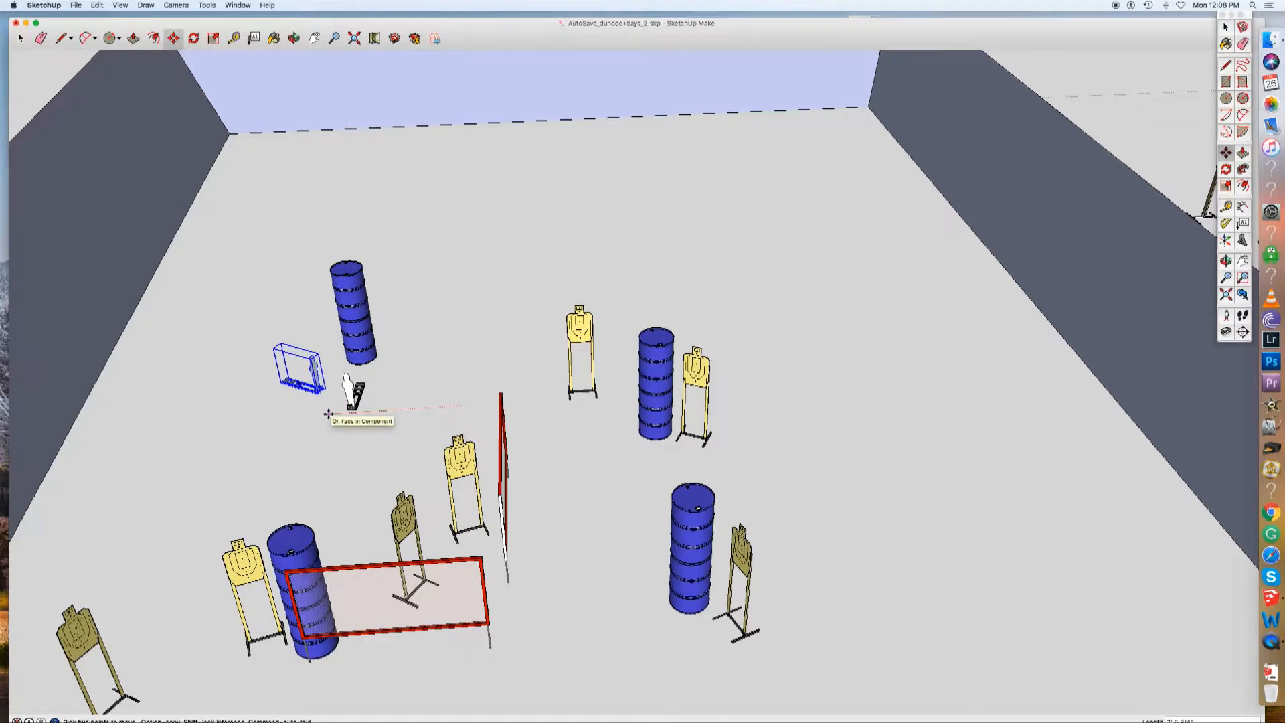
pyautogui.click(328, 413)
pyautogui.click(418, 423)
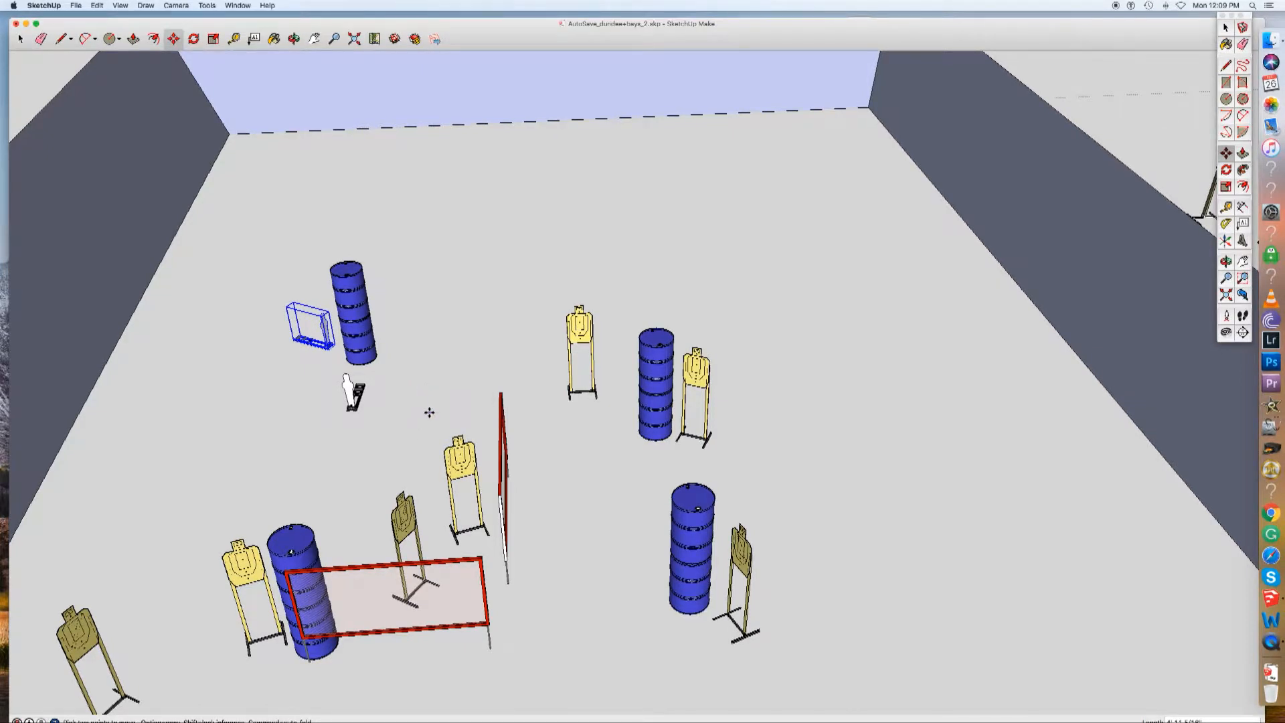
pyautogui.press('space')
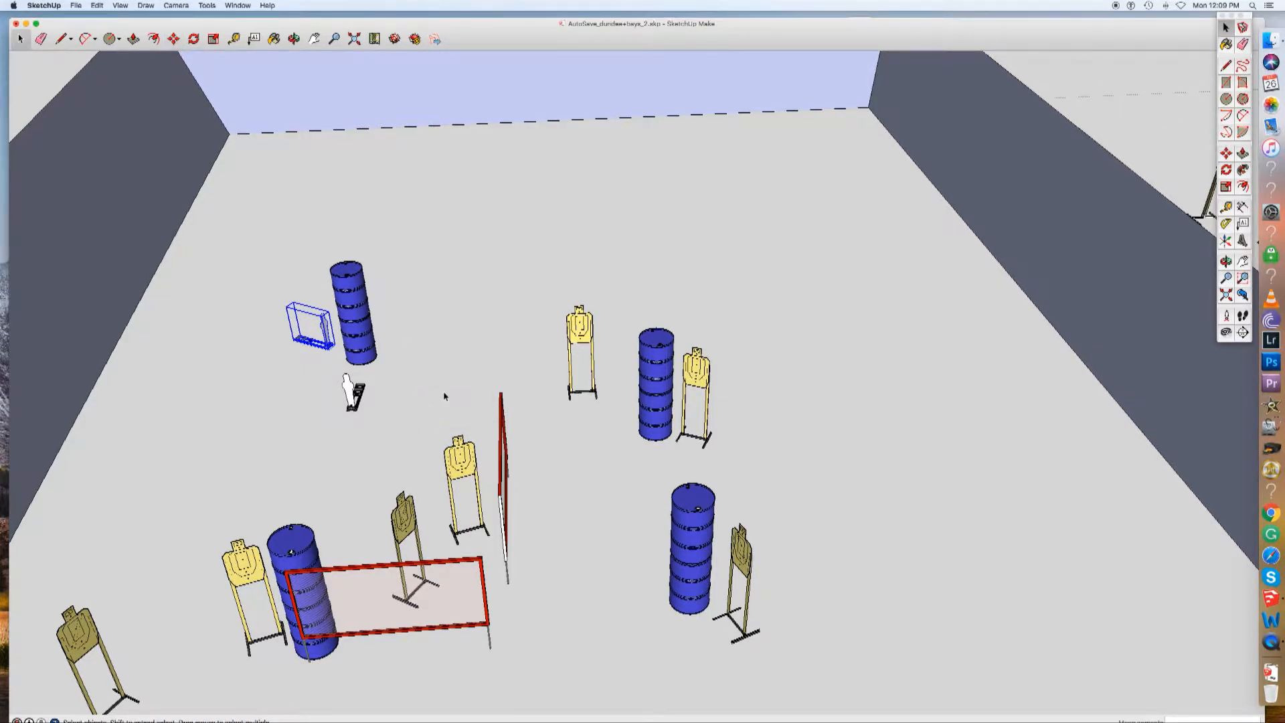
# Shift the rotated popper sideways towards the side berm, away from the target stand that hides it in the low shooter's view.
pyautogui.moveTo(457, 394); pyautogui.dragTo(417, 510, button='middle')
pyautogui.scroll(3, 415, 500)
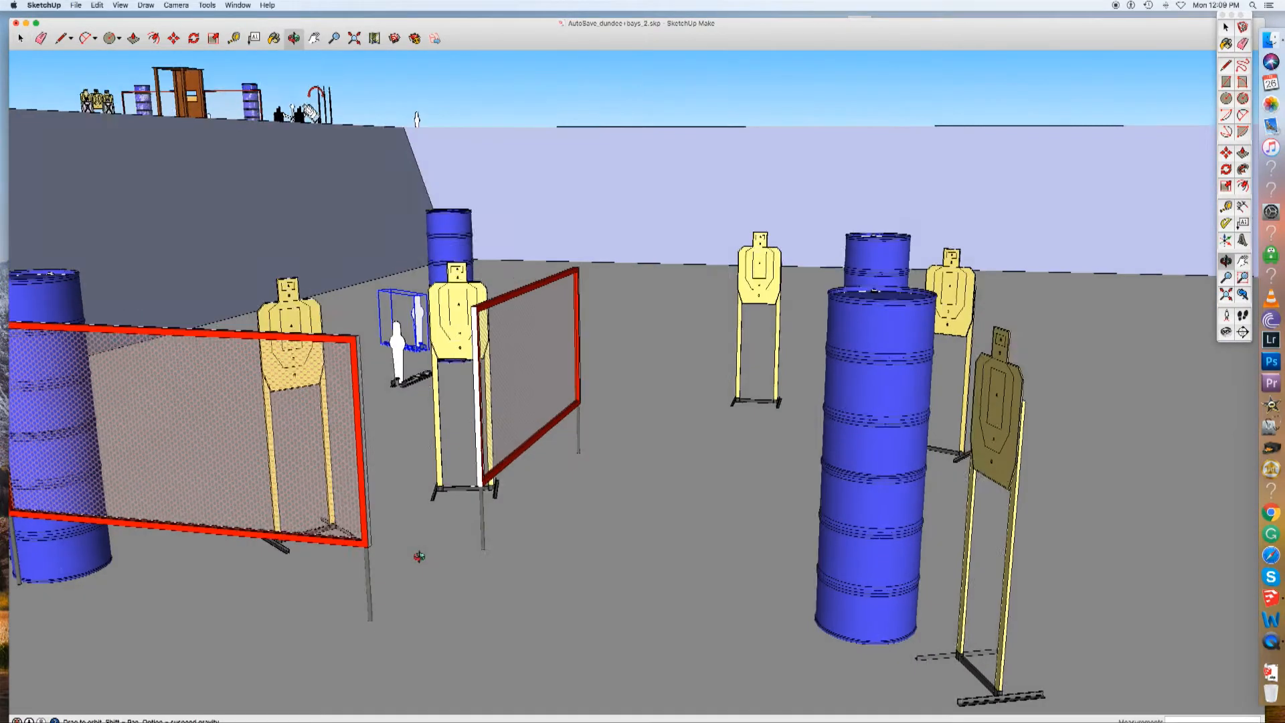
pyautogui.moveTo(419, 556)
pyautogui.mouseDown(button='middle')
pyautogui.moveTo(482, 540)
pyautogui.moveTo(399, 553)
pyautogui.moveTo(404, 542)
pyautogui.mouseUp(button='middle')
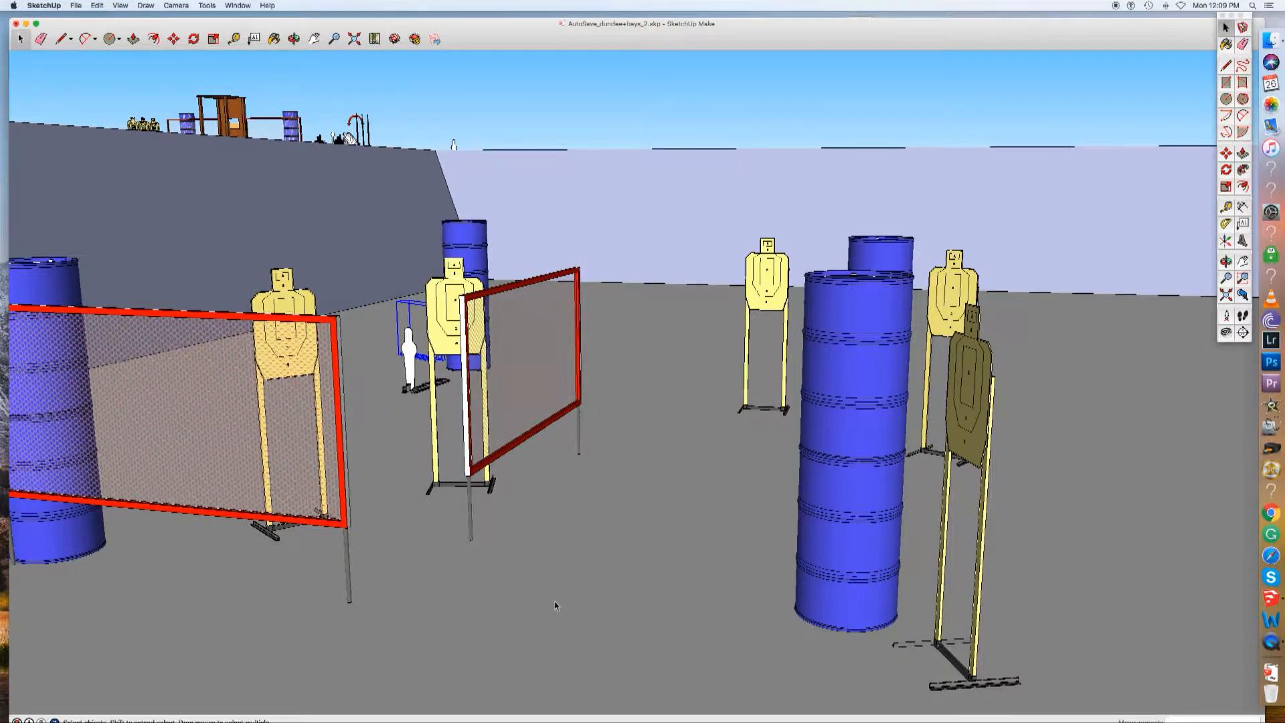
pyautogui.press('m')
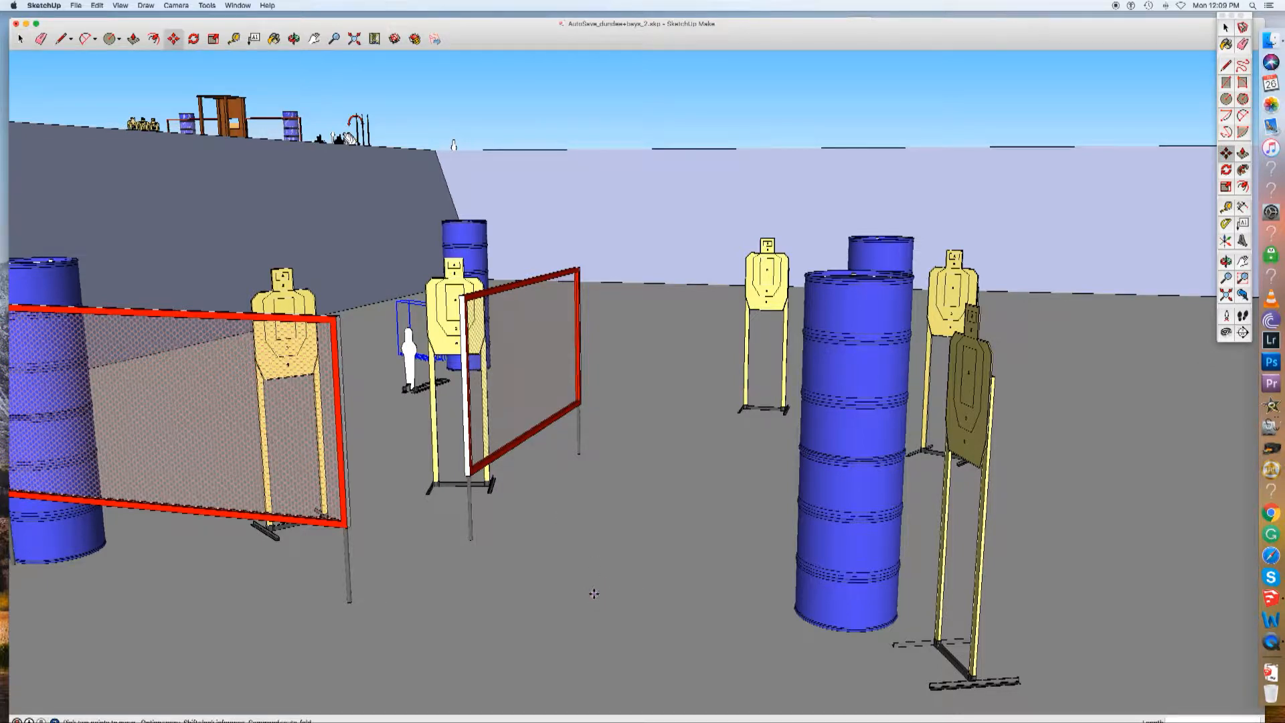
pyautogui.click(588, 592)
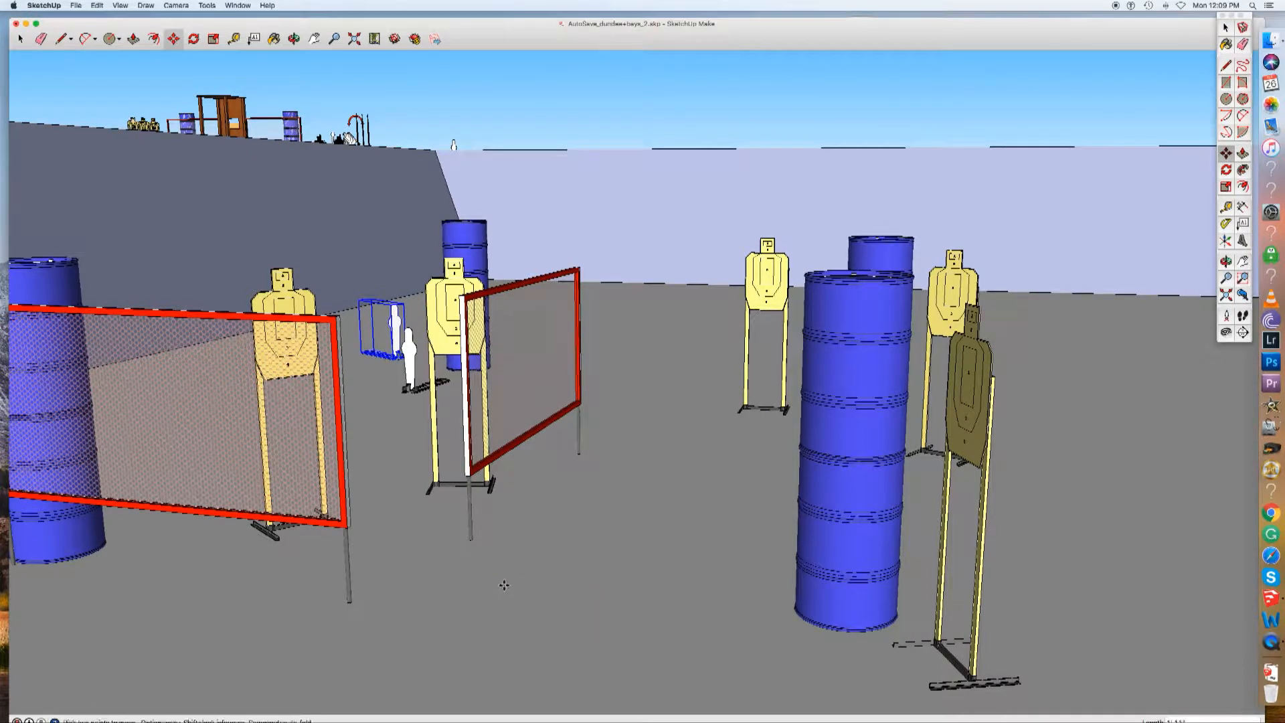
pyautogui.press('space')
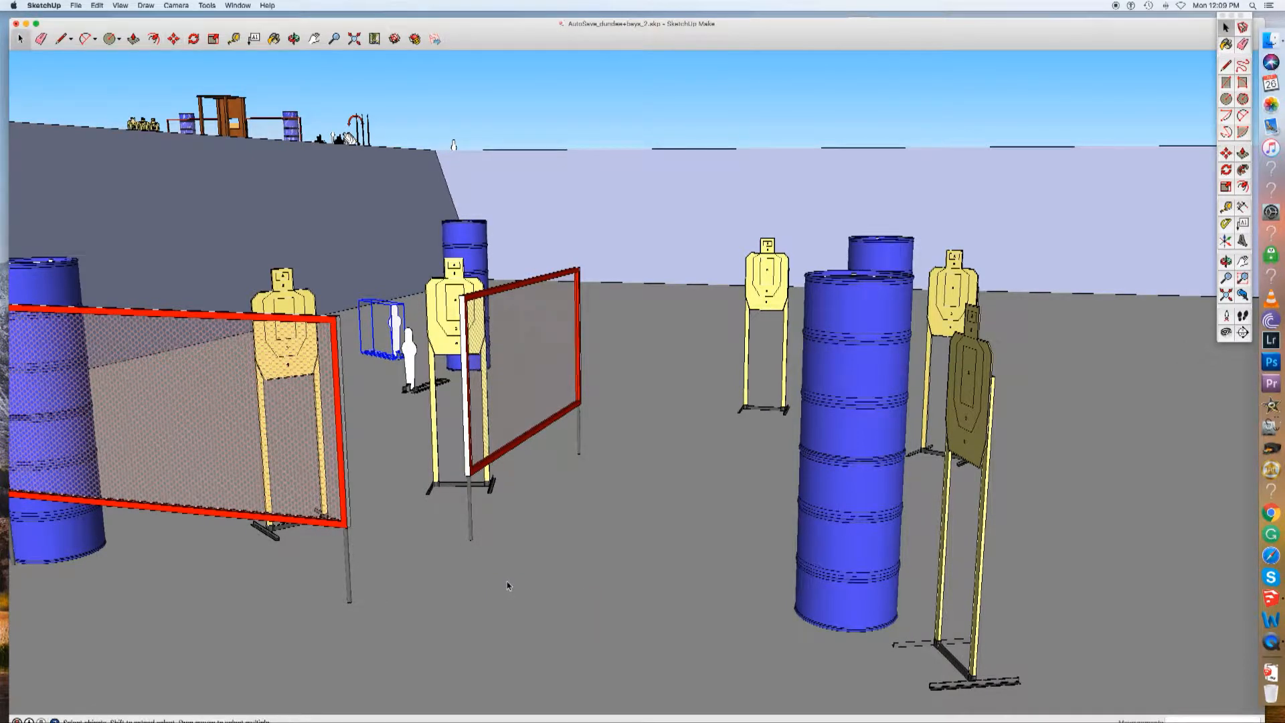
# Move the rotated popper further towards the side berm, clear of the target stand behind the second wall panel.
pyautogui.press('o')
pyautogui.moveTo(510, 581); pyautogui.dragTo(482, 589)
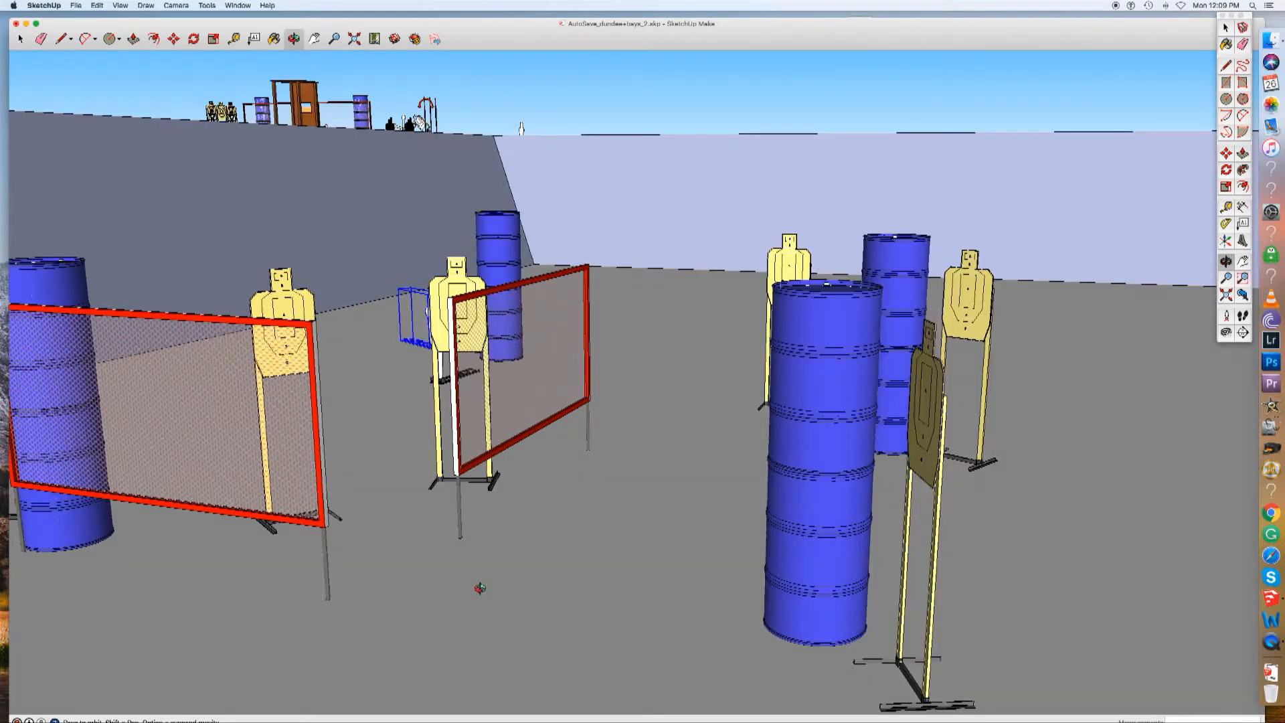
pyautogui.press('space')
pyautogui.press('m')
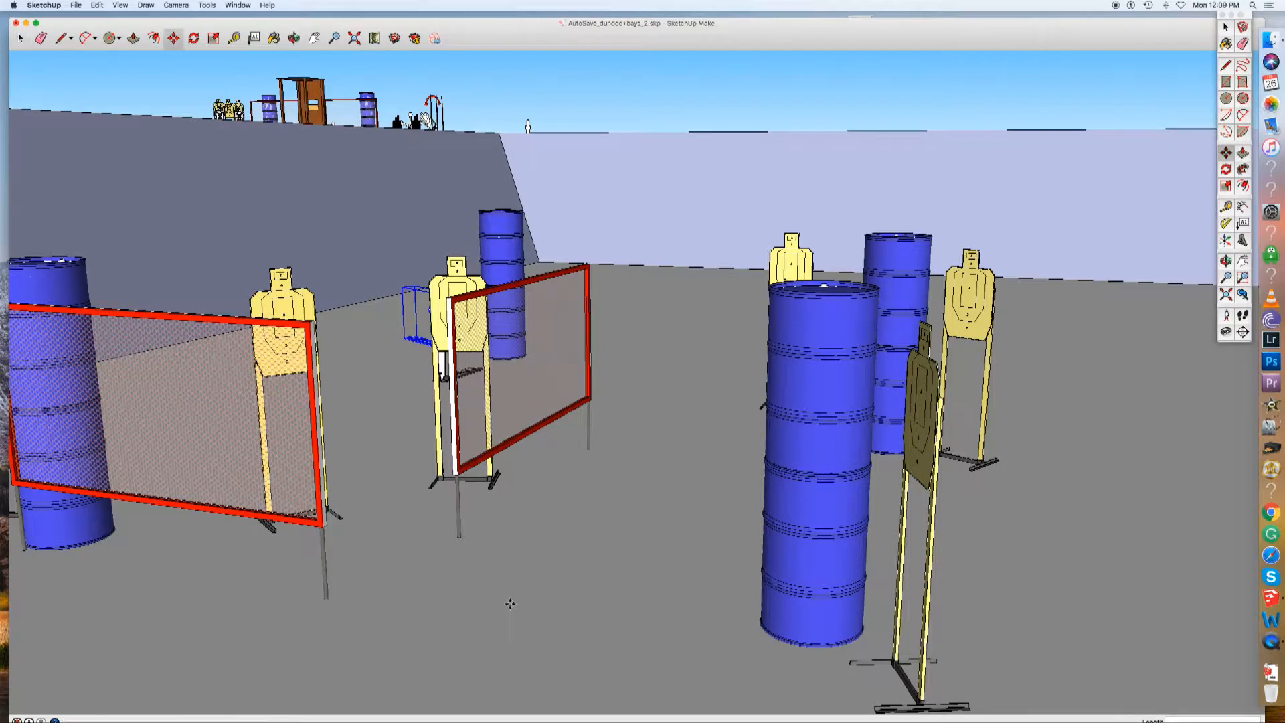
pyautogui.moveTo(514, 599); pyautogui.dragTo(469, 599)
pyautogui.press('space')
pyautogui.click(469, 597)
# Fine-tune the rotated popper's sideways position in the gap between the two target stands behind the wall panels.
pyautogui.press('o')
pyautogui.moveTo(444, 589)
pyautogui.mouseDown()
pyautogui.moveTo(464, 589)
pyautogui.moveTo(436, 591)
pyautogui.moveTo(447, 589)
pyautogui.mouseUp()
pyautogui.moveTo(450, 590); pyautogui.dragTo(474, 588, button='middle')
pyautogui.click(404, 339)
pyautogui.press('m')
pyautogui.click(598, 623)
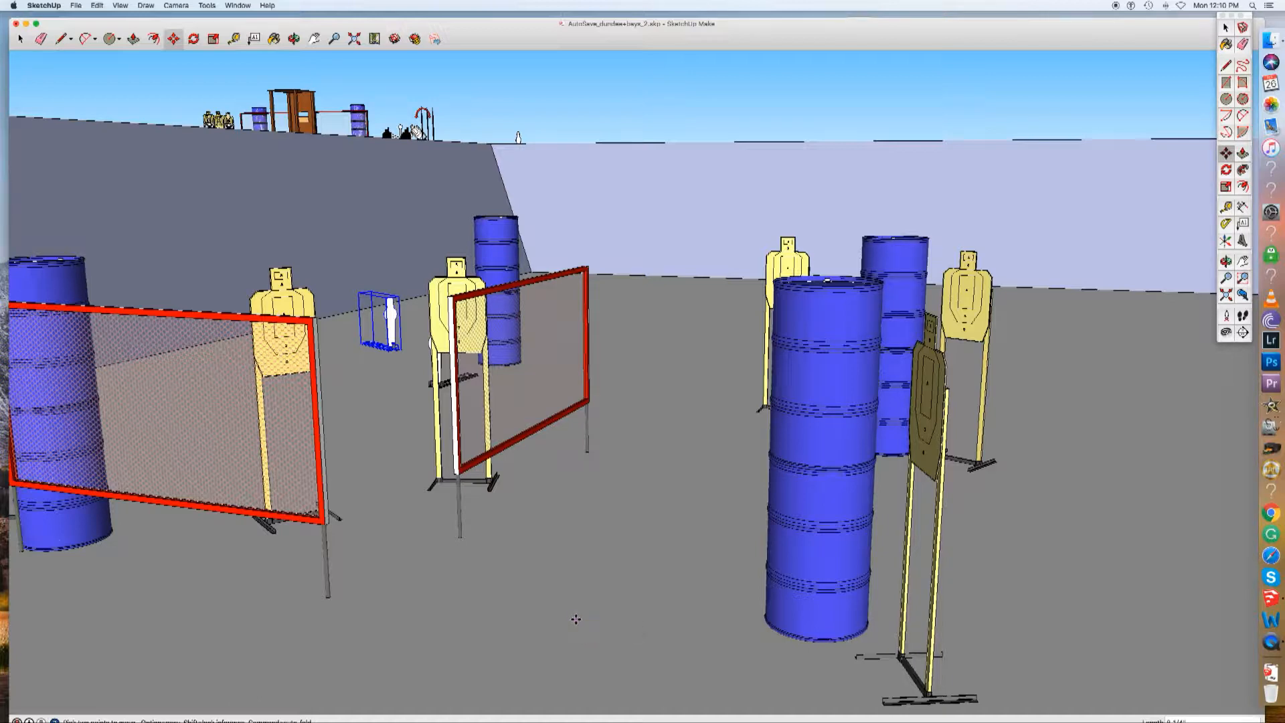
pyautogui.moveTo(572, 619); pyautogui.dragTo(557, 597, button='middle')
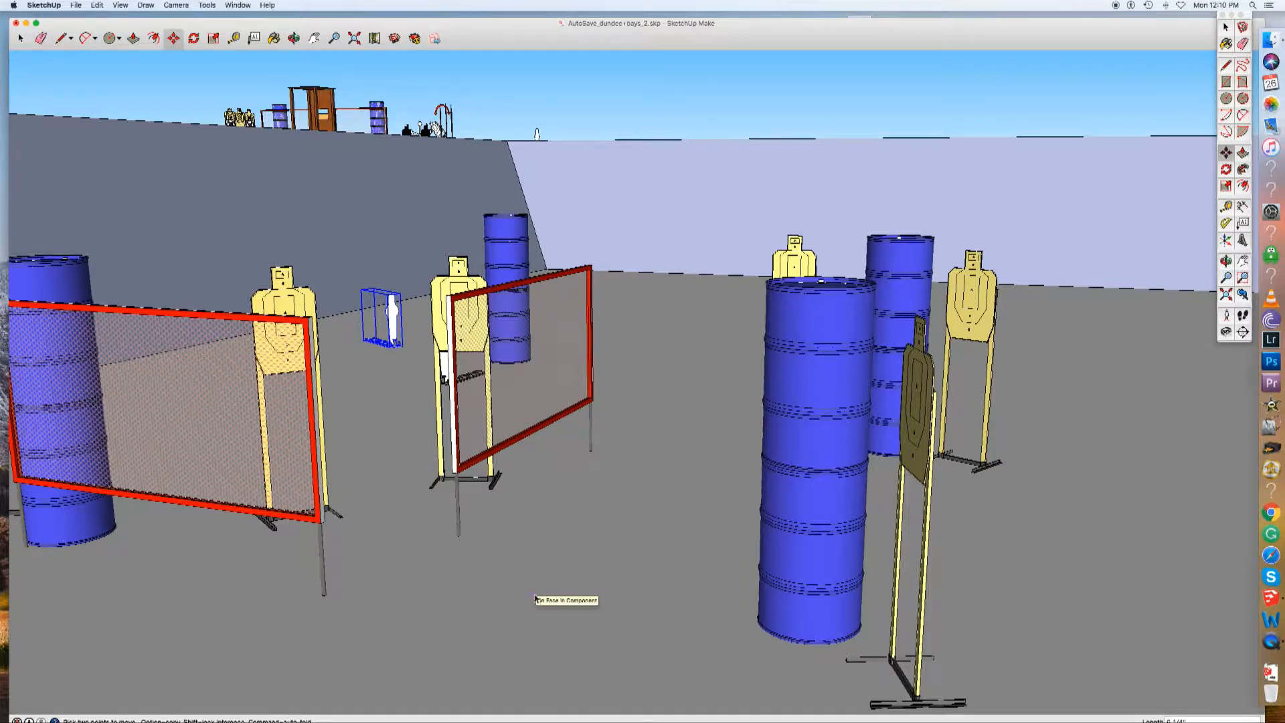
# Measure the distance from the rotated popper to the second wall panel.
pyautogui.press('space')
pyautogui.press('o')
pyautogui.moveTo(531, 594); pyautogui.dragTo(589, 689)
pyautogui.moveTo(588, 688); pyautogui.dragTo(330, 668, button='middle')
pyautogui.moveTo(800, 439); pyautogui.dragTo(1074, 576, button='middle')
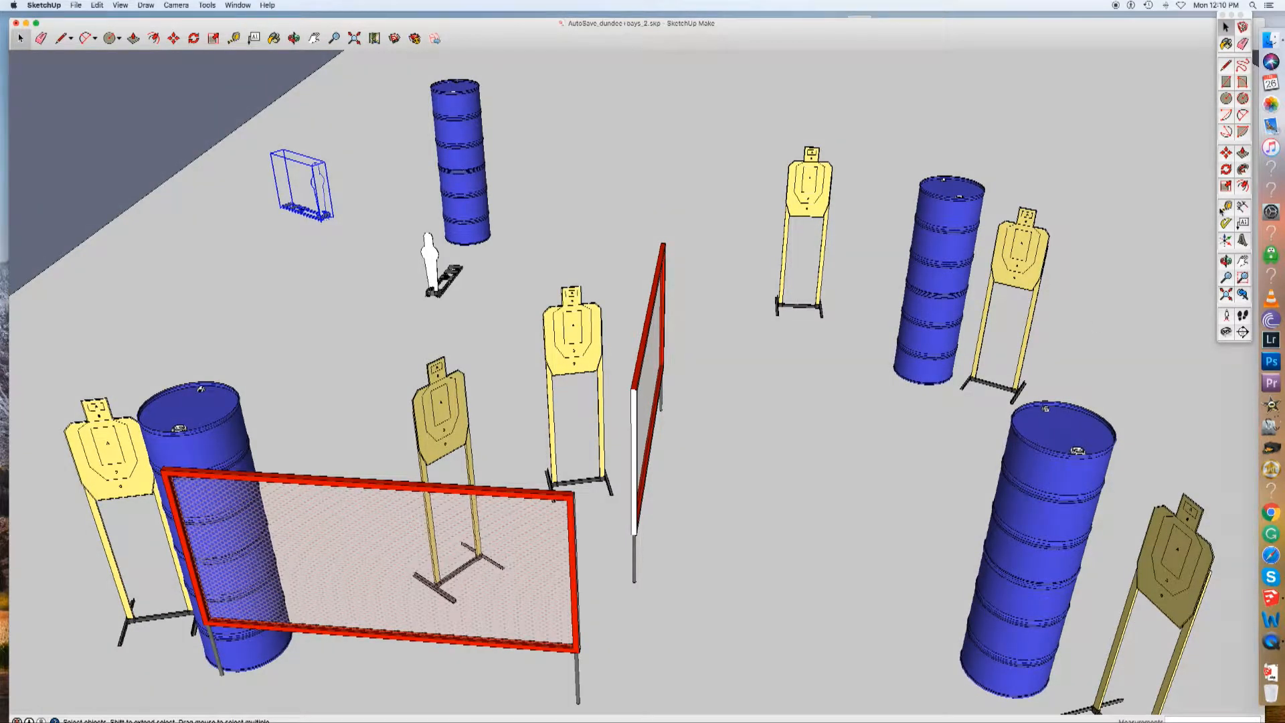
pyautogui.click(1227, 207)
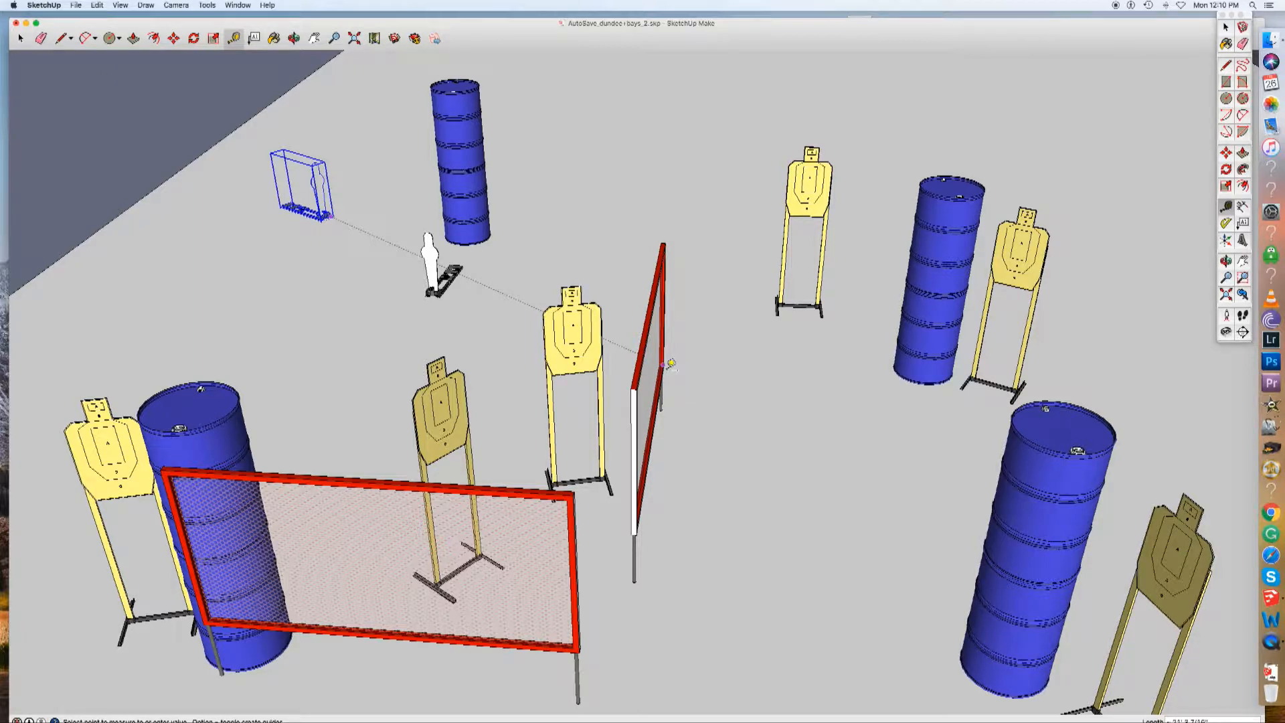
pyautogui.click(671, 363)
pyautogui.click(1225, 29)
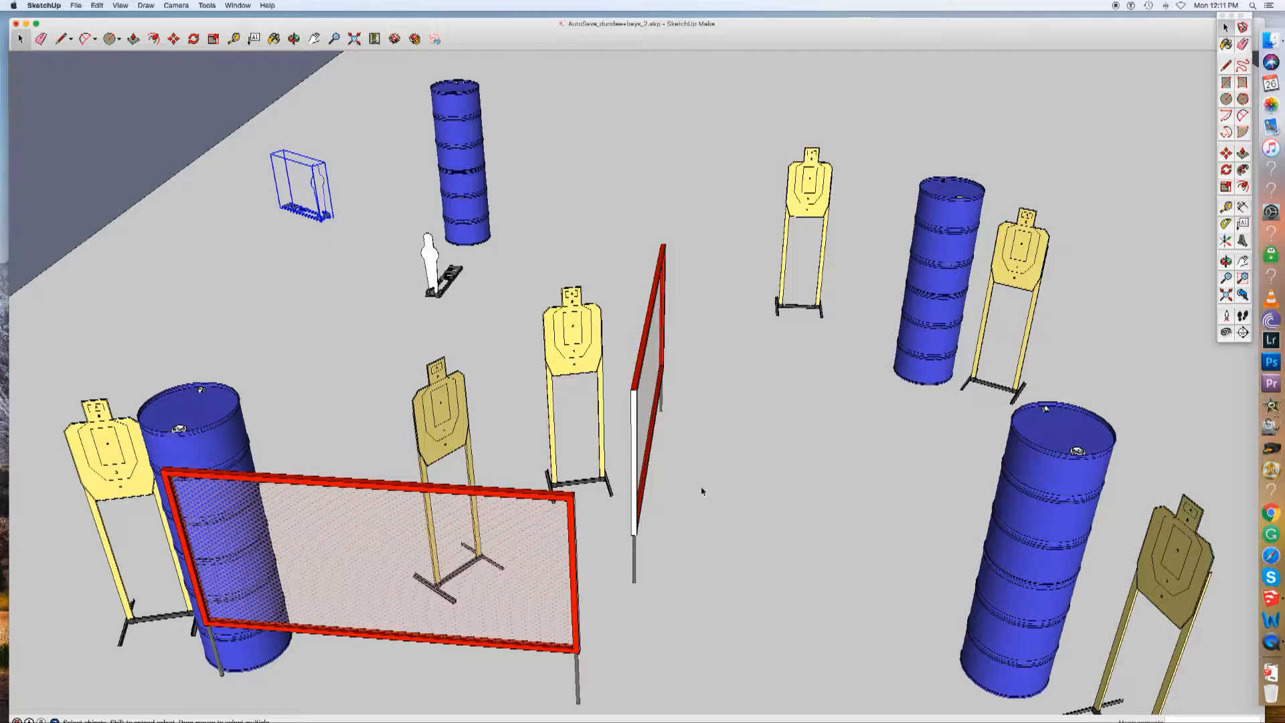
# Move the rotated popper slightly further downrange, away from the wall panels, and clear the selection.
pyautogui.press('m')
pyautogui.moveTo(709, 489); pyautogui.dragTo(708, 490, button='middle')
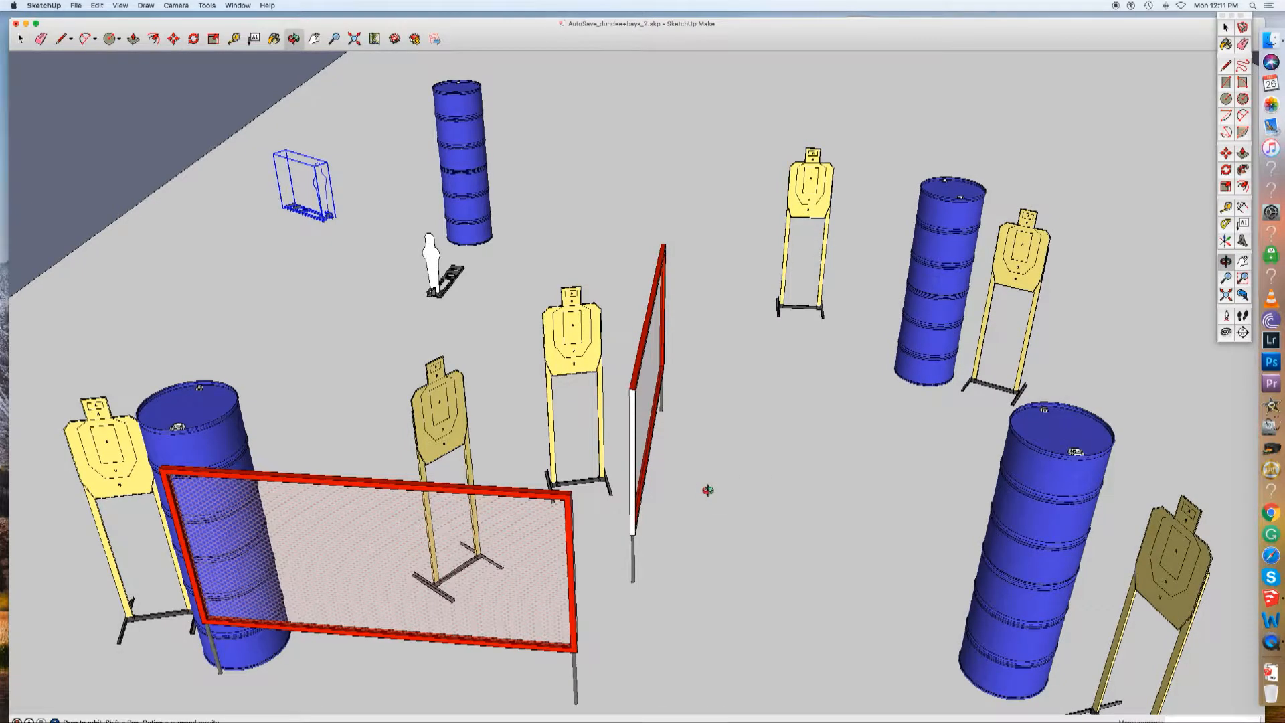
pyautogui.click(704, 486)
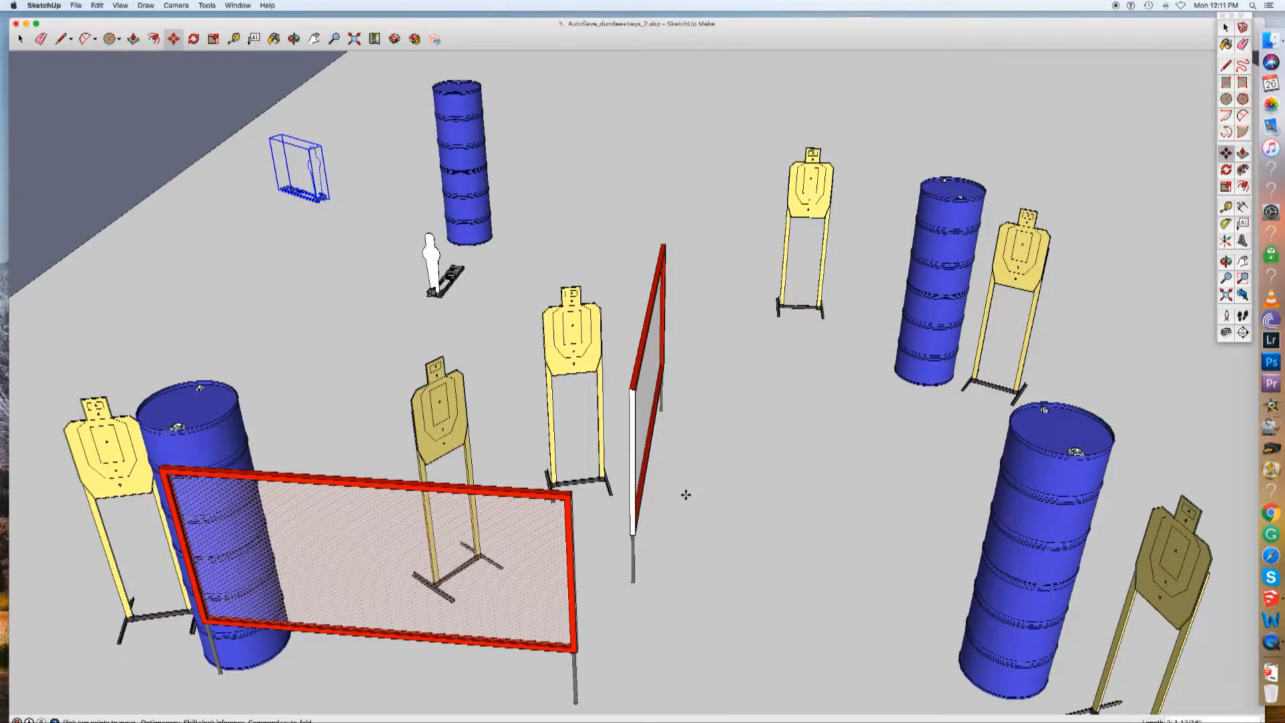
pyautogui.moveTo(662, 475); pyautogui.dragTo(603, 438, button='middle')
pyautogui.press('m')
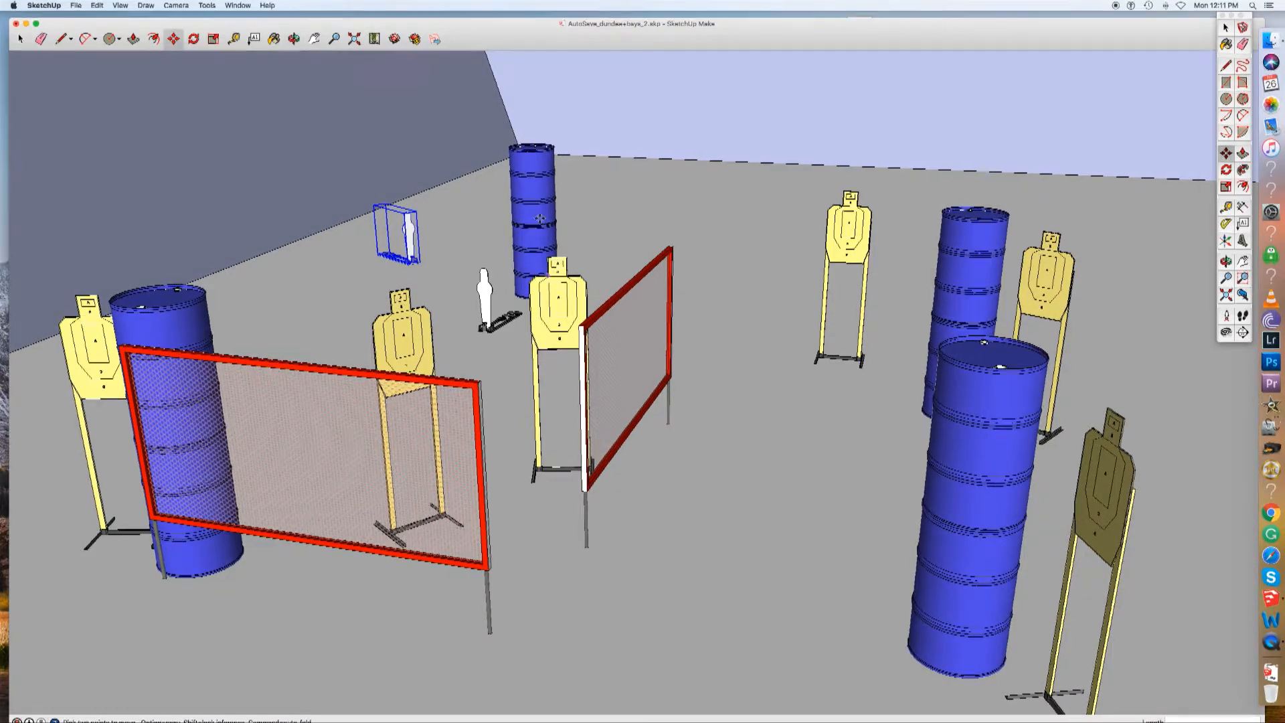
pyautogui.moveTo(656, 476); pyautogui.dragTo(653, 508, button='middle')
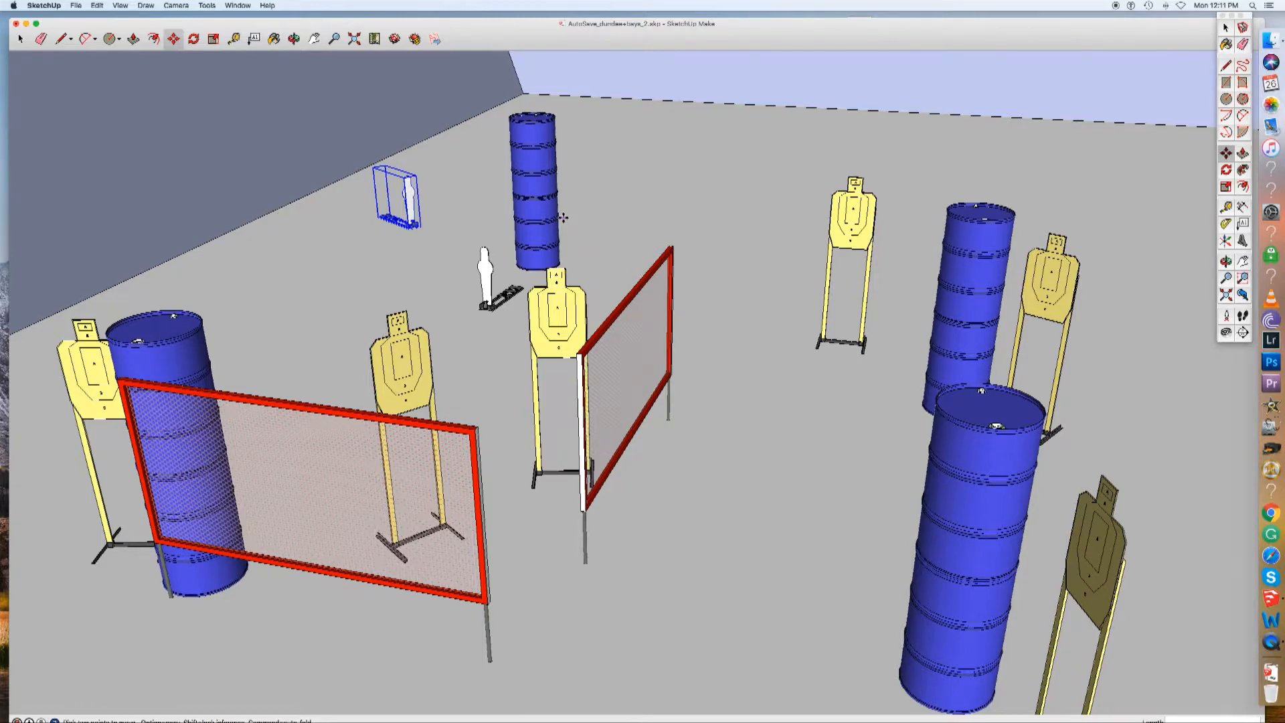
pyautogui.press('space')
pyautogui.click(431, 222)
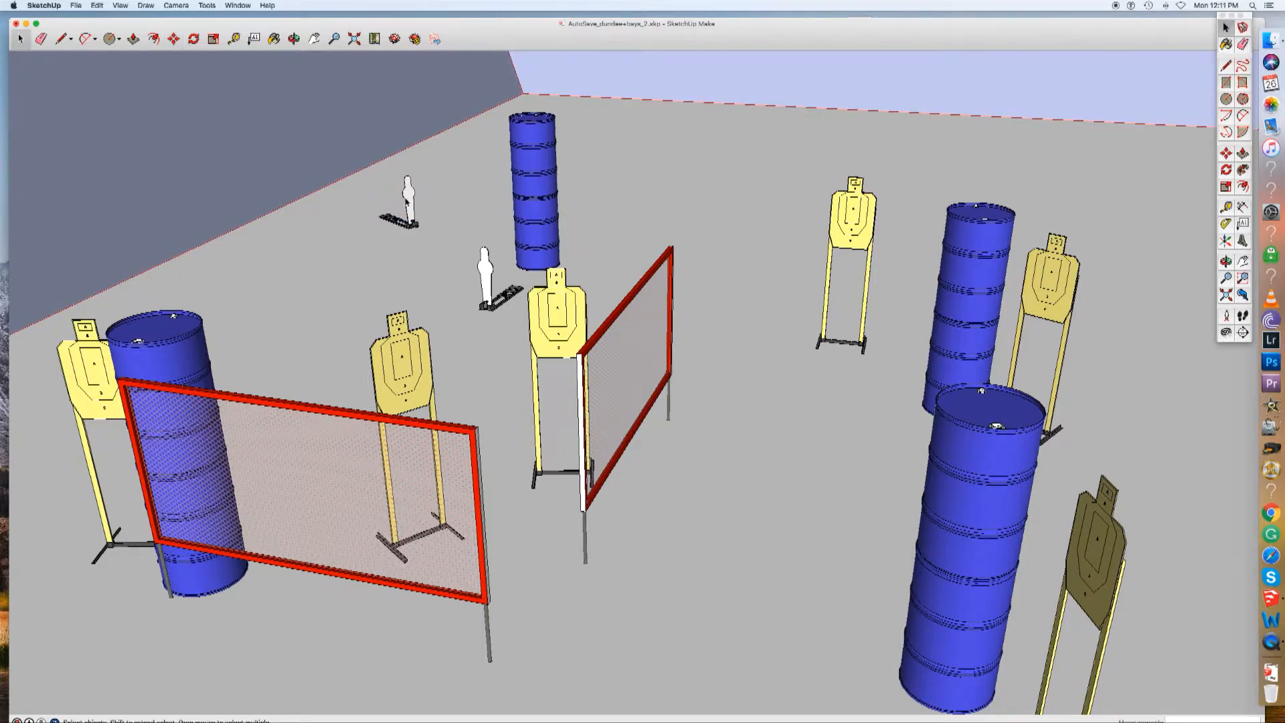
# Move the far barrel stack towards the side berm so it stands in front of the rotated popper.
pyautogui.click(533, 172)
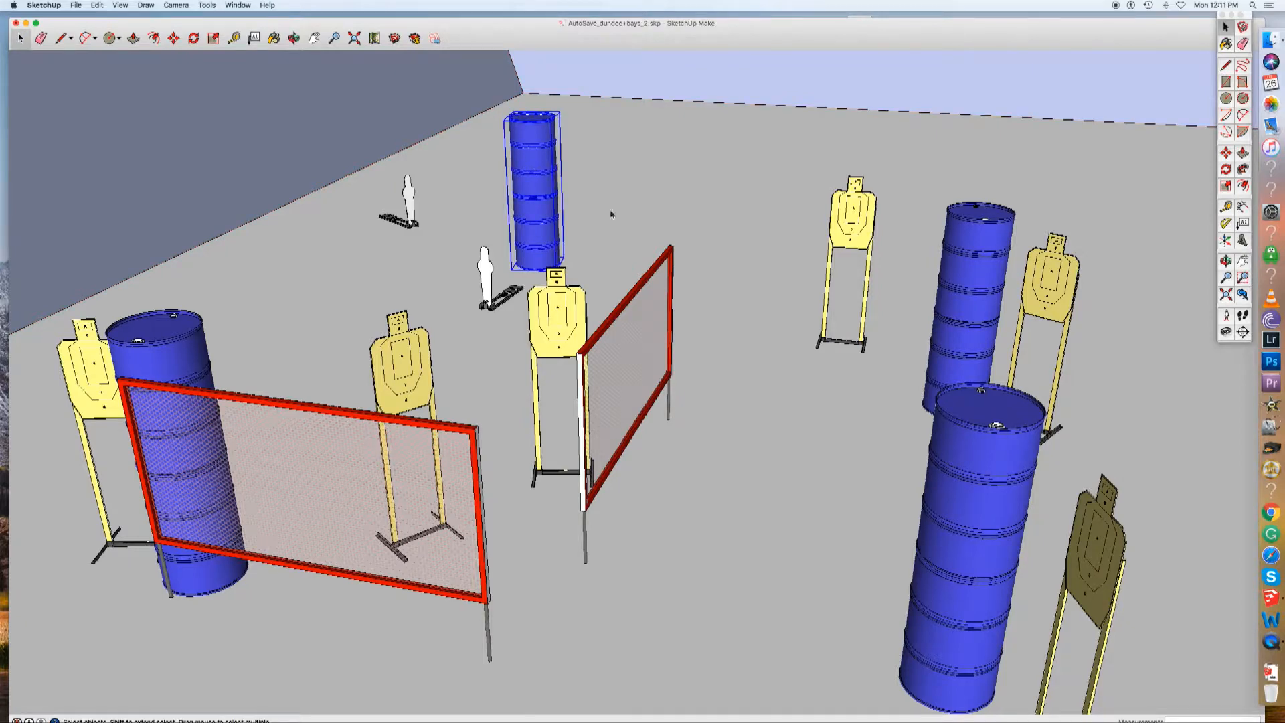
pyautogui.press('m')
pyautogui.click(731, 497)
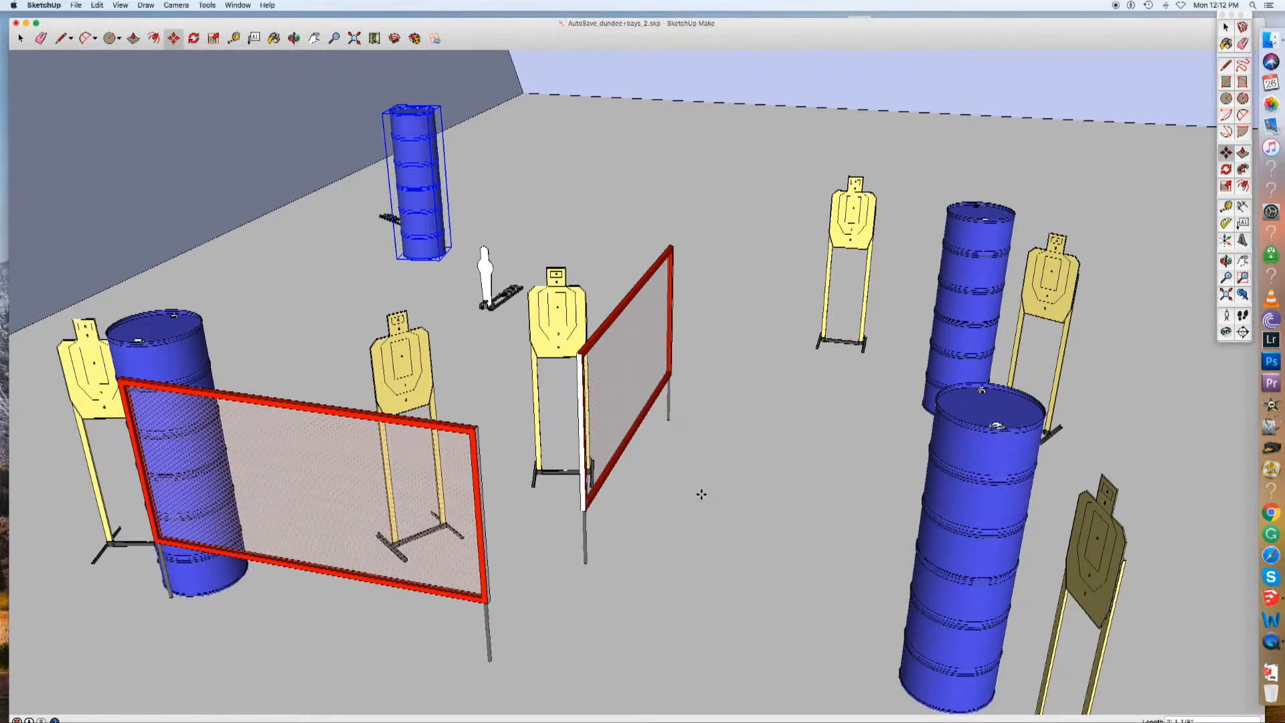
pyautogui.click(701, 494)
pyautogui.press('space')
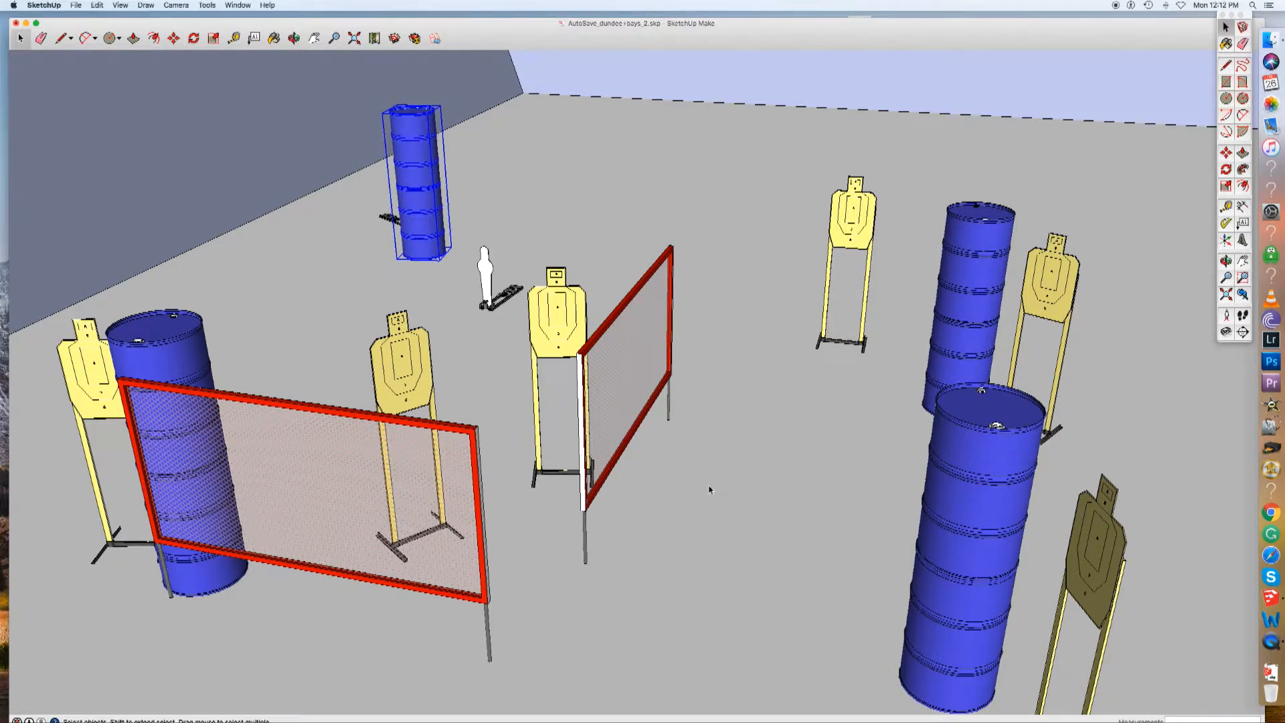
pyautogui.click(709, 490)
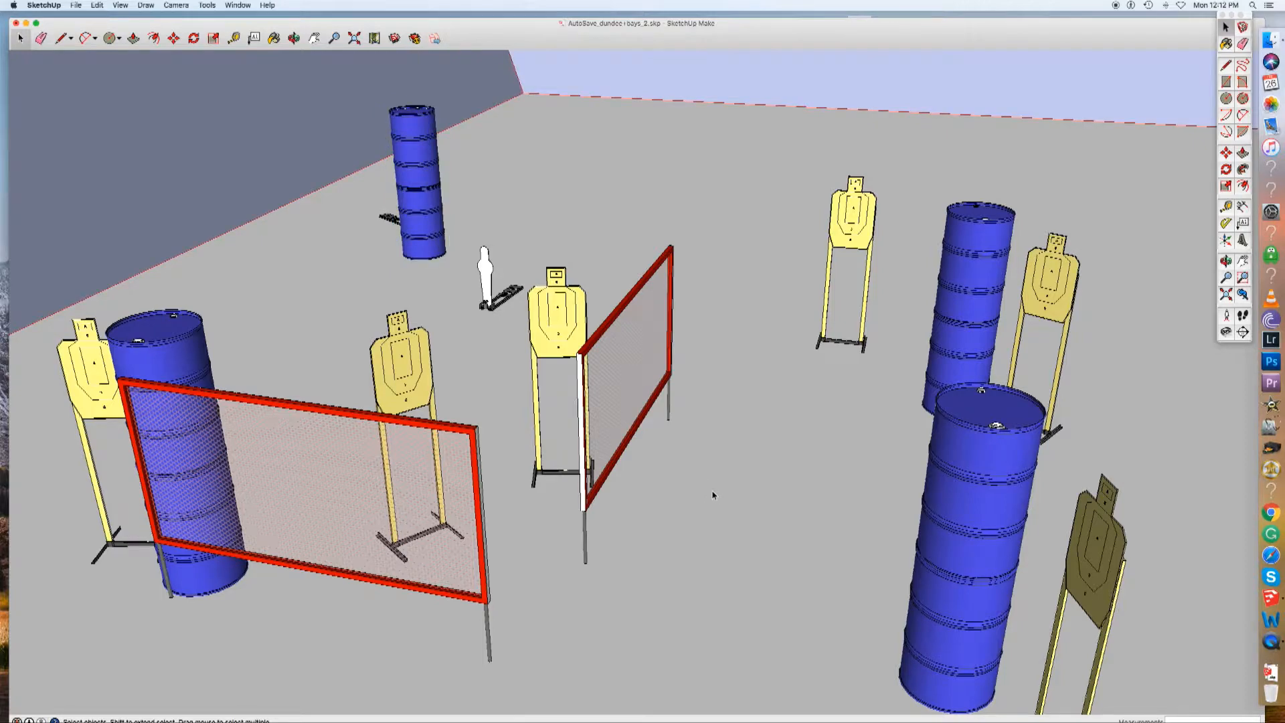
# Fine-tune the far barrel stack's position in small shifts so it stands just beside the rotated popper.
pyautogui.press('o')
pyautogui.moveTo(703, 490); pyautogui.dragTo(773, 406)
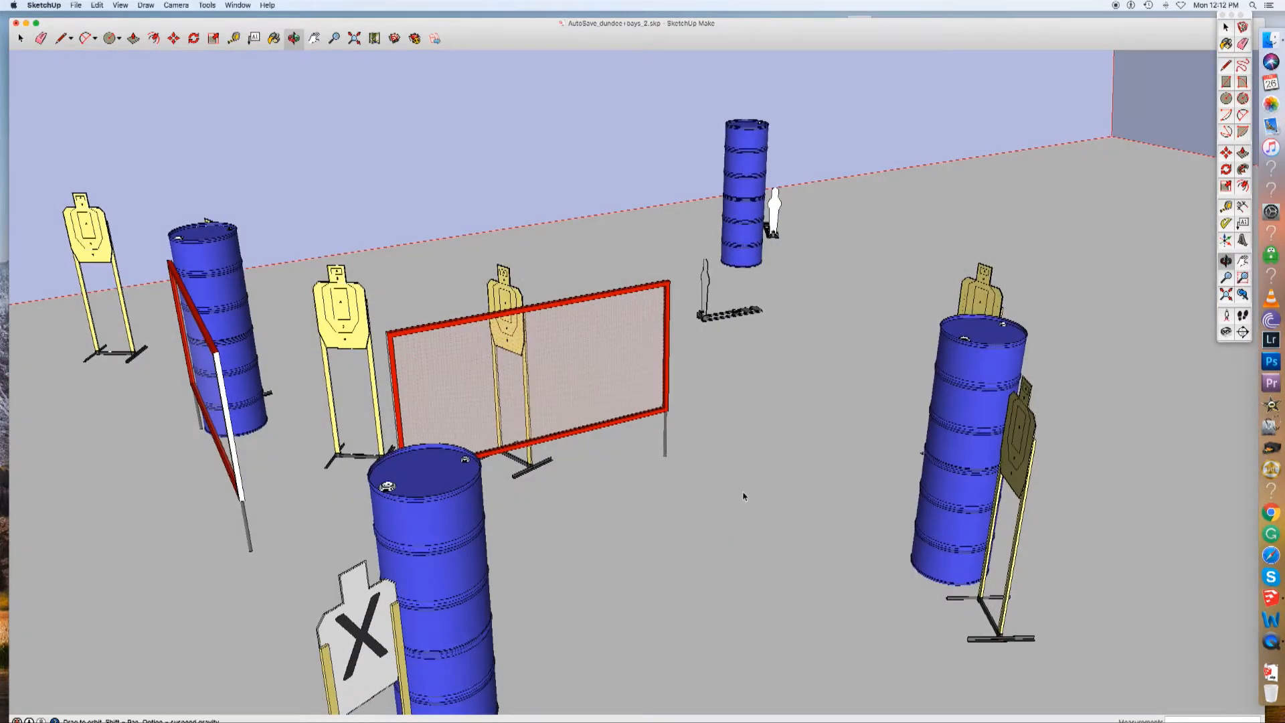
pyautogui.click(752, 260)
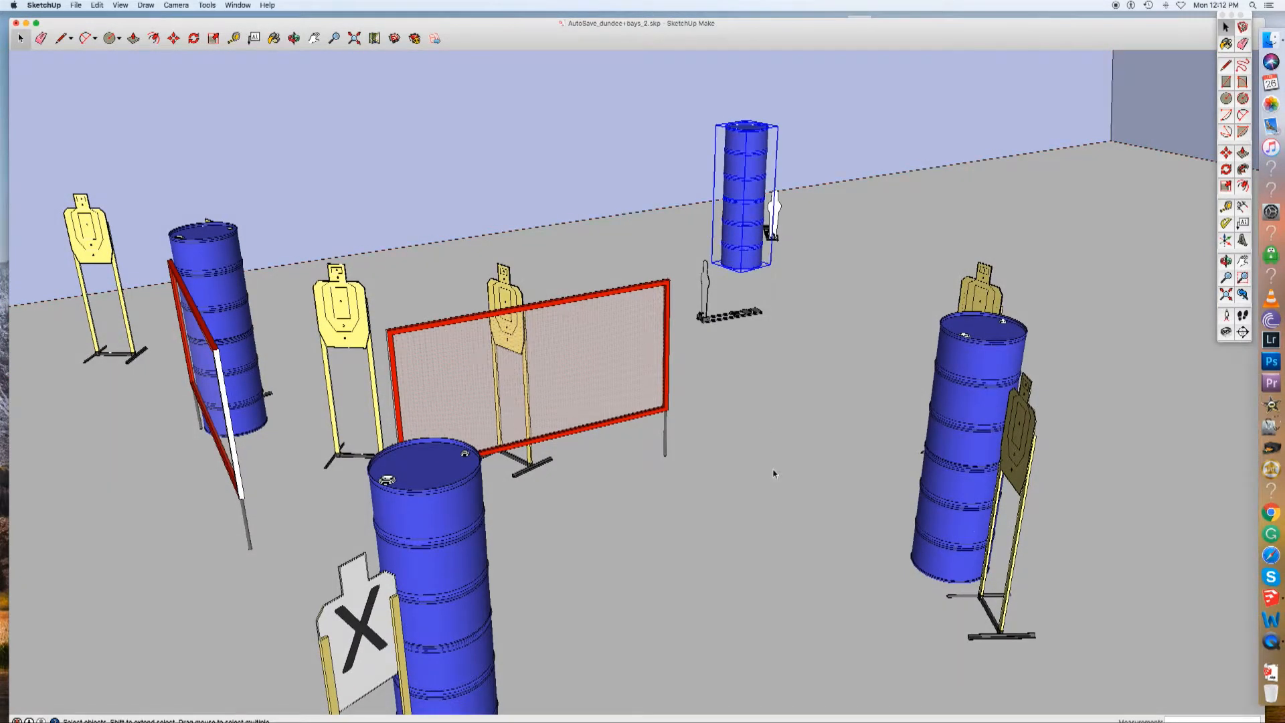
pyautogui.press('m')
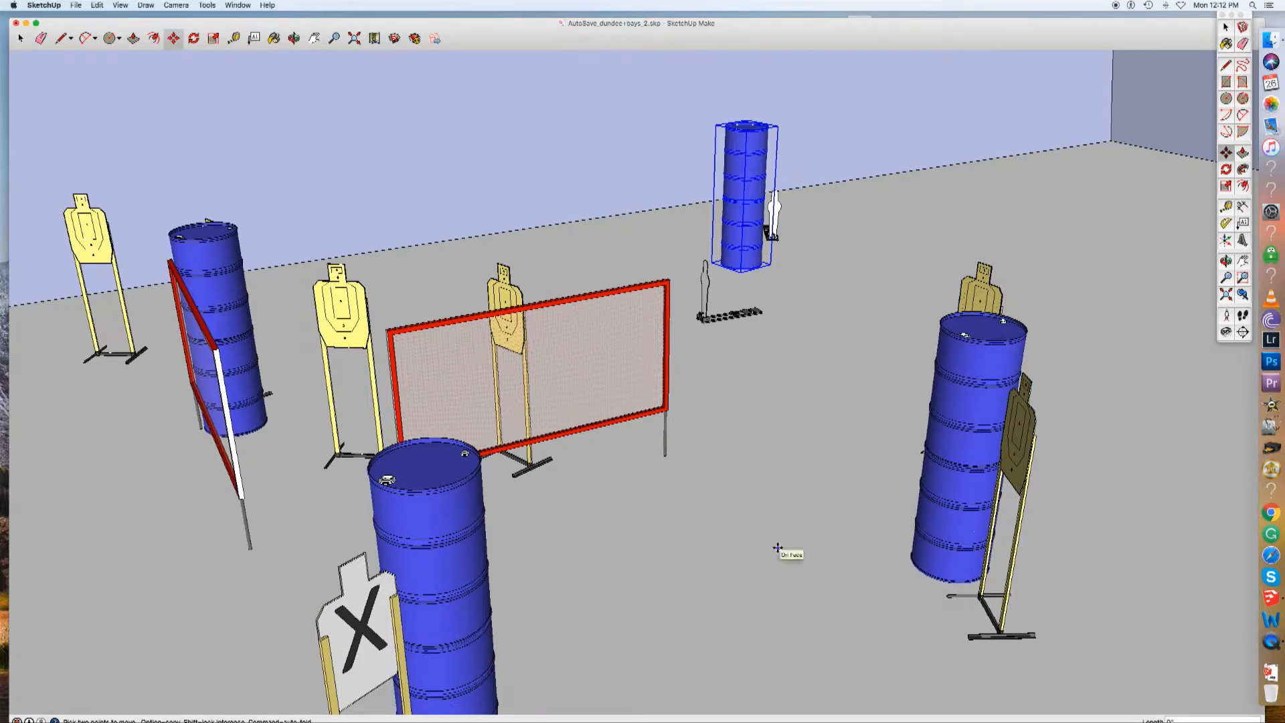
pyautogui.moveTo(777, 540); pyautogui.dragTo(758, 532)
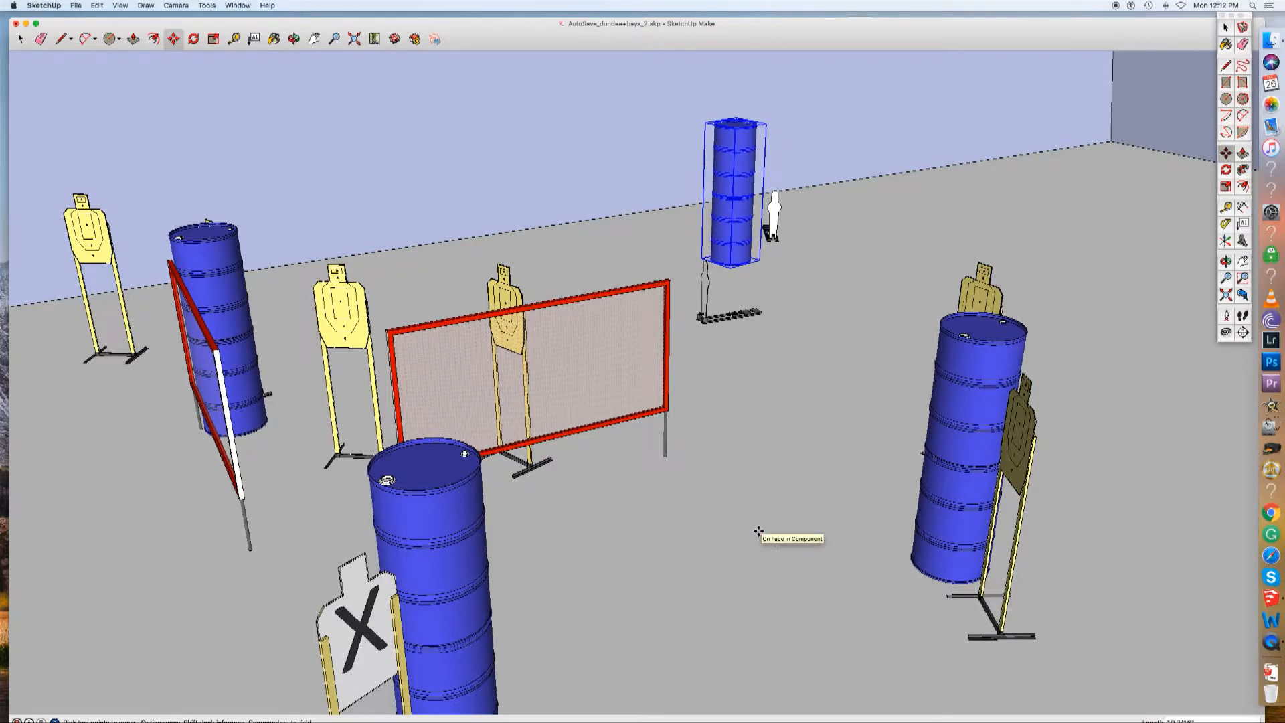
pyautogui.moveTo(752, 520); pyautogui.dragTo(775, 508)
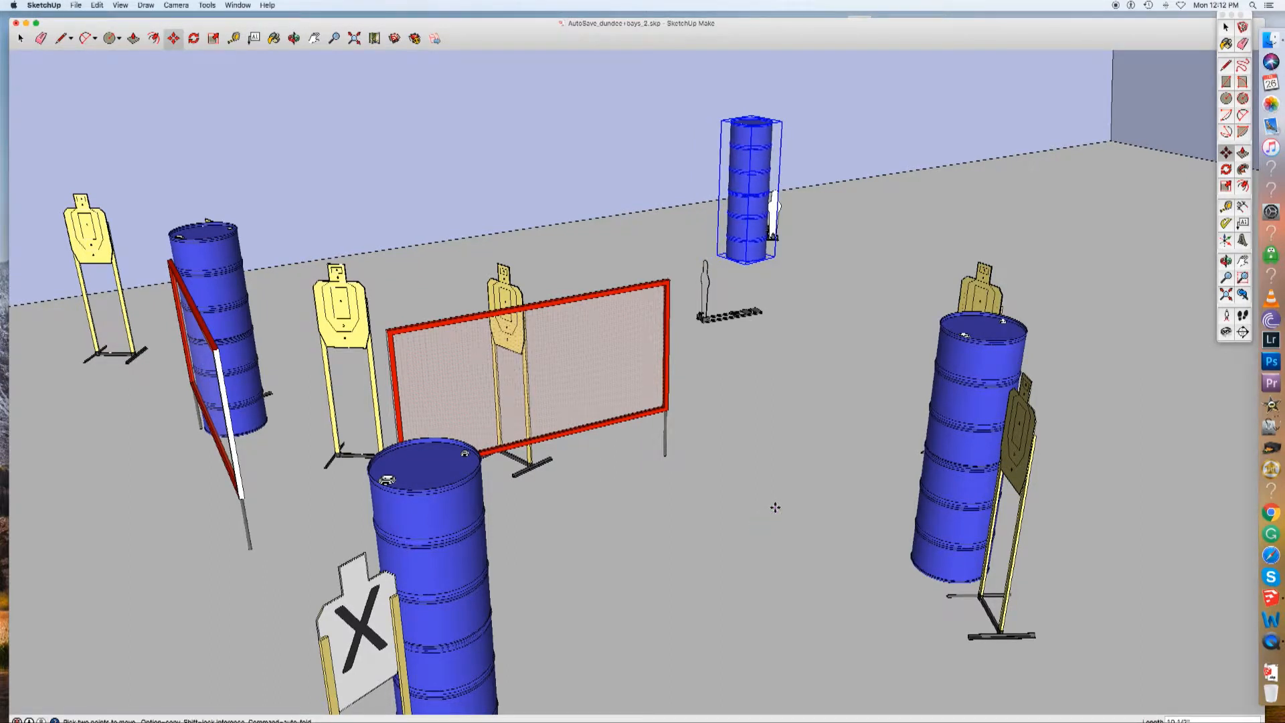
pyautogui.moveTo(771, 503); pyautogui.dragTo(766, 497)
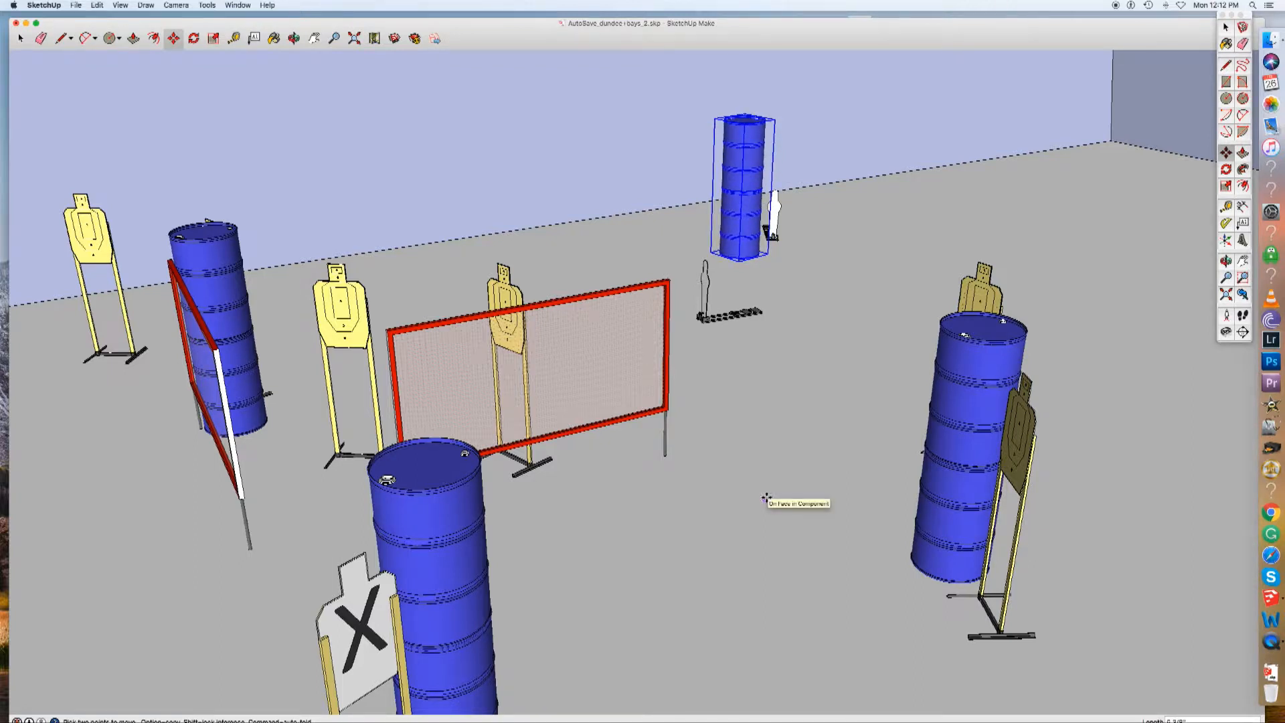
pyautogui.press('space')
pyautogui.click(773, 507)
# Move the other popper from the open floor to the side-berm side of the far barrel stack, near the rotated popper.
pyautogui.moveTo(769, 515); pyautogui.dragTo(765, 488, button='middle')
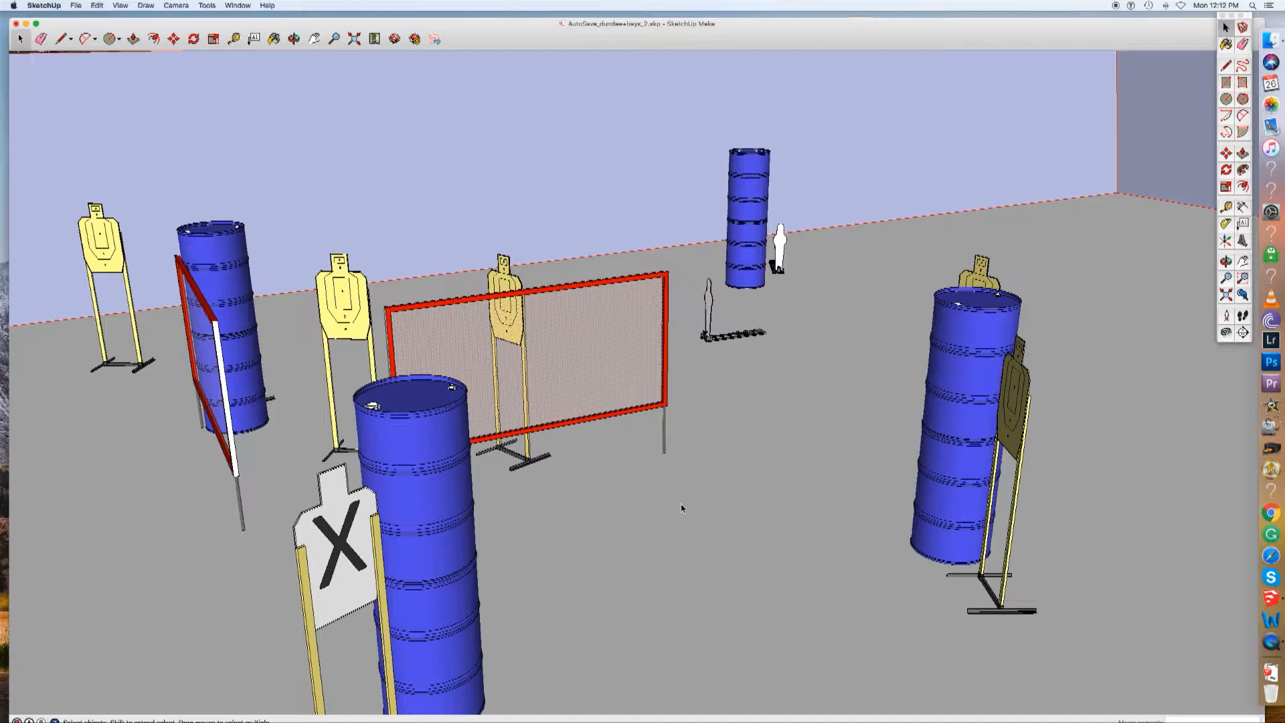
pyautogui.moveTo(729, 462); pyautogui.dragTo(1025, 580, button='middle')
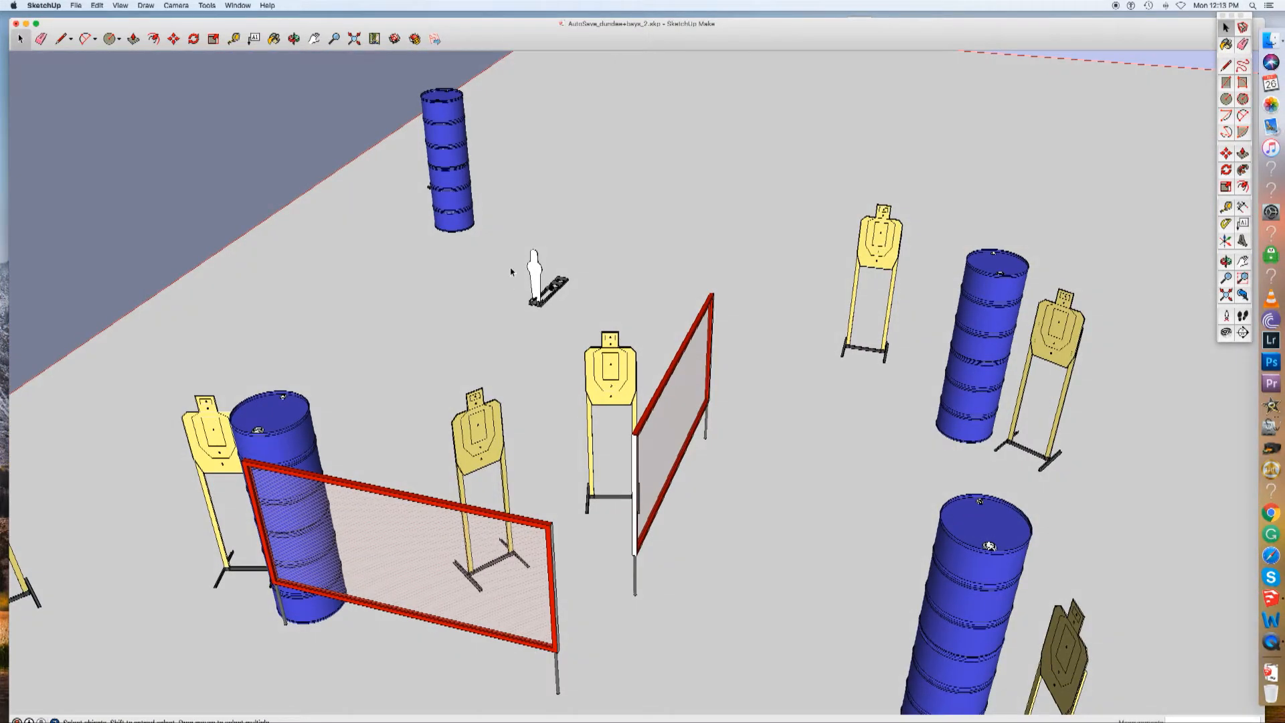
pyautogui.click(535, 275)
pyautogui.press('m')
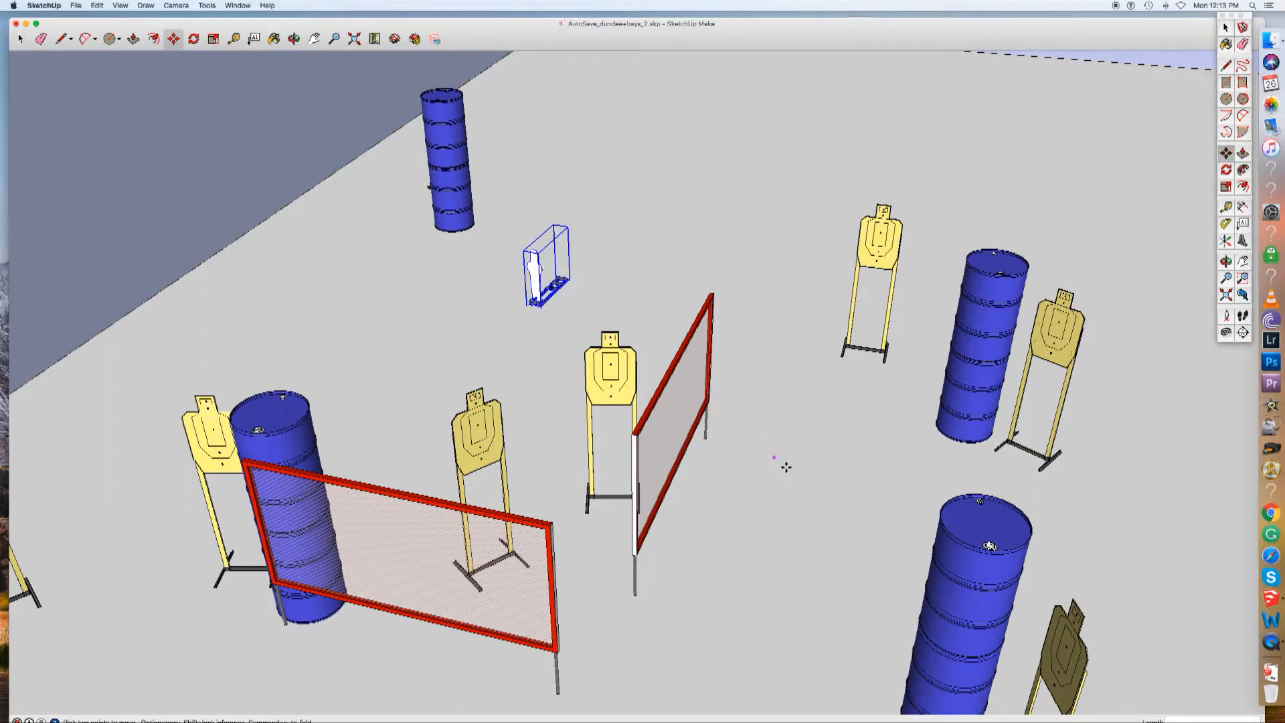
pyautogui.click(879, 493)
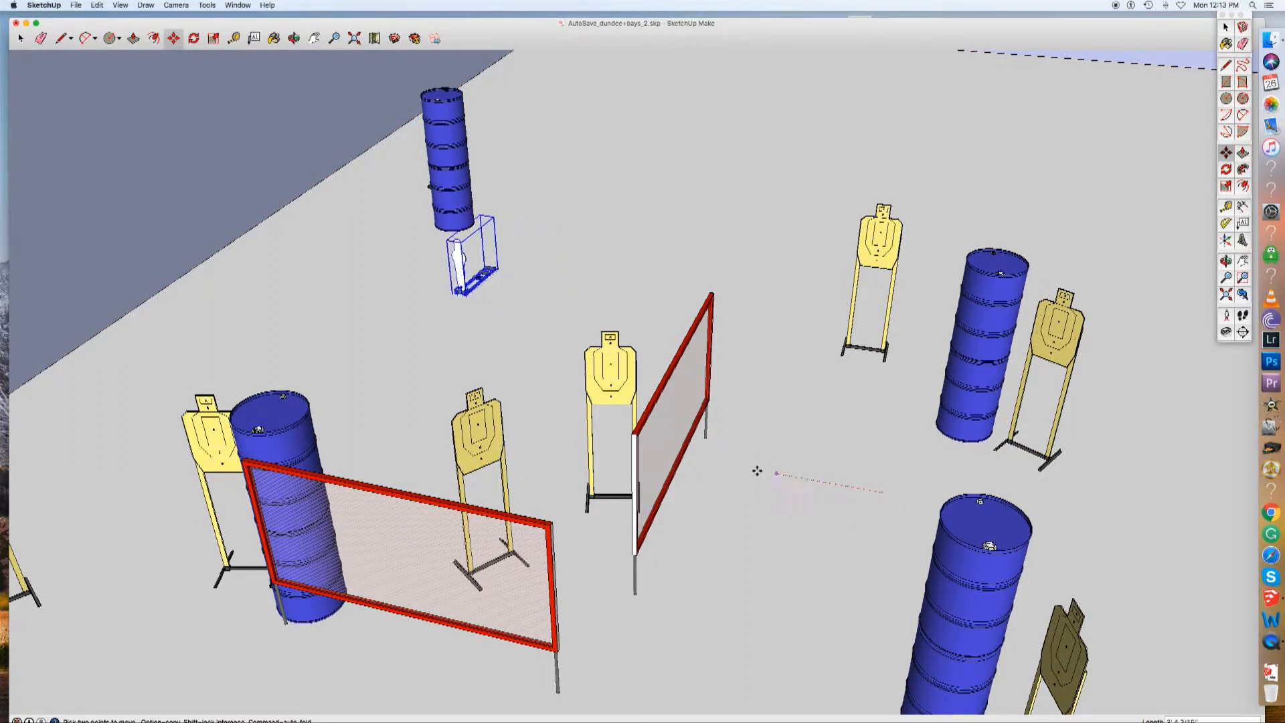
pyautogui.click(699, 461)
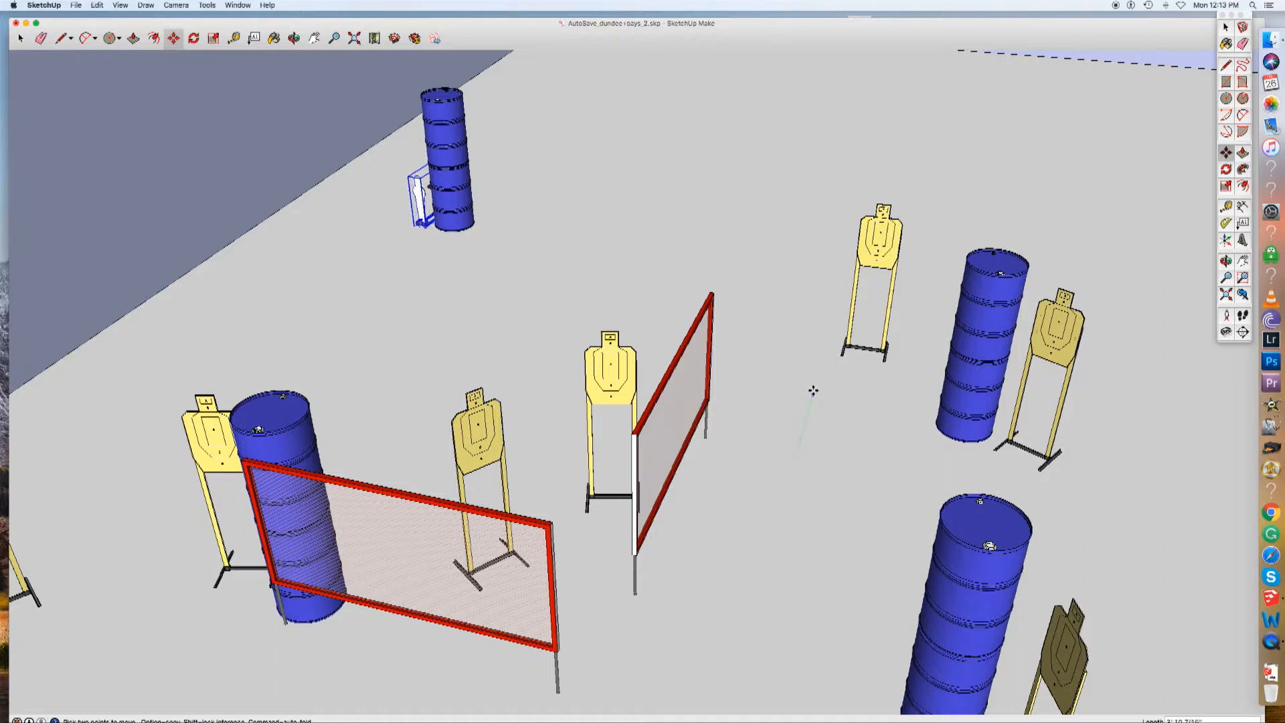
pyautogui.press('space')
pyautogui.click(778, 462)
# Rotate the newly moved popper about 30 degrees around its silhouette end beside the far barrel stack.
pyautogui.moveTo(818, 454); pyautogui.dragTo(595, 448, button='middle')
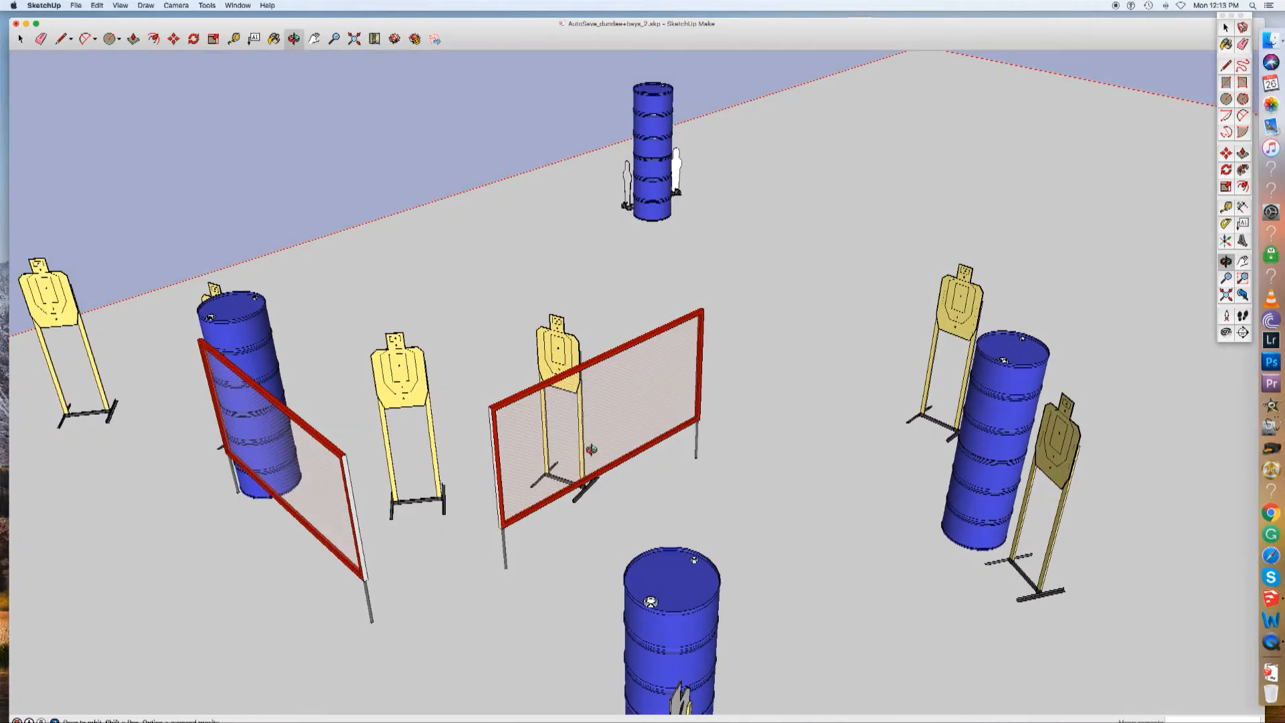
pyautogui.moveTo(649, 479); pyautogui.dragTo(979, 431)
pyautogui.scroll(5, 522, 361)
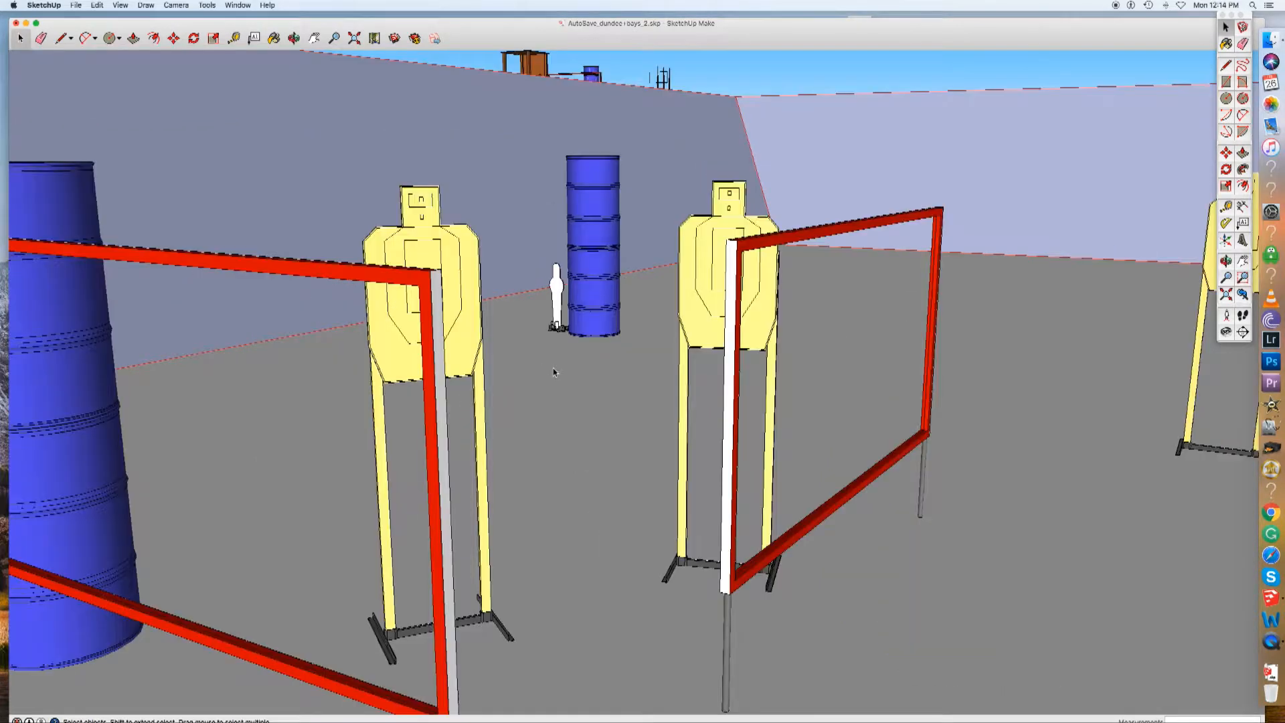
pyautogui.keyDown('shift'); pyautogui.moveTo(553, 367); pyautogui.dragTo(957, 615); pyautogui.keyUp('shift')
pyautogui.scroll(1, 957, 615)
pyautogui.moveTo(729, 616); pyautogui.dragTo(941, 685)
pyautogui.moveTo(941, 684); pyautogui.dragTo(938, 695, button='middle')
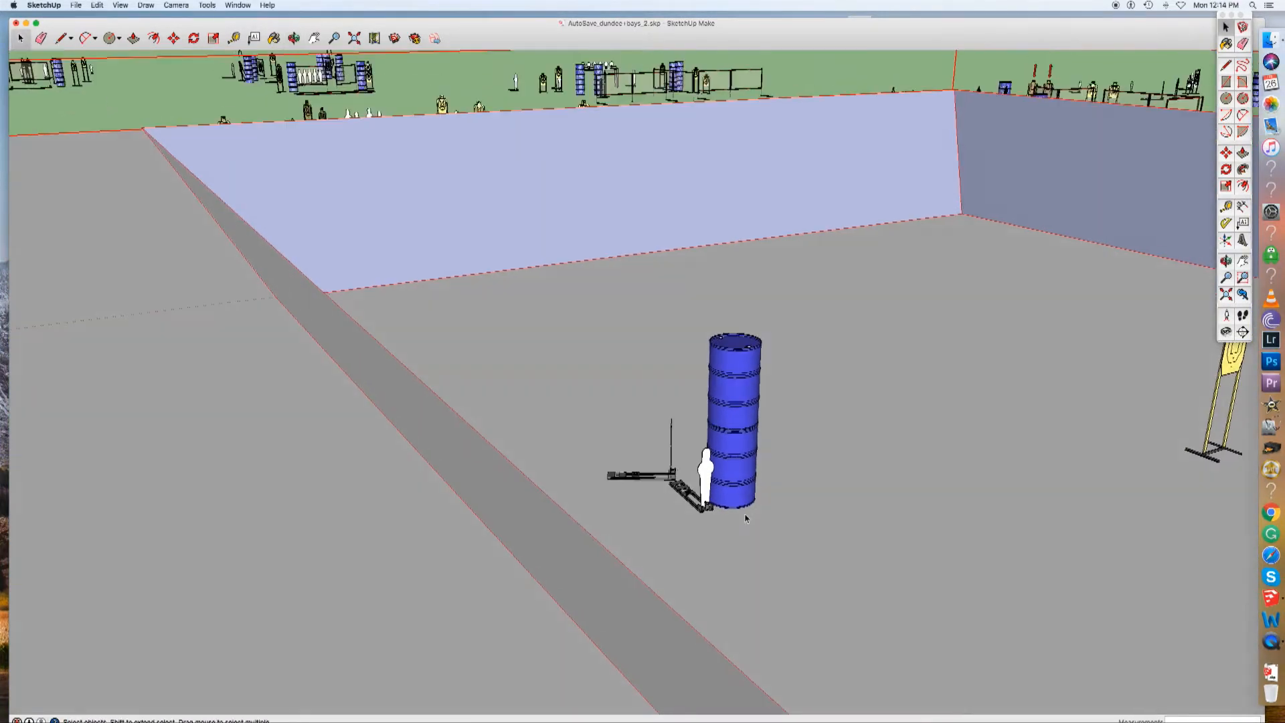
pyautogui.click(708, 487)
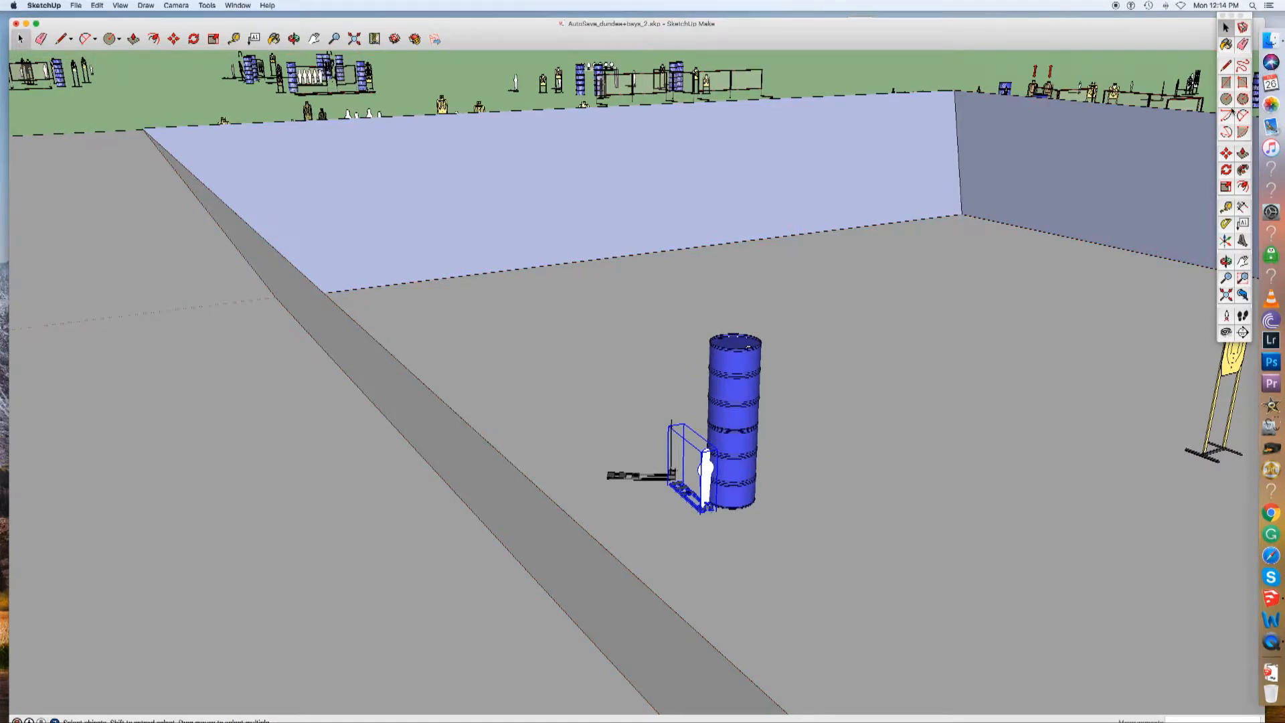
pyautogui.click(1226, 170)
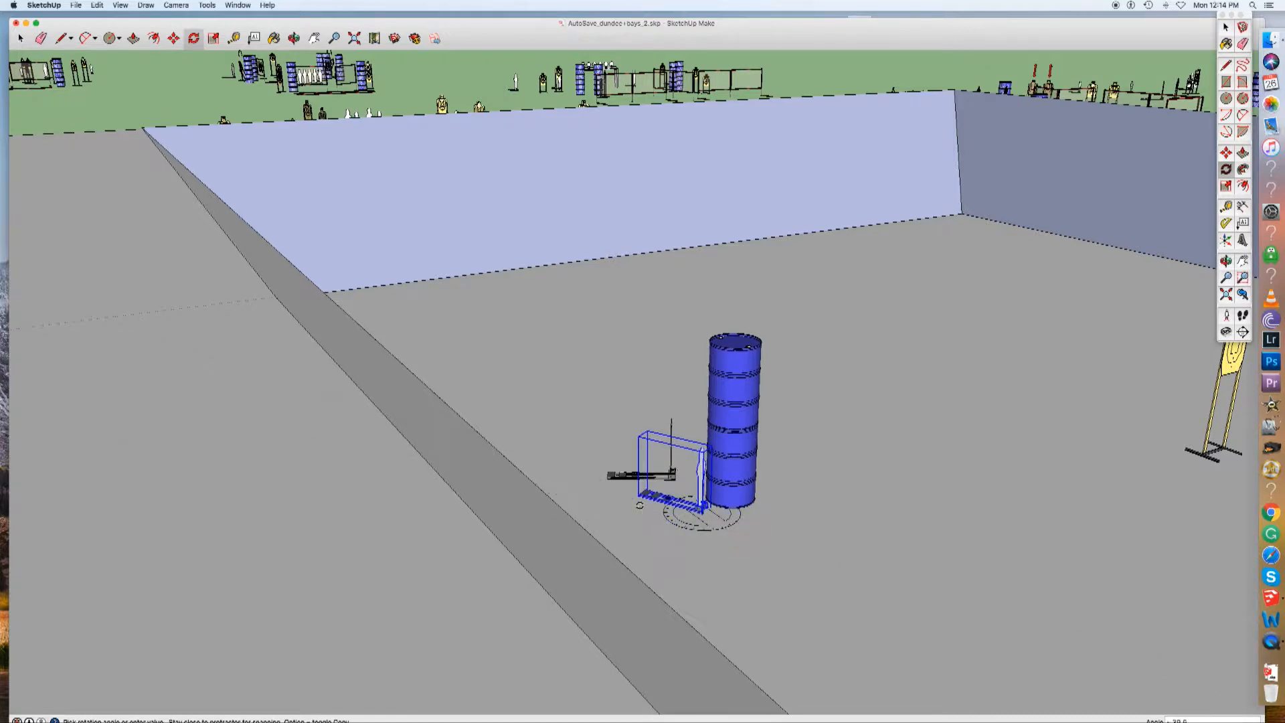
pyautogui.press('space')
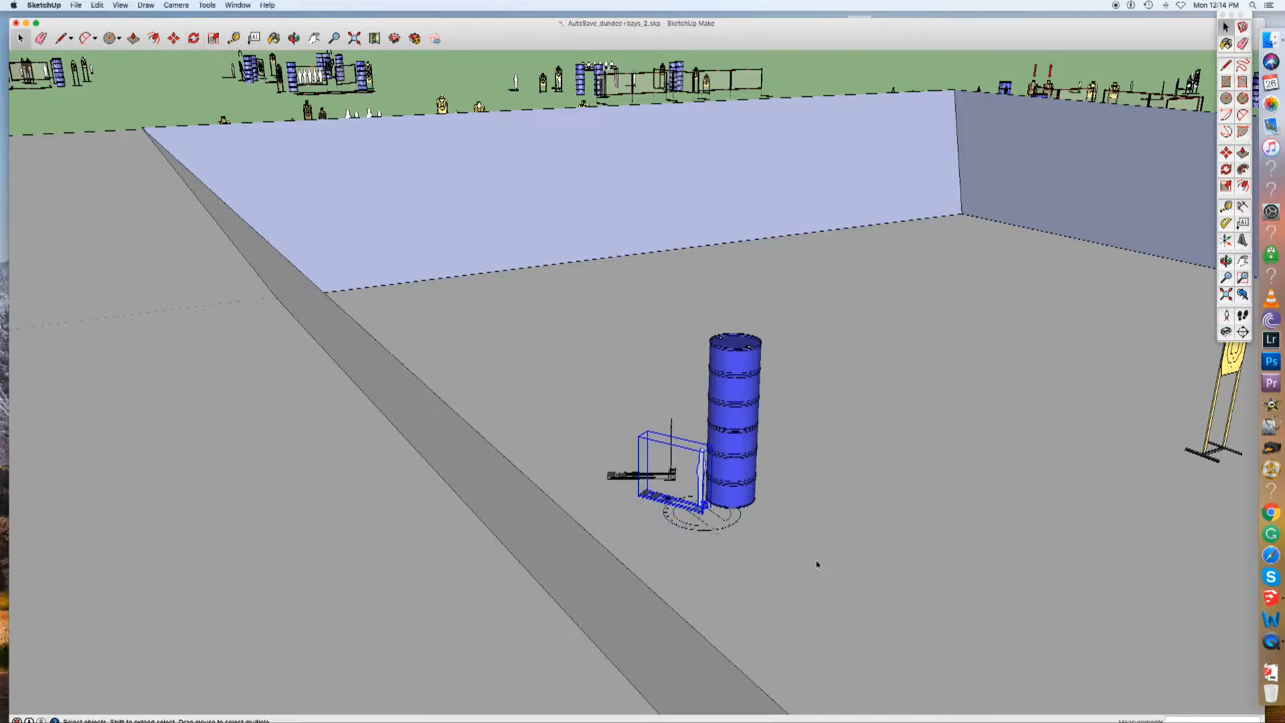
pyautogui.click(821, 564)
# Shift the newly rotated popper behind the far barrel stack so the stack hides it from the opposite side of the bay.
pyautogui.moveTo(823, 564); pyautogui.dragTo(526, 508, button='middle')
pyautogui.moveTo(756, 598); pyautogui.dragTo(440, 647, button='middle')
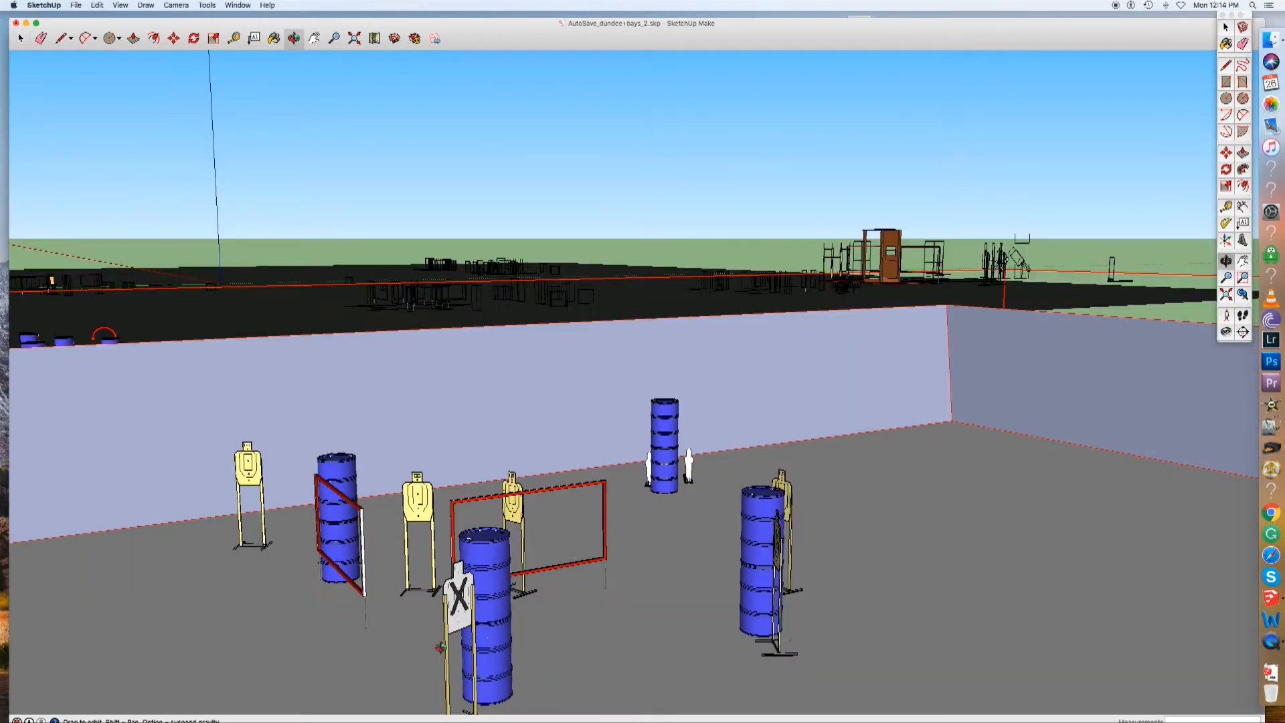
pyautogui.scroll(5, 640, 556)
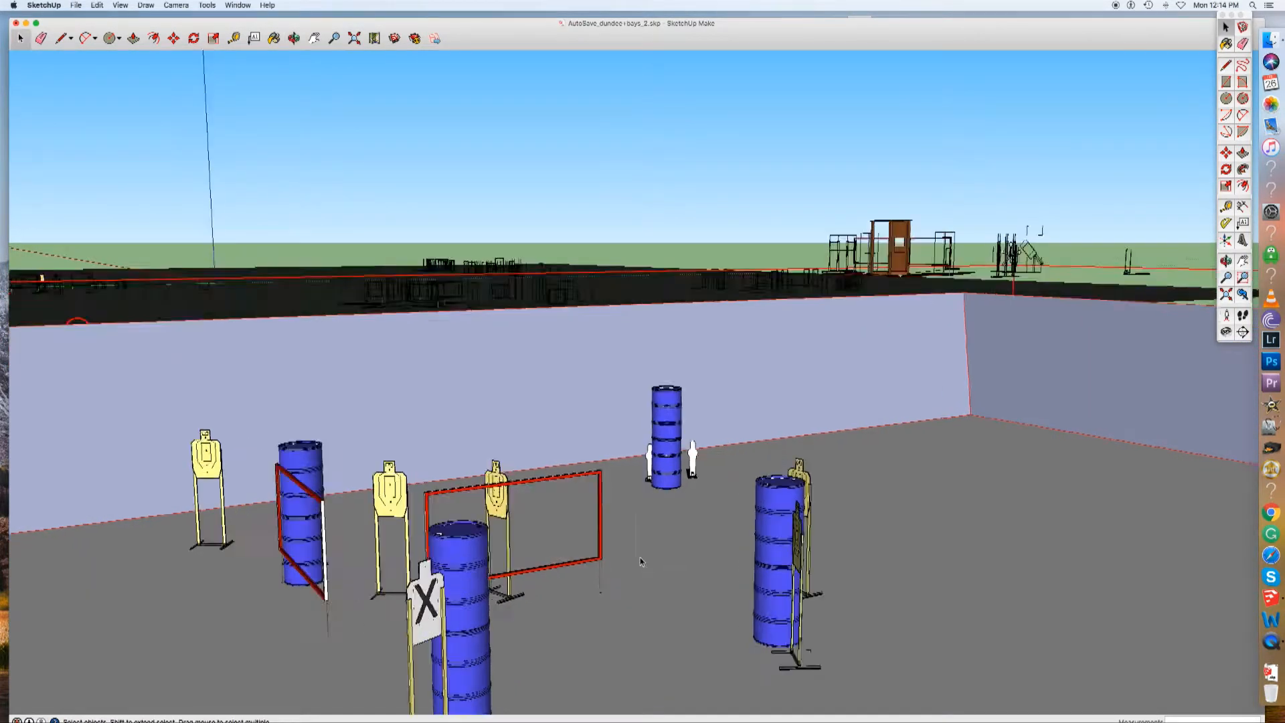
pyautogui.moveTo(660, 573); pyautogui.dragTo(631, 423, button='middle')
pyautogui.click(622, 427)
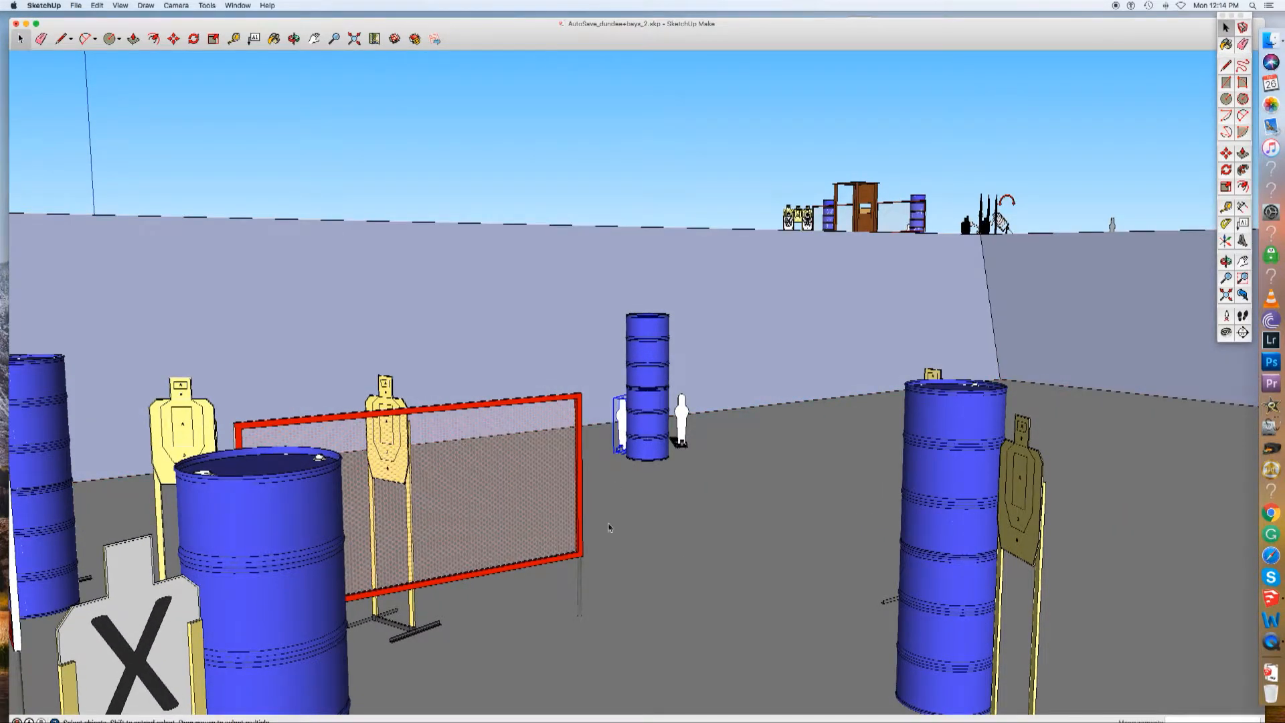
pyautogui.press('m')
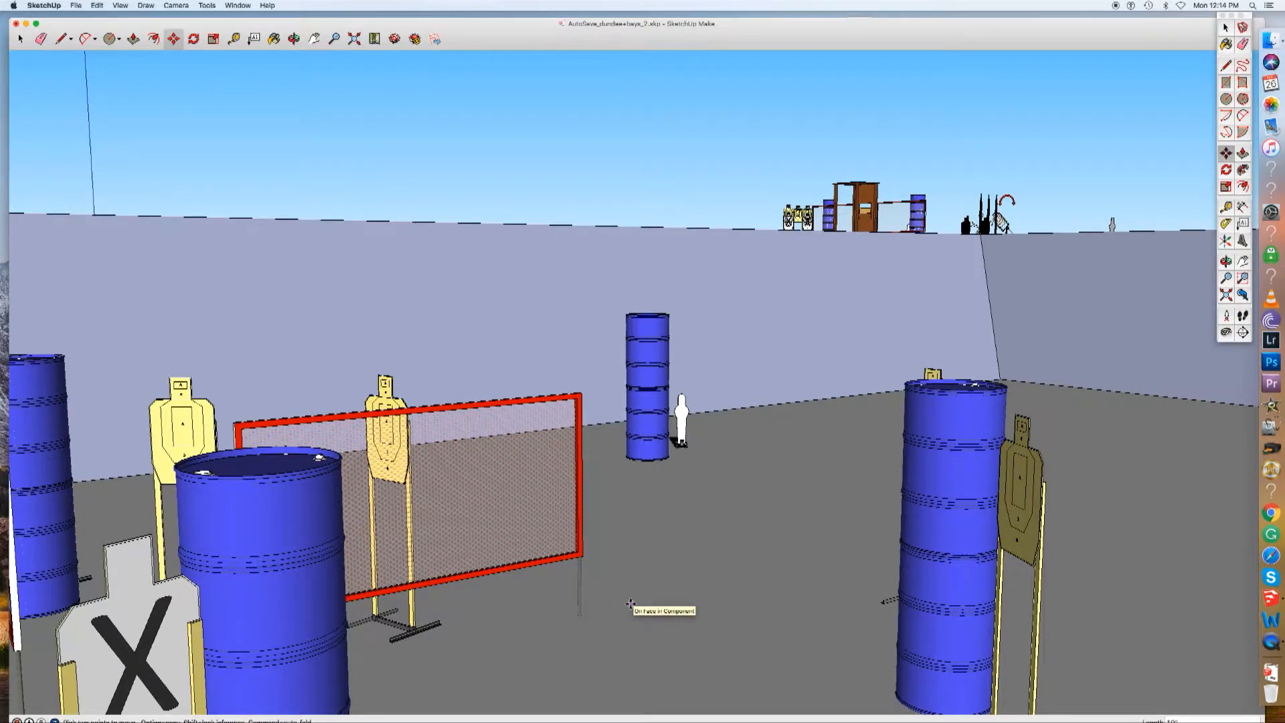
# Move the white popper beside the far barrel stack a short distance outward toward the side berm.
pyautogui.moveTo(629, 604); pyautogui.dragTo(883, 601, button='middle')
pyautogui.moveTo(565, 554); pyautogui.dragTo(775, 595, button='middle')
pyautogui.click(423, 392)
pyautogui.moveTo(404, 516); pyautogui.dragTo(370, 511, button='middle')
pyautogui.click(324, 467)
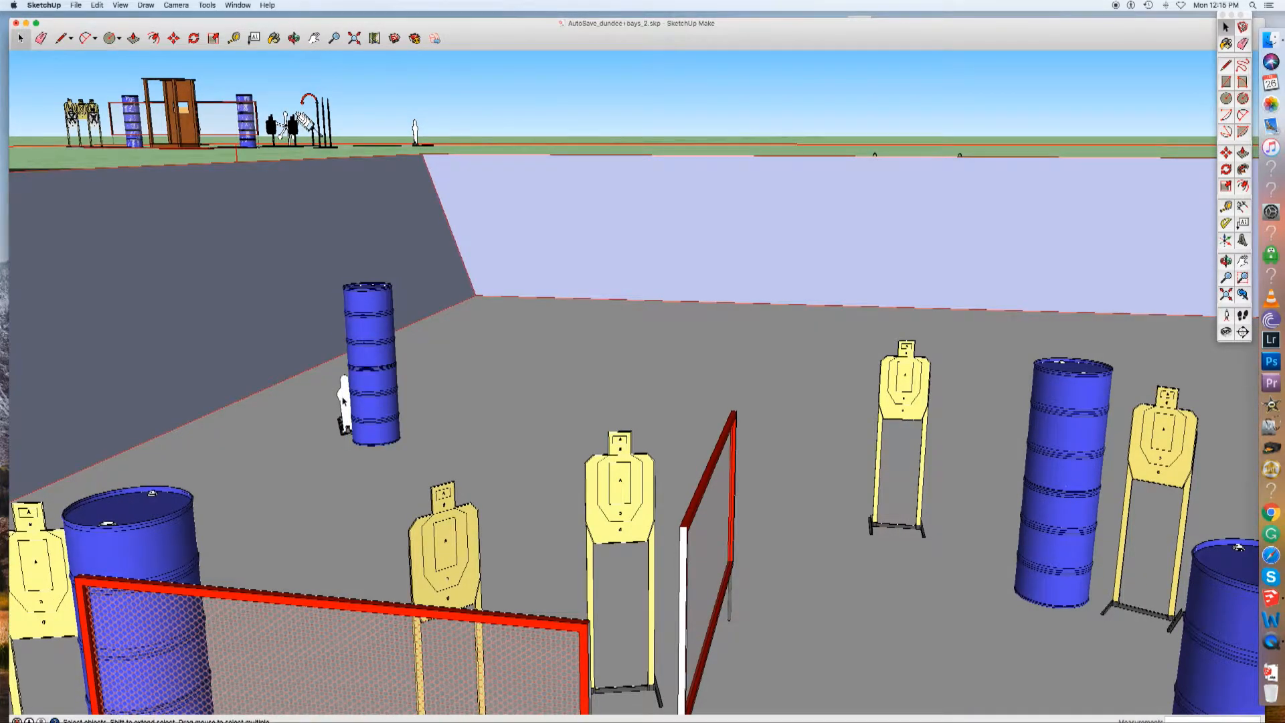
pyautogui.click(343, 400)
pyautogui.press('m')
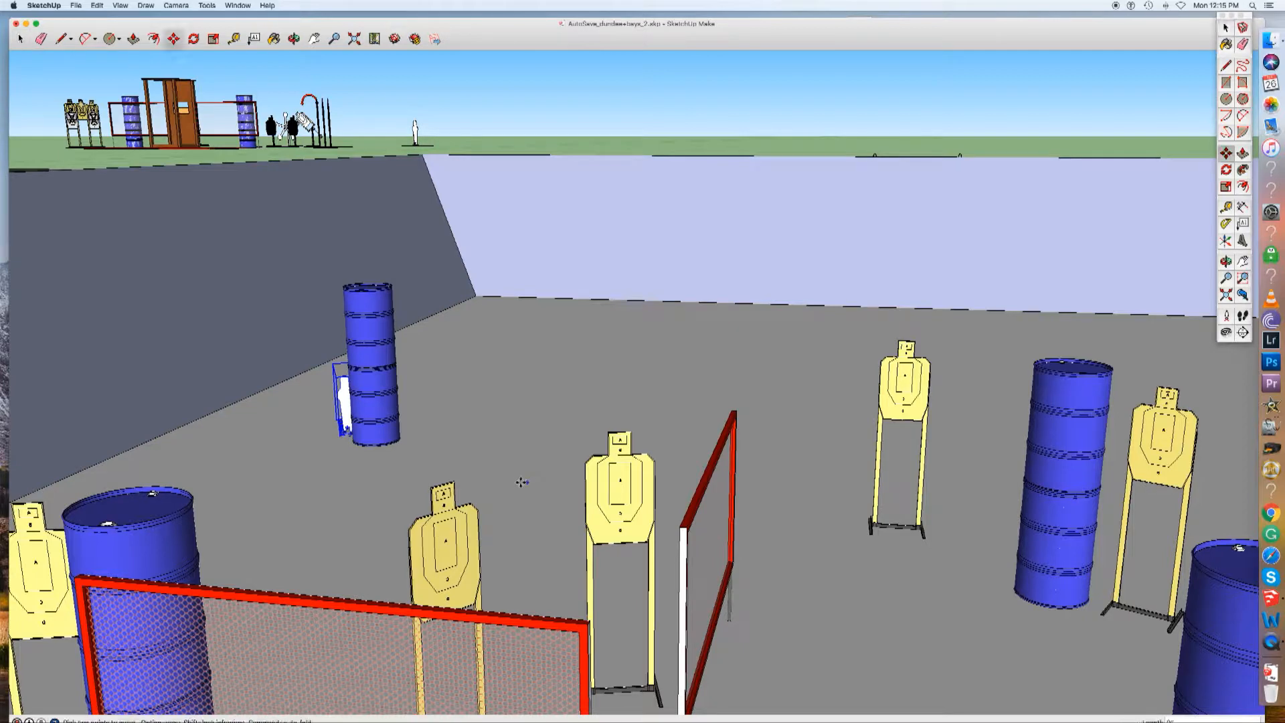
pyautogui.moveTo(516, 481)
pyautogui.mouseDown()
pyautogui.moveTo(498, 478)
pyautogui.moveTo(507, 484)
pyautogui.mouseUp()
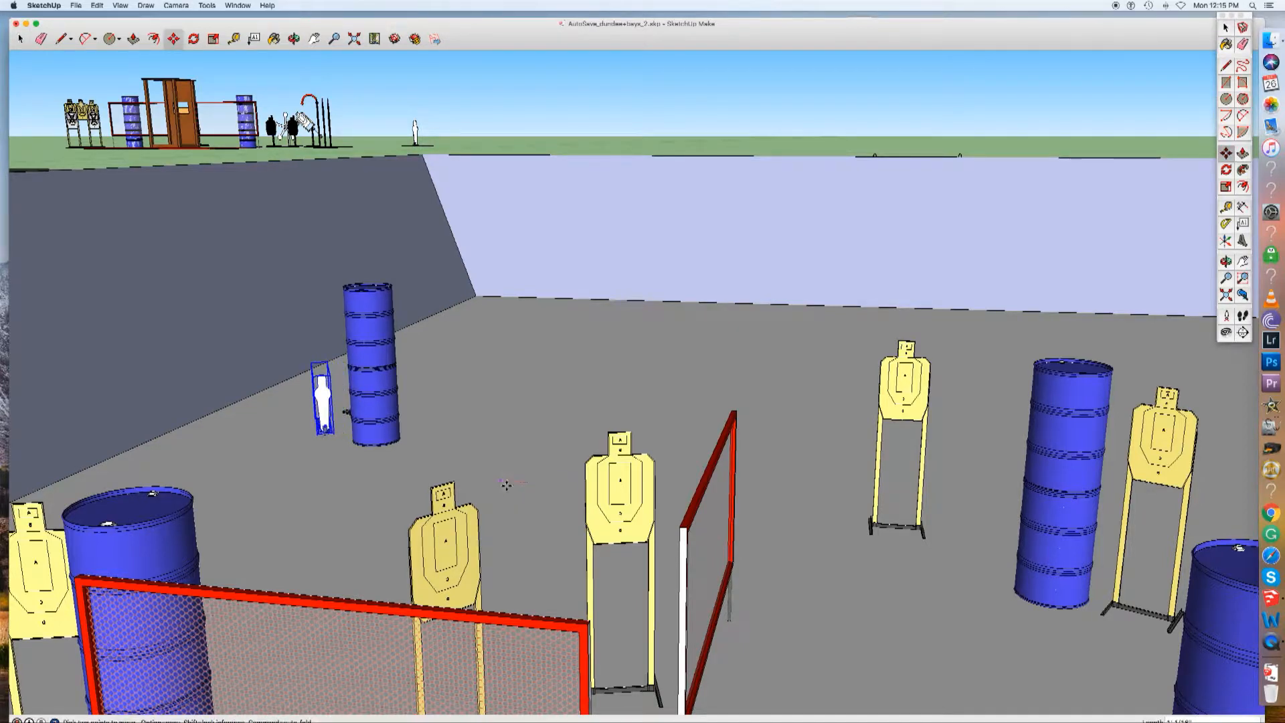
pyautogui.press('space')
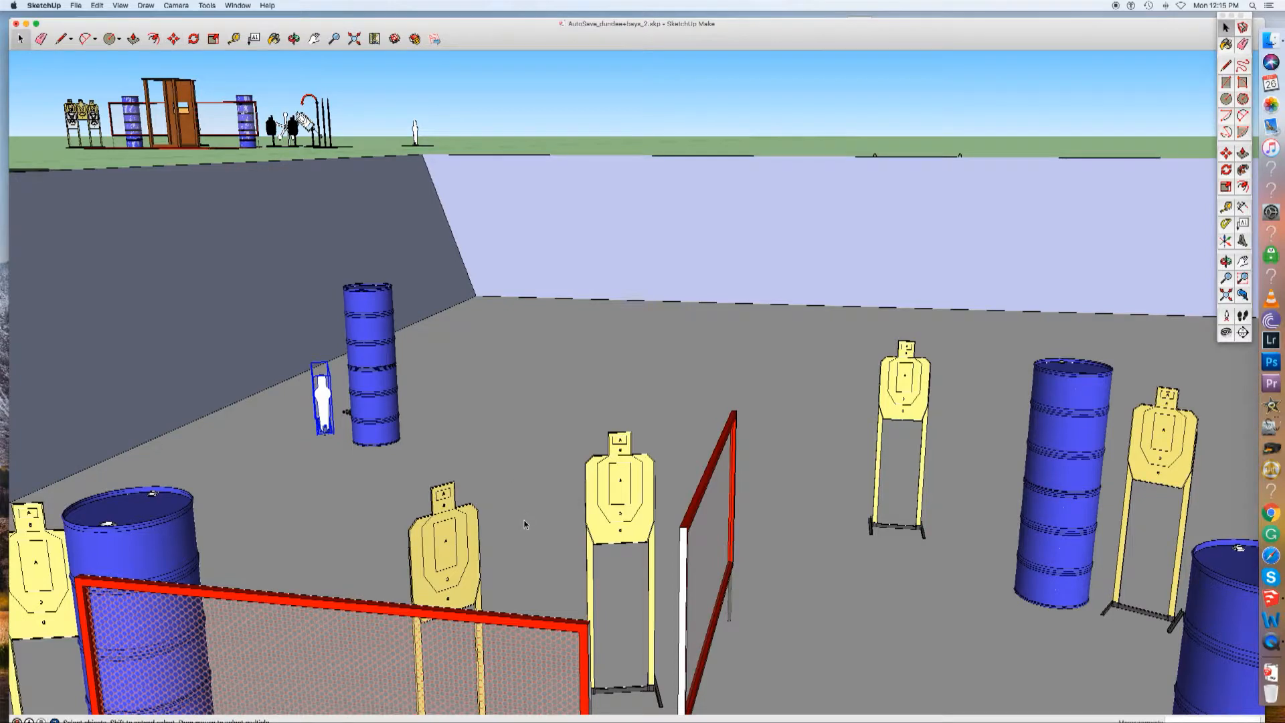
# Shift the same popper slightly back toward the far barrel stack so it stands close beside it.
pyautogui.click(525, 524)
pyautogui.press('o')
pyautogui.moveTo(519, 519); pyautogui.dragTo(288, 472)
pyautogui.press('space')
pyautogui.press('o')
pyautogui.moveTo(737, 520); pyautogui.dragTo(822, 520)
pyautogui.press('space')
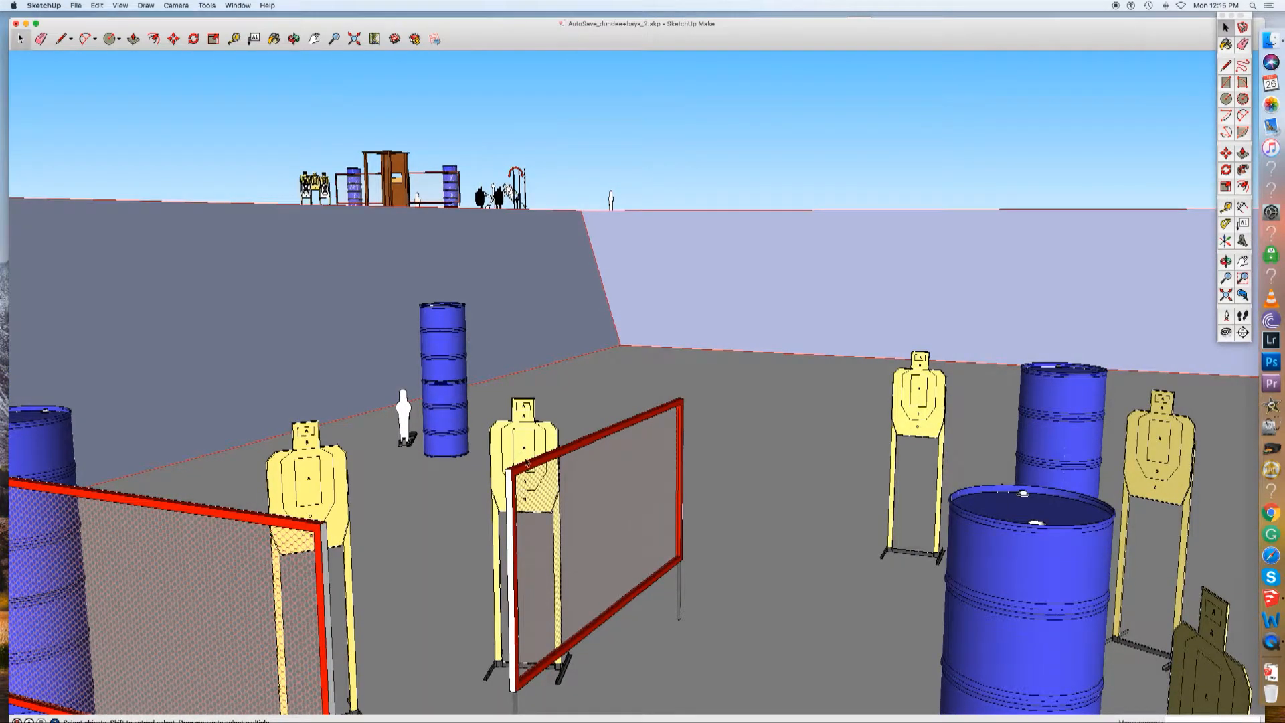
pyautogui.click(402, 420)
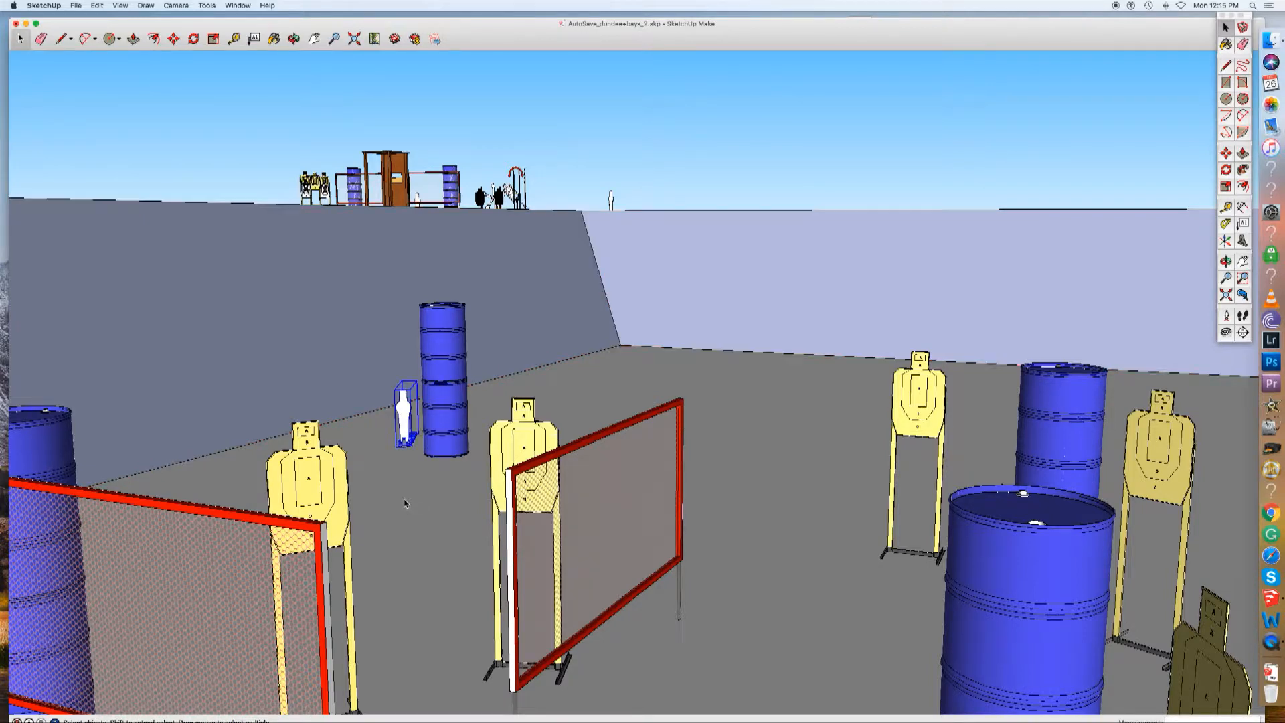
pyautogui.press('m')
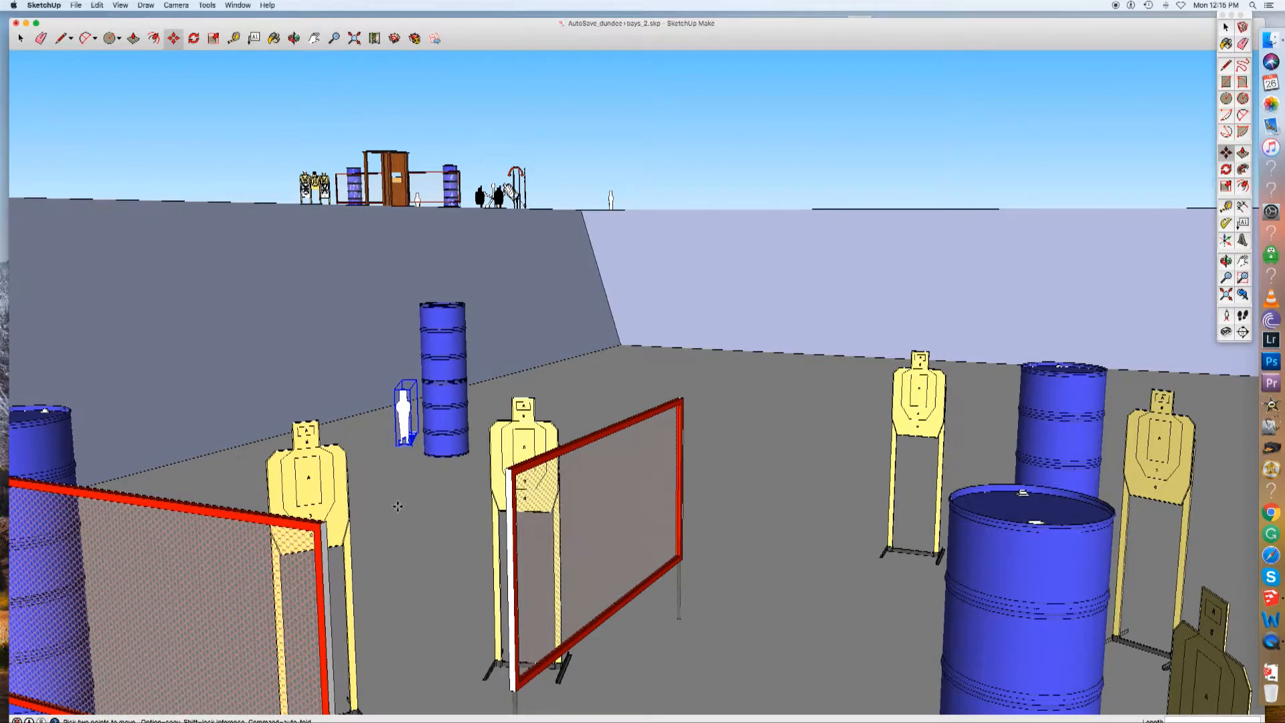
pyautogui.moveTo(406, 499); pyautogui.dragTo(438, 484)
pyautogui.press('space')
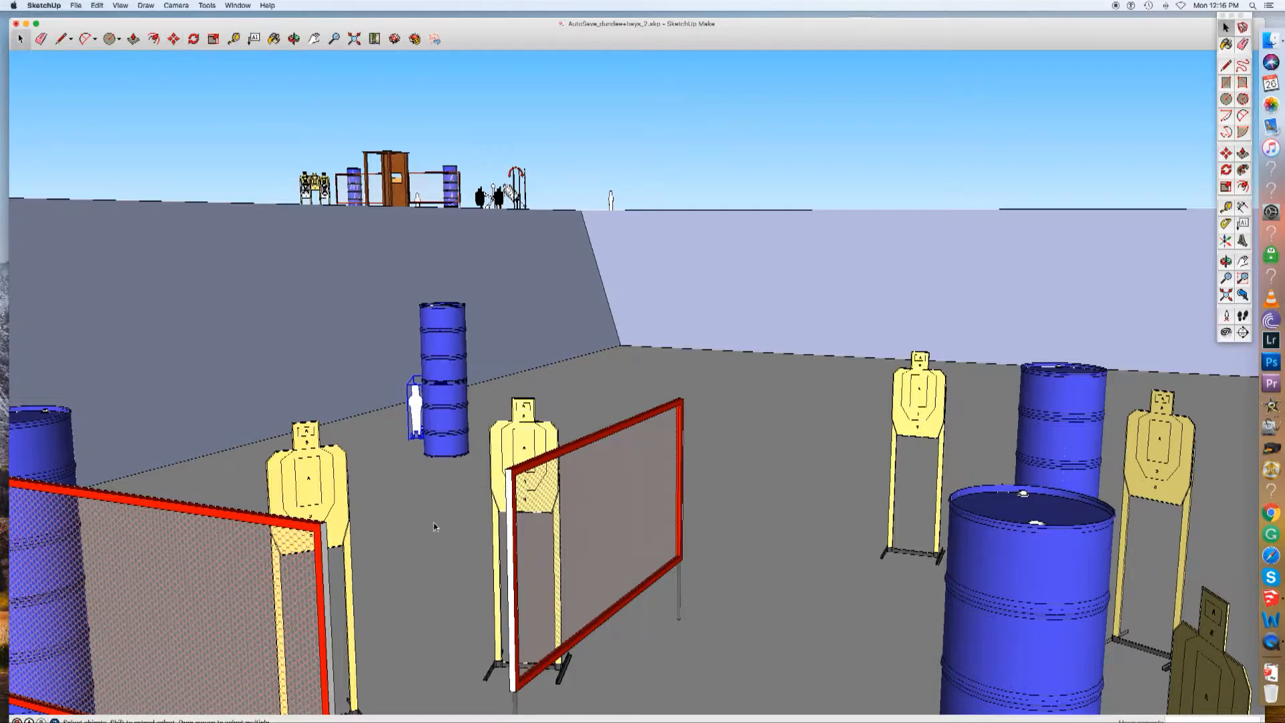
# Examine from the shooter's end of the bay how the barrel stacks and wall panels cover the poppers and targets.
pyautogui.click(434, 526)
pyautogui.moveTo(441, 524); pyautogui.dragTo(494, 662, button='middle')
pyautogui.press('space')
pyautogui.press('space')
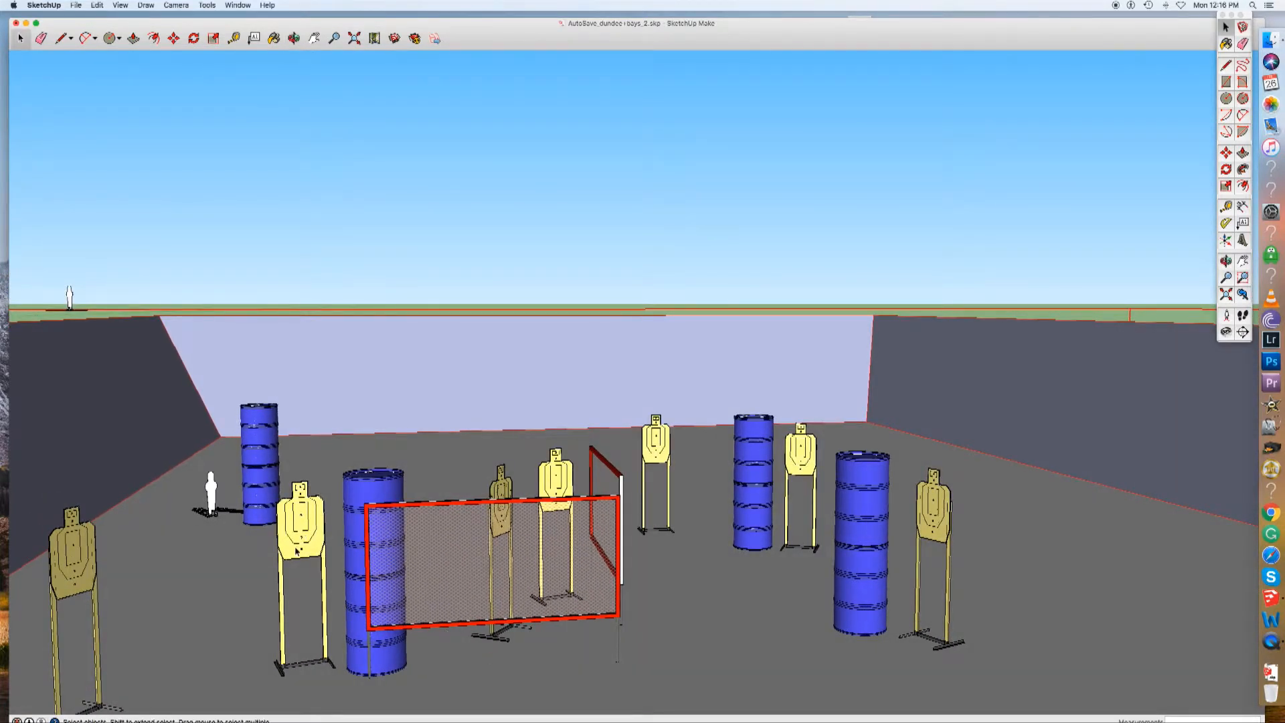
pyautogui.moveTo(380, 656); pyautogui.dragTo(343, 666, button='middle')
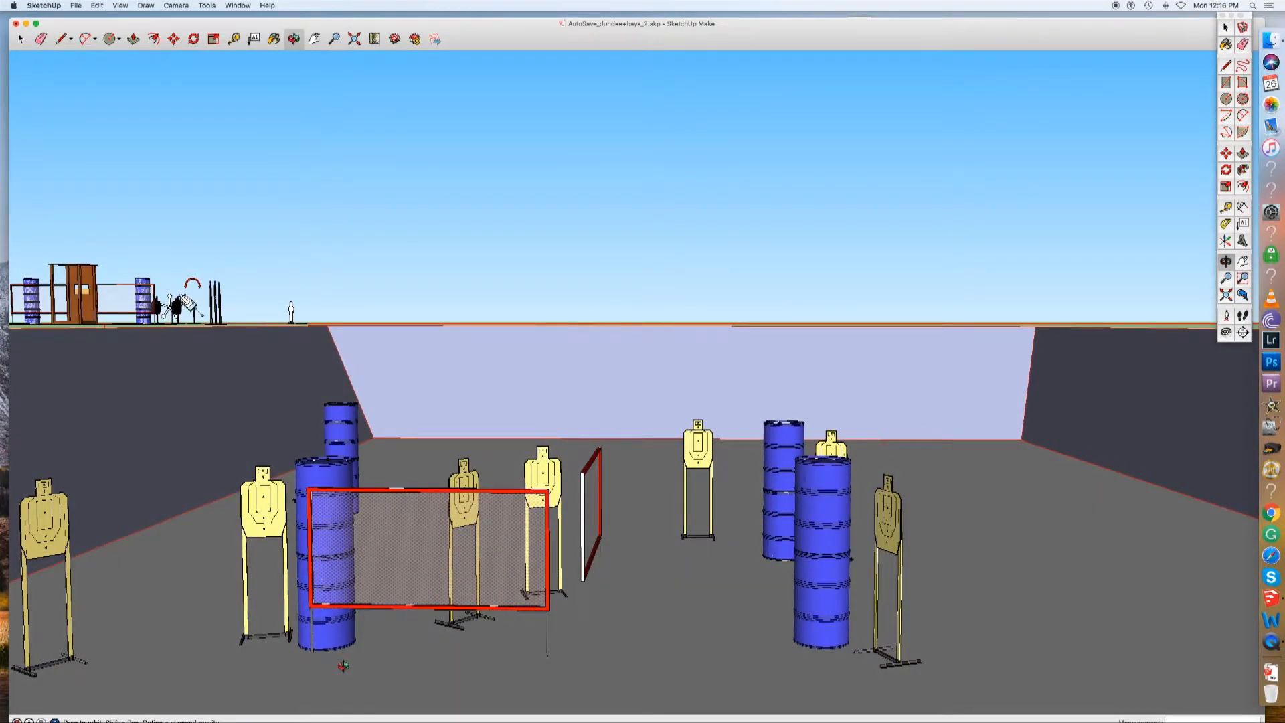
pyautogui.moveTo(344, 666); pyautogui.dragTo(349, 666, button='middle')
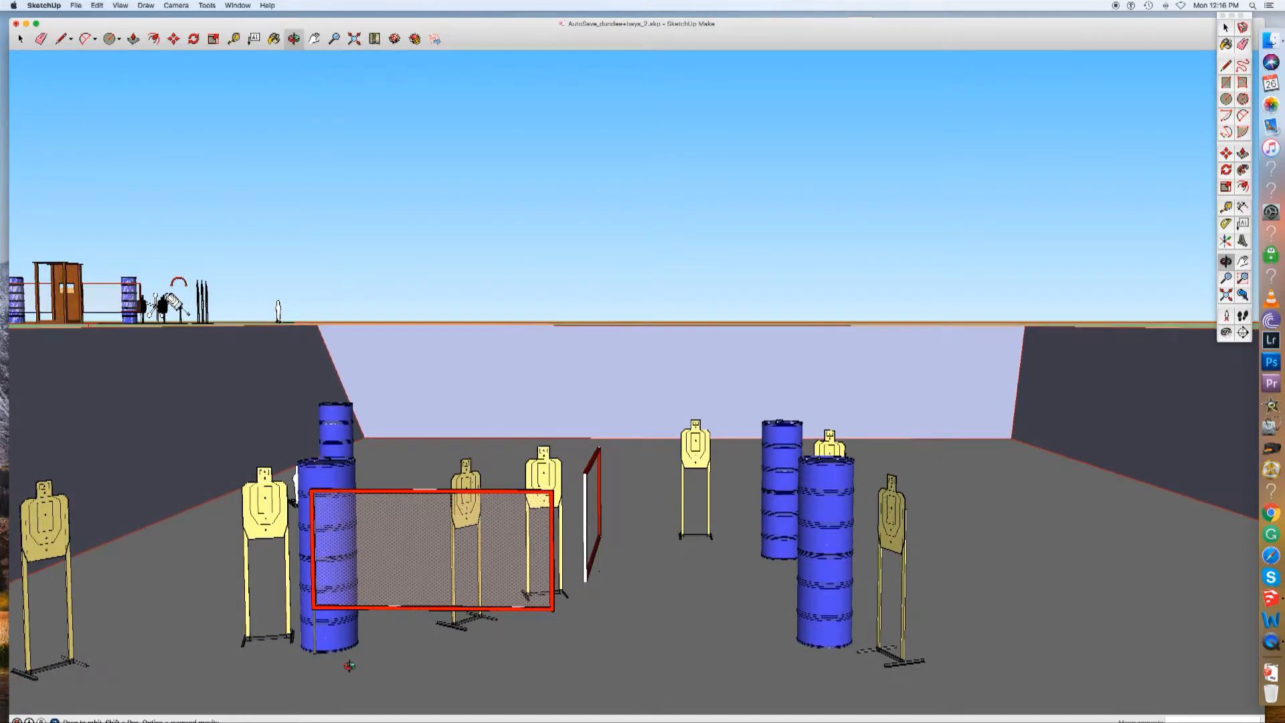
pyautogui.moveTo(345, 663); pyautogui.dragTo(379, 662, button='middle')
pyautogui.press('space')
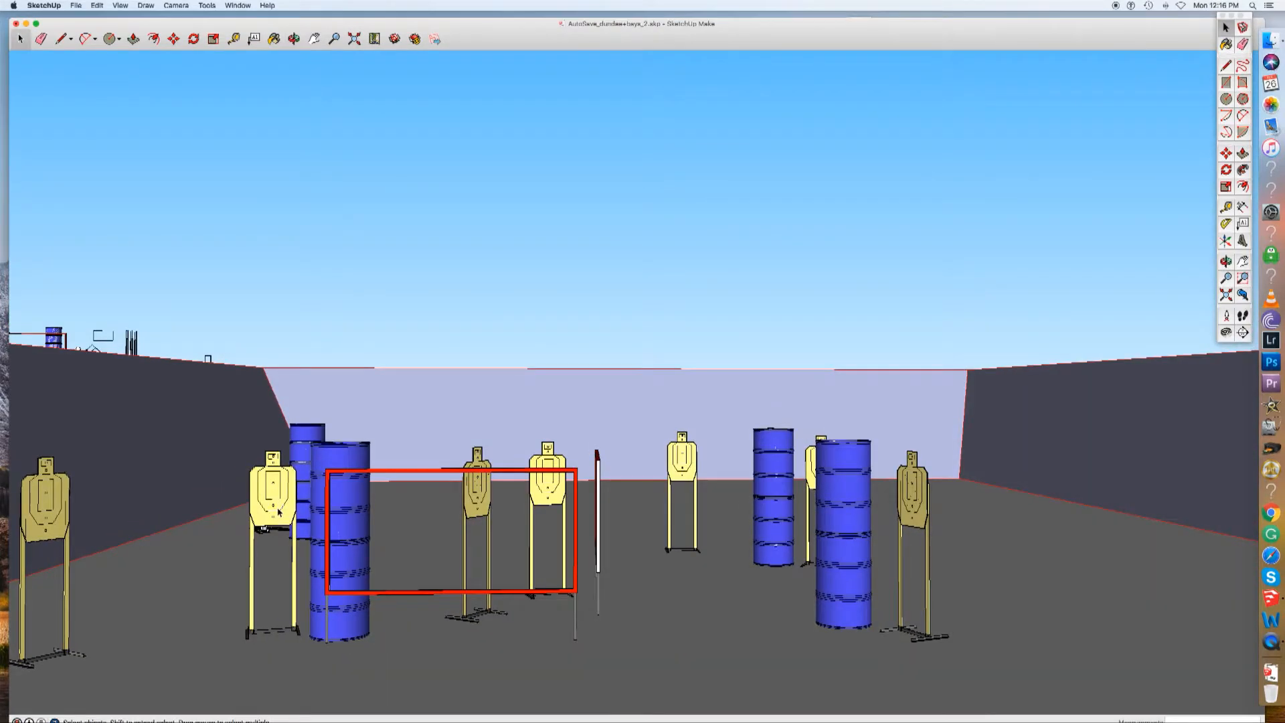
# Move the target stand beside the wall panel's barrel stack slightly closer to that stack.
pyautogui.click(279, 512)
pyautogui.press('m')
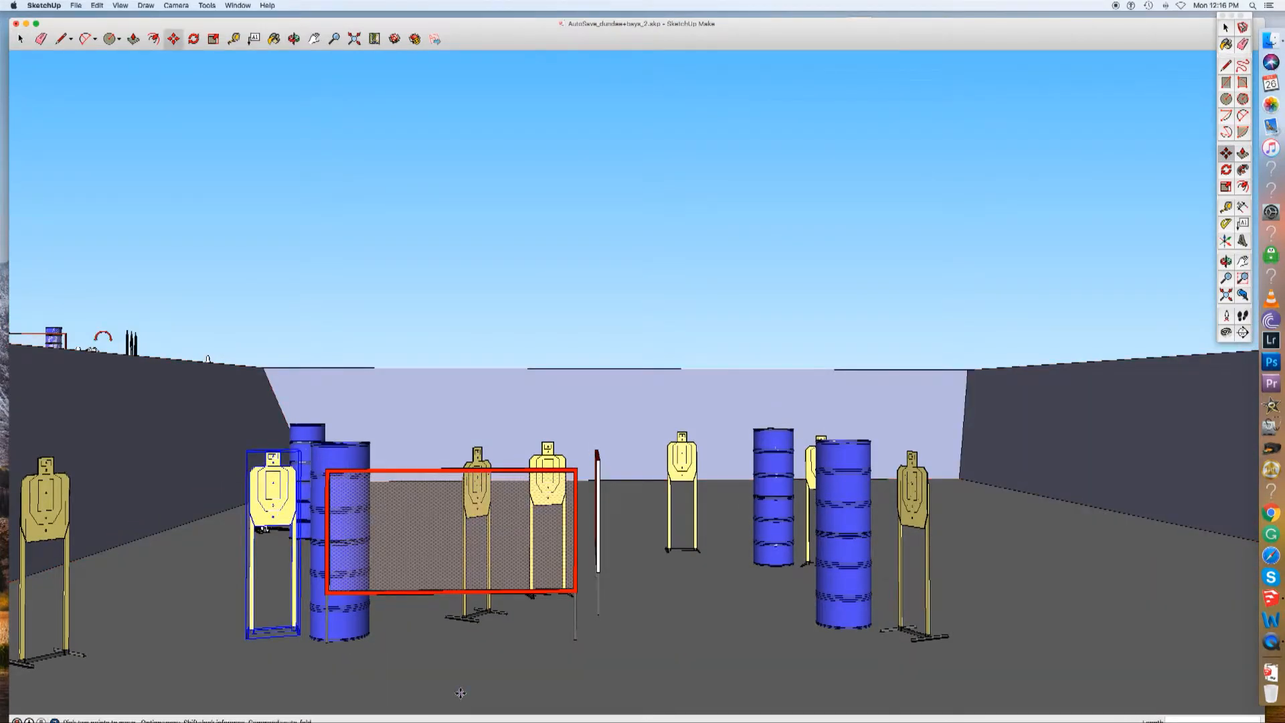
pyautogui.moveTo(450, 692)
pyautogui.mouseDown()
pyautogui.moveTo(436, 678)
pyautogui.moveTo(406, 682)
pyautogui.moveTo(463, 681)
pyautogui.moveTo(471, 698)
pyautogui.moveTo(457, 708)
pyautogui.moveTo(465, 697)
pyautogui.mouseUp()
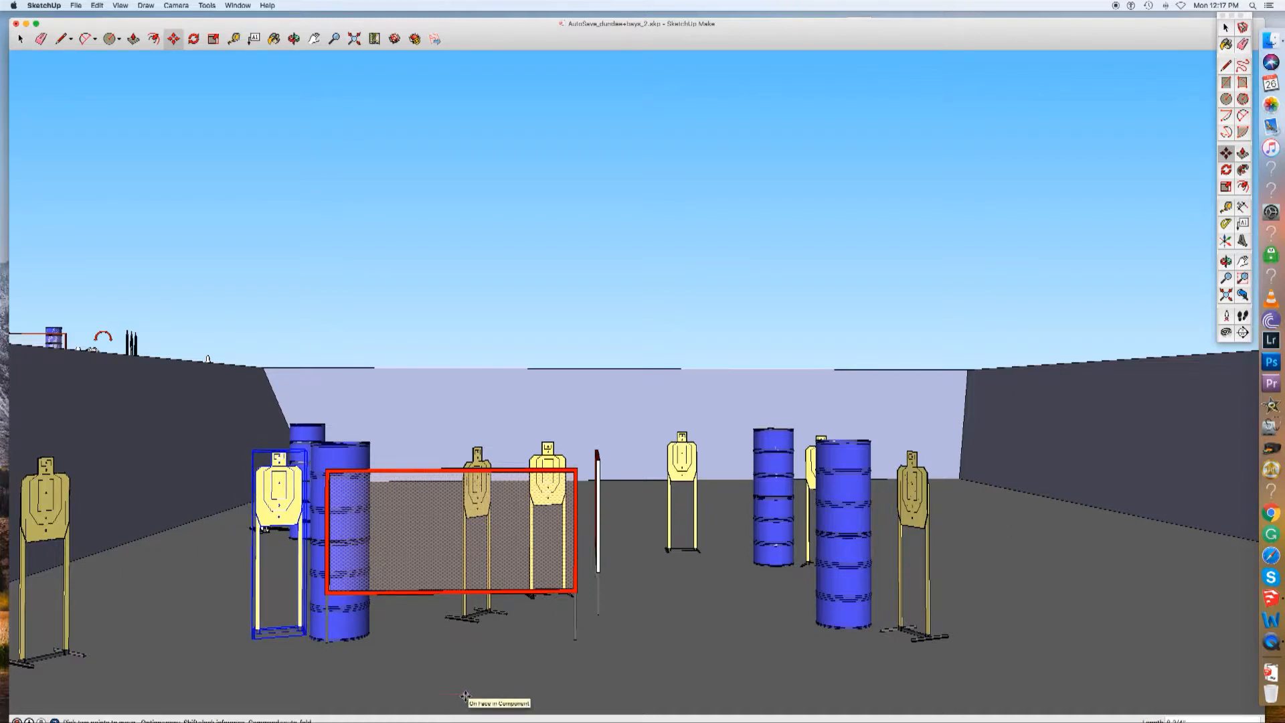
pyautogui.moveTo(451, 686); pyautogui.dragTo(466, 713, button='middle')
pyautogui.moveTo(466, 700); pyautogui.dragTo(497, 661)
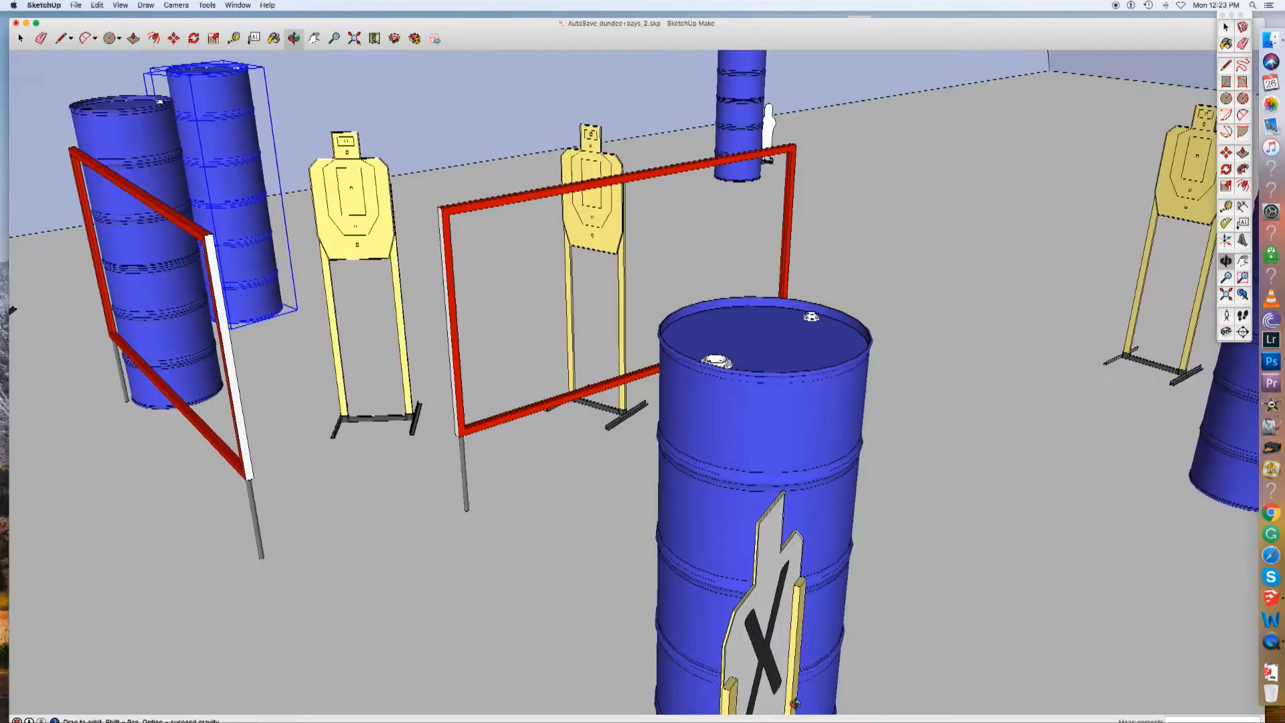
# Copy the short red floor strip from the neighbouring barrel-and-wall stage across the berm.
pyautogui.moveTo(870, 669); pyautogui.dragTo(992, 696)
pyautogui.moveTo(453, 660)
pyautogui.mouseDown()
pyautogui.moveTo(621, 524)
pyautogui.moveTo(793, 501)
pyautogui.moveTo(788, 480)
pyautogui.mouseUp()
pyautogui.scroll(-10, 729, 512)
pyautogui.press('space')
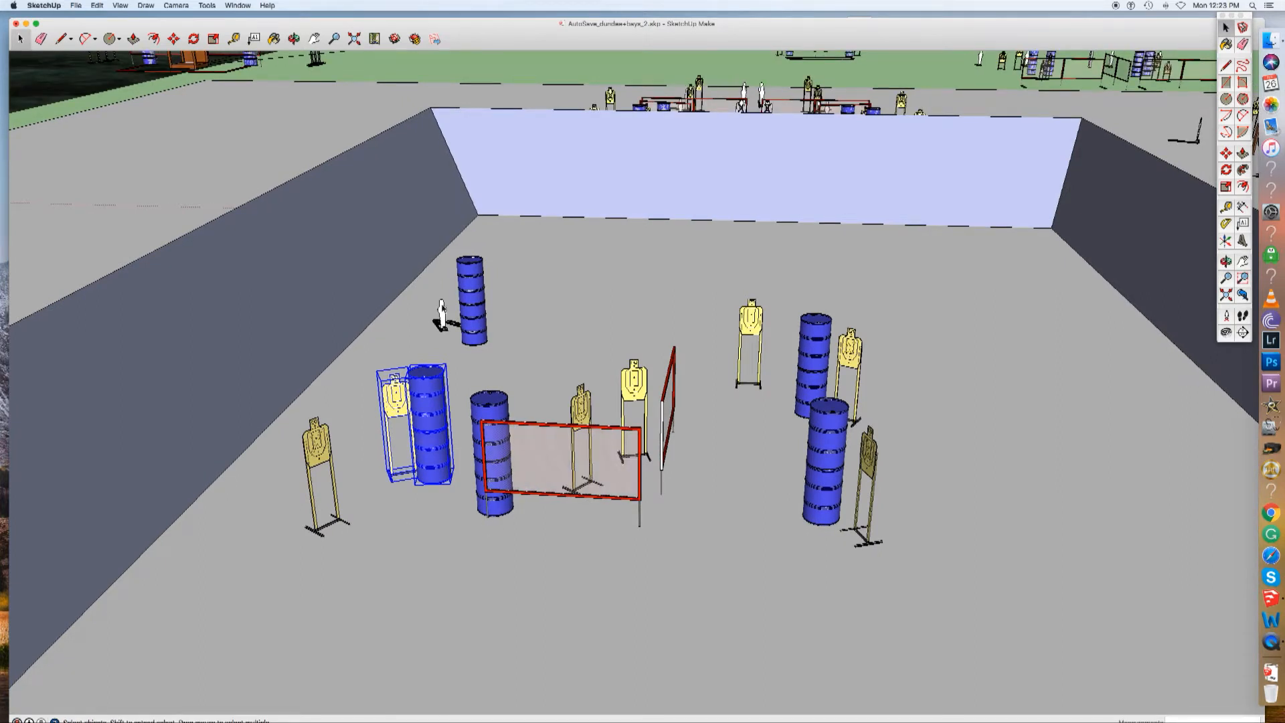
pyautogui.moveTo(642, 531); pyautogui.dragTo(615, 573, button='middle')
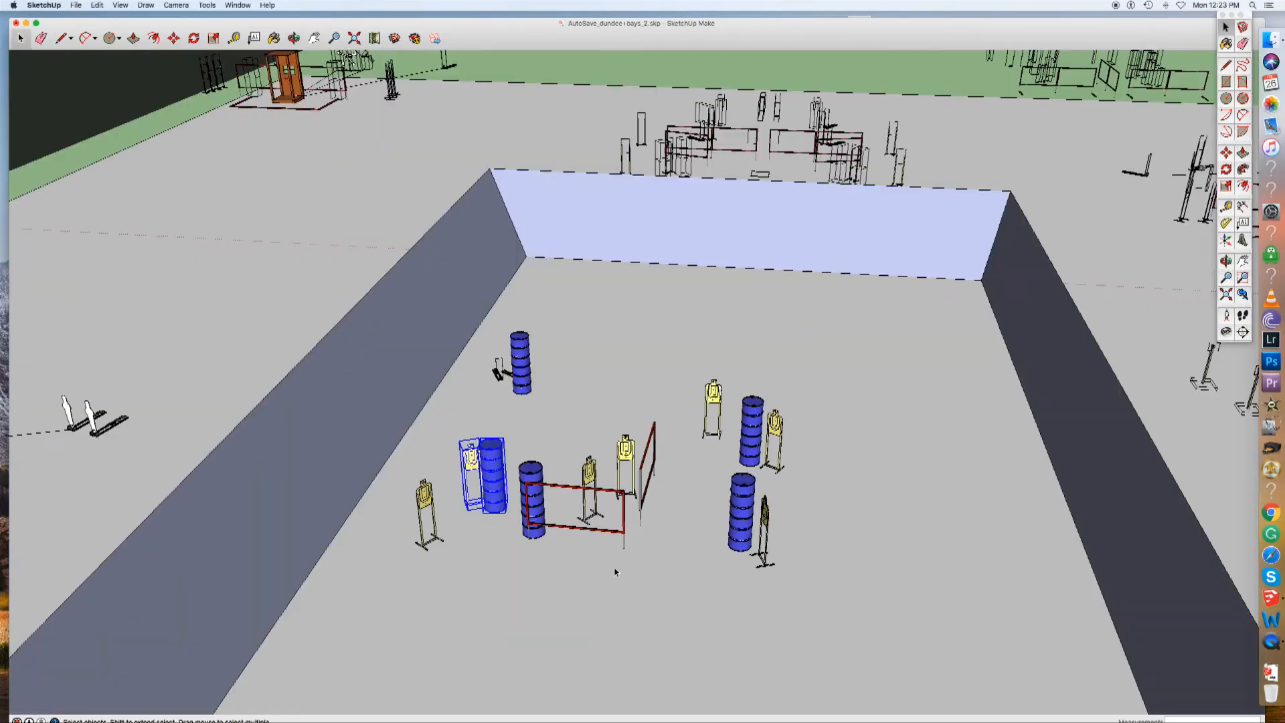
pyautogui.scroll(-5, 615, 572)
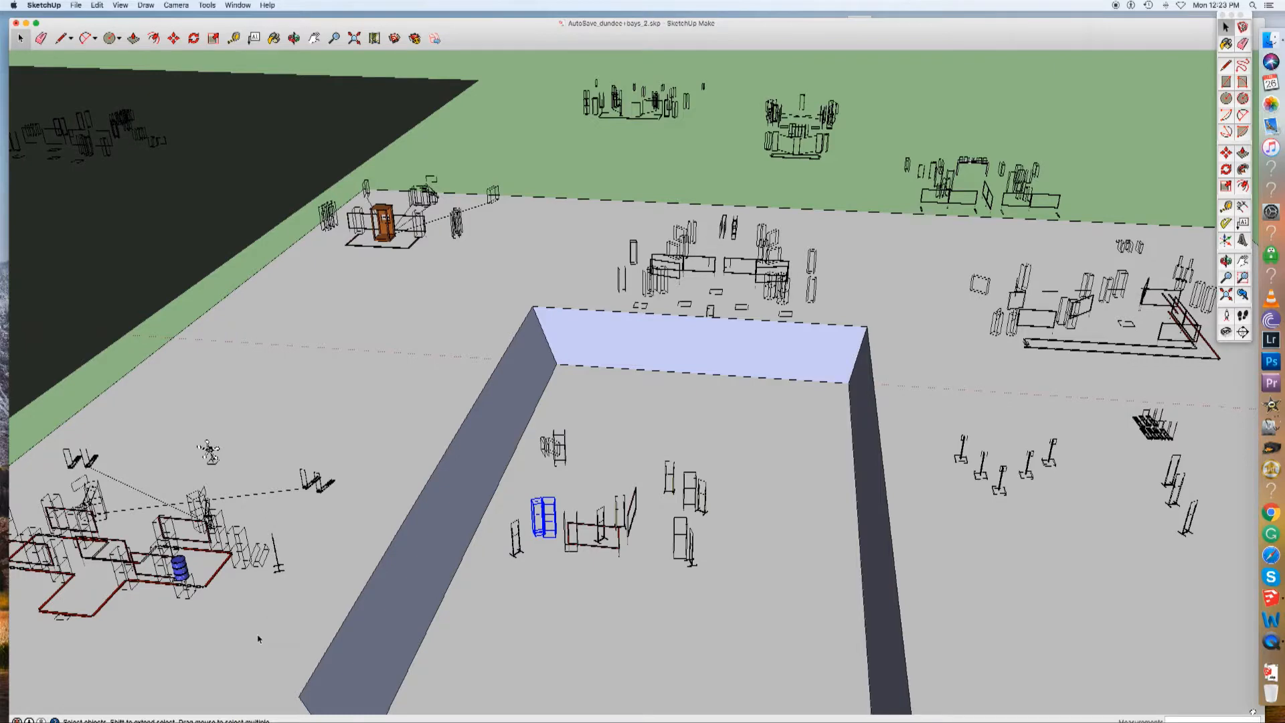
pyautogui.scroll(6, 258, 638)
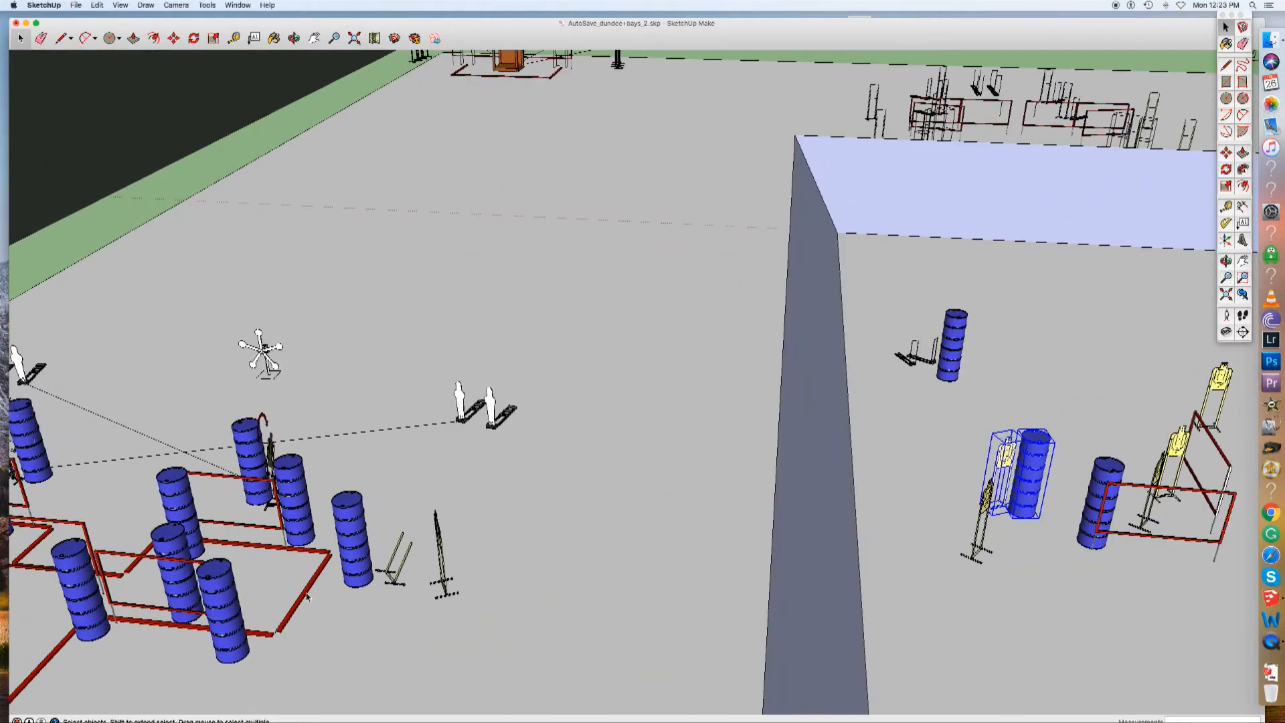
pyautogui.click(308, 593)
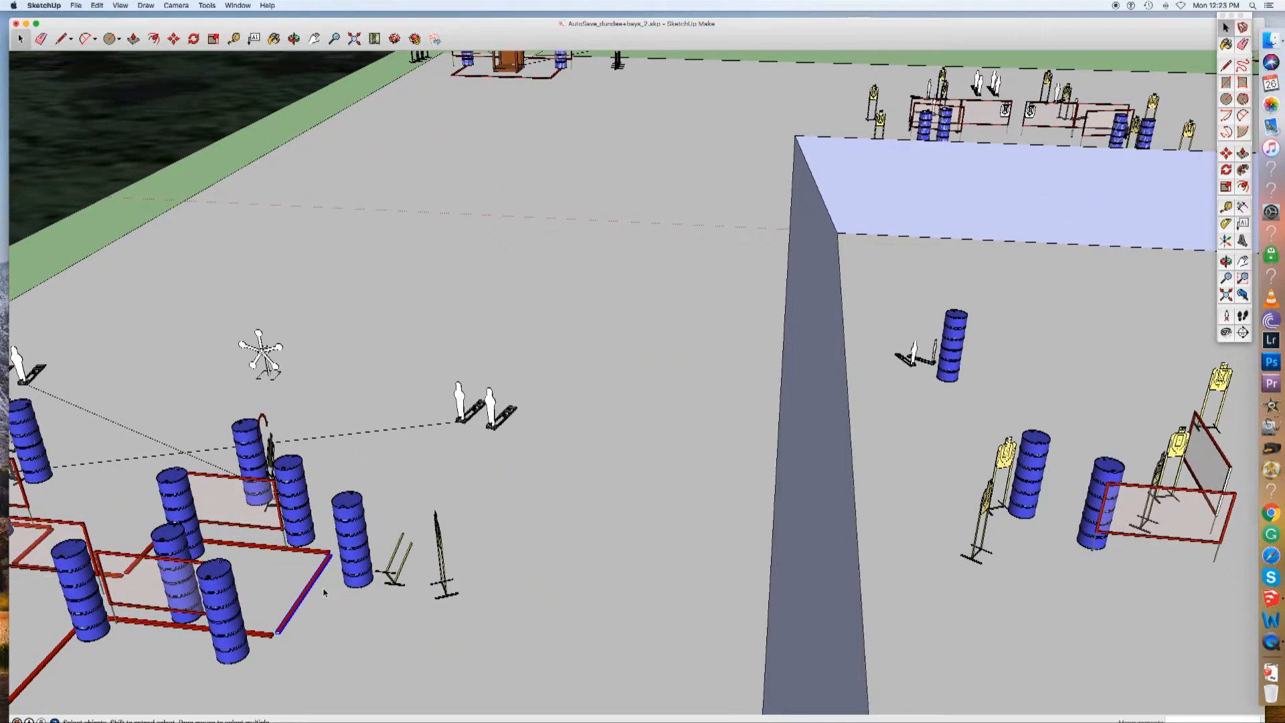
pyautogui.moveTo(1000, 583); pyautogui.dragTo(1101, 700, button='middle')
pyautogui.click(166, 533)
# Paste the red strip on the bay floor at the foot of the front wall panel's barrel-side leg.
pyautogui.moveTo(956, 594); pyautogui.dragTo(823, 455, button='middle')
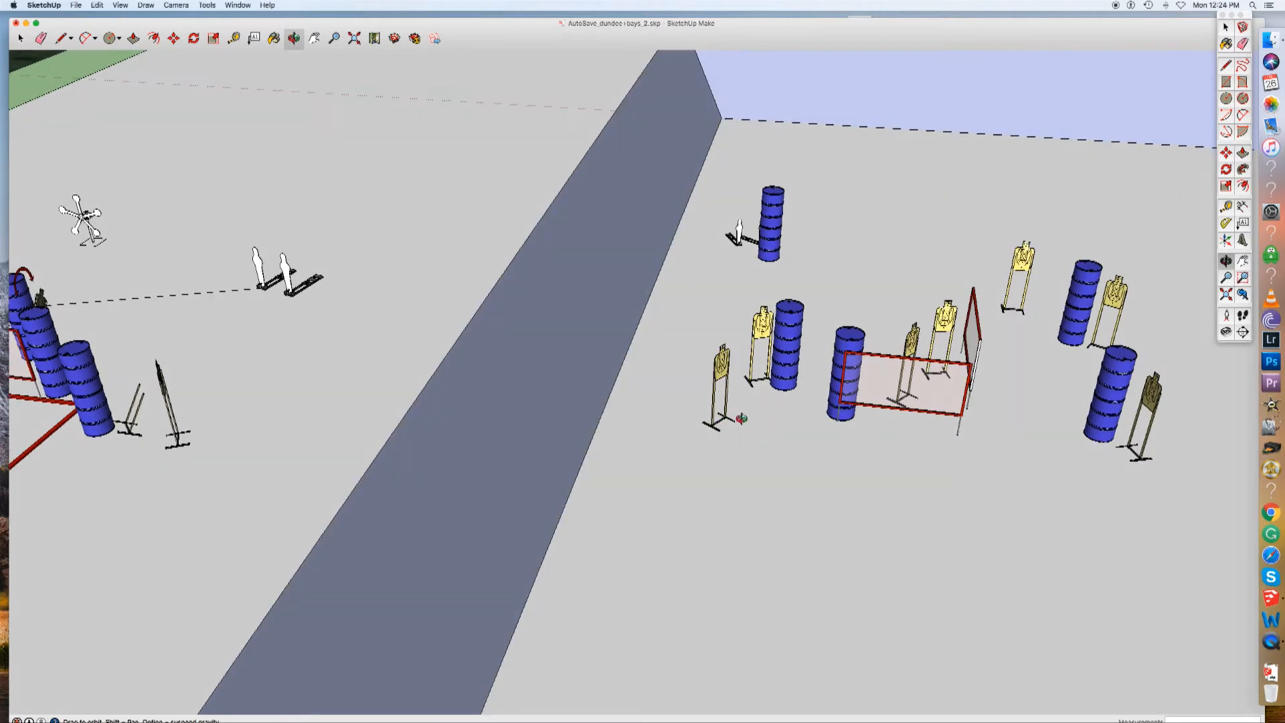
pyautogui.scroll(6, 836, 448)
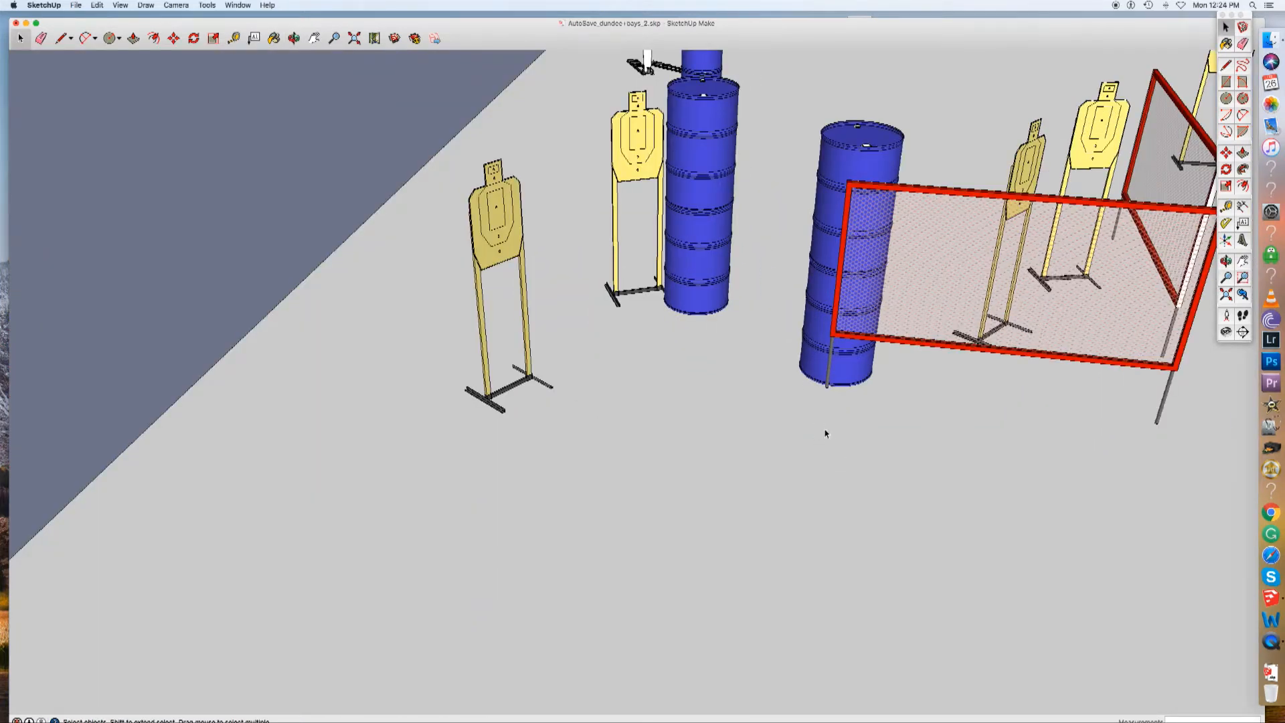
pyautogui.press('m')
pyautogui.press('super+v')
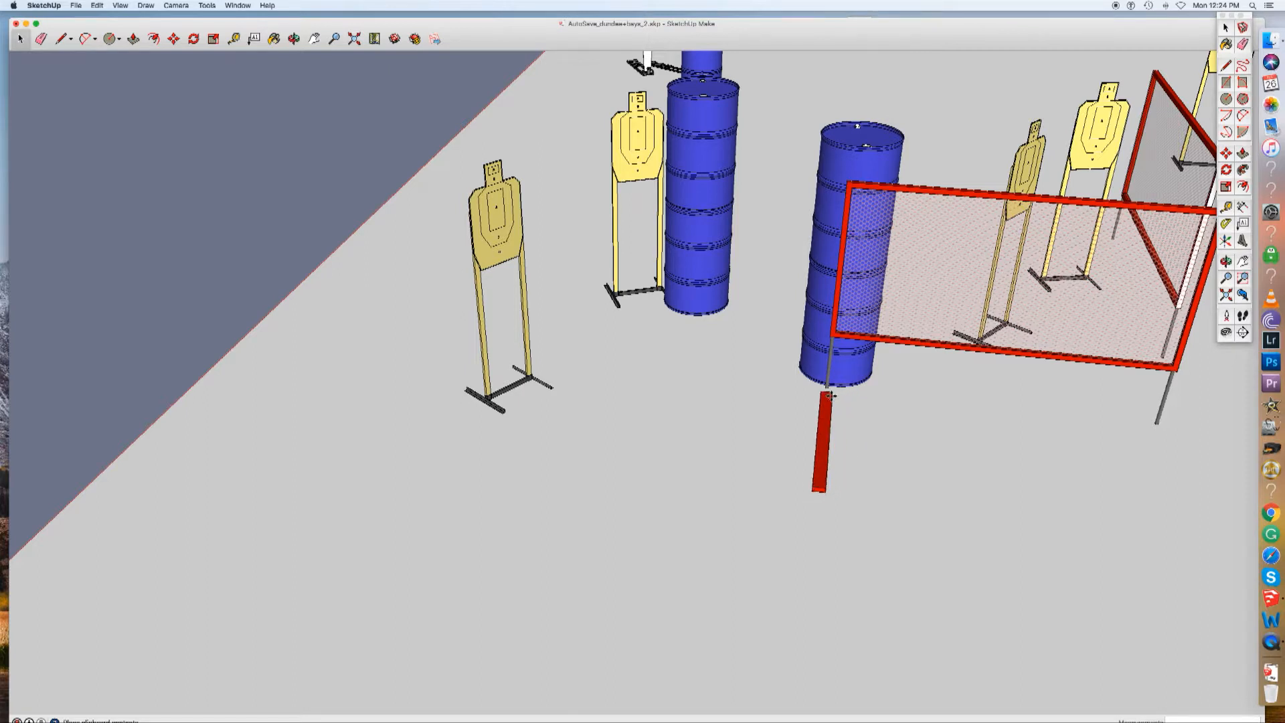
pyautogui.click(830, 395)
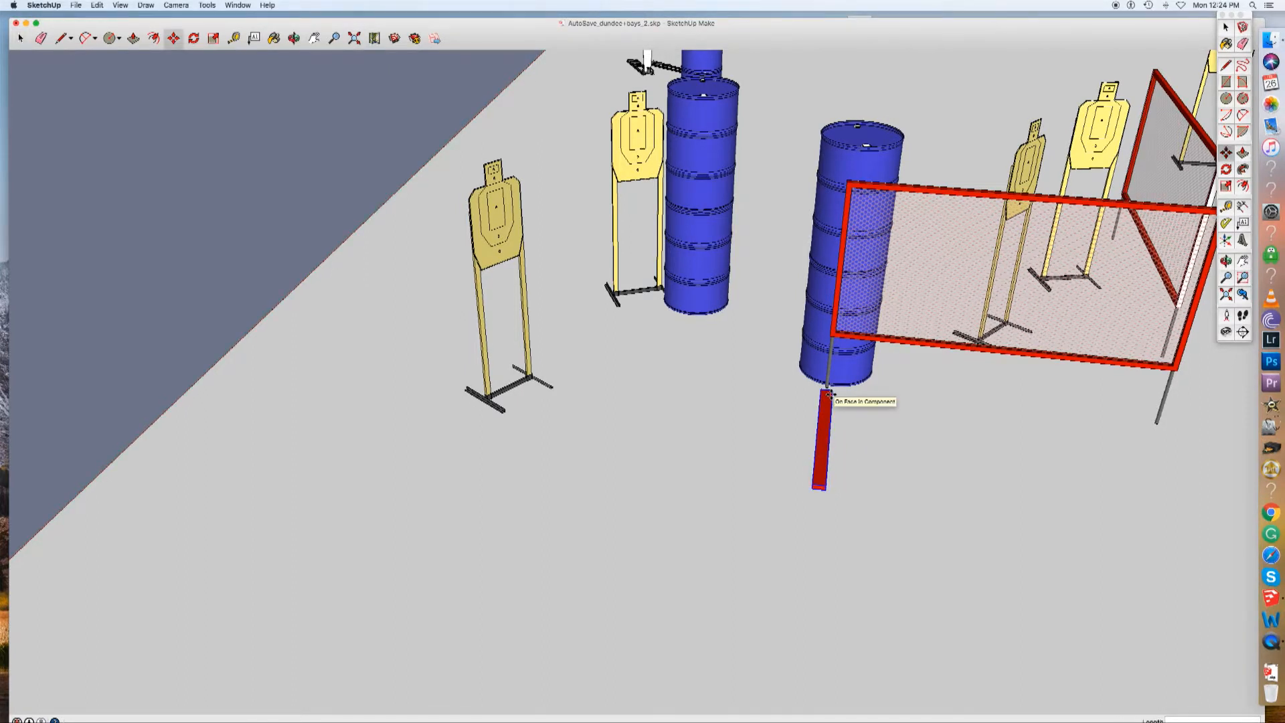
pyautogui.press('space')
# Paste a second red strip on the floor beside the wall panel that runs lengthwise down the bay.
pyautogui.moveTo(951, 504); pyautogui.dragTo(688, 640, button='middle')
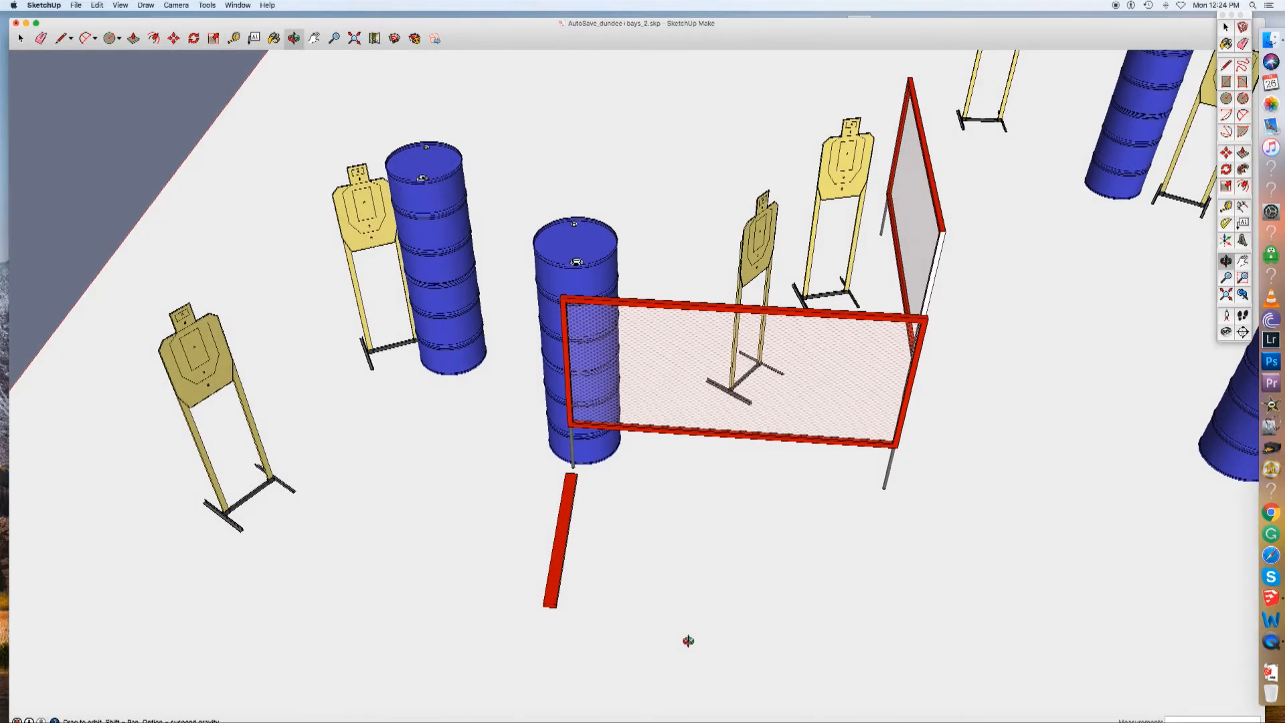
pyautogui.scroll(-5, 688, 641)
pyautogui.scroll(1, 690, 632)
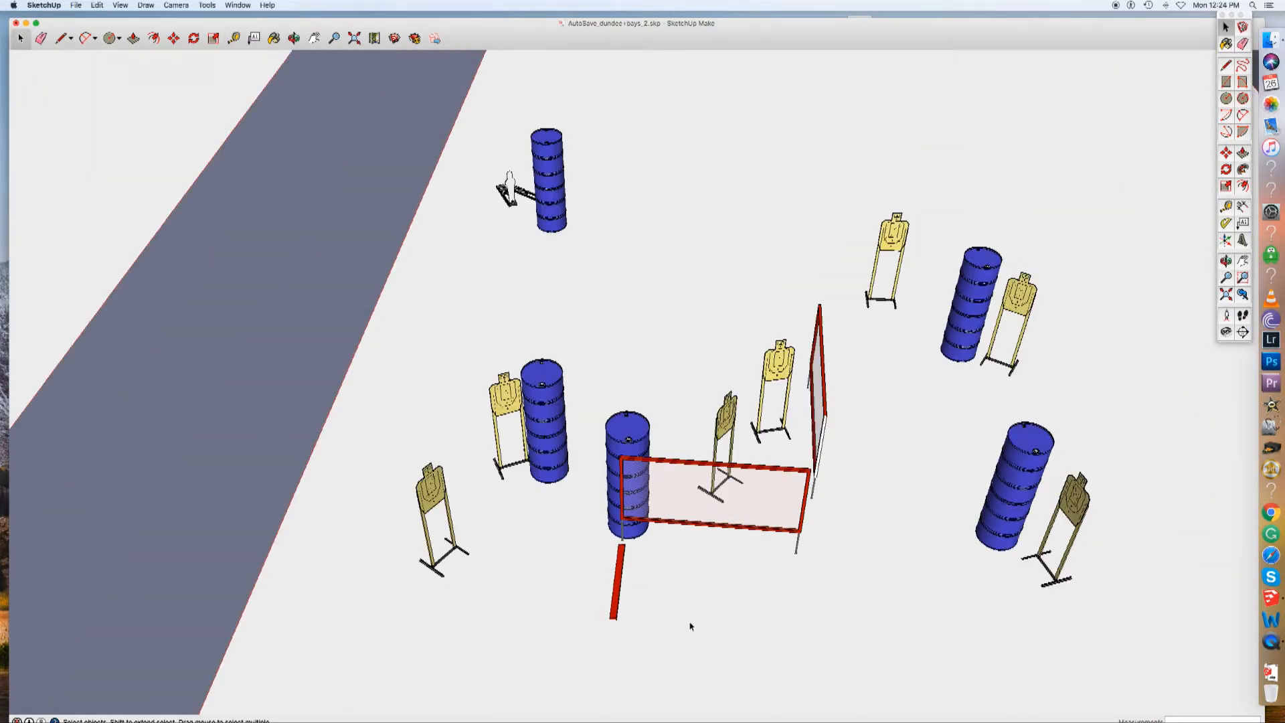
pyautogui.moveTo(695, 621); pyautogui.dragTo(651, 622, button='middle')
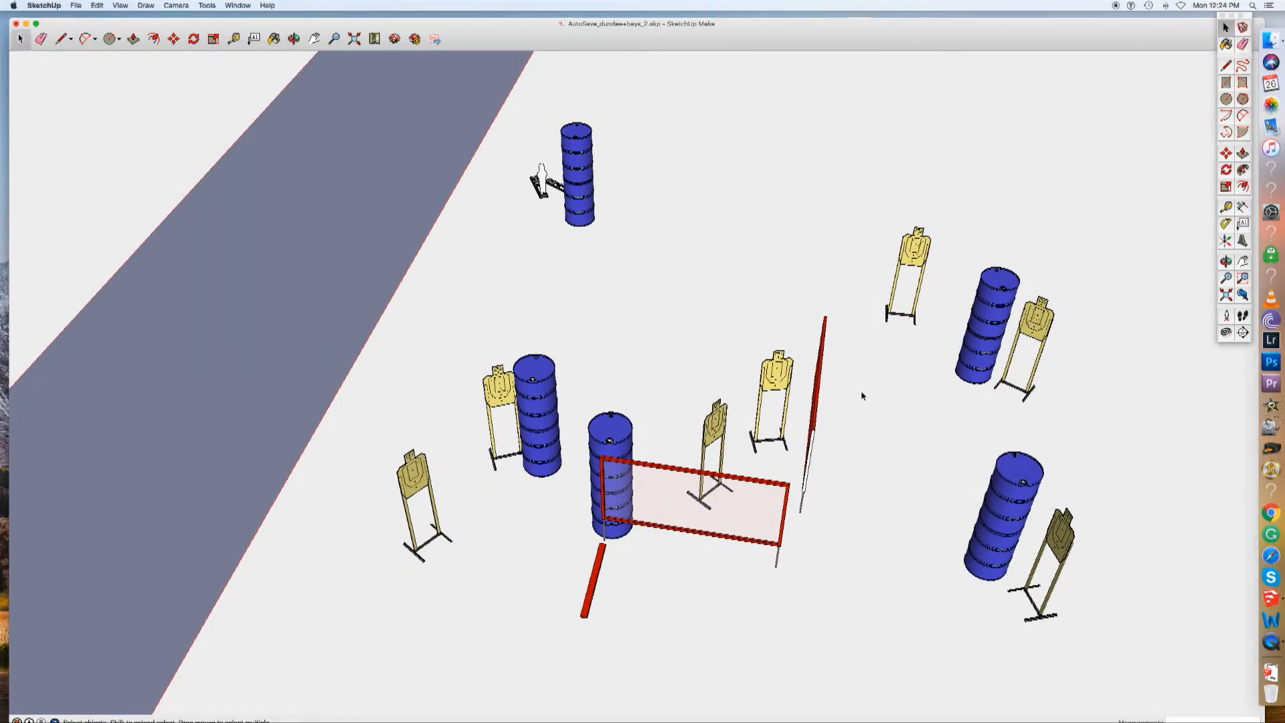
pyautogui.press('super+v')
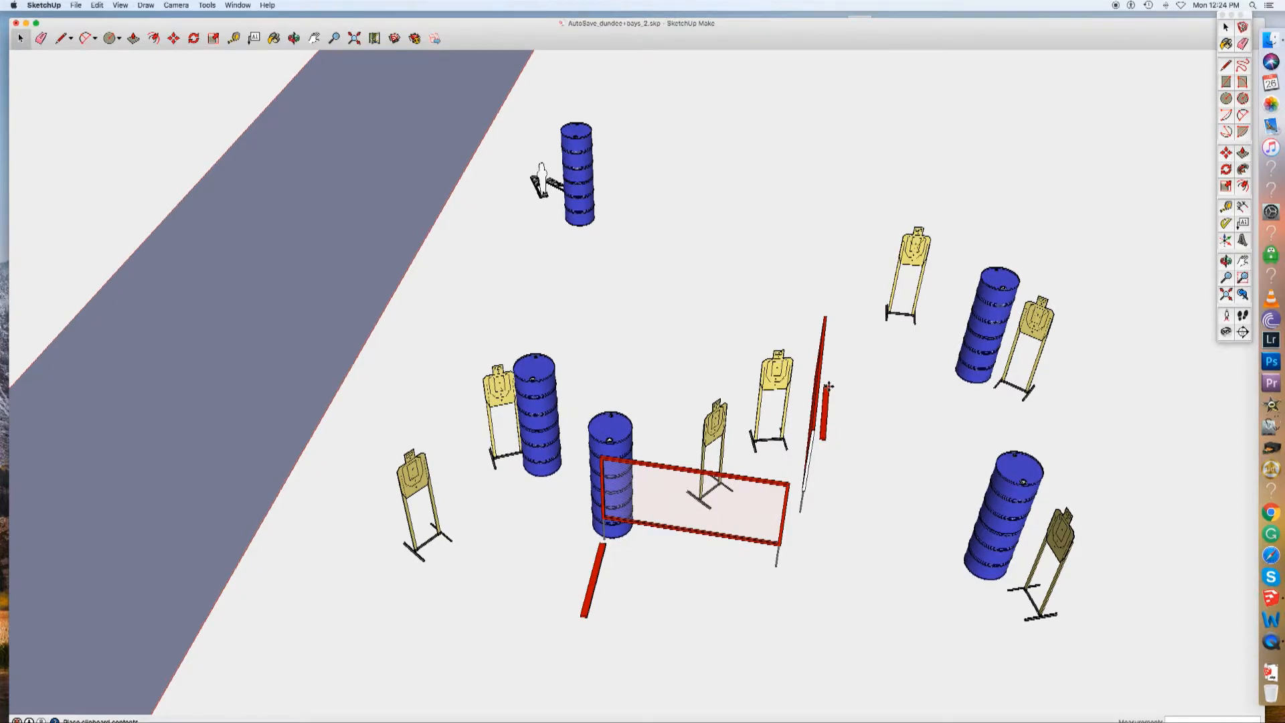
pyautogui.click(828, 386)
pyautogui.press('space')
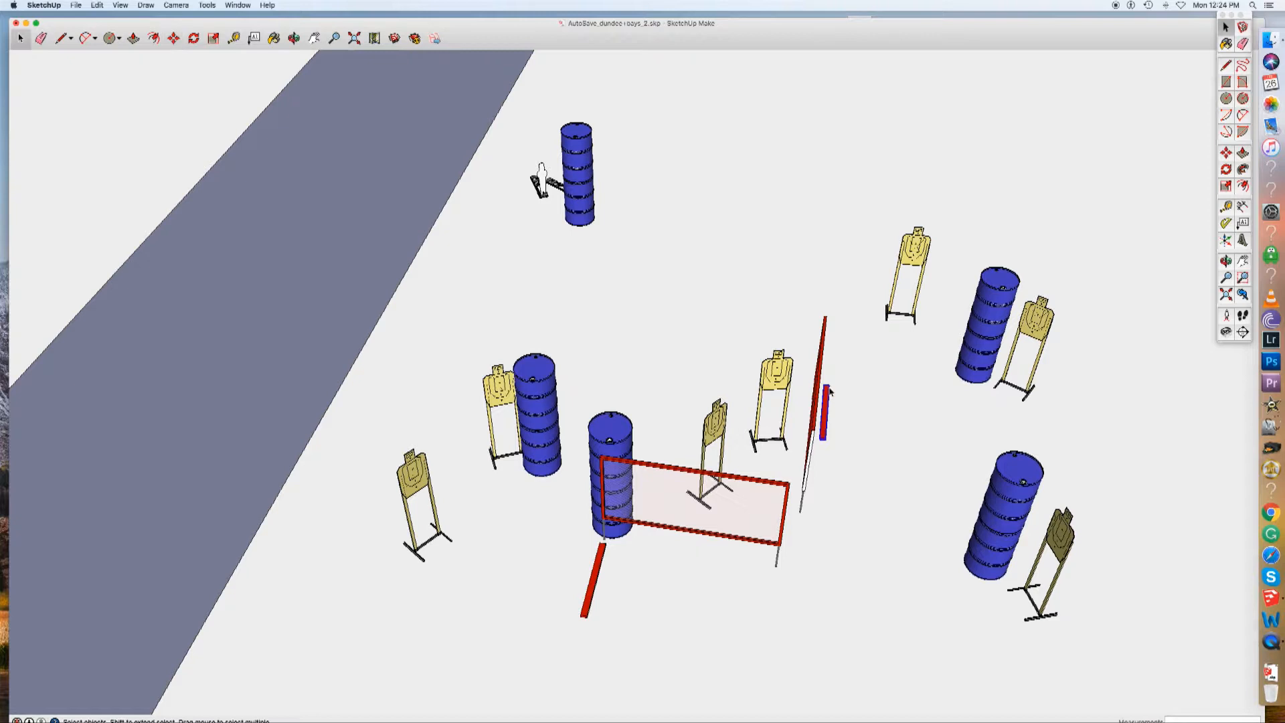
# Rotate the second red strip 90 degrees about its far end so it points away from the lengthwise wall panel.
pyautogui.click(860, 415)
pyautogui.click(827, 406)
pyautogui.press('q')
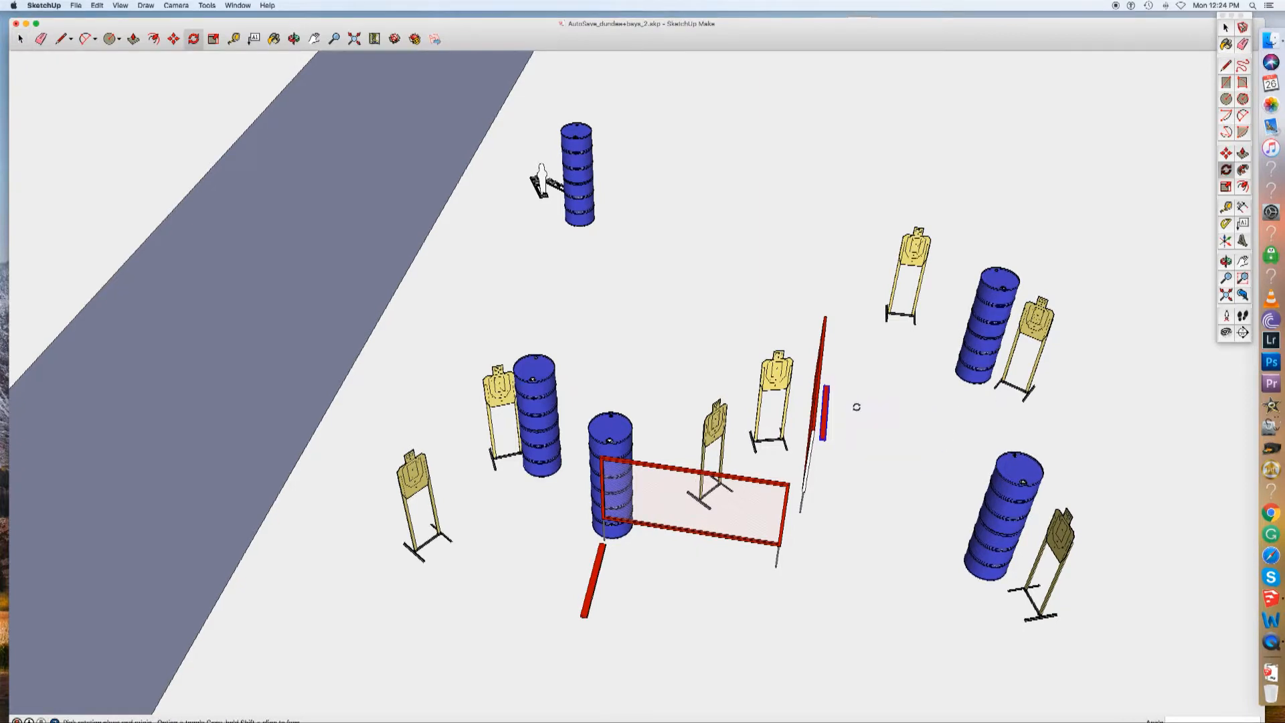
pyautogui.moveTo(828, 387); pyautogui.dragTo(828, 435)
pyautogui.click(865, 432)
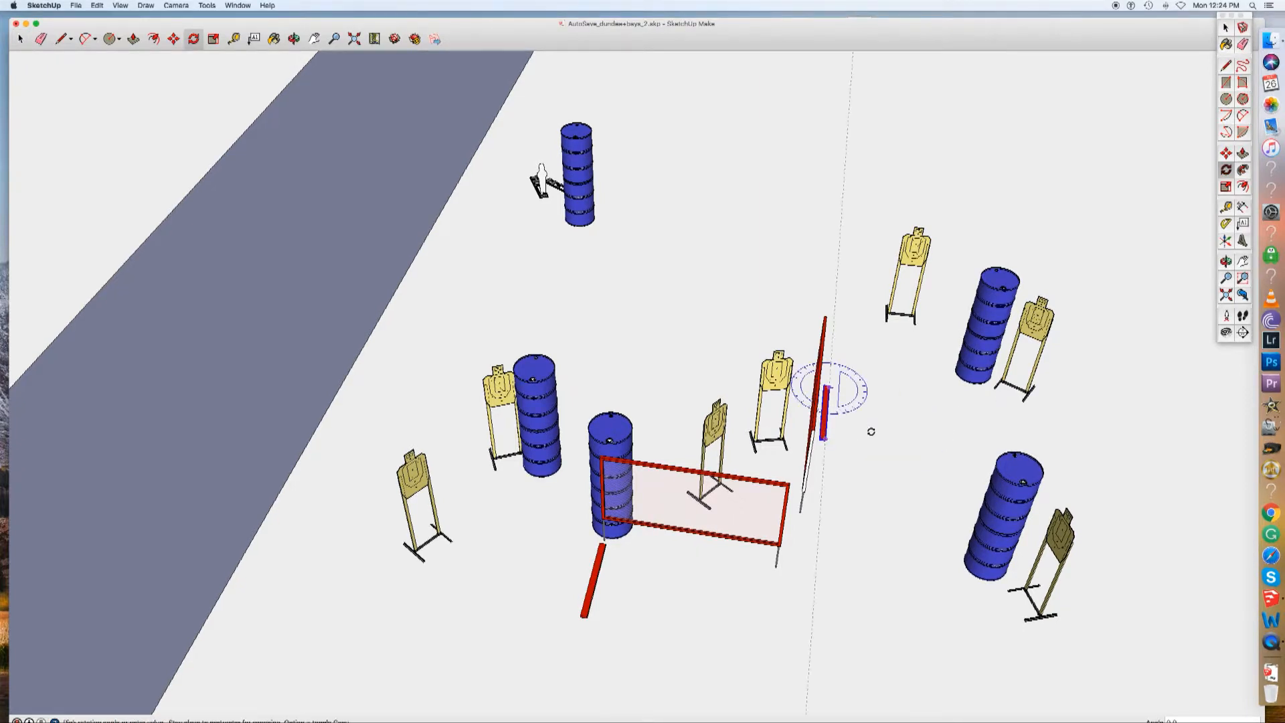
pyautogui.click(952, 403)
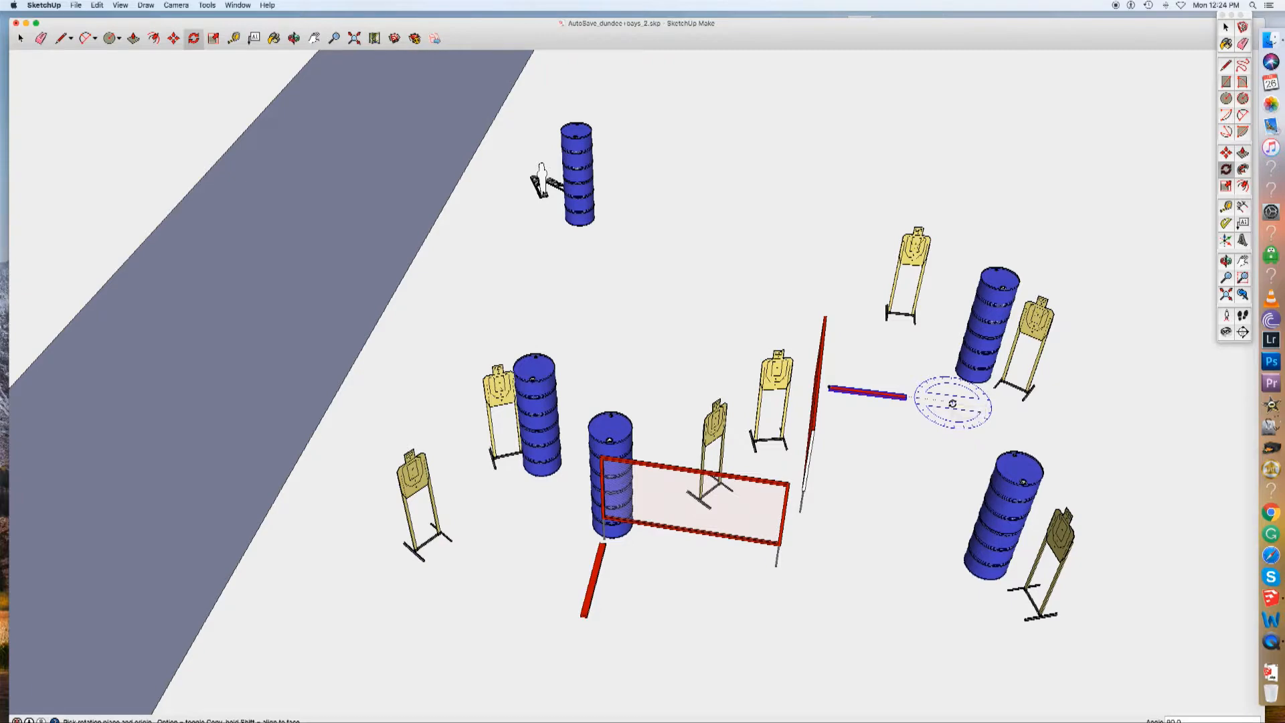
pyautogui.press('space')
# Try moving the rotated red strip towards the far leg of the lengthwise wall panel, and undo the move.
pyautogui.click(910, 481)
pyautogui.moveTo(910, 482); pyautogui.dragTo(849, 420, button='middle')
pyautogui.scroll(5, 856, 439)
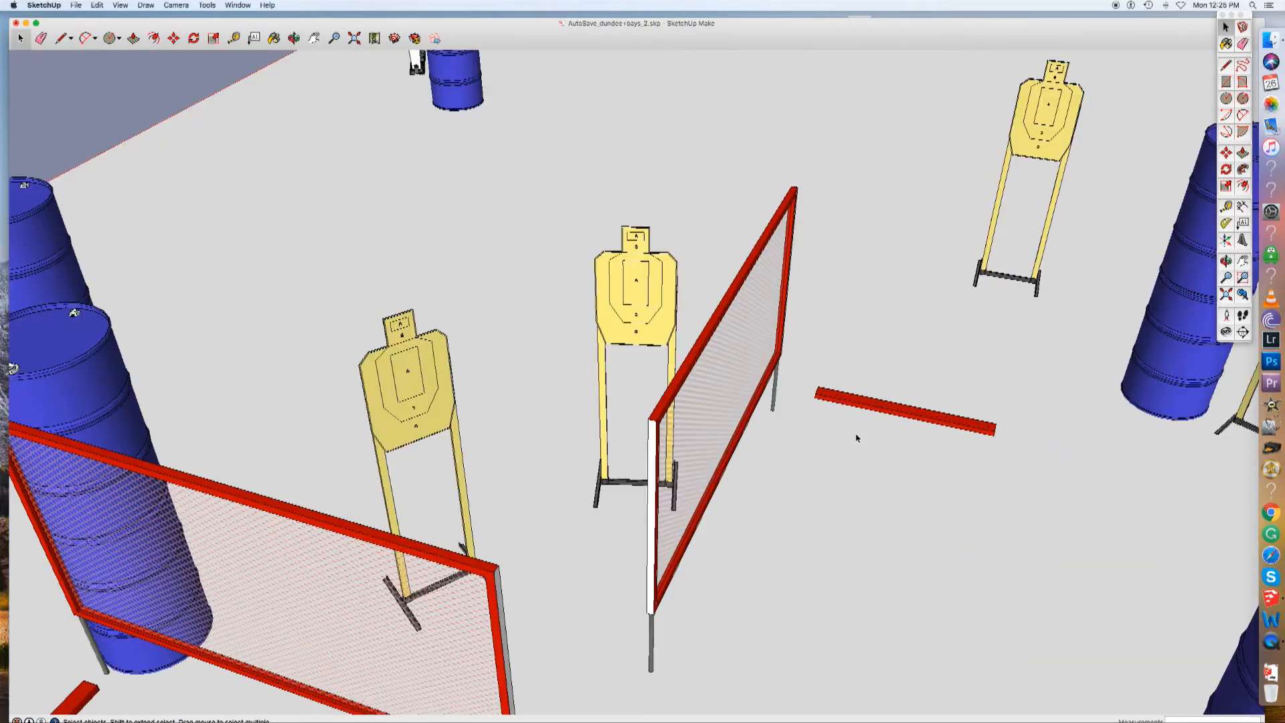
pyautogui.press('m')
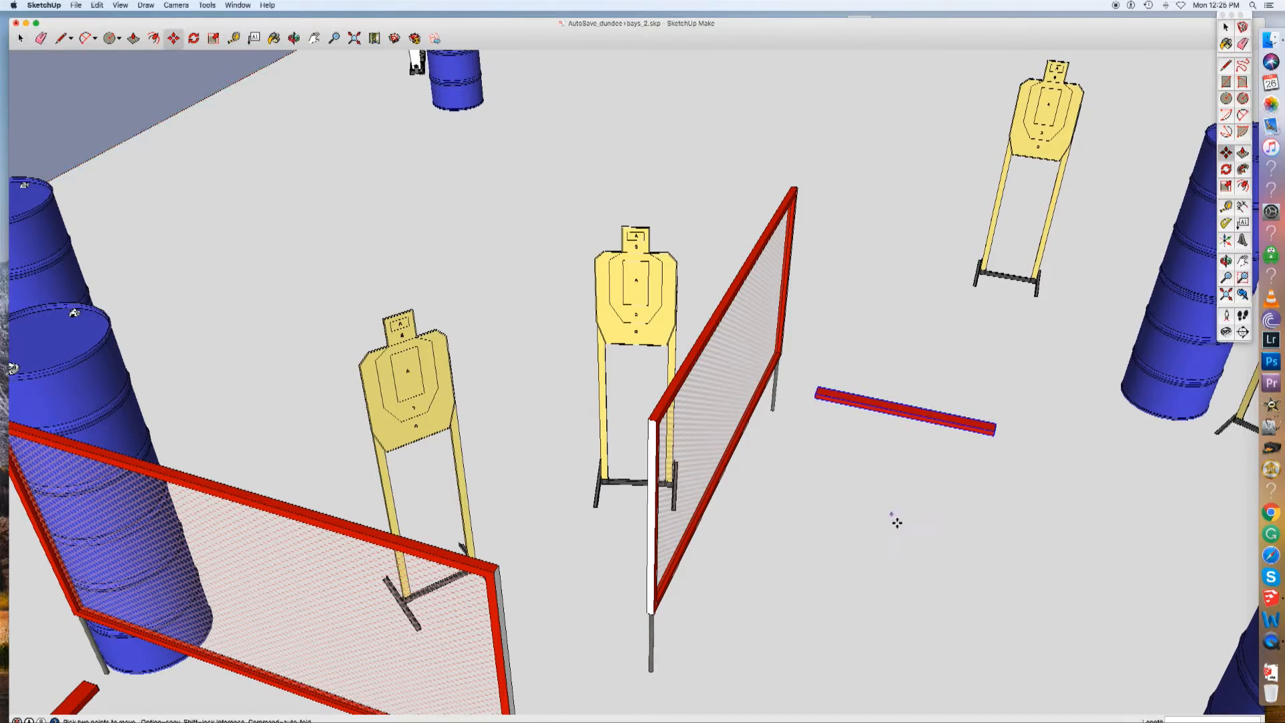
pyautogui.click(866, 399)
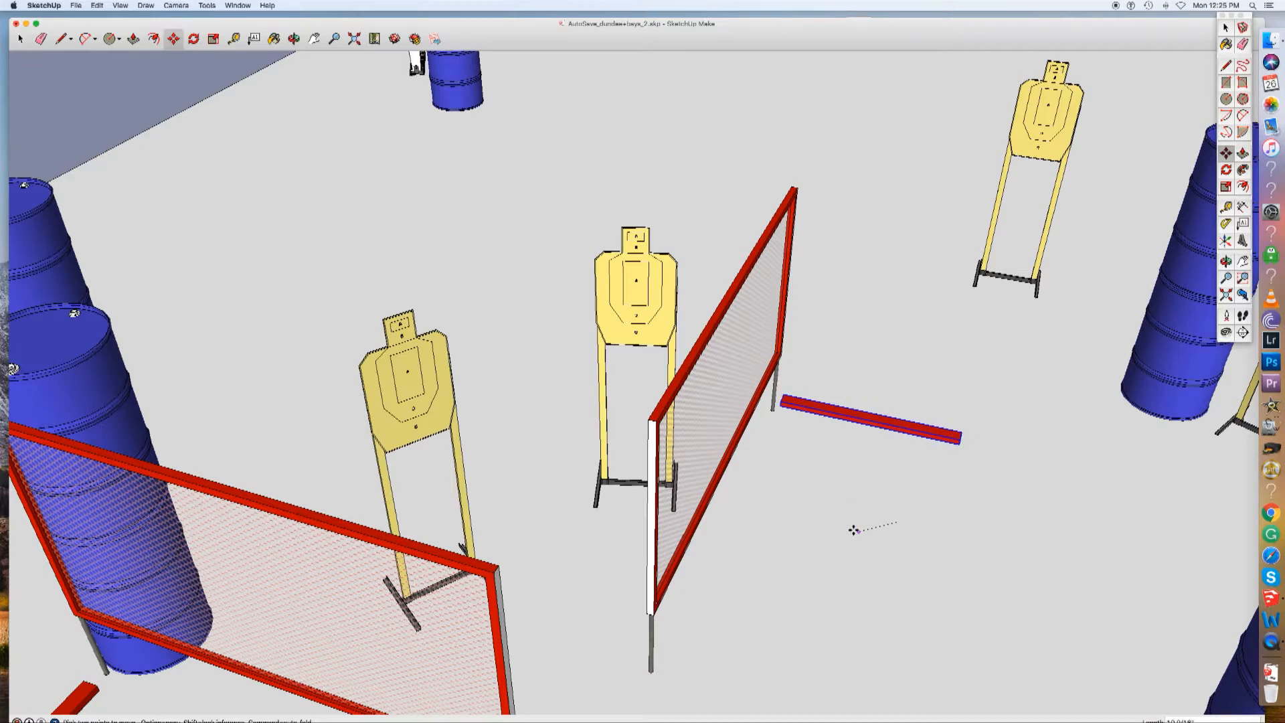
pyautogui.click(850, 523)
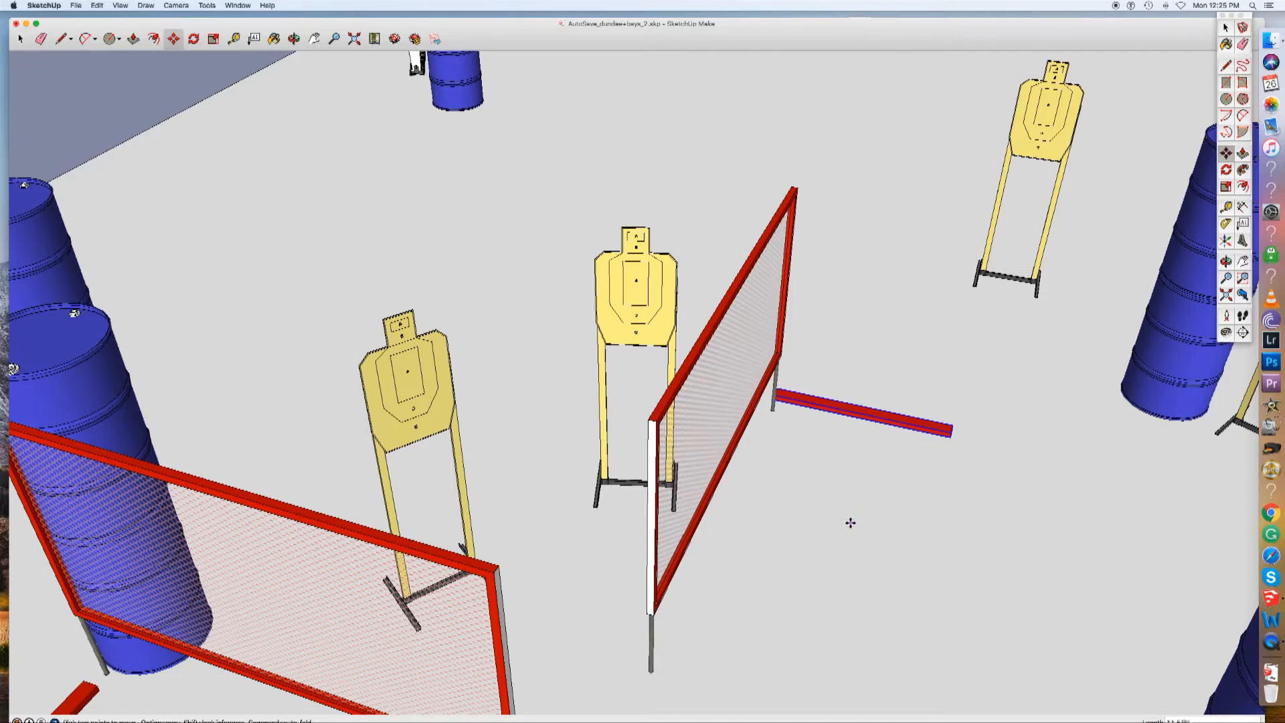
pyautogui.press('super+z')
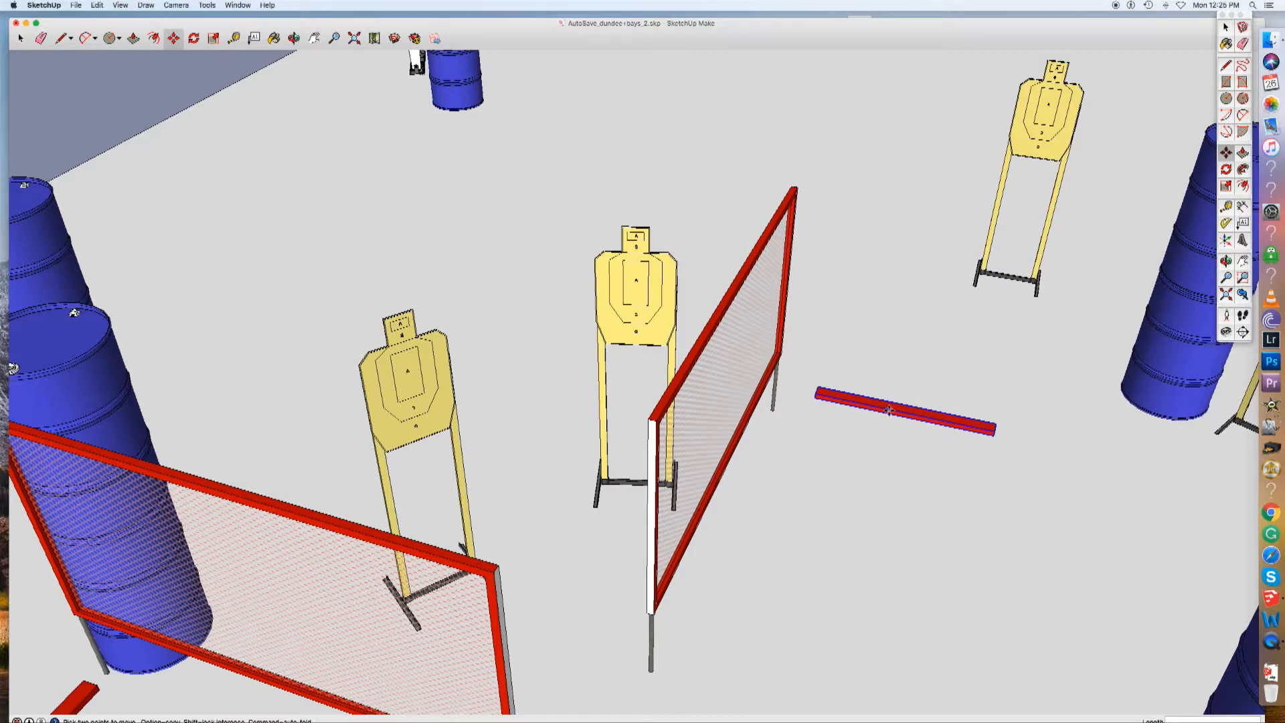
# Move the rotated red strip up against the foot of the lengthwise wall panel's far leg.
pyautogui.click(884, 467)
pyautogui.click(854, 463)
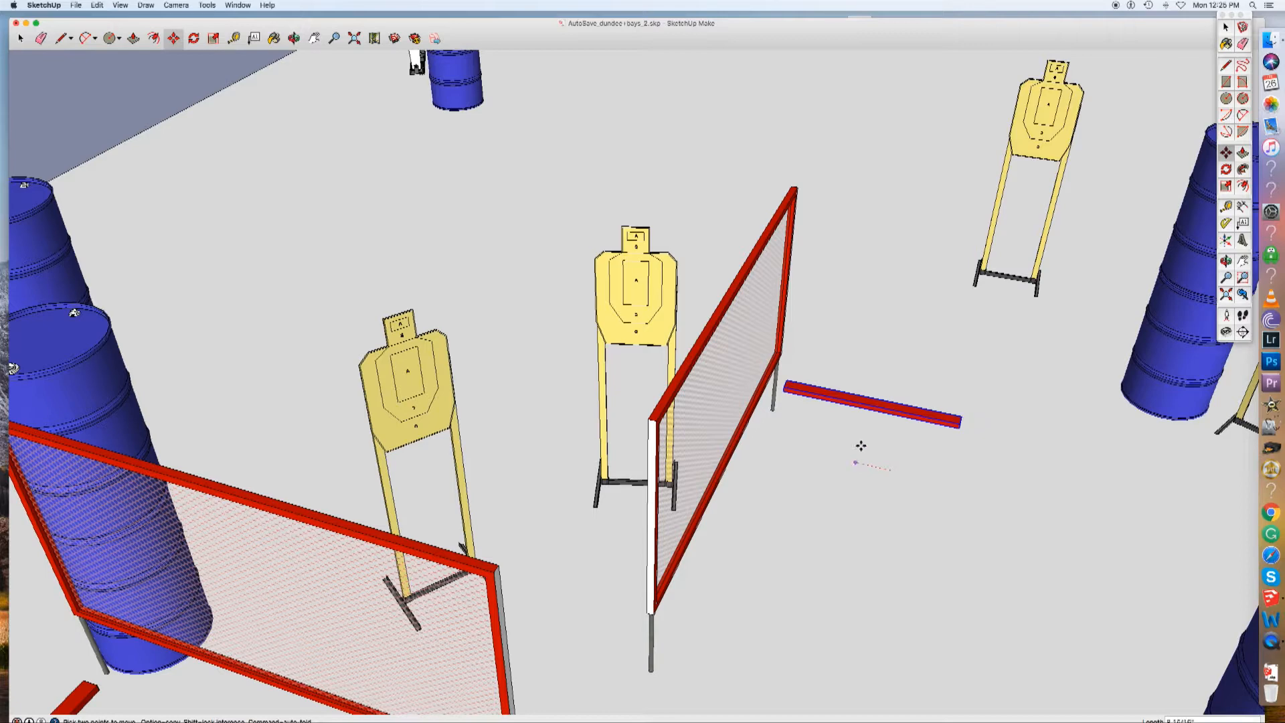
pyautogui.click(860, 446)
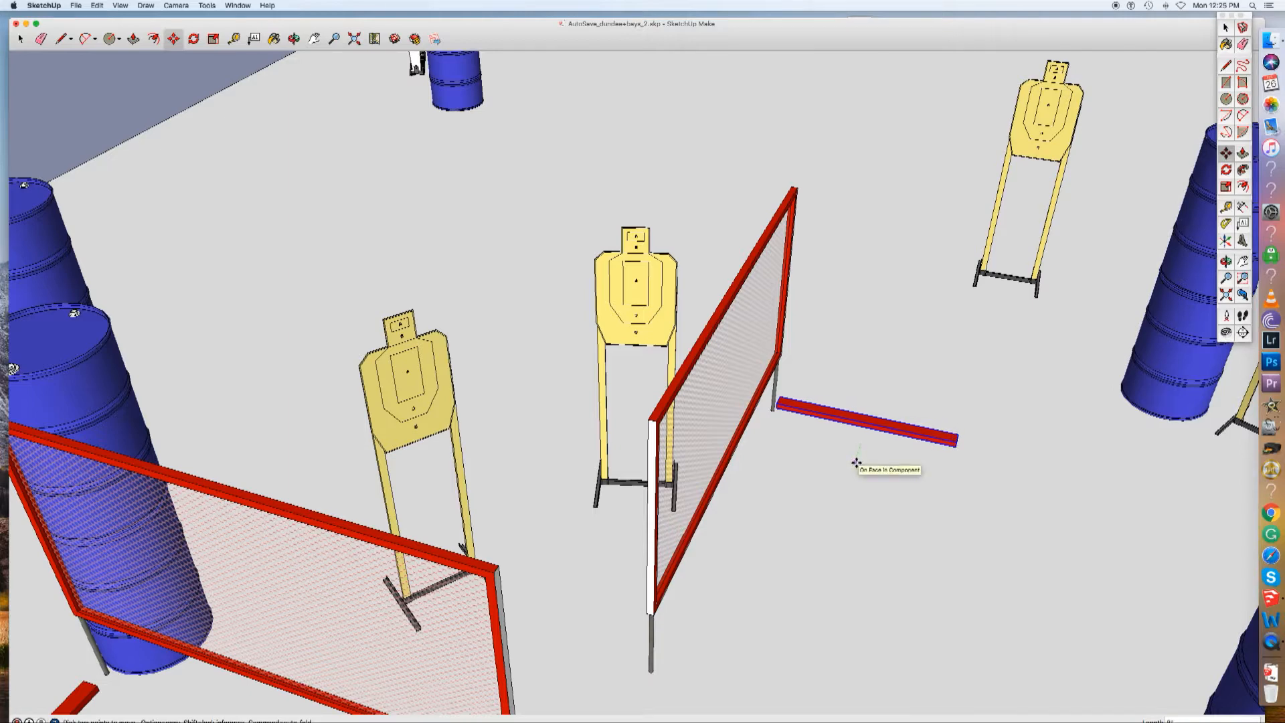
pyautogui.click(856, 463)
pyautogui.press('space')
pyautogui.click(882, 512)
# Copy the red strip at the lengthwise panel and paste it on the floor across the gap between the two wall panels.
pyautogui.scroll(-7, 881, 512)
pyautogui.keyDown('shift'); pyautogui.moveTo(881, 512); pyautogui.dragTo(436, 431, button='middle'); pyautogui.keyUp('shift')
pyautogui.click(382, 420)
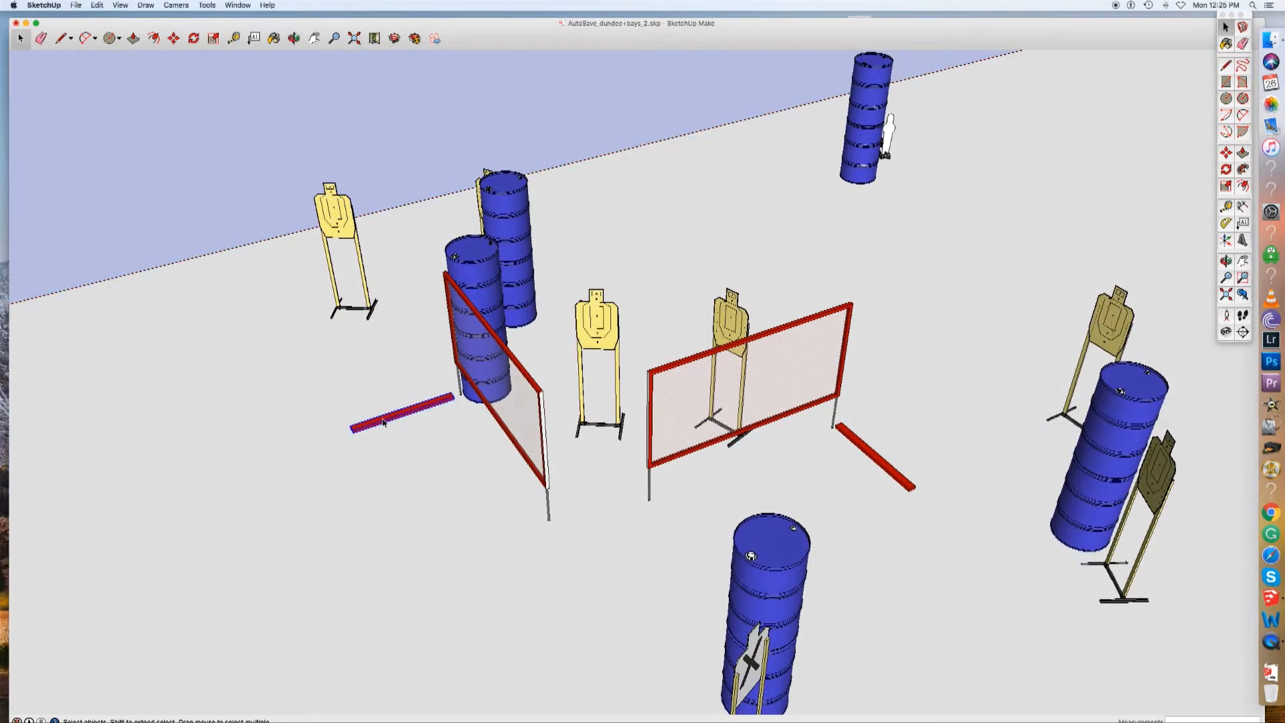
pyautogui.press('super+c')
pyautogui.click(586, 528)
pyautogui.press('super+v')
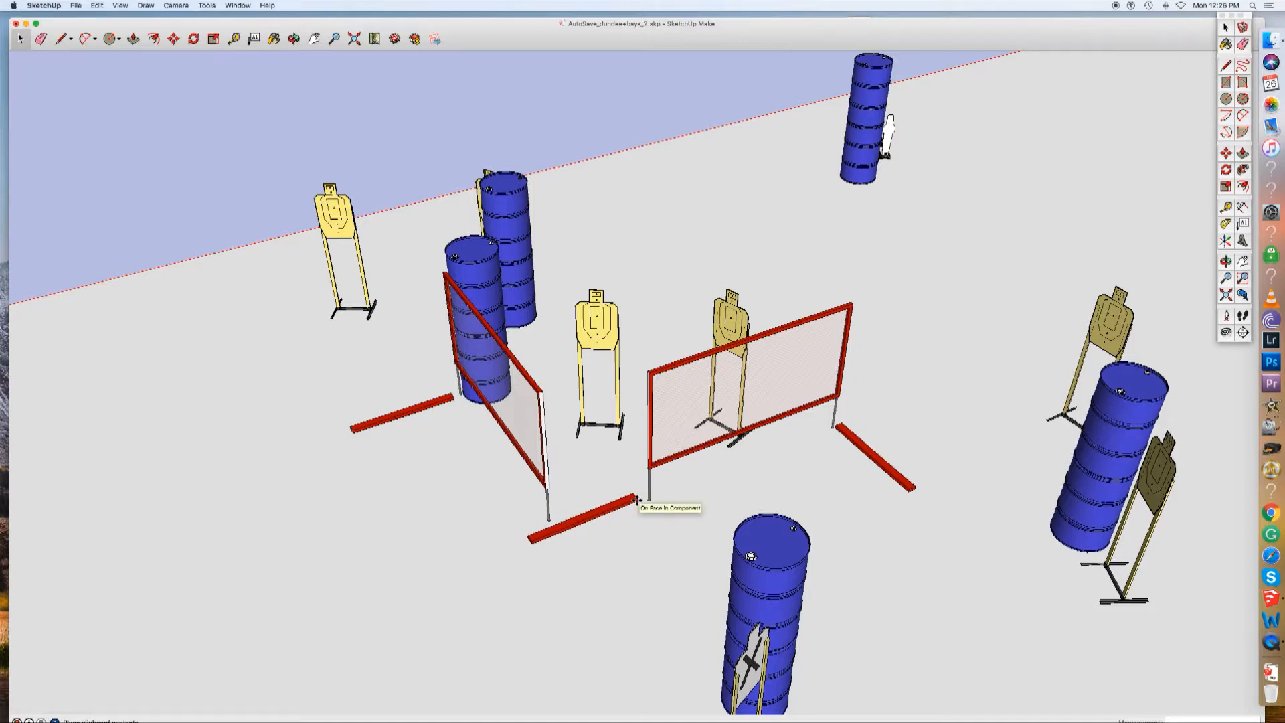
pyautogui.click(637, 500)
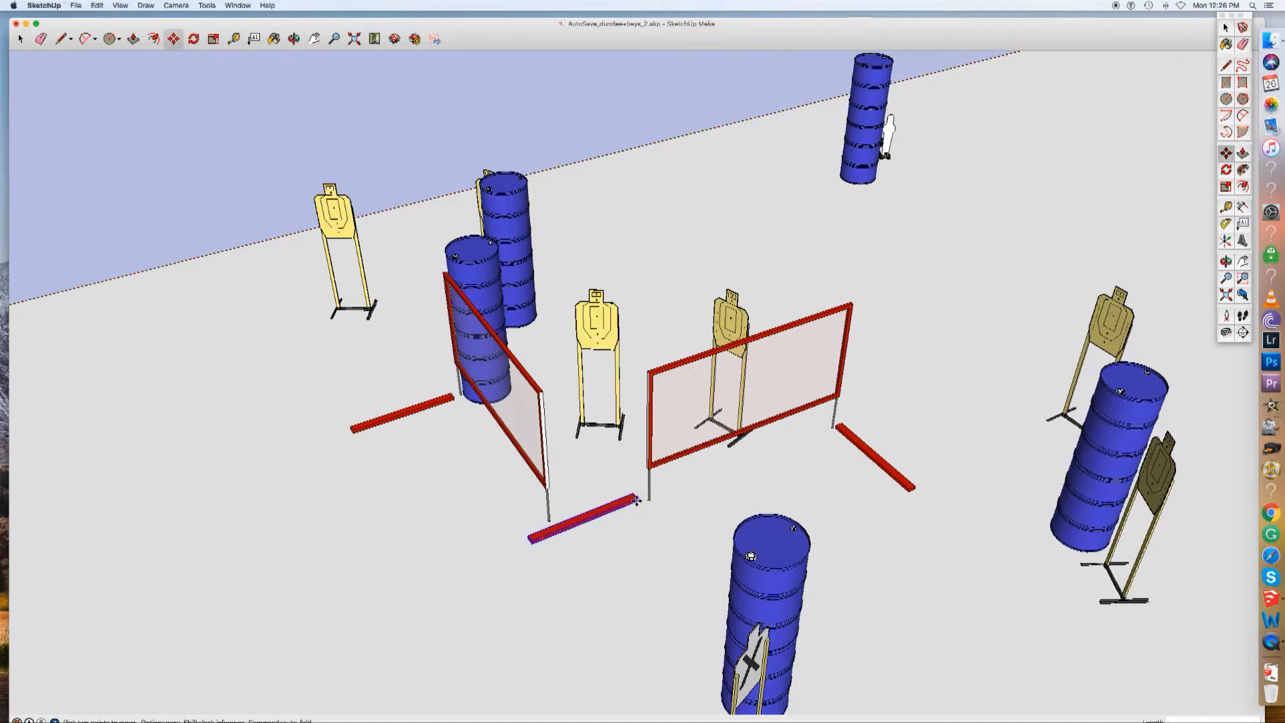
# Shift the pasted red strip so it spans from the front panel's leg to the near leg of the lengthwise panel.
pyautogui.click(590, 579)
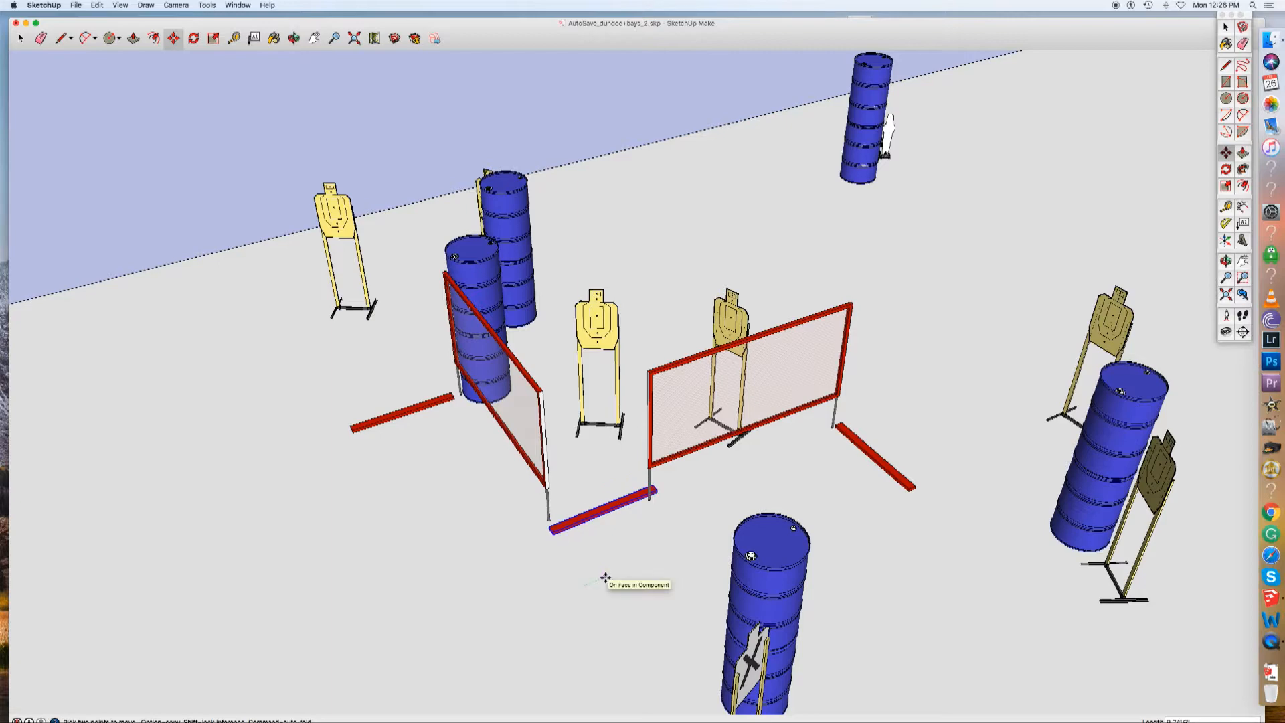
pyautogui.click(606, 580)
pyautogui.press('space')
pyautogui.click(608, 588)
pyautogui.scroll(-3, 608, 588)
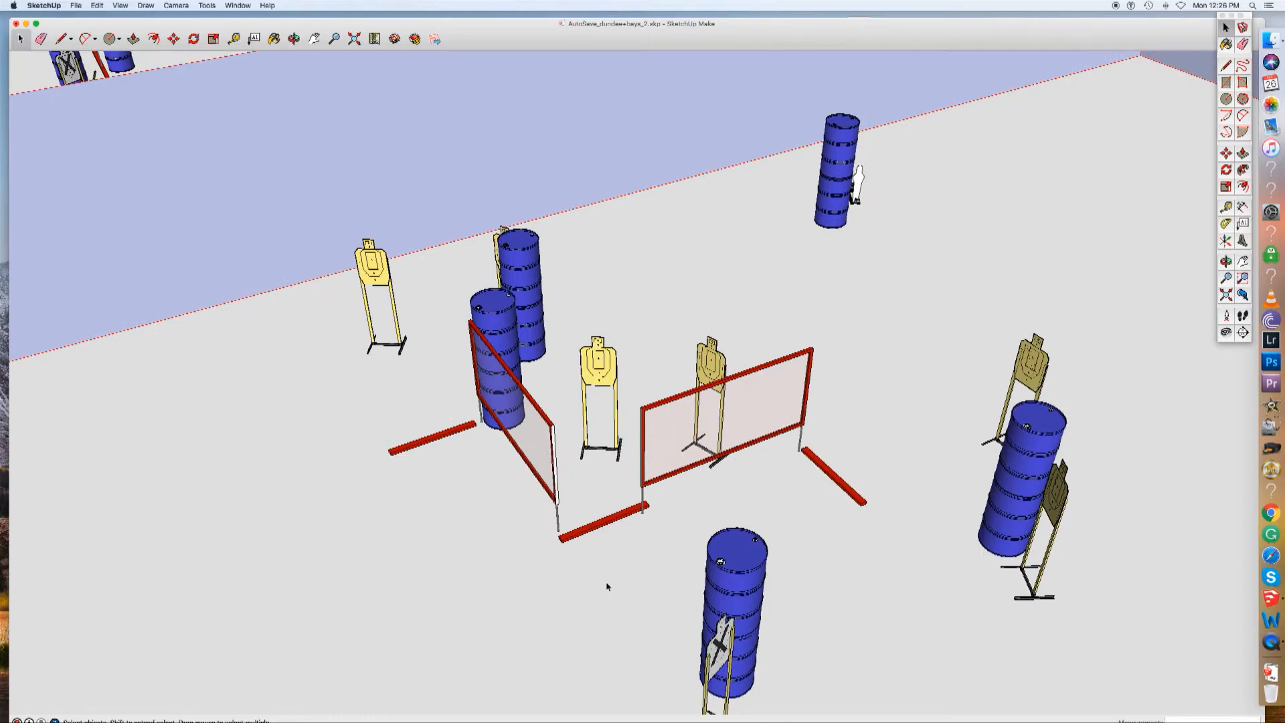
# Move the lengthwise wall panel, its outward strip and the strip in the gap together slightly closer to the front wall panel.
pyautogui.scroll(5, 603, 554)
pyautogui.moveTo(715, 532); pyautogui.dragTo(984, 594, button='middle')
pyautogui.press('space')
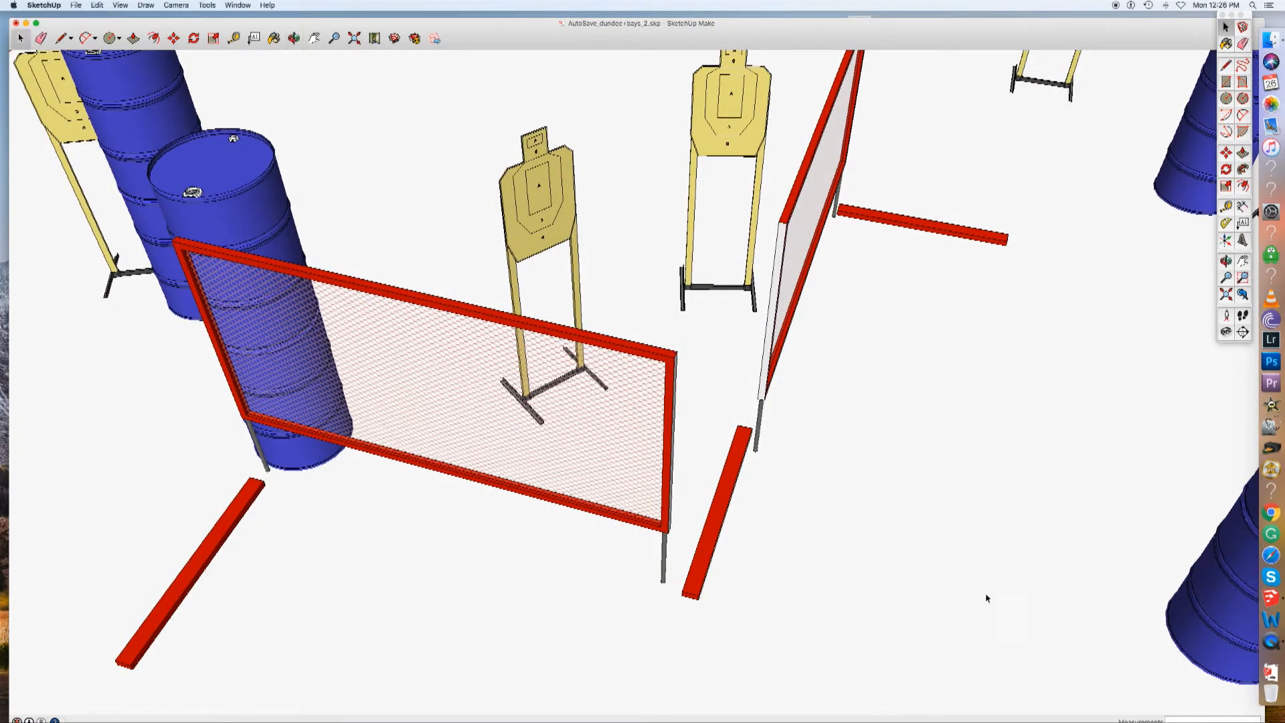
pyautogui.scroll(-5, 832, 339)
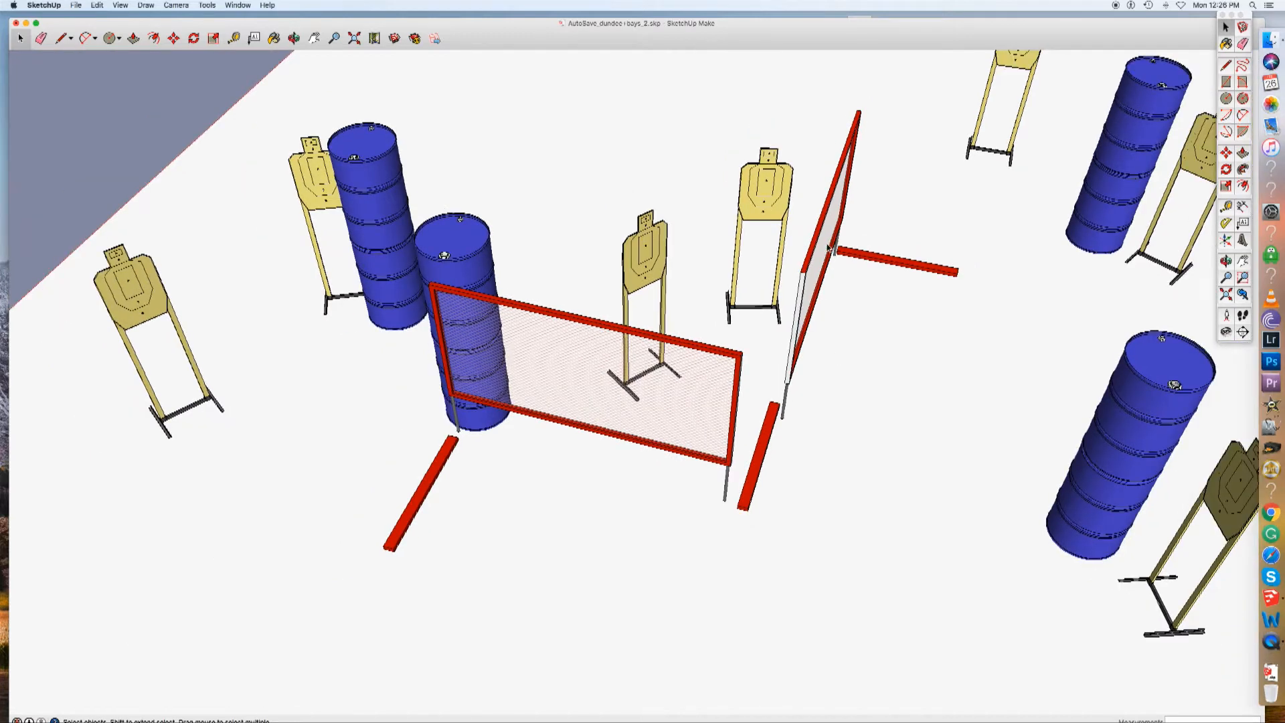
pyautogui.click(827, 250)
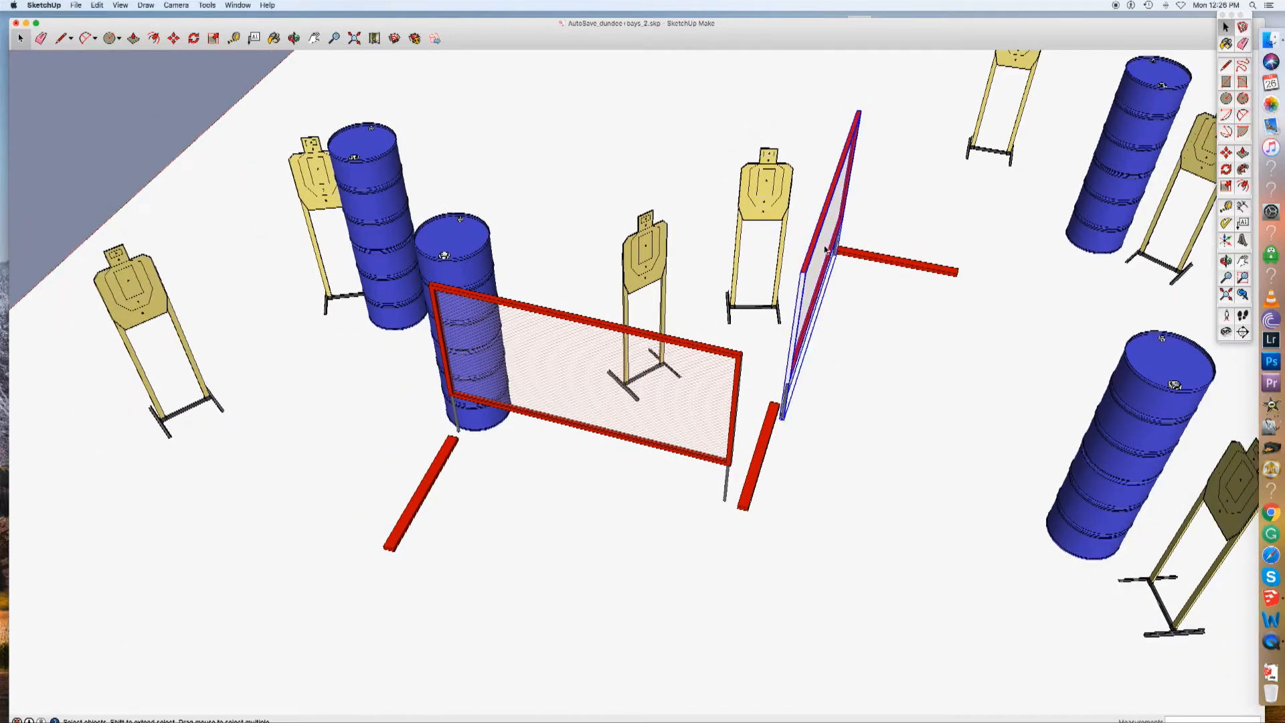
pyautogui.keyDown('shift'); pyautogui.click(870, 260); pyautogui.keyUp('shift')
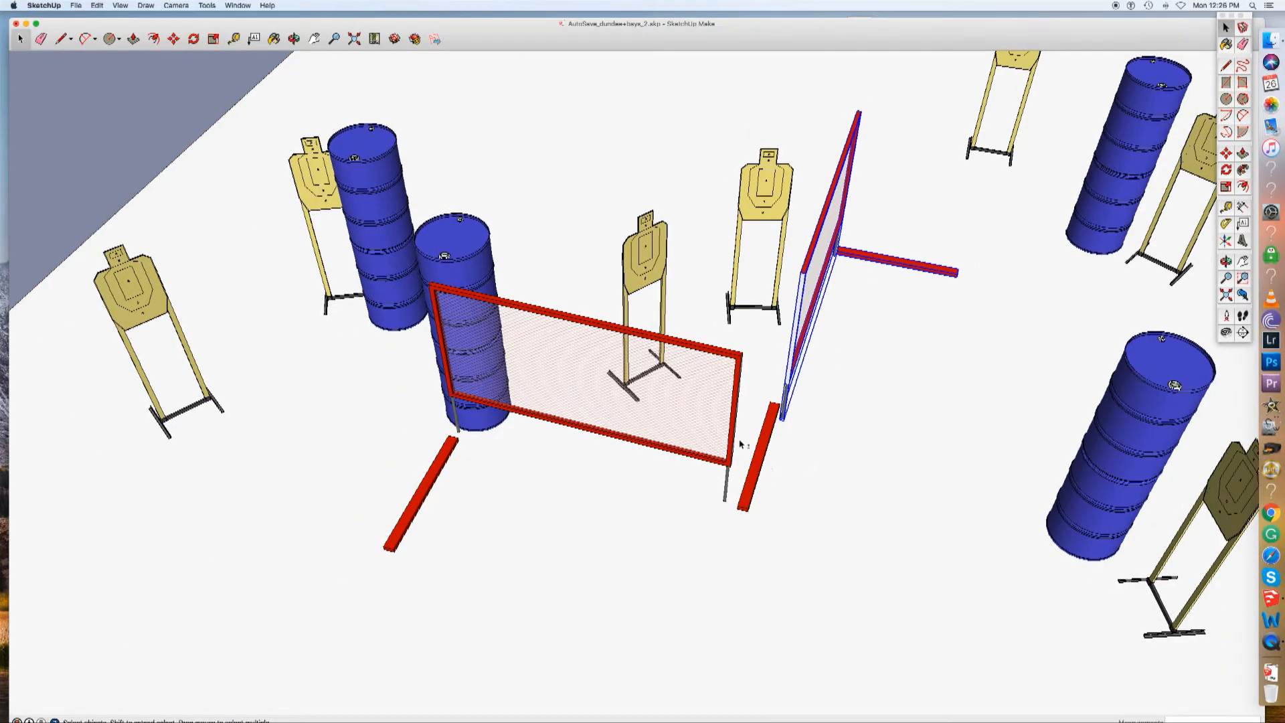
pyautogui.keyDown('shift'); pyautogui.click(764, 454); pyautogui.keyUp('shift')
pyautogui.press('m')
pyautogui.moveTo(842, 530); pyautogui.dragTo(833, 528)
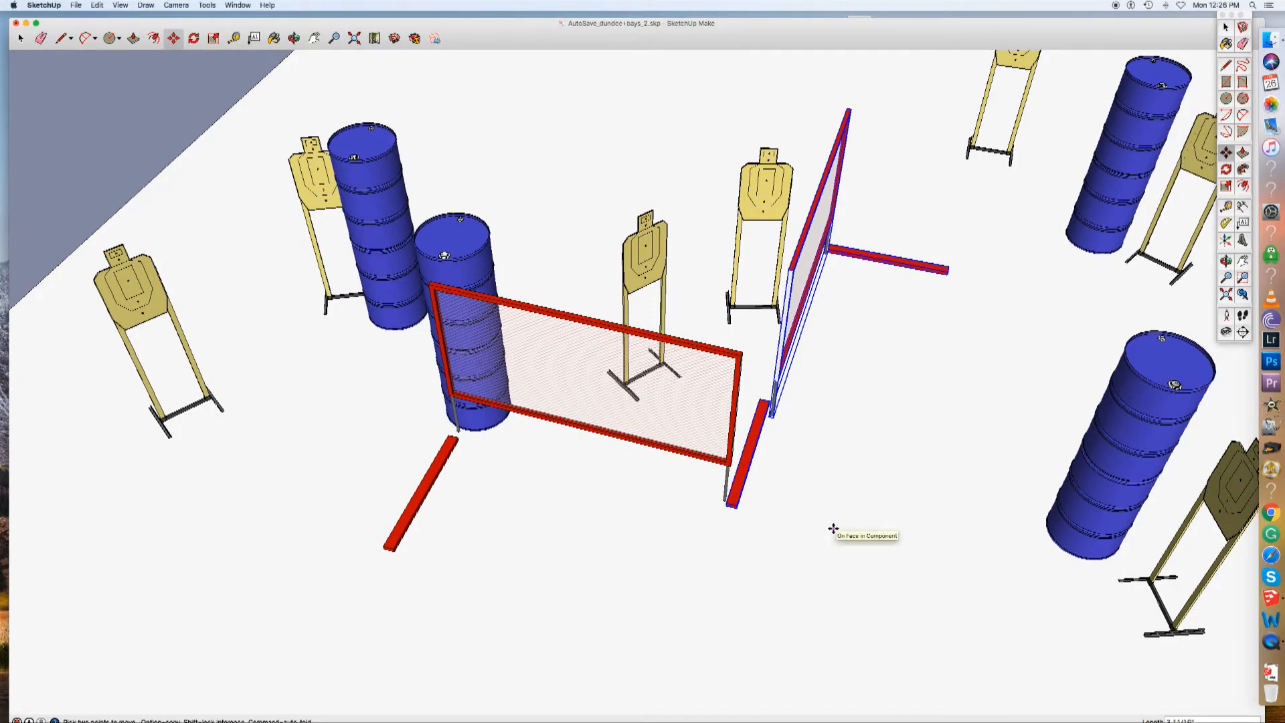
pyautogui.press('space')
pyautogui.click(819, 530)
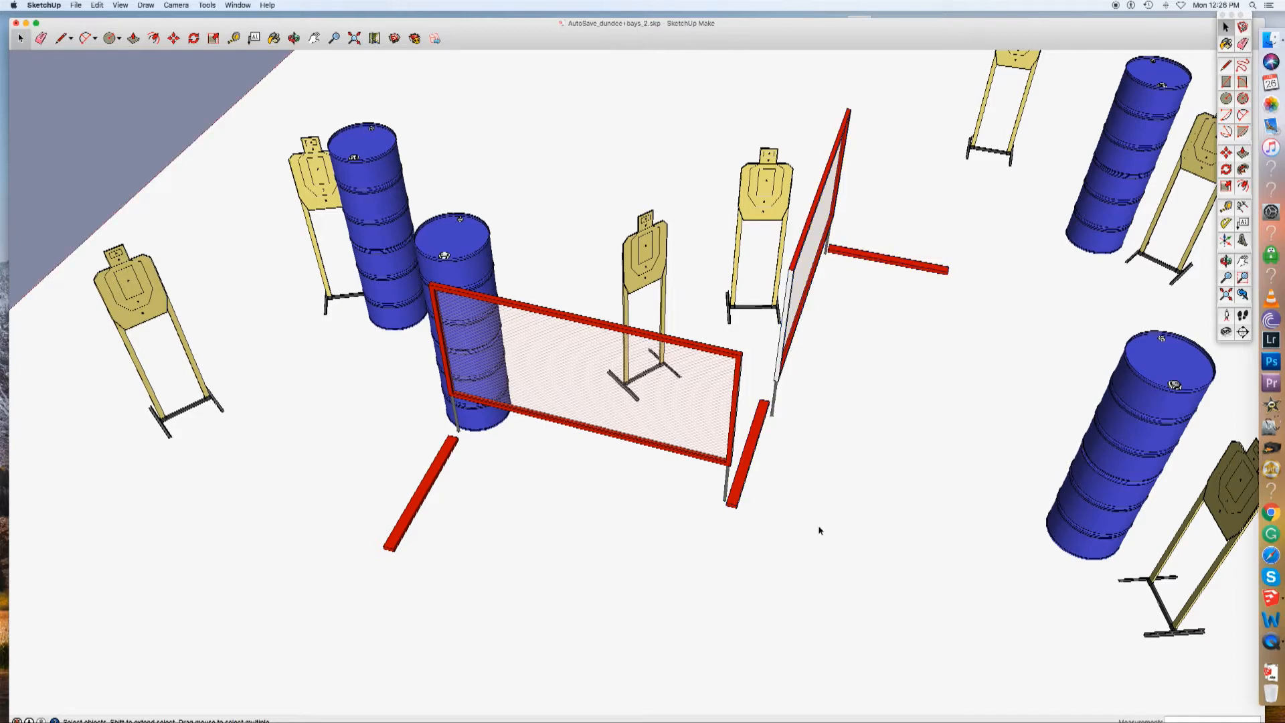
# Copy the long red strip from the neighbouring stage and paste it at the outer end of the lengthwise panel's strip, running towards the front.
pyautogui.scroll(-3, 819, 530)
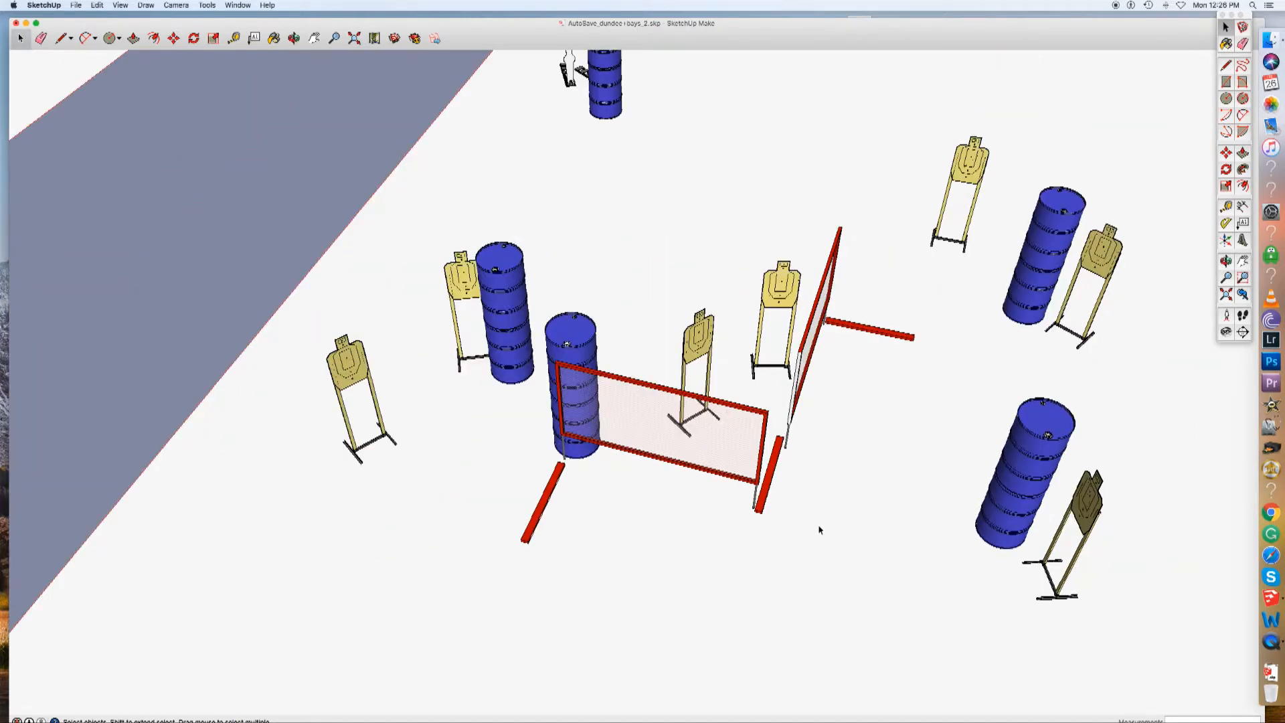
pyautogui.scroll(-5, 819, 530)
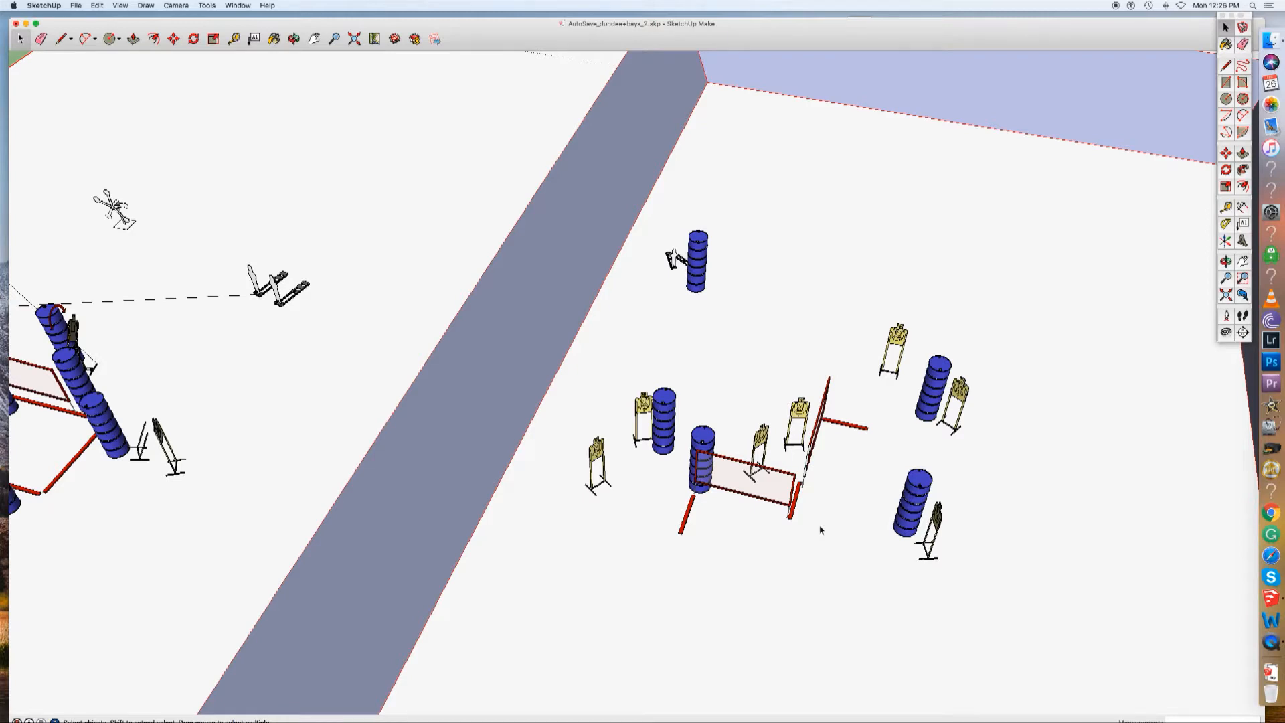
pyautogui.click(76, 461)
pyautogui.hotkey('ctrl', 'c')
pyautogui.hotkey('ctrl', 'v')
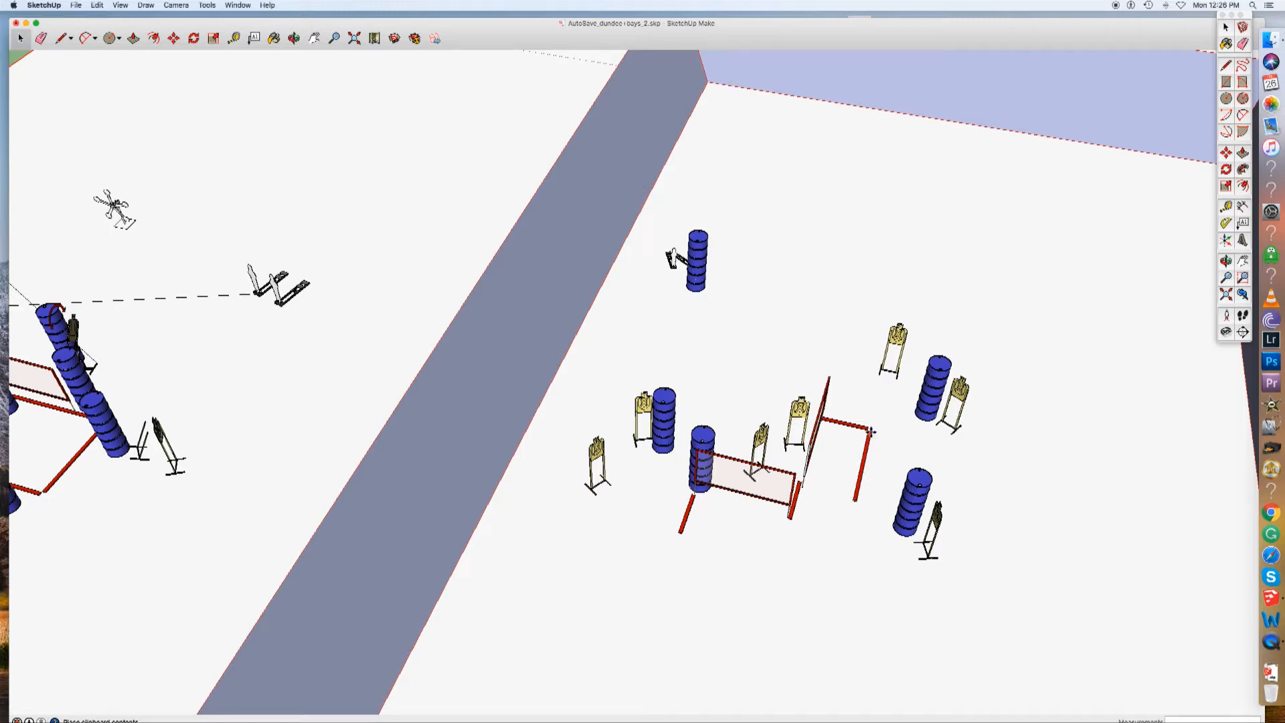
pyautogui.click(870, 431)
pyautogui.press('space')
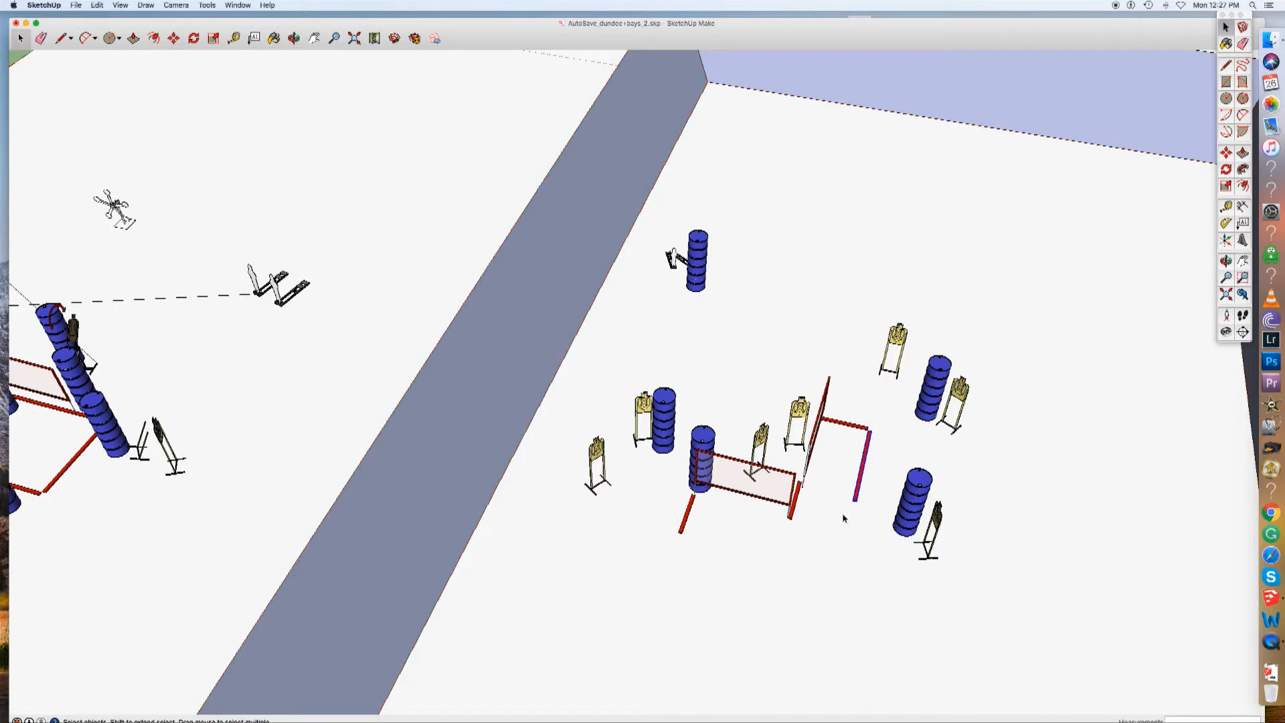
pyautogui.click(841, 530)
# Paste another long red strip end to end with the first one, extending the side boundary towards the front.
pyautogui.scroll(5, 841, 490)
pyautogui.moveTo(841, 491); pyautogui.dragTo(844, 595, button='middle')
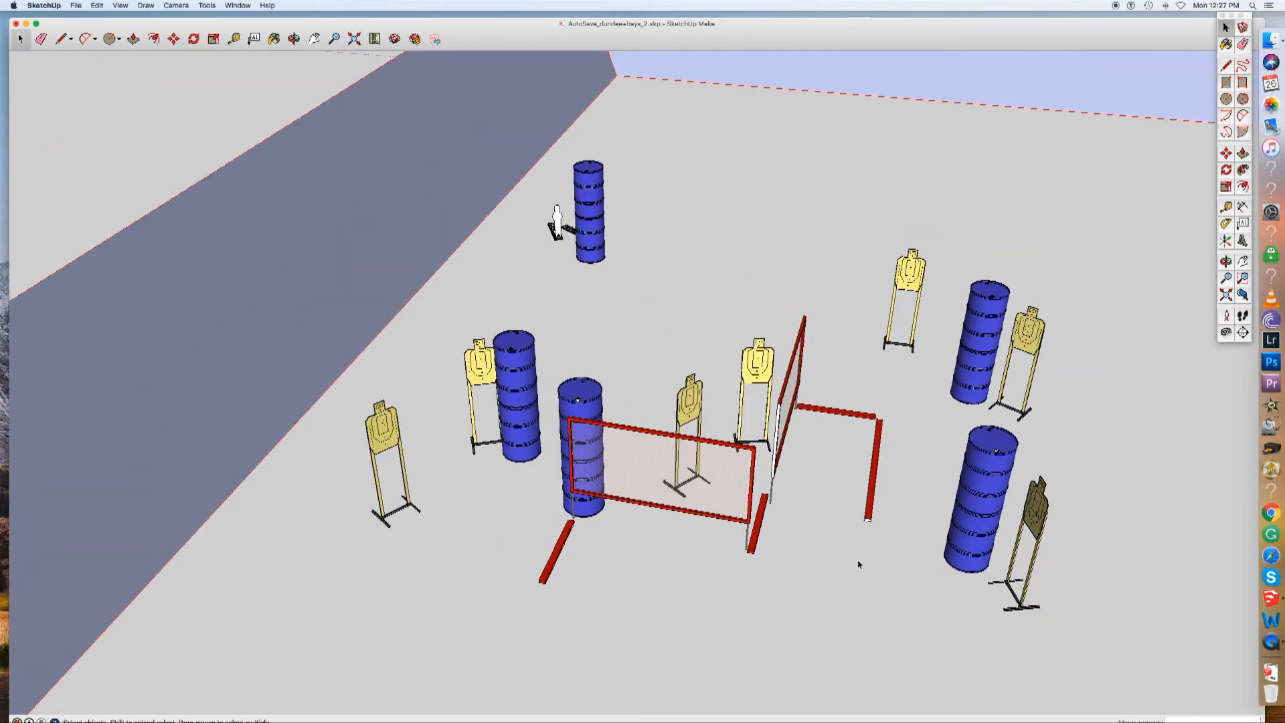
pyautogui.press('super+v')
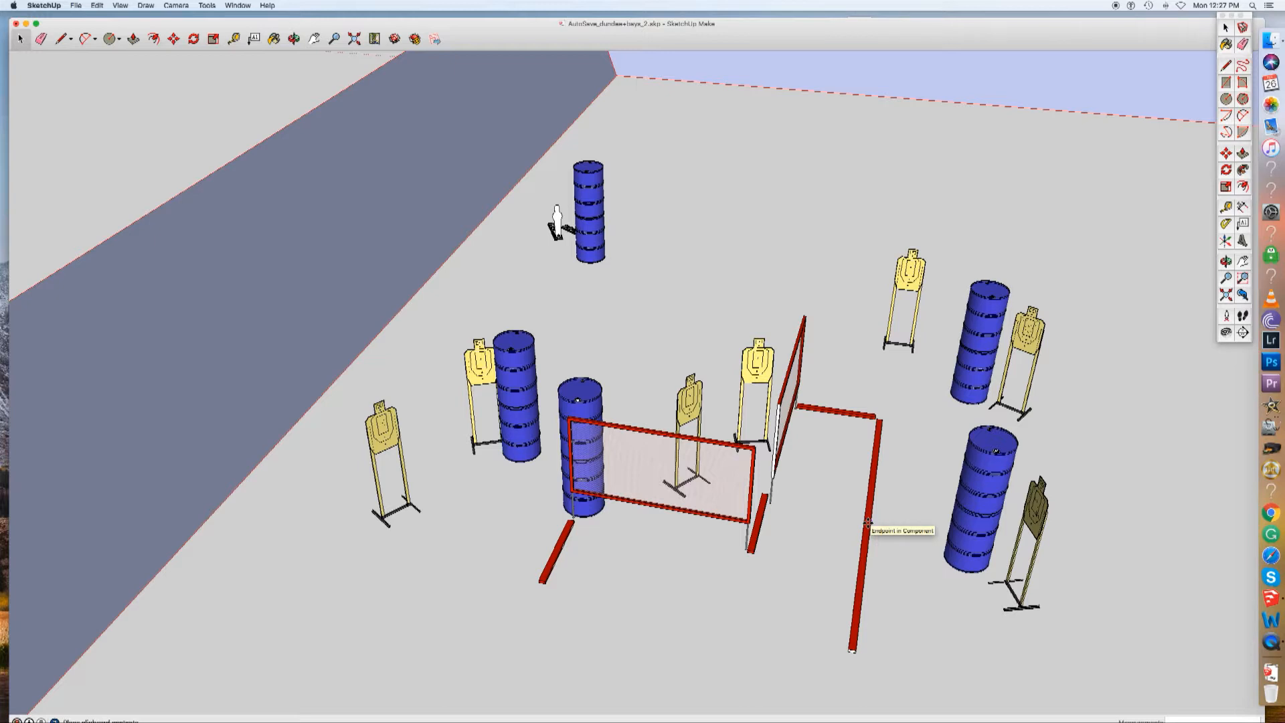
pyautogui.click(867, 524)
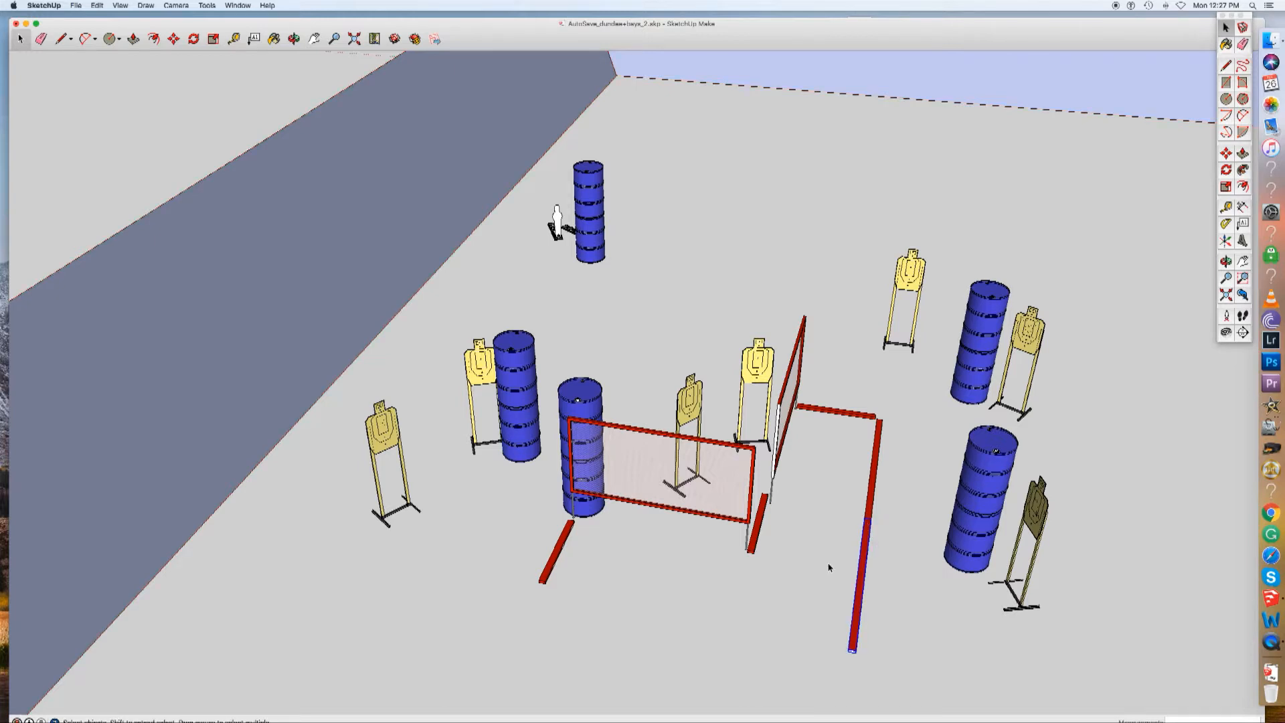
# Paste a long red strip at the free end of the short strip by the front panel's barrel-side leg.
pyautogui.moveTo(828, 570); pyautogui.dragTo(822, 660, button='middle')
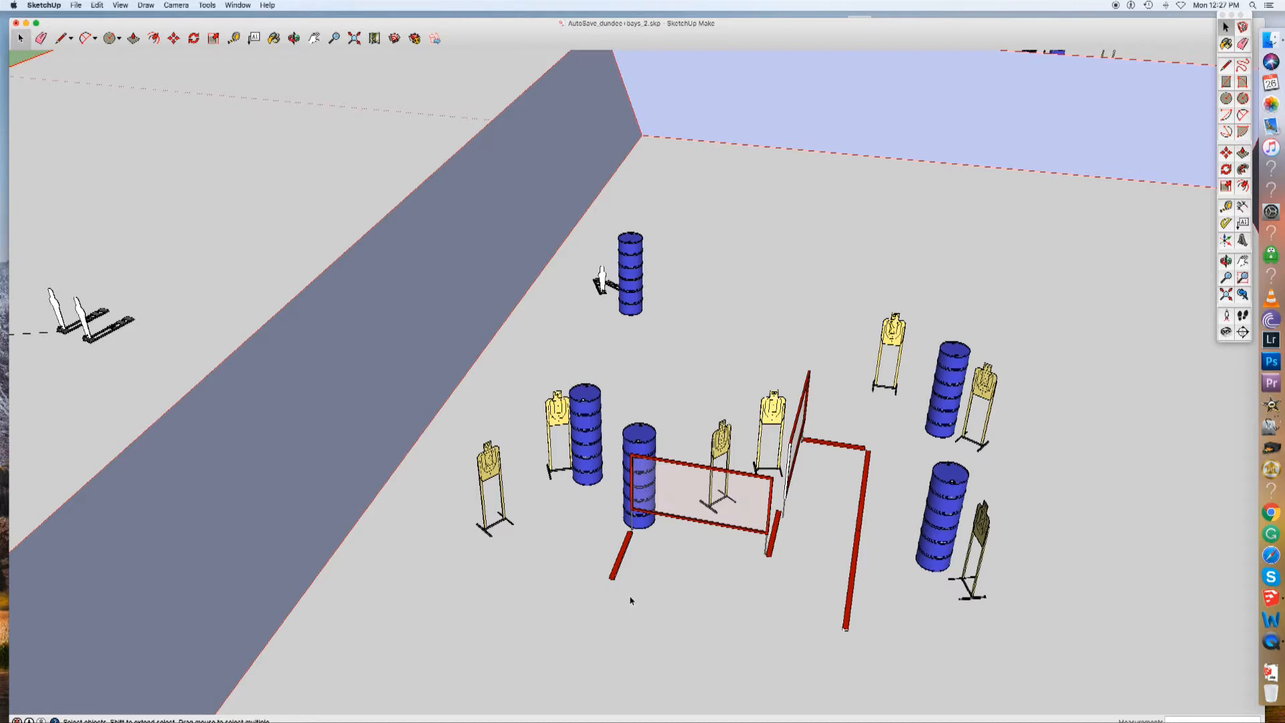
pyautogui.press('super+v')
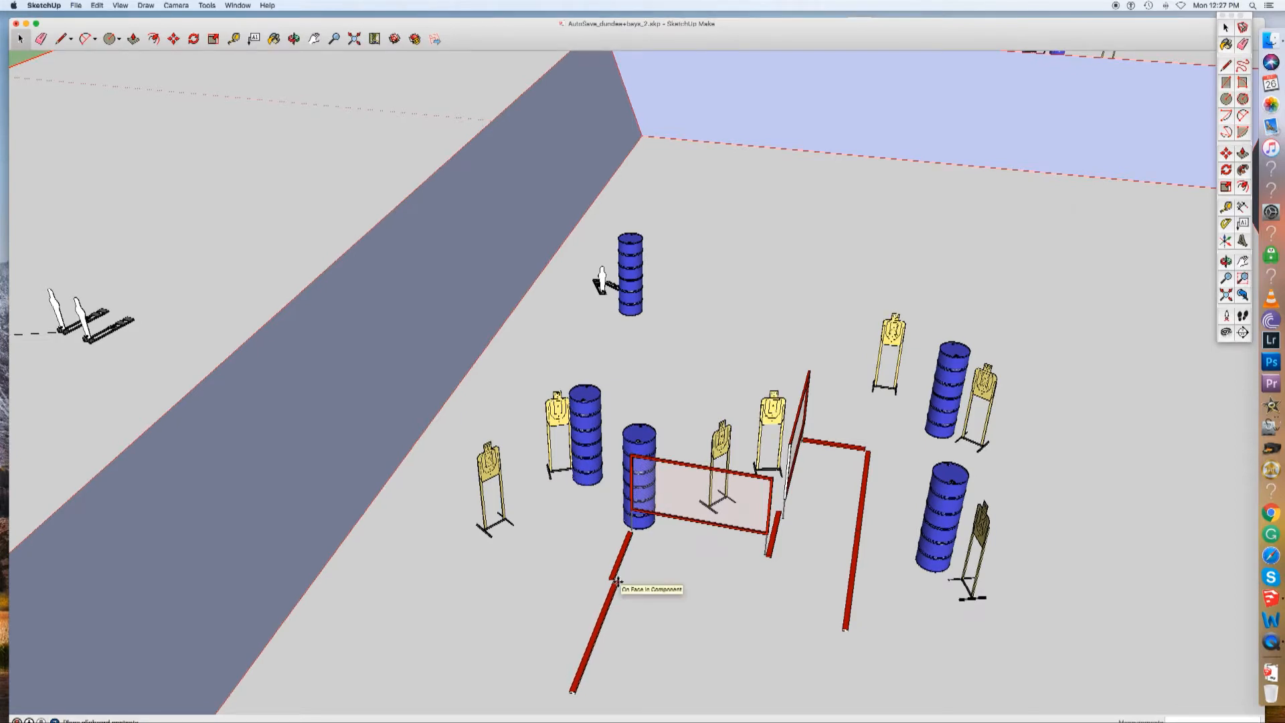
pyautogui.click(617, 580)
pyautogui.press('space')
# Rotate this long red strip 90 degrees about the short strip's end so it runs parallel to the front wall panel.
pyautogui.click(666, 623)
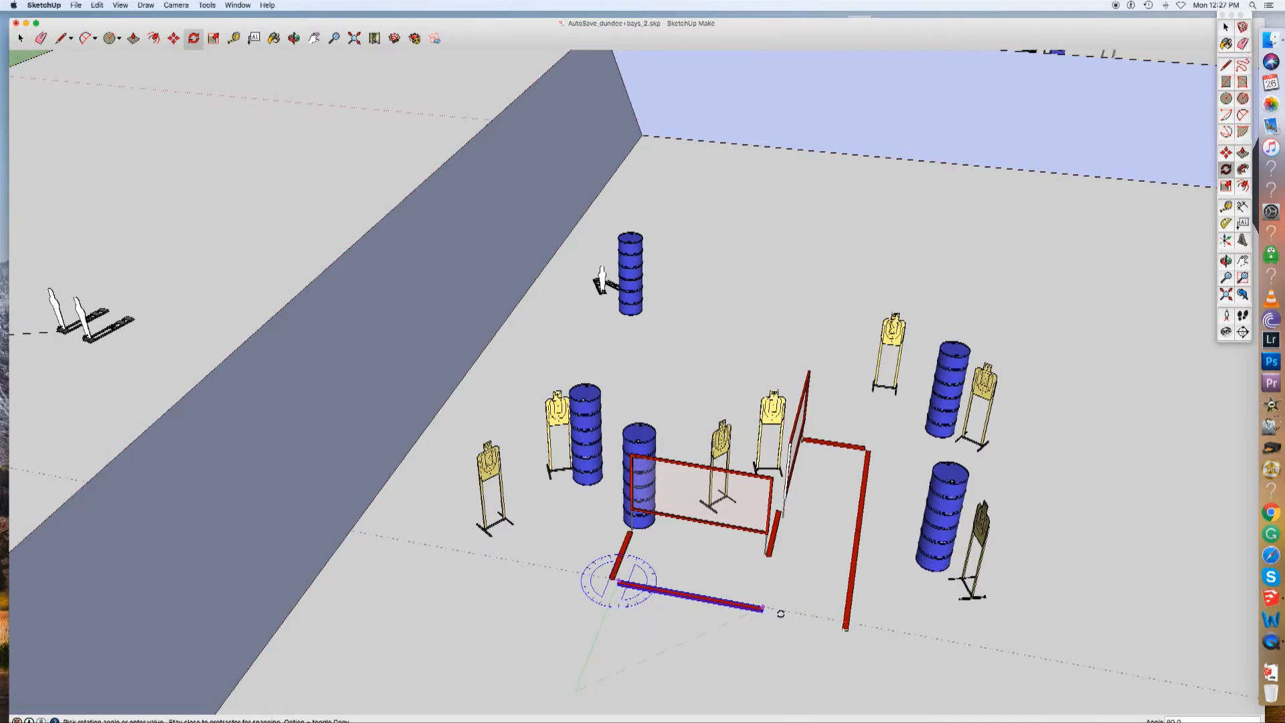
pyautogui.click(778, 613)
pyautogui.press('space')
pyautogui.click(726, 629)
# Move the rotated long strip against the end of the short strip to close the boundary corner.
pyautogui.click(716, 603)
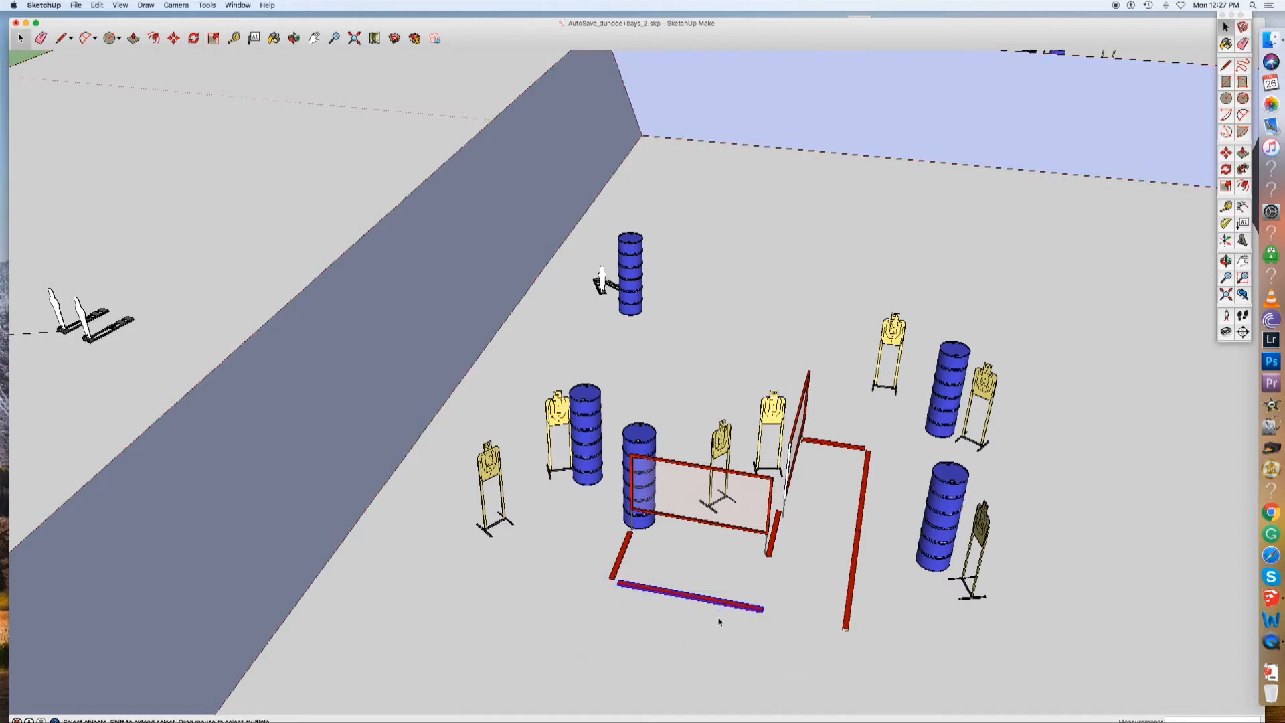
pyautogui.press('m')
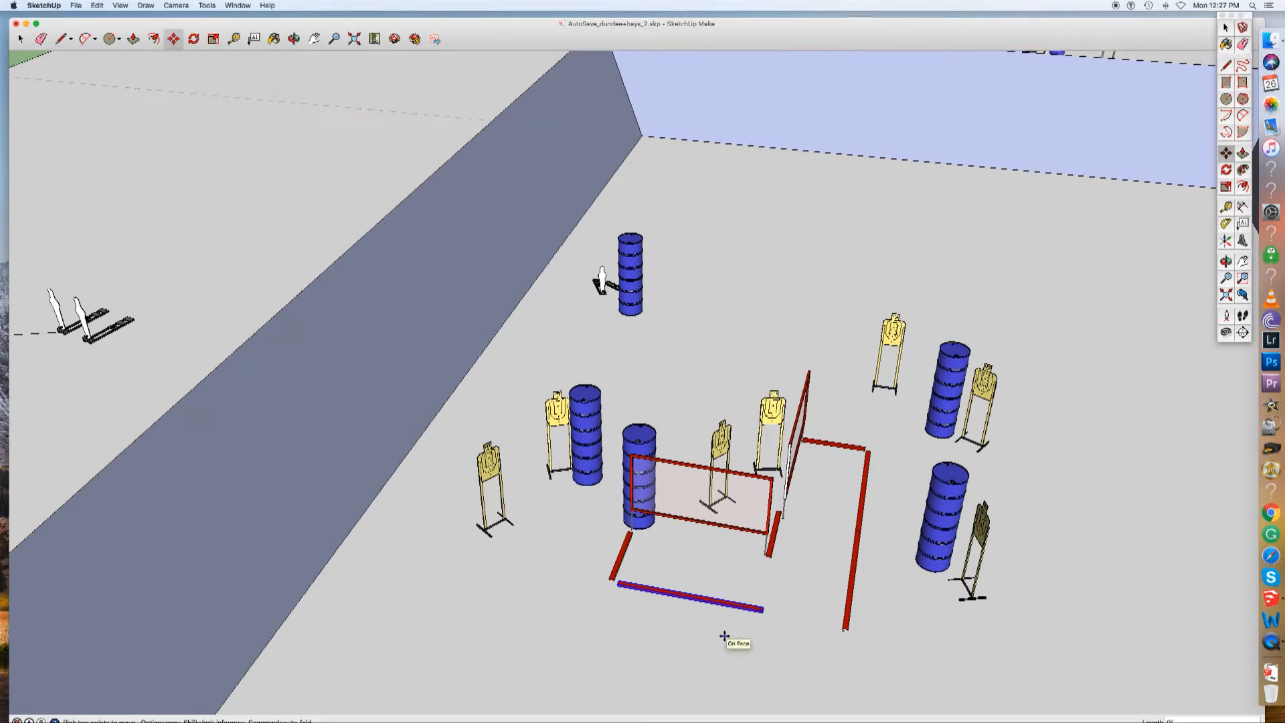
pyautogui.click(718, 634)
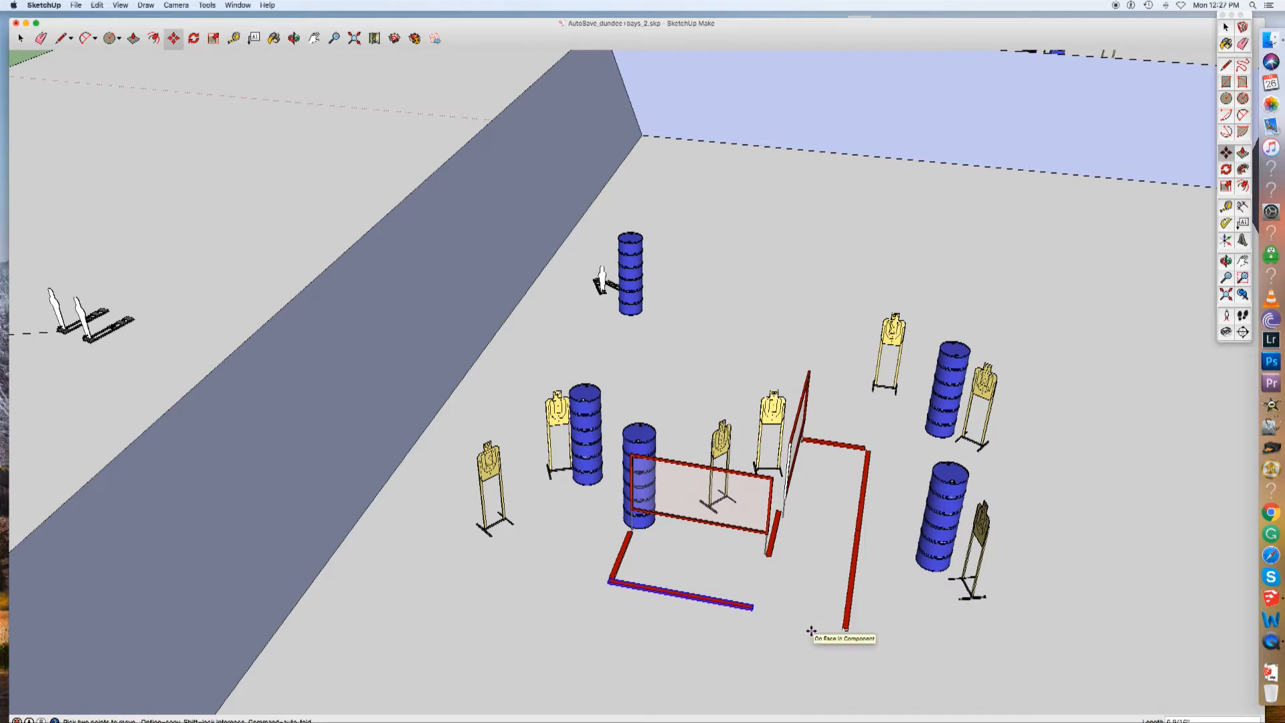
pyautogui.press('space')
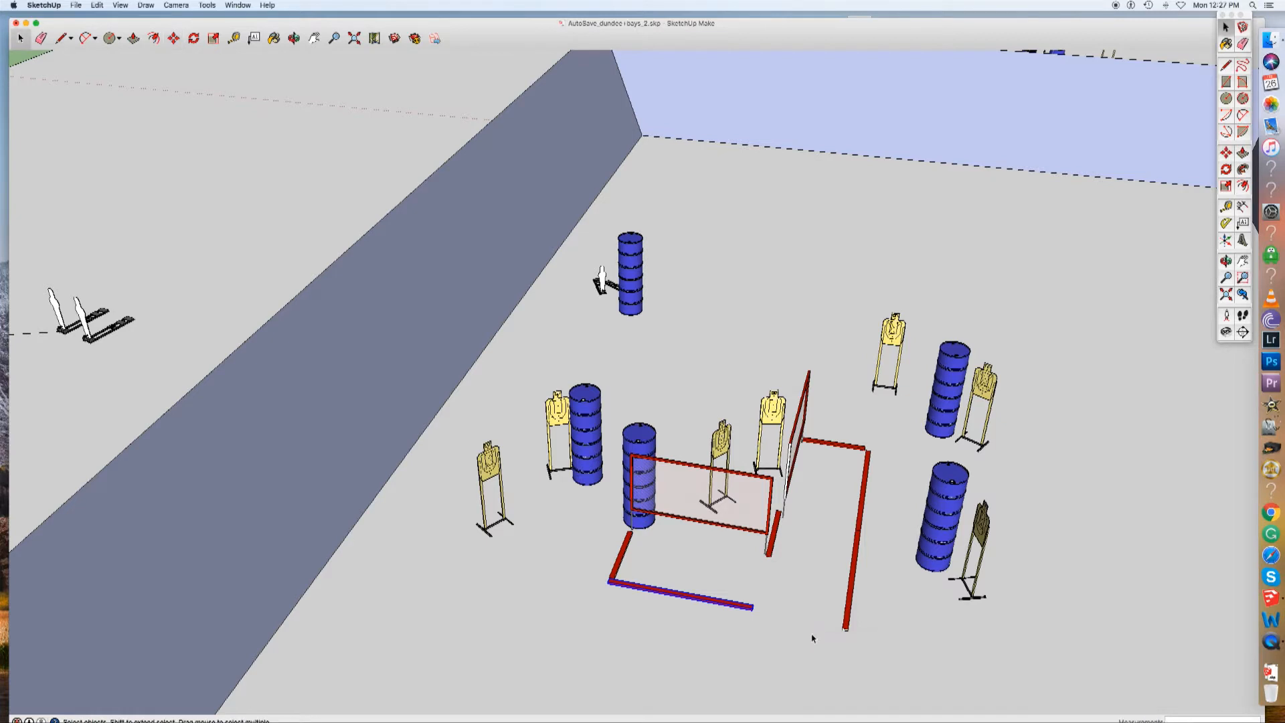
# Copy the short red strip at the back of the shooting area and paste it end to end with the front long strip.
pyautogui.click(832, 411)
pyautogui.click(835, 445)
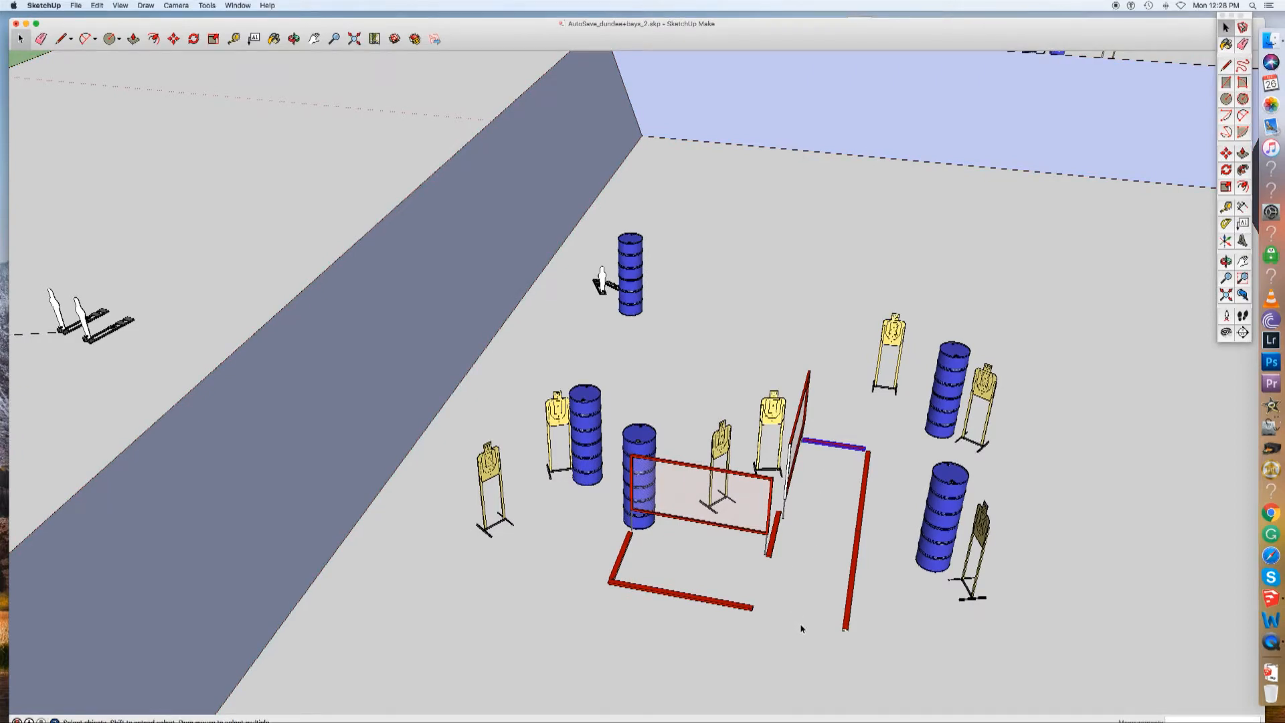
pyautogui.press('super+v')
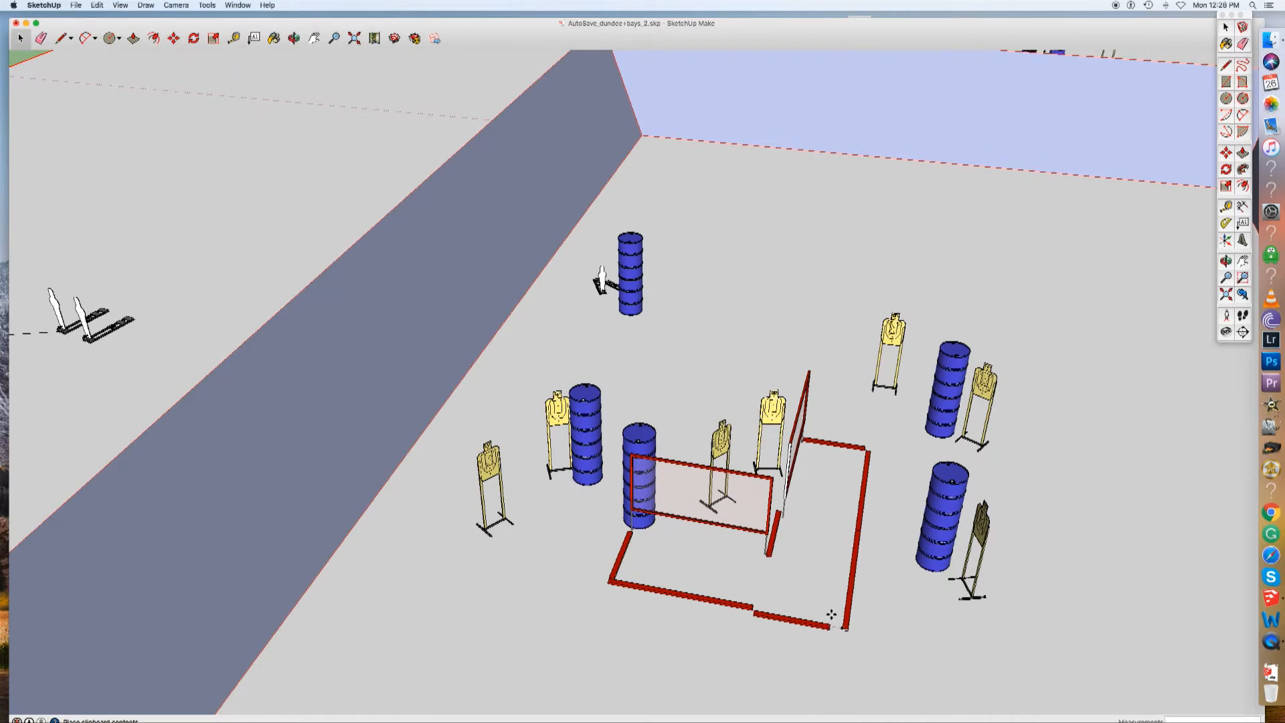
pyautogui.scroll(6, 831, 614)
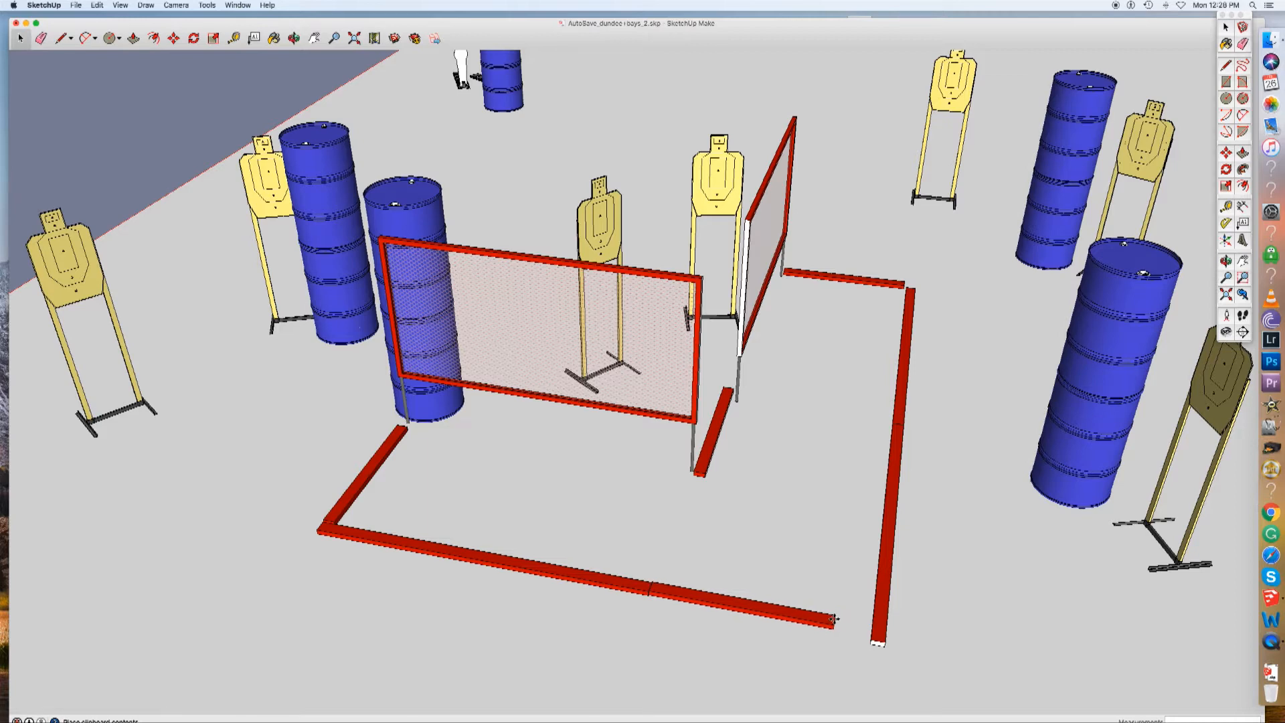
pyautogui.click(833, 619)
pyautogui.press('m')
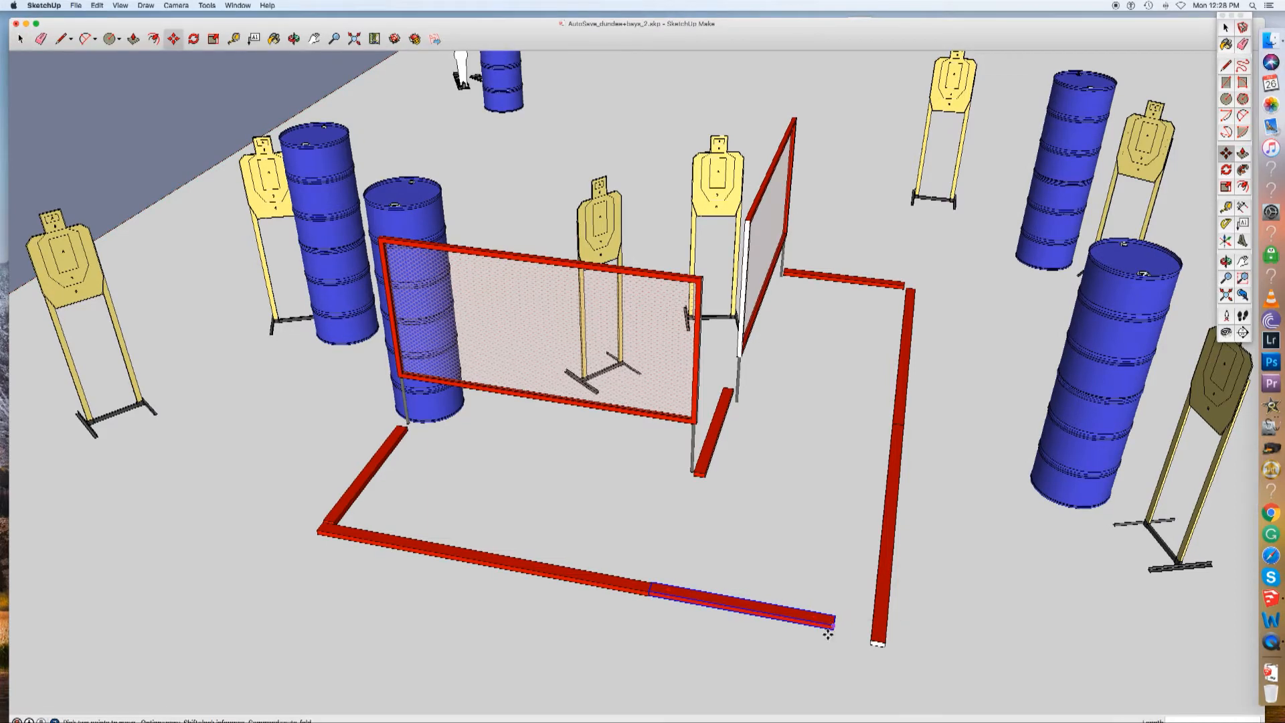
pyautogui.press('space')
# Move both long strips of the side boundary together inward until they meet the end of the short back strip.
pyautogui.moveTo(764, 651); pyautogui.dragTo(791, 692, button='middle')
pyautogui.click(905, 376)
pyautogui.click(912, 458)
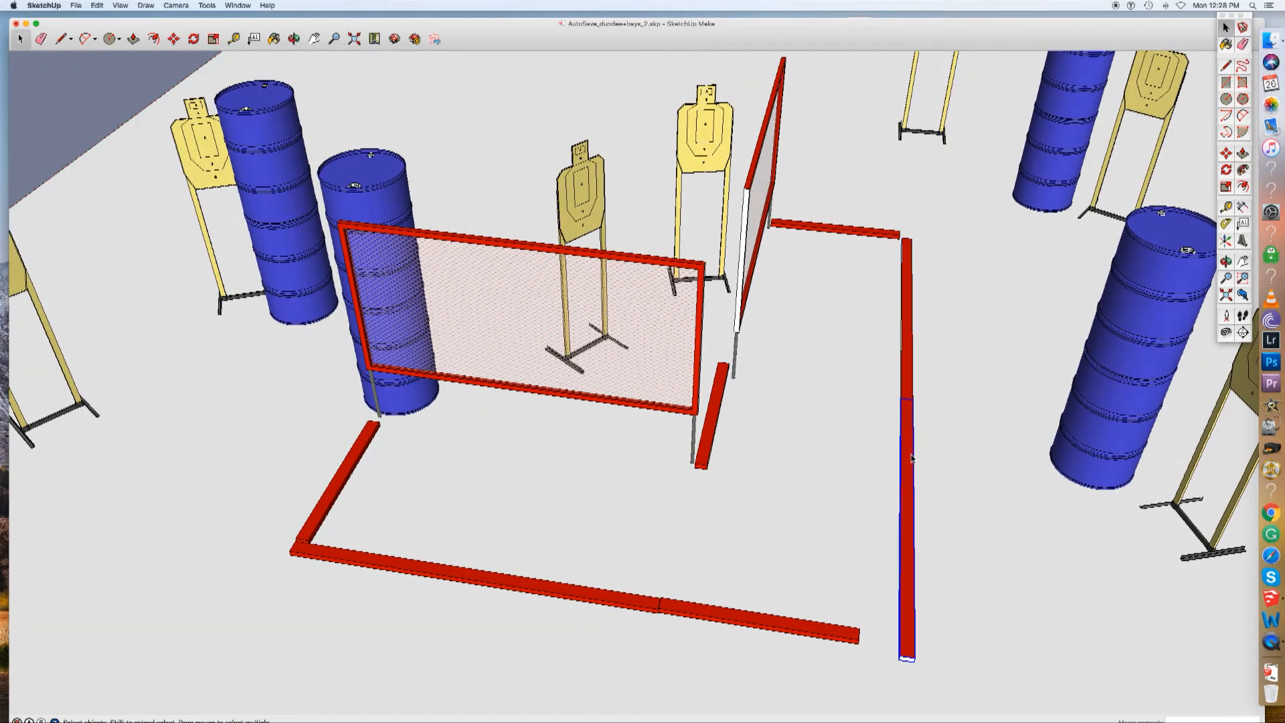
pyautogui.keyDown('shift'); pyautogui.click(910, 338); pyautogui.keyUp('shift')
pyautogui.press('m')
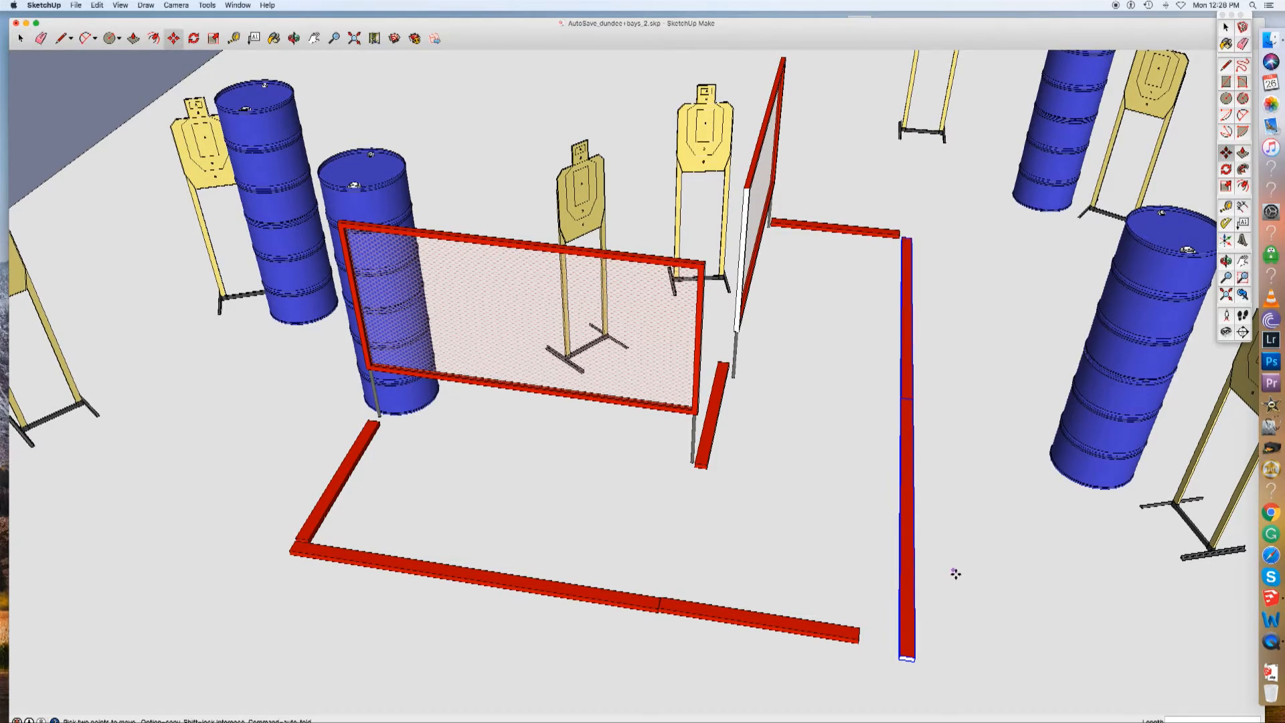
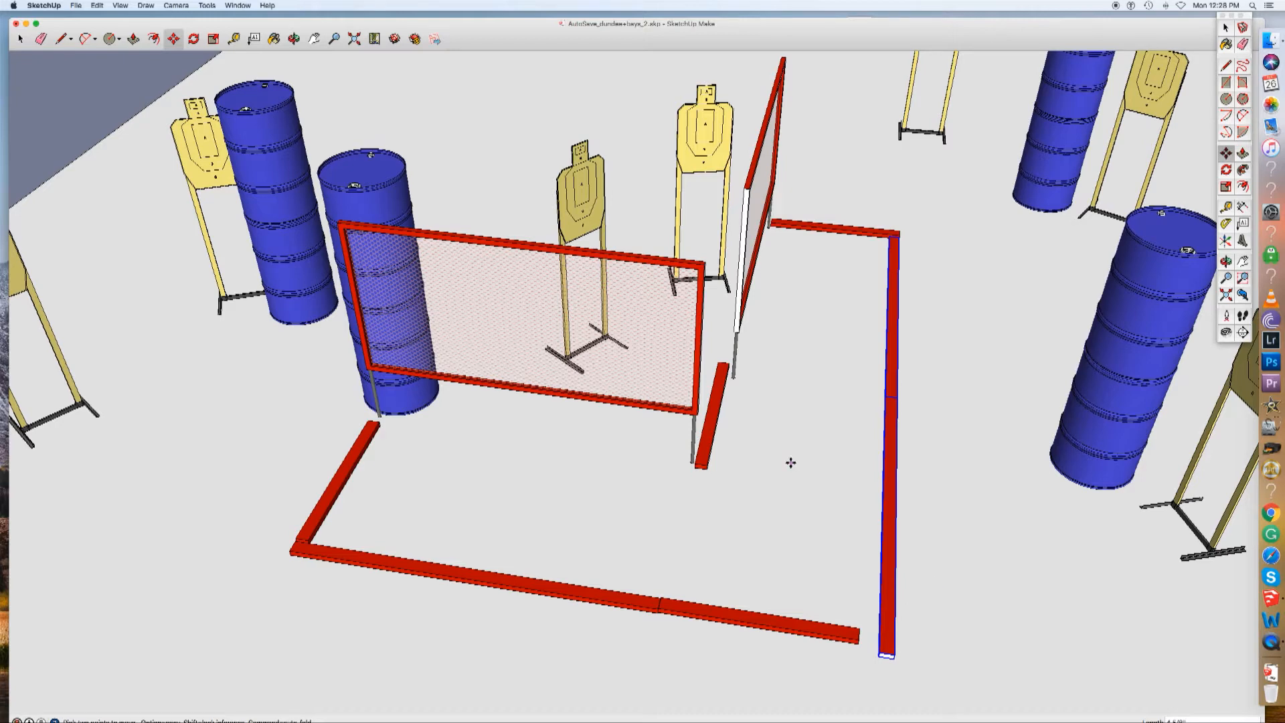
pyautogui.press('space')
# Move the two front boundary strips together against the side boundary to close the open front corner.
pyautogui.click(808, 476)
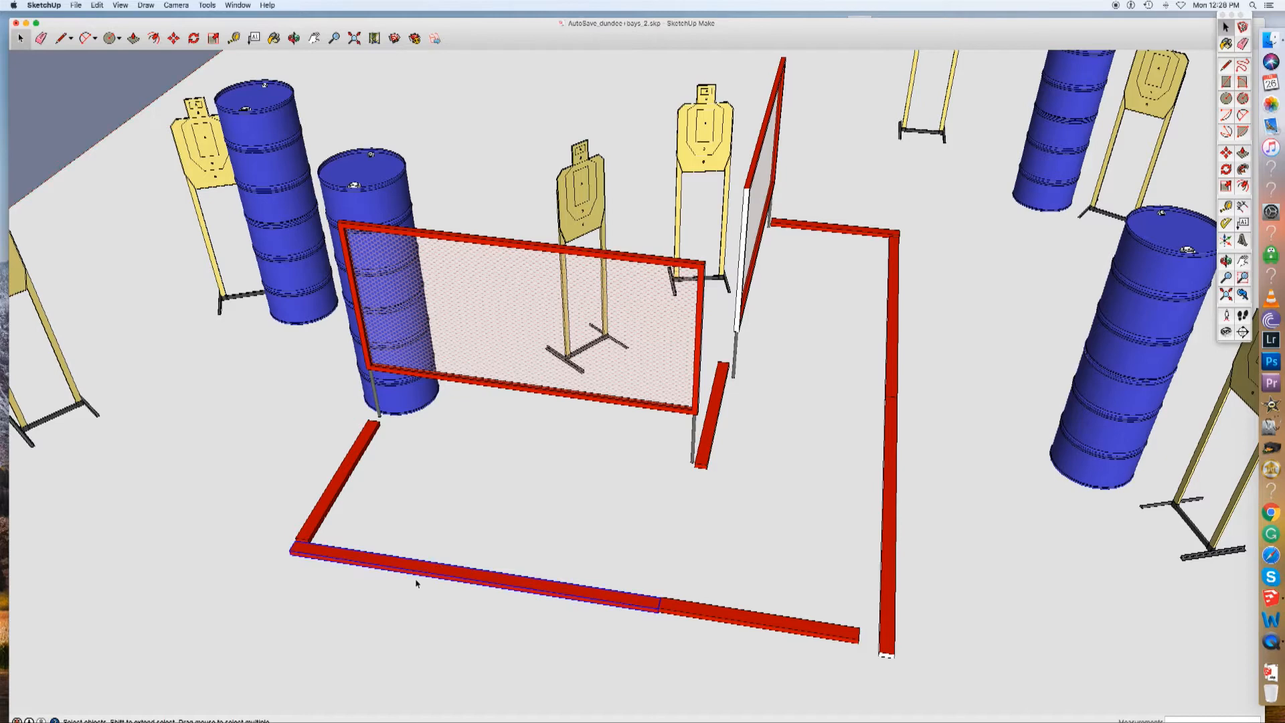
pyautogui.keyDown('shift'); pyautogui.click(767, 624); pyautogui.keyUp('shift')
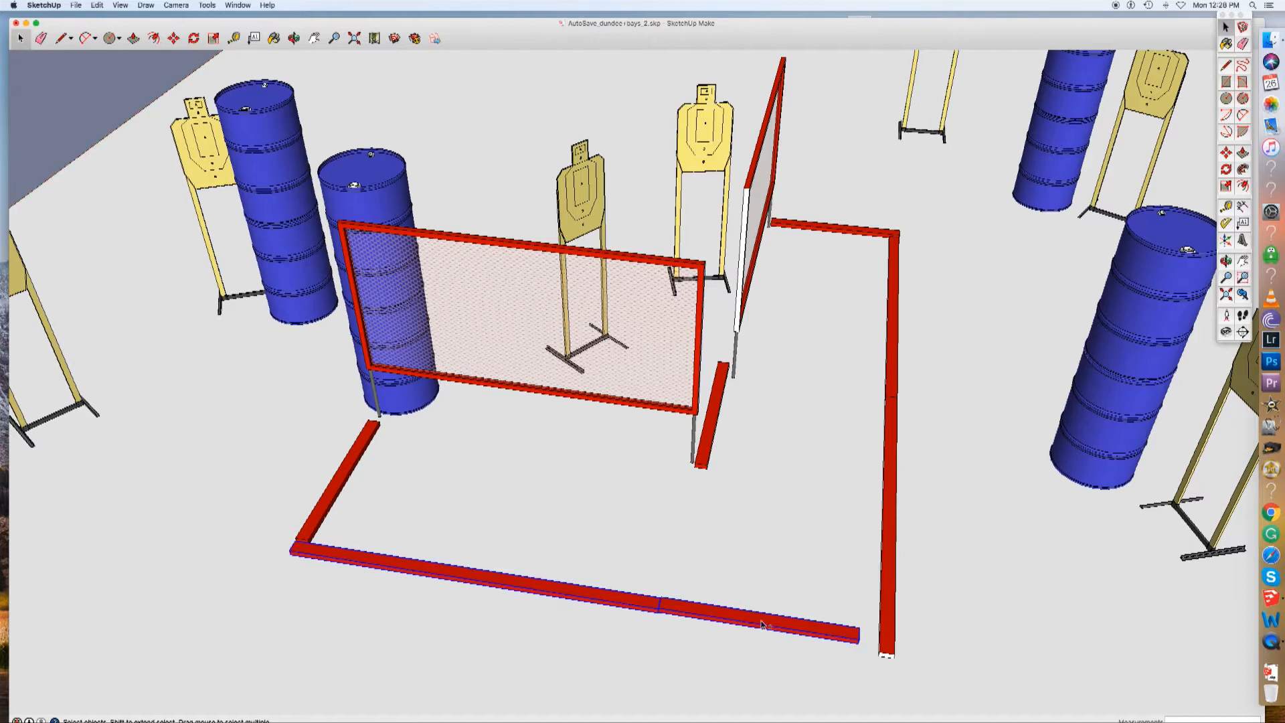
pyautogui.press('m')
pyautogui.click(666, 656)
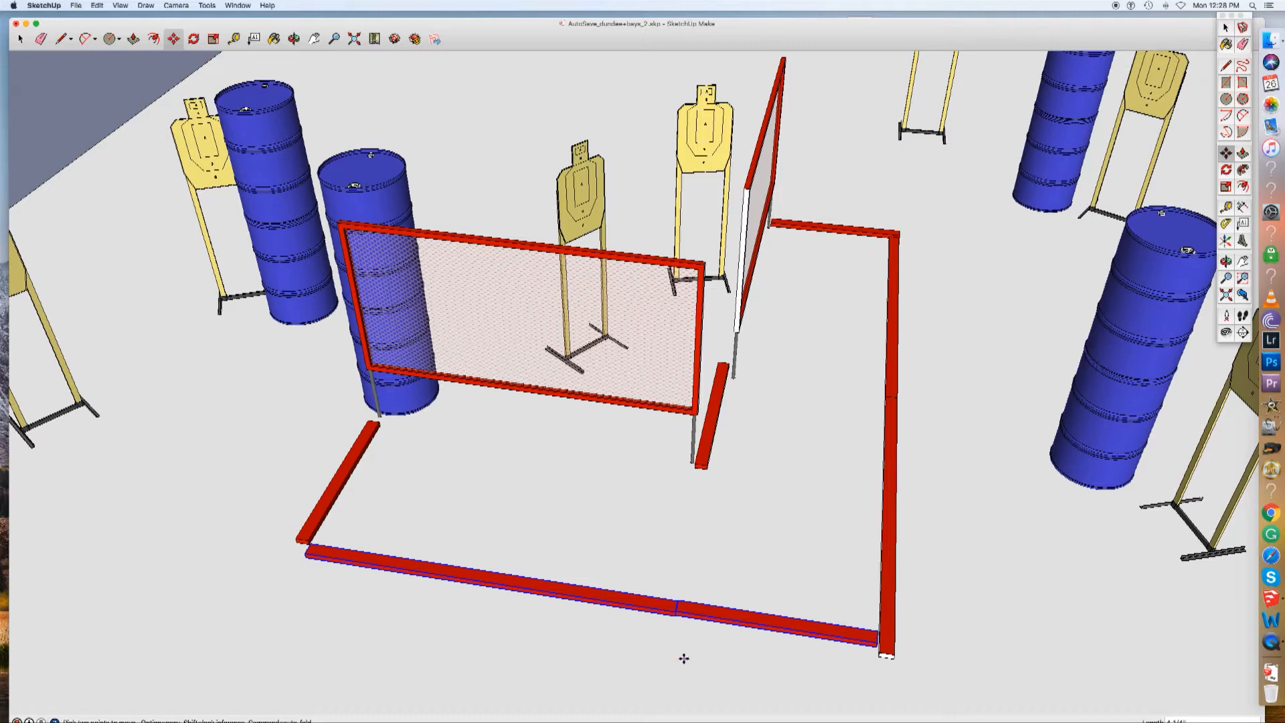
pyautogui.click(682, 660)
pyautogui.press('space')
# Inspect the stage layout from several angles, checking the boundary, wall panels, targets, poppers and barrel stacks.
pyautogui.scroll(-10, 668, 662)
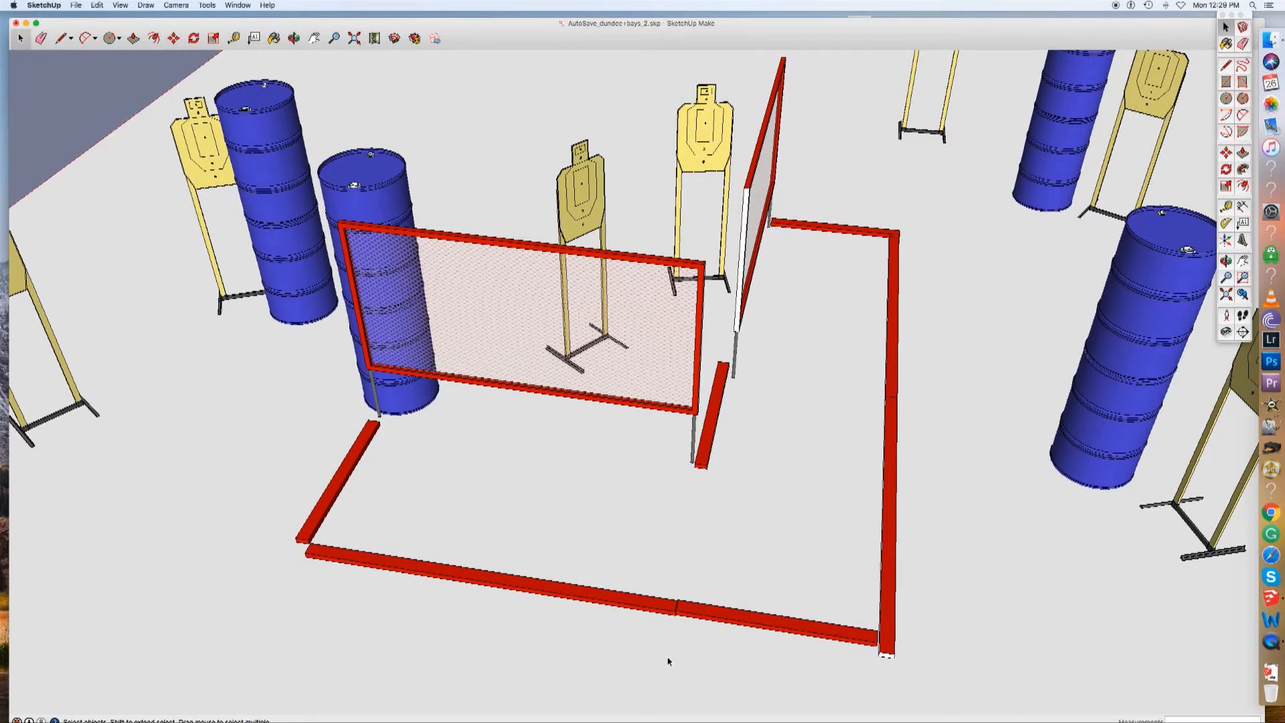
pyautogui.moveTo(808, 619); pyautogui.dragTo(831, 522, button='middle')
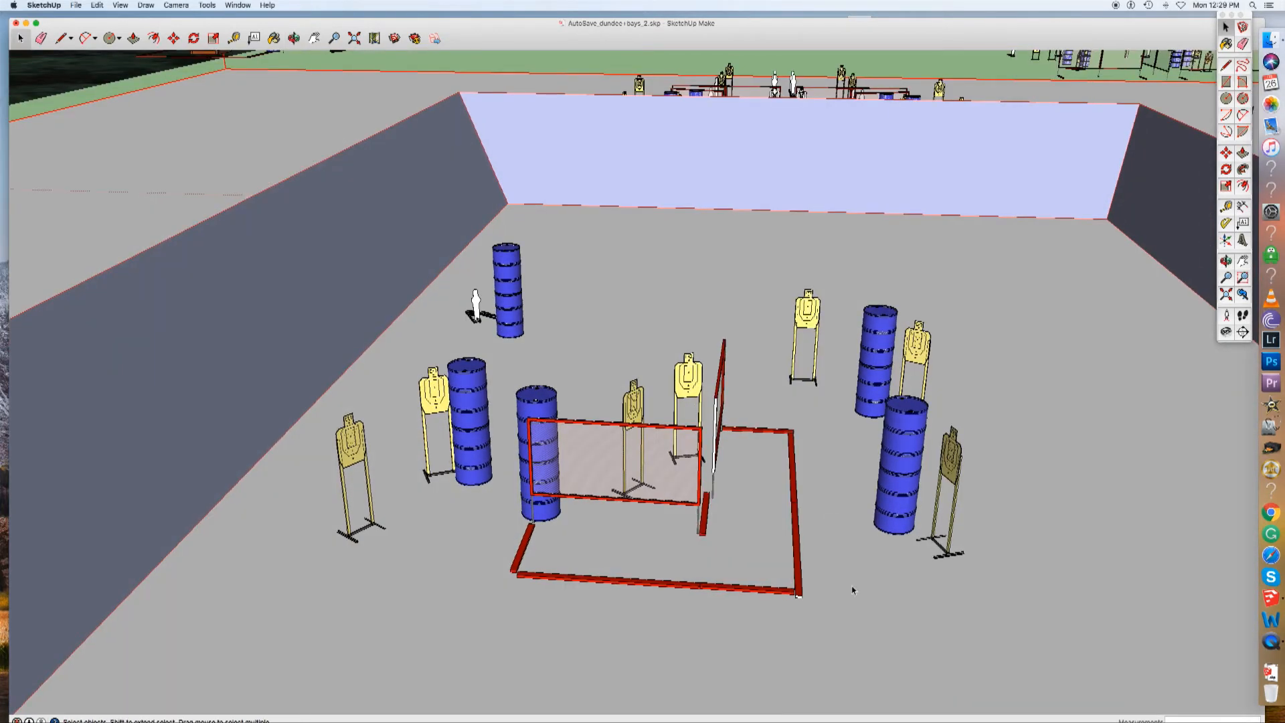
pyautogui.moveTo(863, 561); pyautogui.dragTo(628, 390, button='middle')
pyautogui.moveTo(712, 666); pyautogui.dragTo(1071, 703, button='middle')
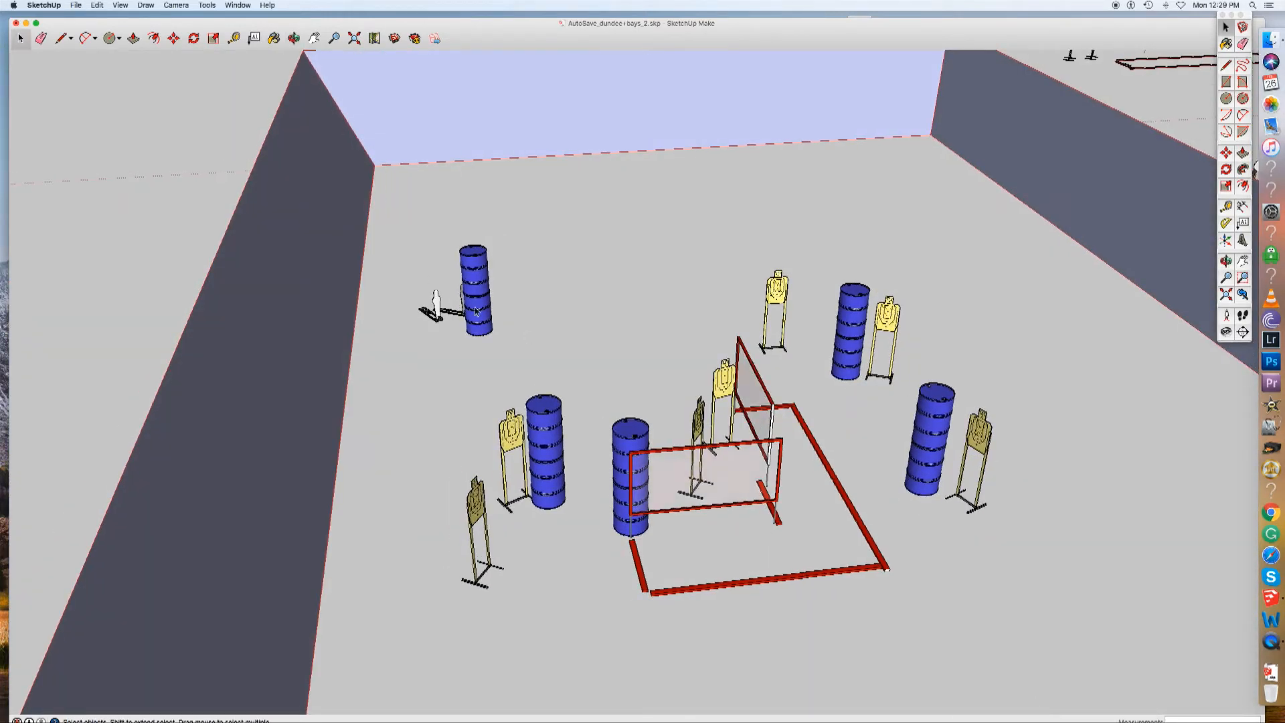
pyautogui.scroll(3, 573, 562)
pyautogui.scroll(1, 574, 562)
pyautogui.moveTo(574, 562); pyautogui.dragTo(498, 550, button='middle')
pyautogui.scroll(-3, 498, 550)
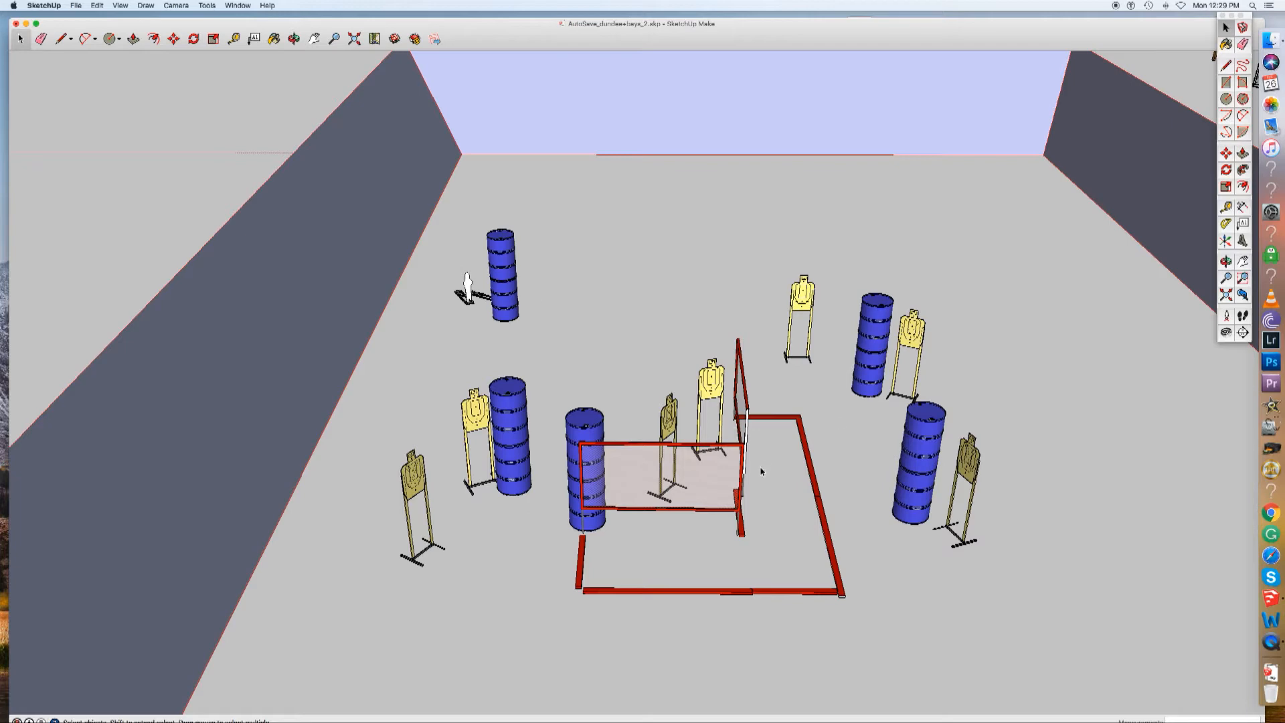
pyautogui.scroll(-3, 761, 471)
pyautogui.scroll(2, 761, 468)
pyautogui.moveTo(761, 468); pyautogui.dragTo(878, 424, button='middle')
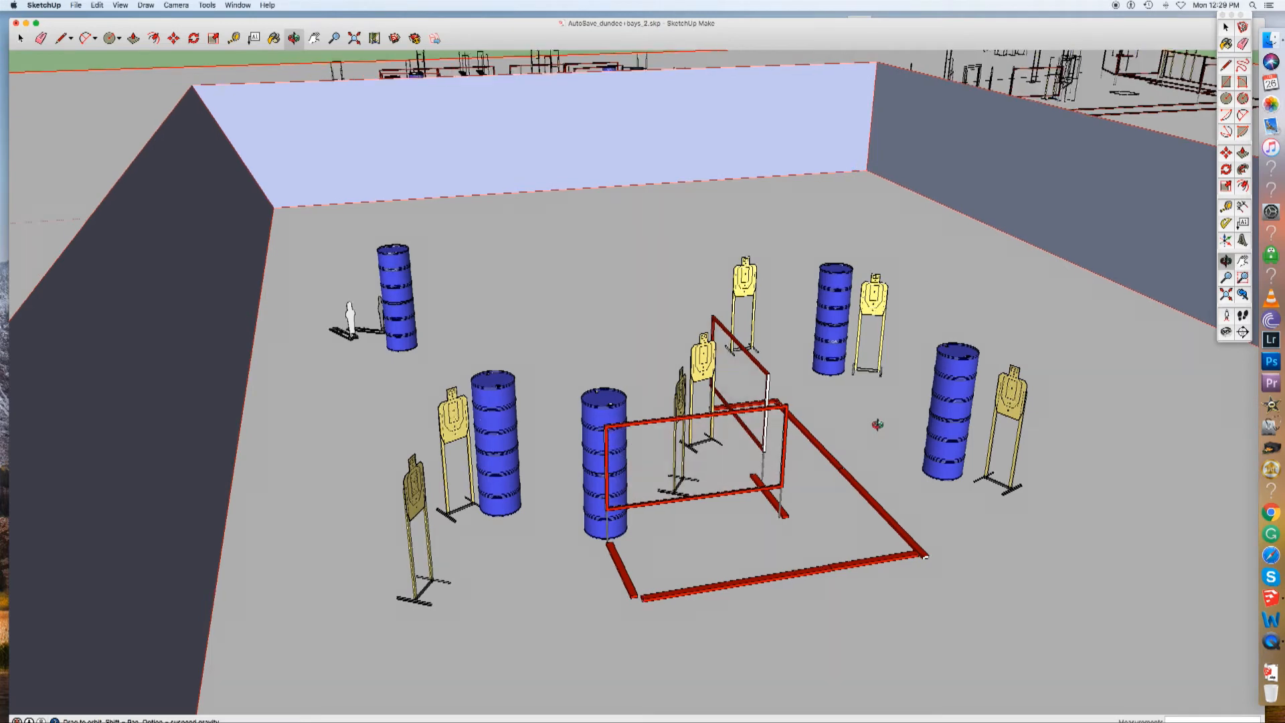
pyautogui.press('space')
pyautogui.scroll(3, 867, 446)
pyautogui.scroll(-2, 867, 445)
pyautogui.moveTo(866, 445); pyautogui.dragTo(897, 448, button='middle')
pyautogui.moveTo(760, 535)
pyautogui.mouseDown(button='middle')
pyautogui.moveTo(752, 508)
pyautogui.moveTo(720, 504)
pyautogui.moveTo(745, 517)
pyautogui.moveTo(576, 533)
pyautogui.moveTo(324, 521)
pyautogui.moveTo(756, 525)
pyautogui.mouseUp(button='middle')
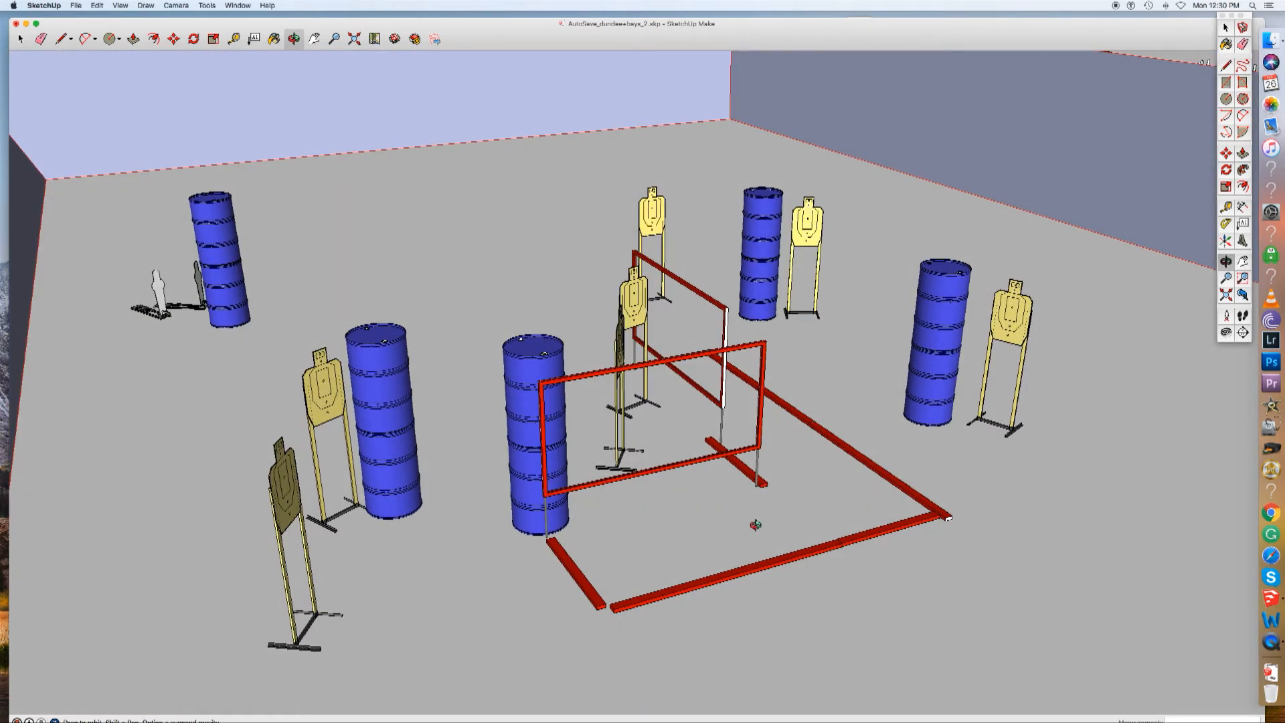
pyautogui.moveTo(754, 524); pyautogui.dragTo(752, 536, button='middle')
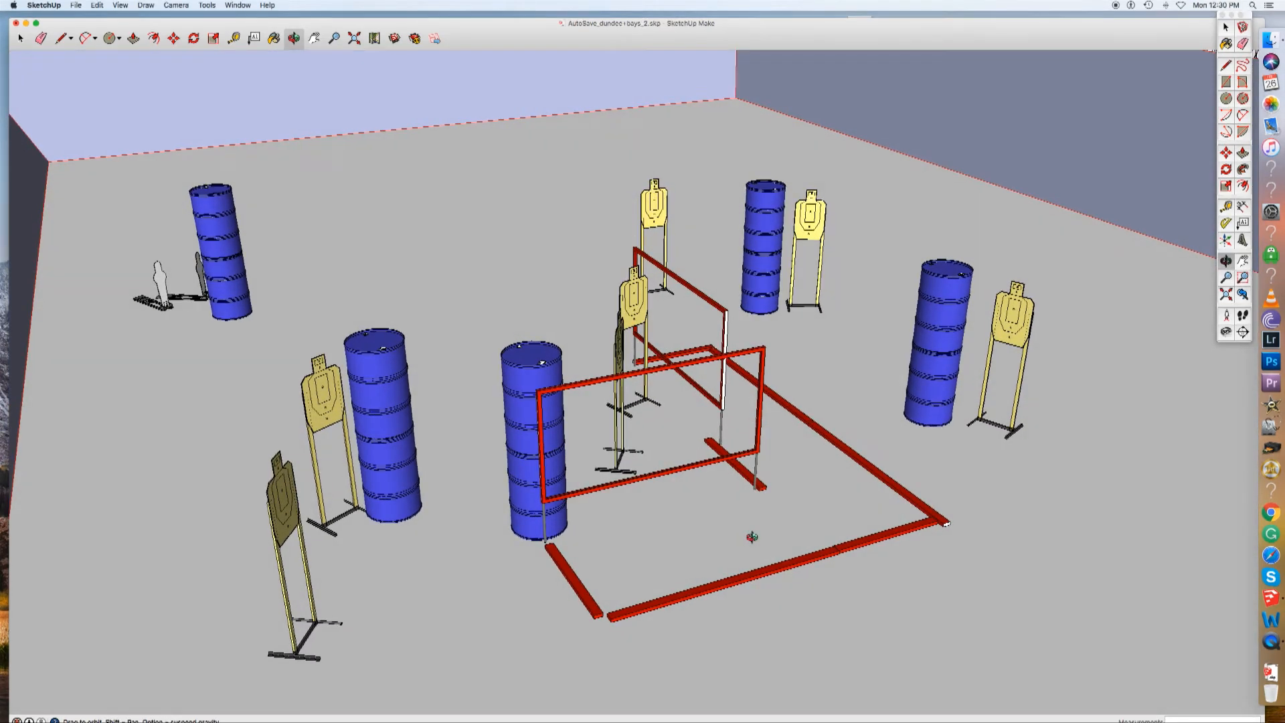
pyautogui.moveTo(751, 536); pyautogui.dragTo(736, 539, button='middle')
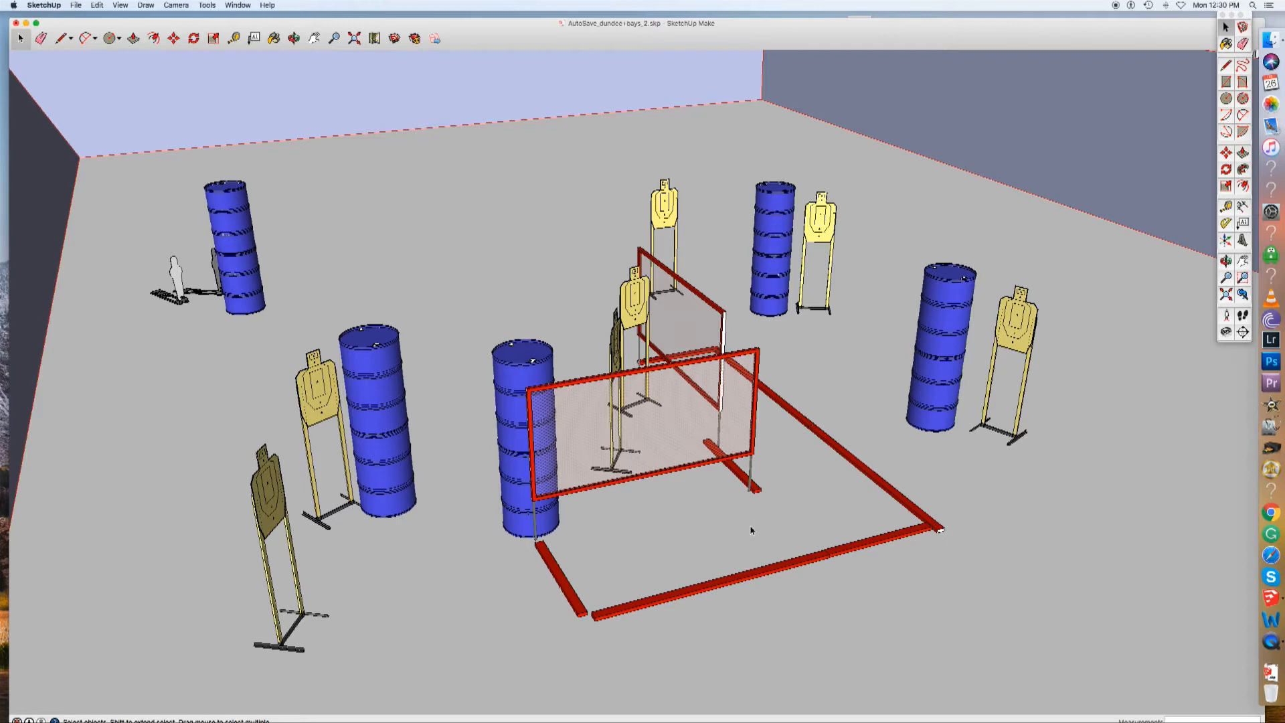
pyautogui.moveTo(751, 531); pyautogui.dragTo(261, 512, button='middle')
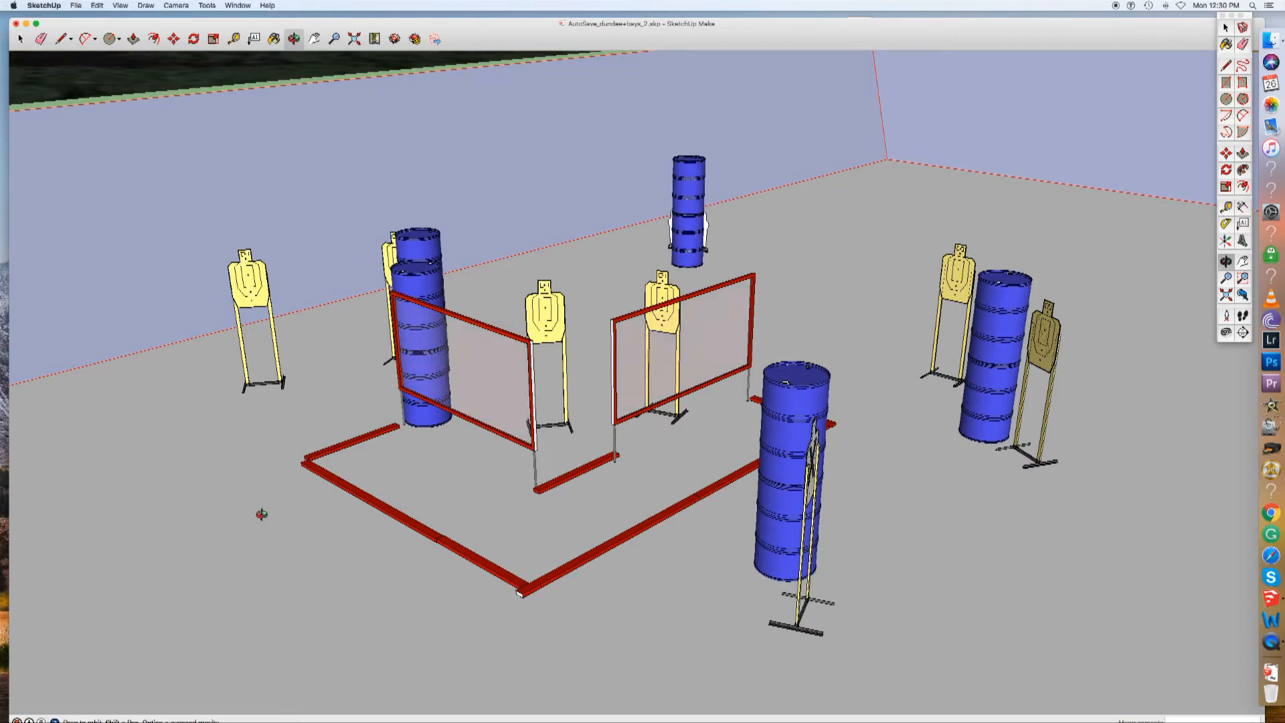
pyautogui.moveTo(261, 515); pyautogui.dragTo(733, 574)
pyautogui.press('space')
pyautogui.scroll(-1, 733, 574)
pyautogui.moveTo(726, 572); pyautogui.dragTo(706, 583, button='middle')
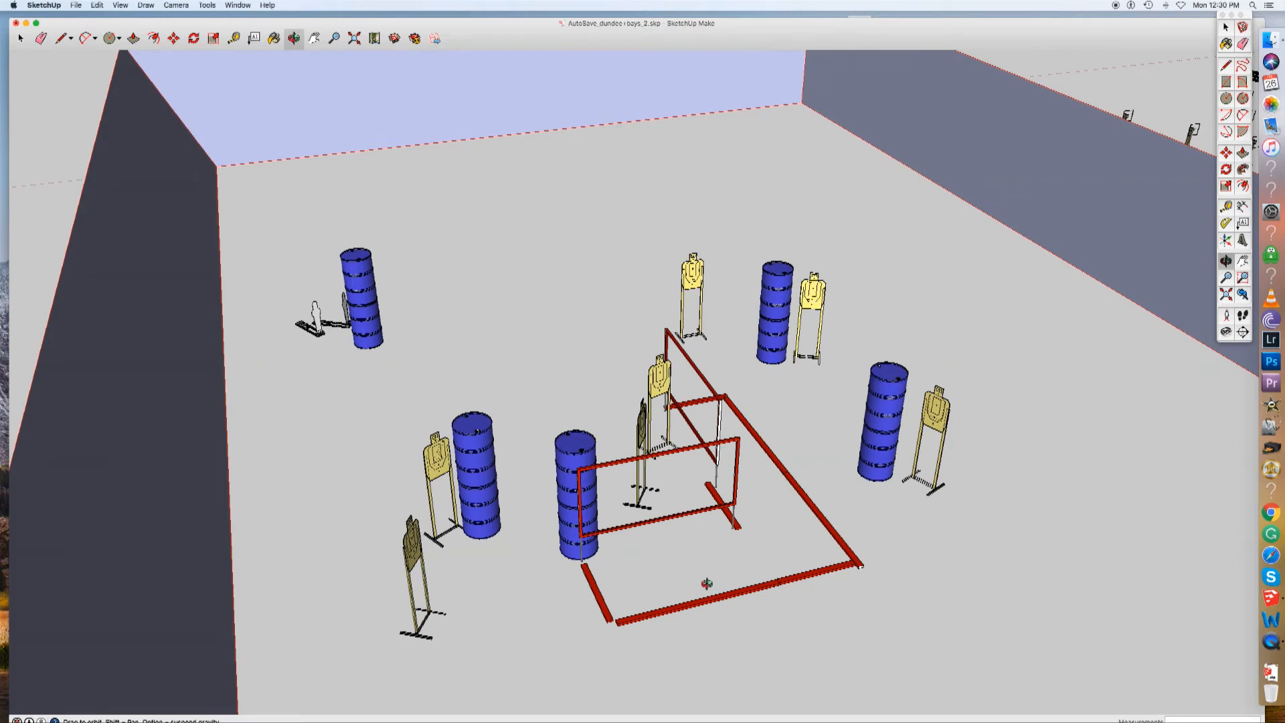
pyautogui.moveTo(706, 584); pyautogui.dragTo(686, 565, button='middle')
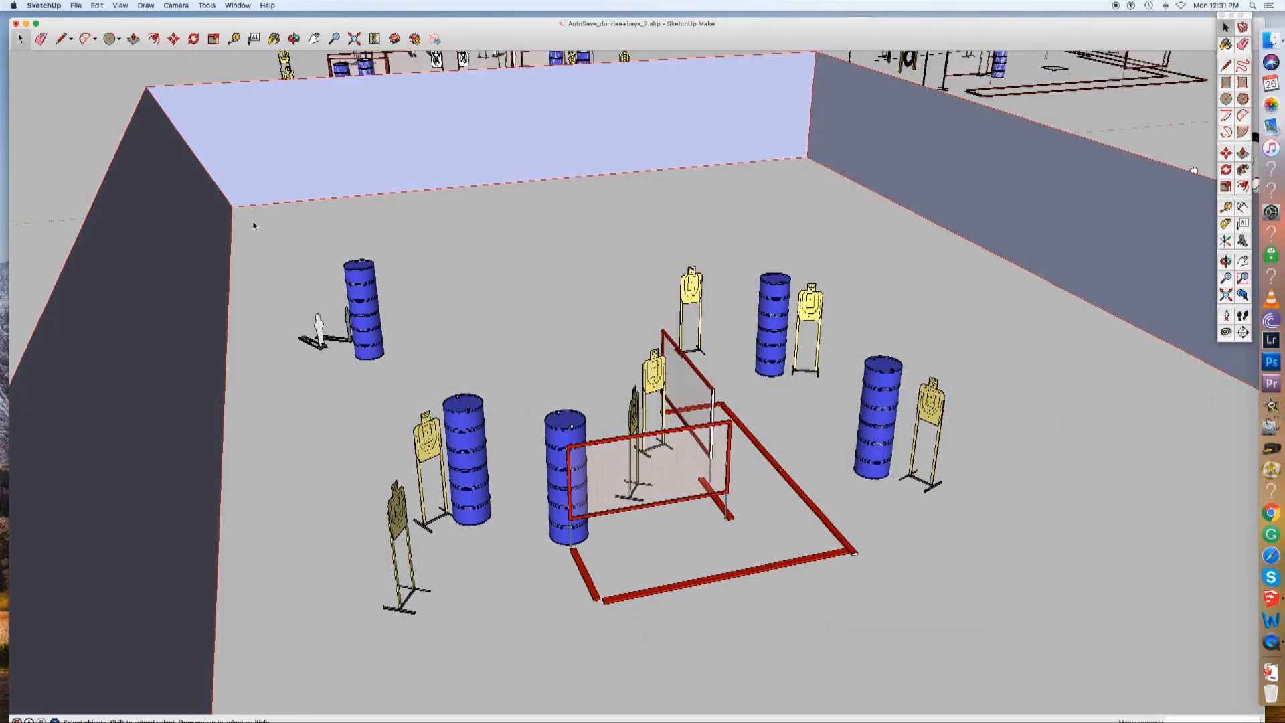
# Take a screen capture of the bay floor area, framing the entire stage from the poppers to the front boundary.
pyautogui.moveTo(253, 222); pyautogui.dragTo(1112, 662)
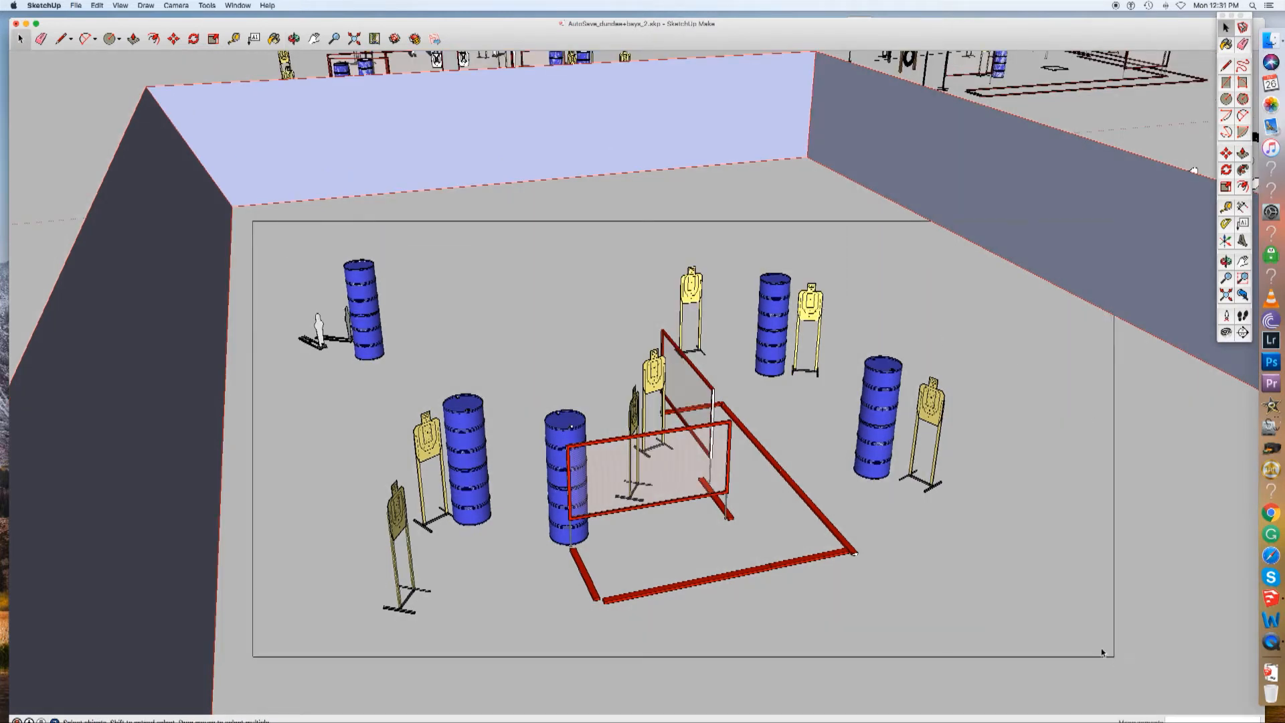
pyautogui.click(1124, 566)
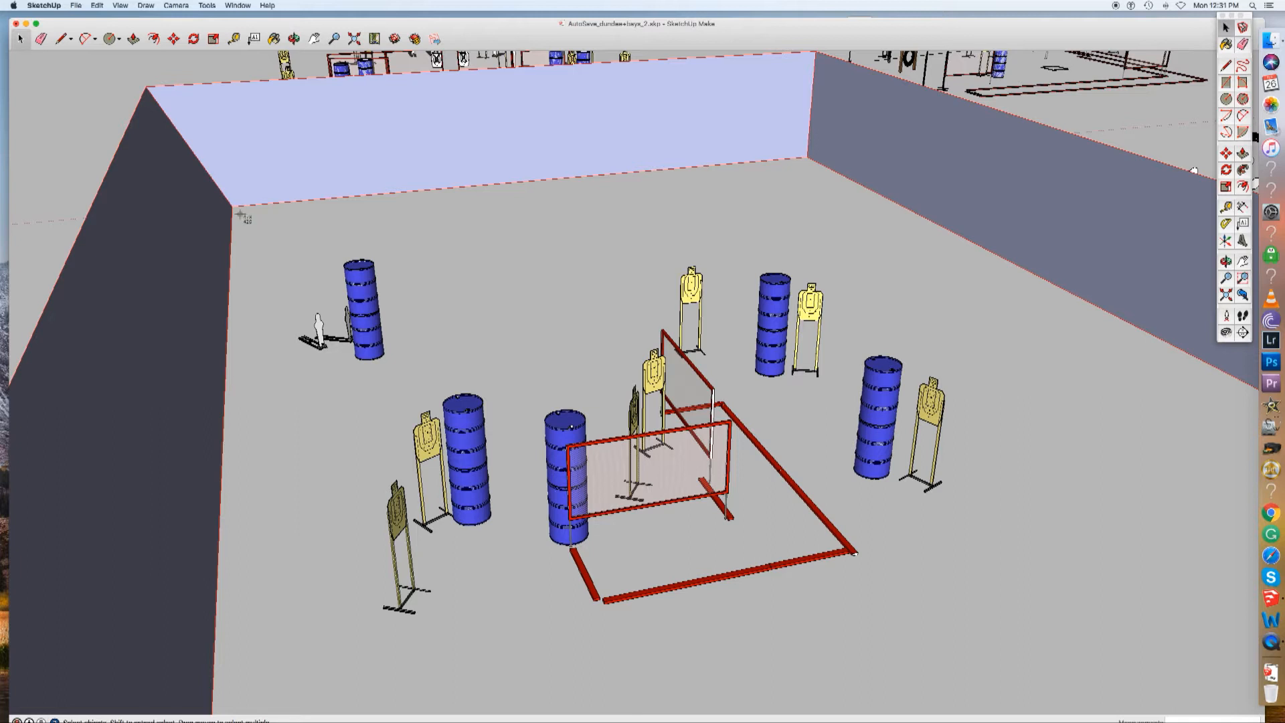
pyautogui.moveTo(268, 252)
pyautogui.mouseDown()
pyautogui.moveTo(849, 609)
pyautogui.moveTo(1108, 677)
pyautogui.moveTo(1091, 695)
pyautogui.moveTo(1032, 685)
pyautogui.mouseUp()
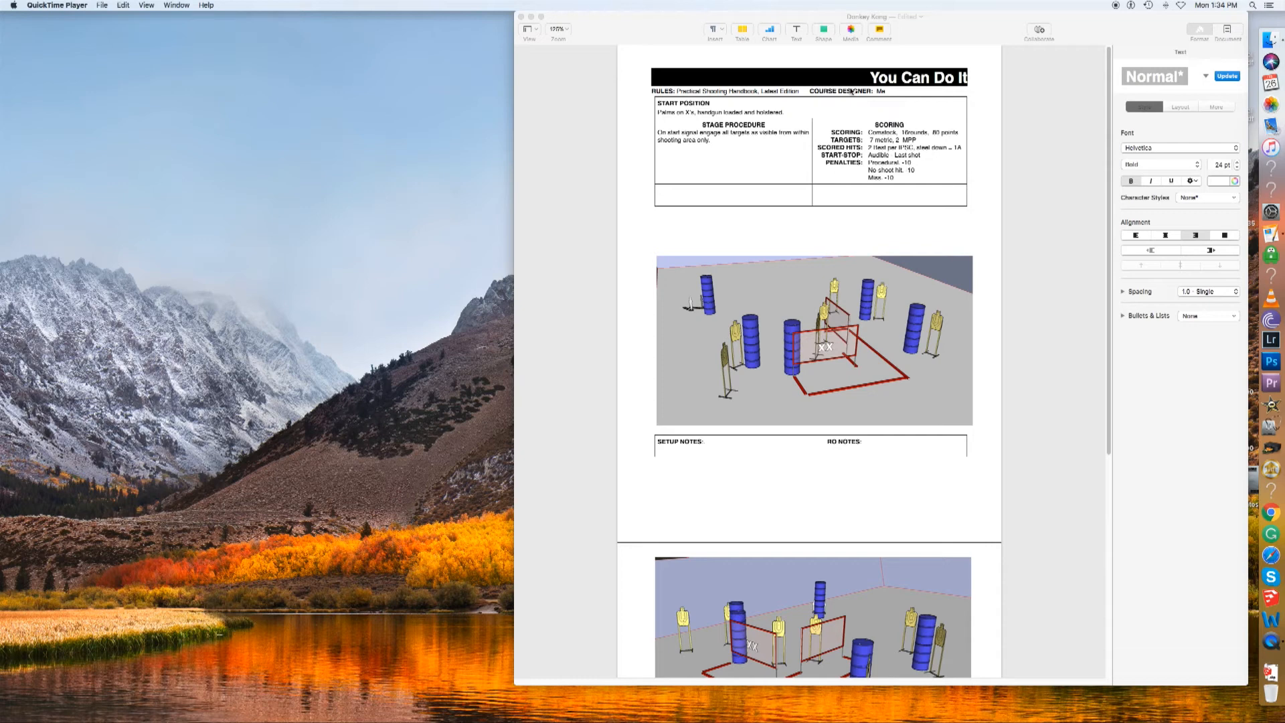
# Review the "You Can Do It" stage briefing in Pages, covering the start position, procedure, scoring, notes and stage images.
pyautogui.write('e')
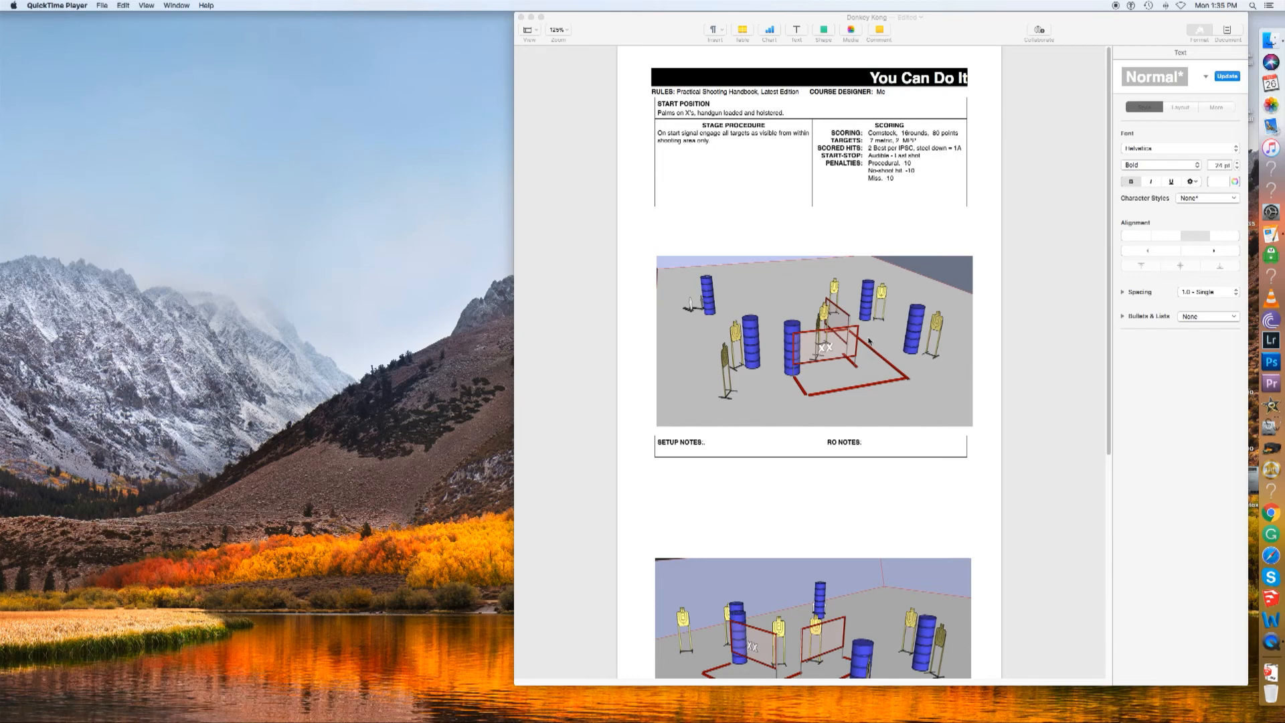
pyautogui.scroll(-2, 869, 341)
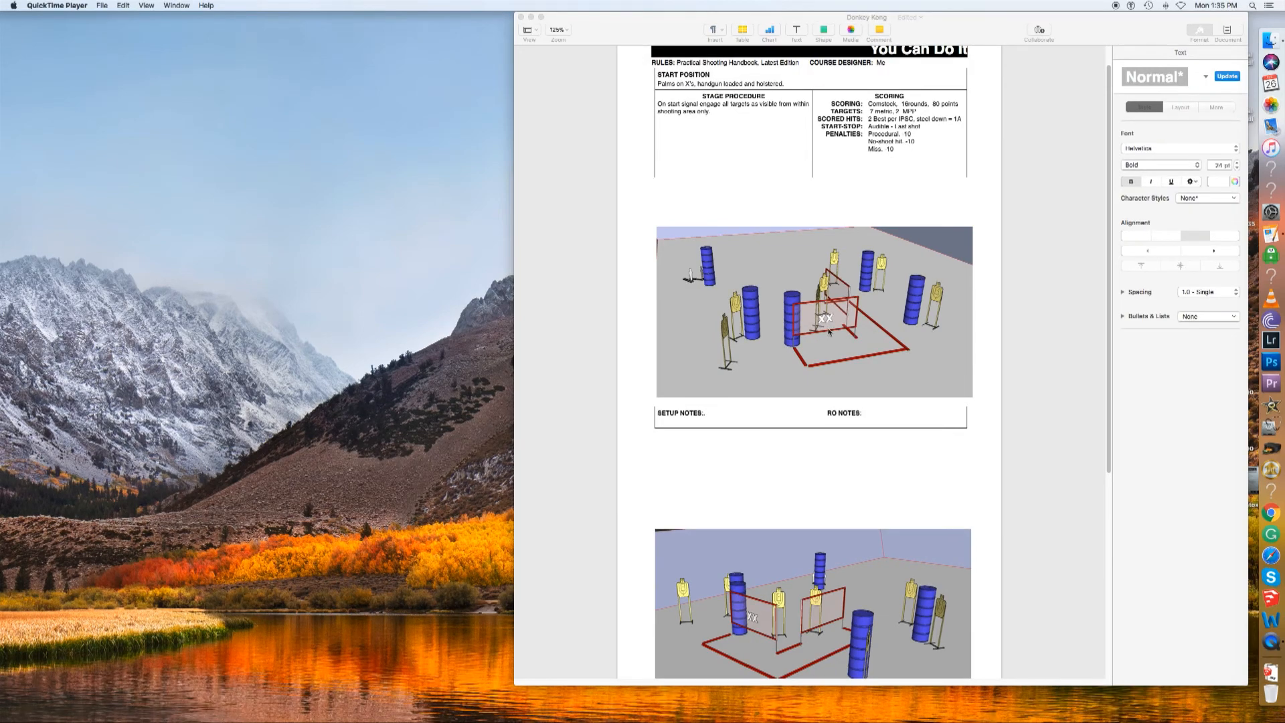
pyautogui.scroll(-5, 825, 348)
pyautogui.scroll(-2, 862, 441)
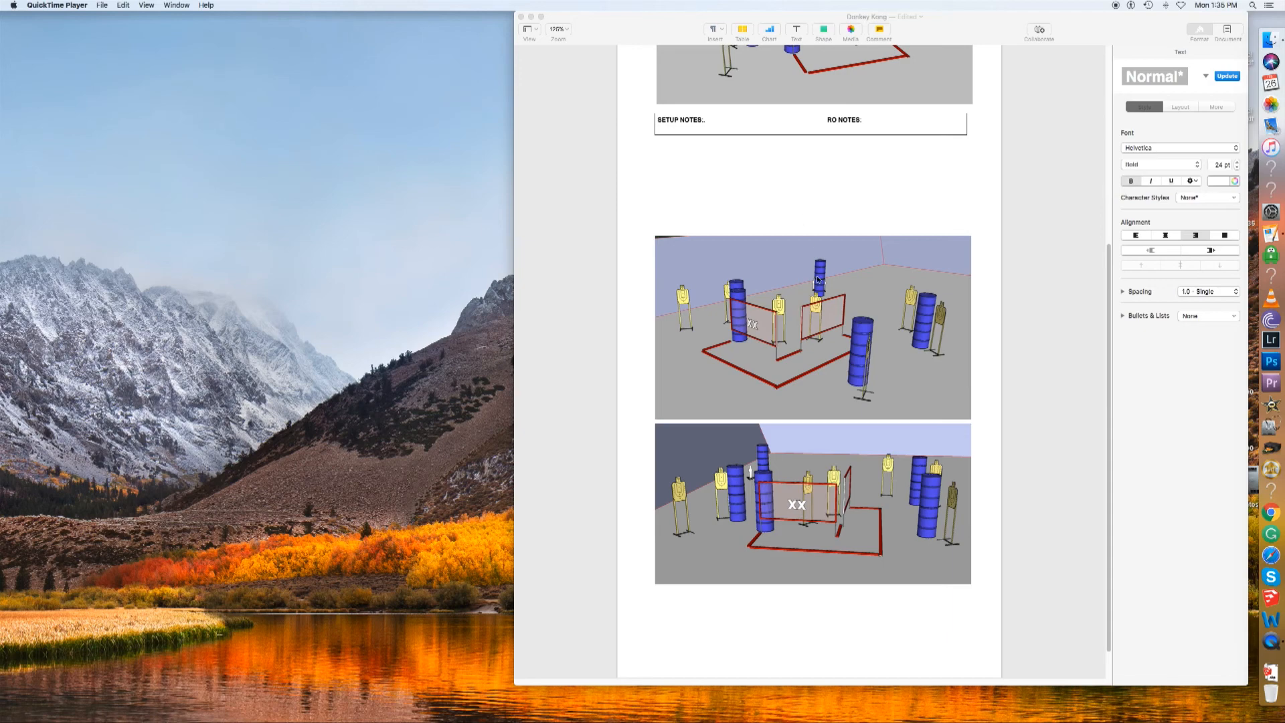
pyautogui.scroll(7, 817, 280)
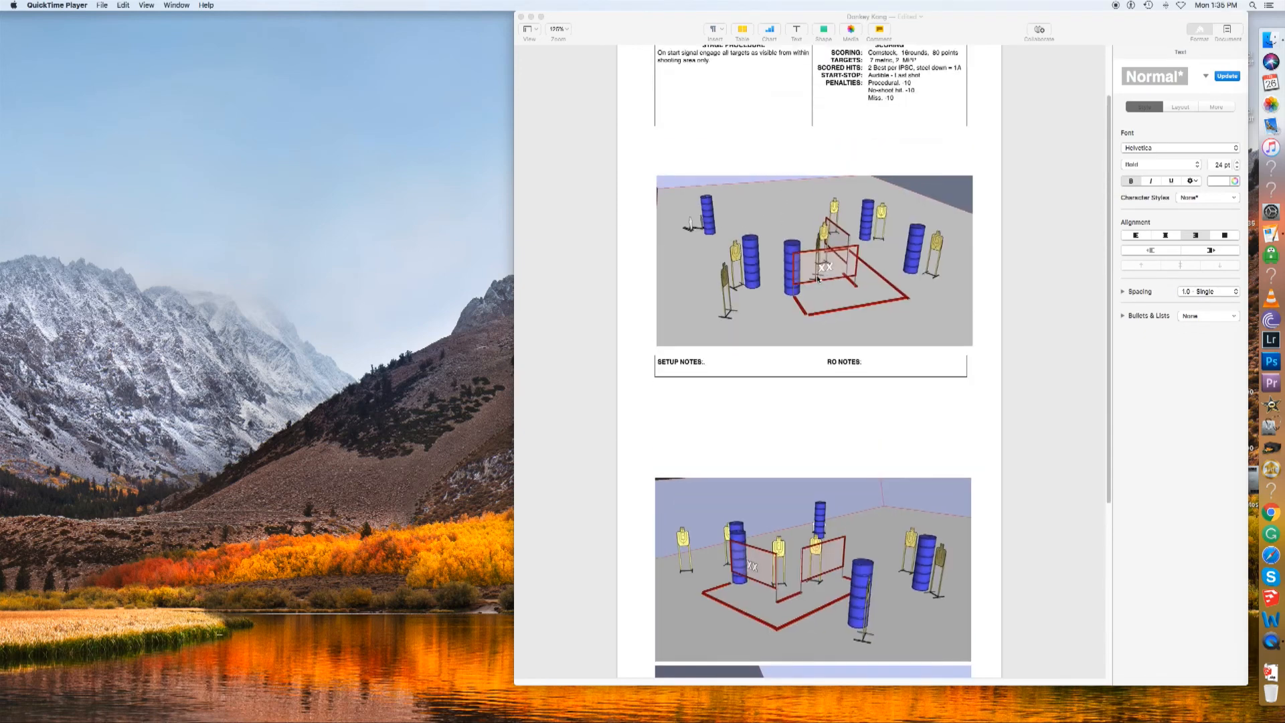
pyautogui.scroll(2, 818, 278)
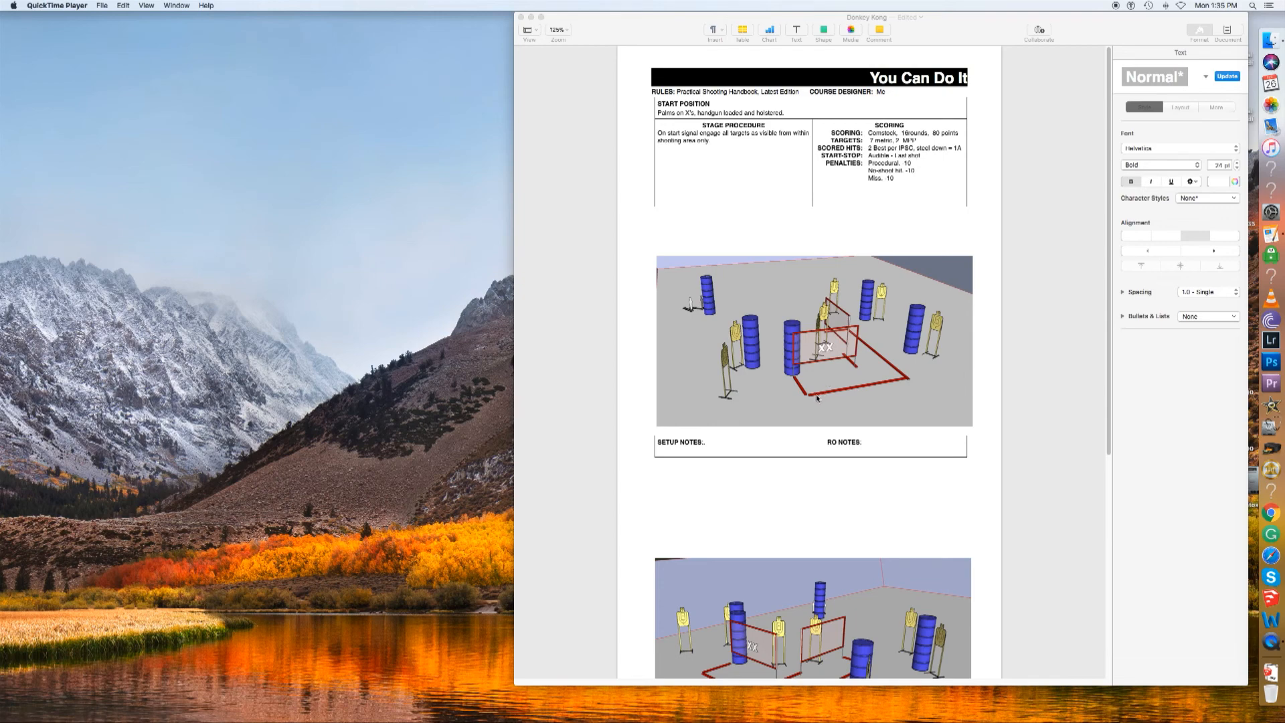
pyautogui.scroll(-5, 816, 398)
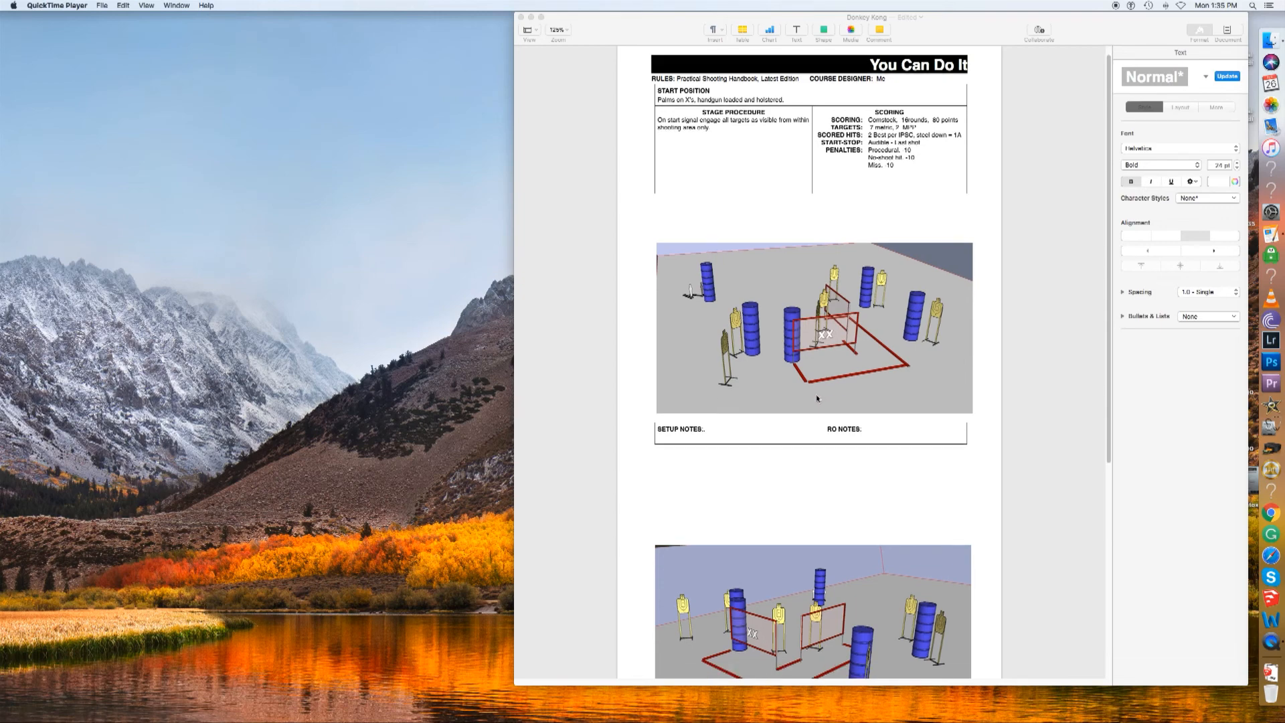
pyautogui.scroll(-3, 816, 400)
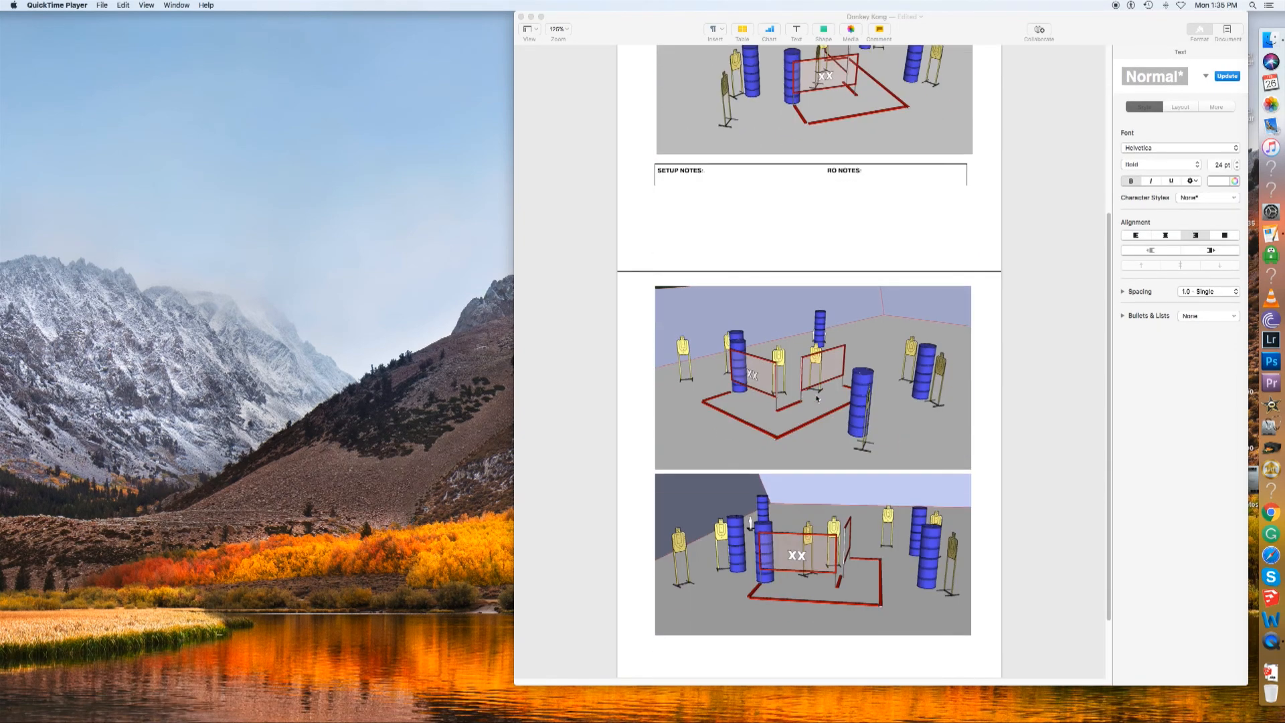
pyautogui.scroll(3, 817, 398)
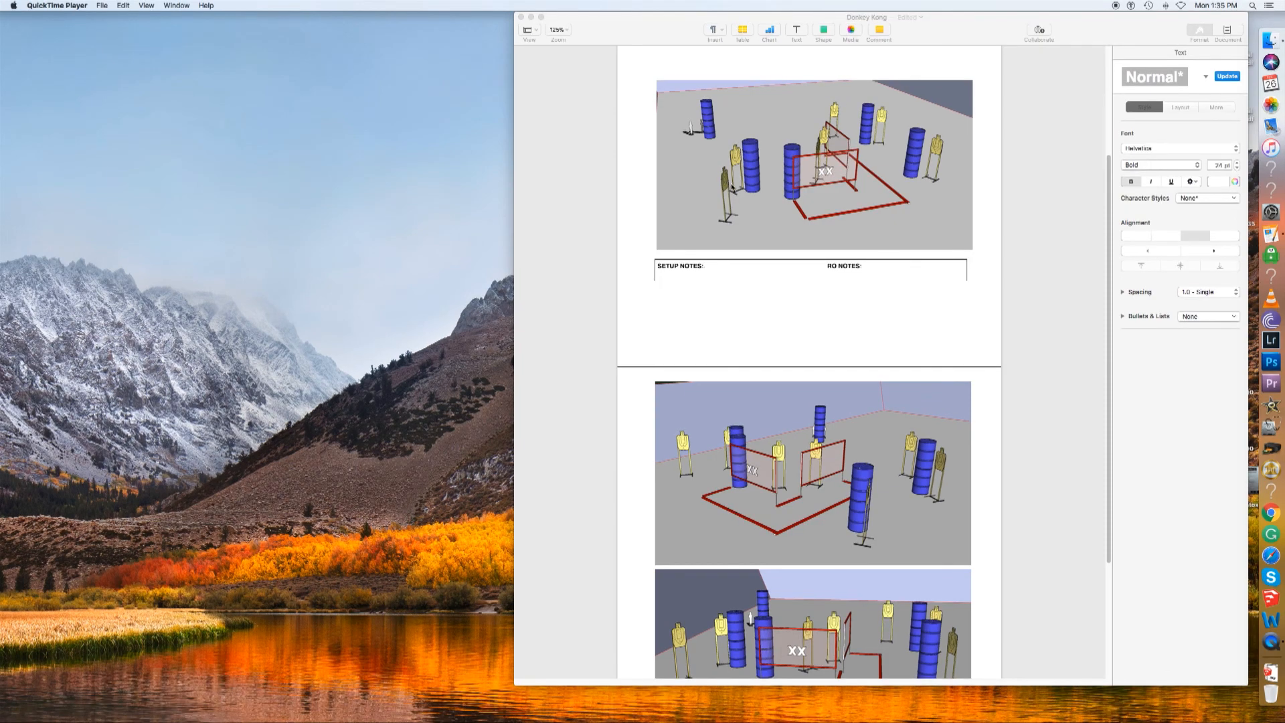
pyautogui.scroll(-2, 757, 267)
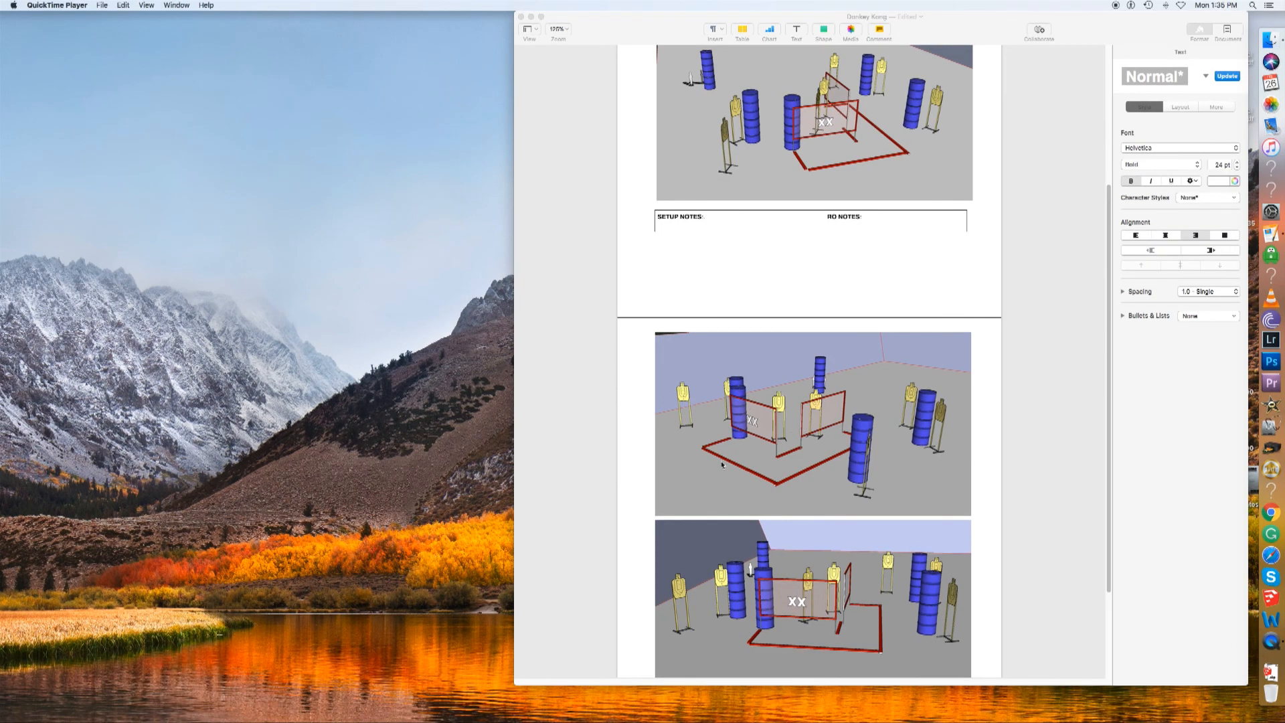
pyautogui.scroll(-4, 722, 464)
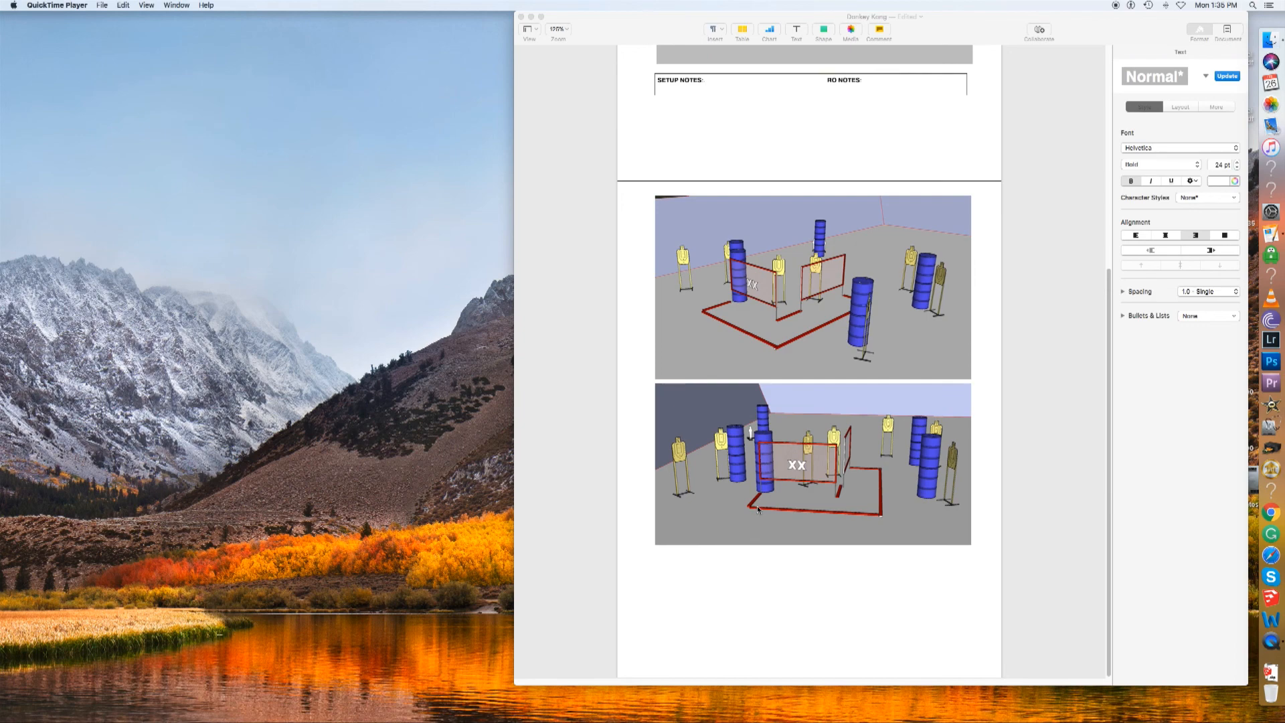
pyautogui.scroll(10, 756, 505)
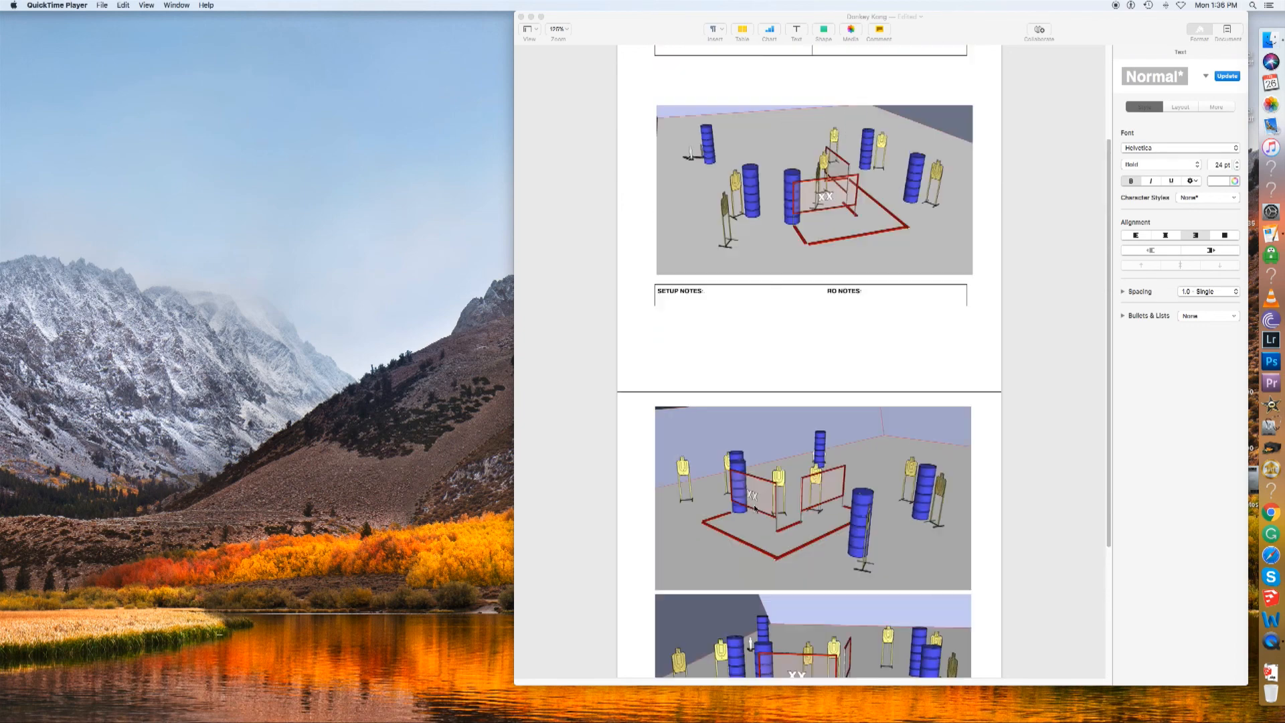